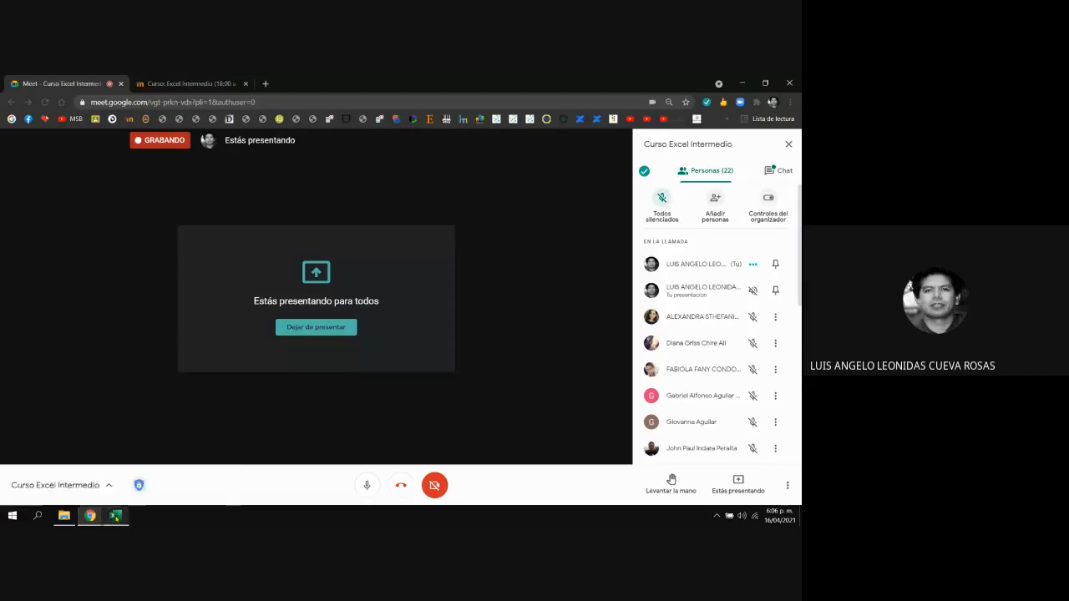
# Switch to the EXI Tema 10 workbook in Excel and look through the conditional formatting rule categories
pyautogui.click(116, 516)
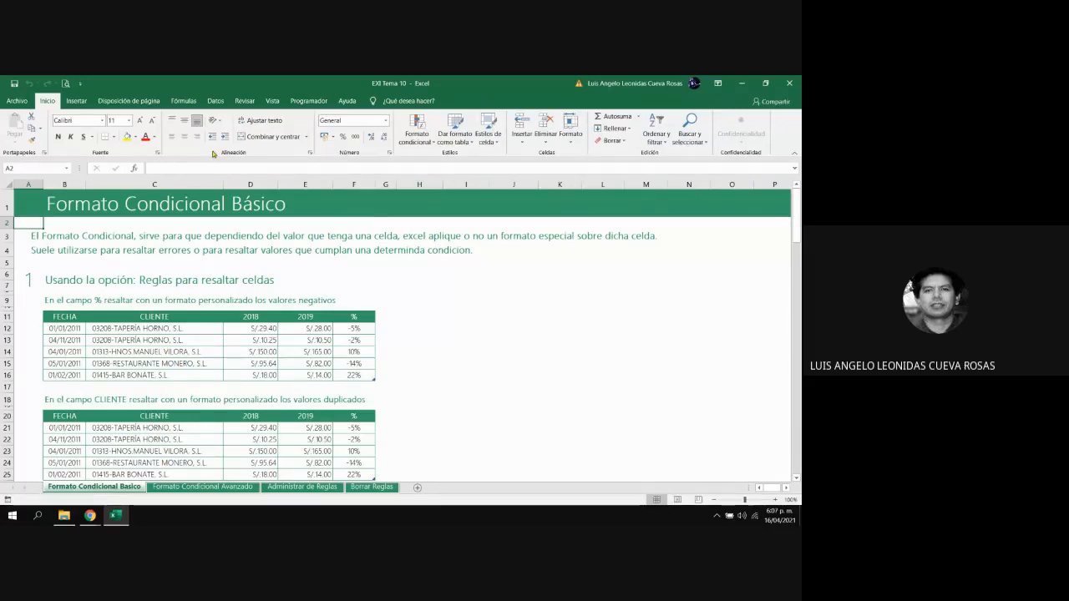
pyautogui.click(433, 147)
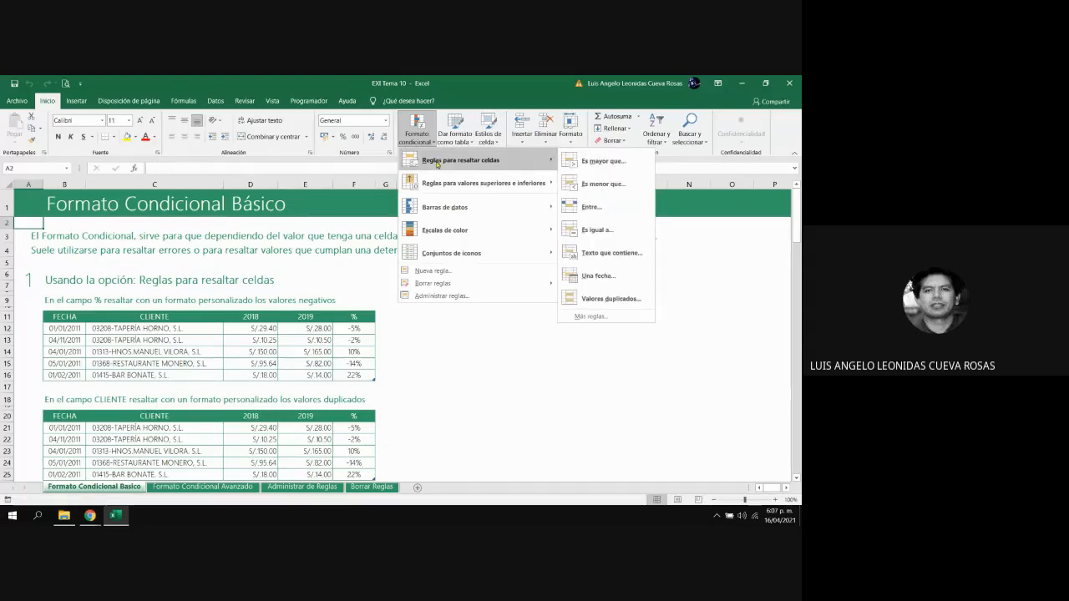
pyautogui.moveTo(439, 181)
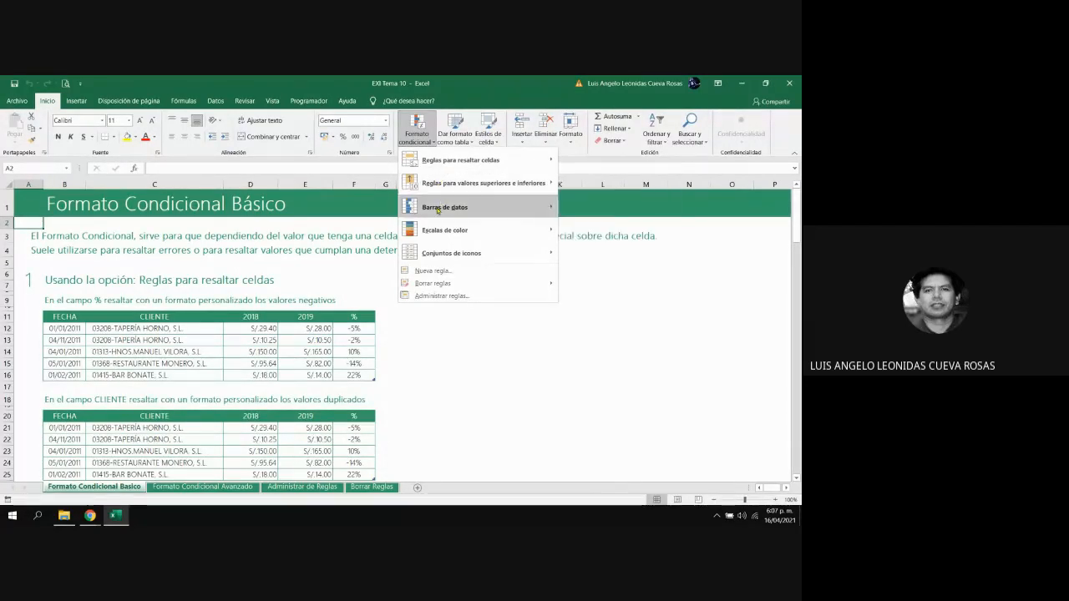
pyautogui.moveTo(433, 283)
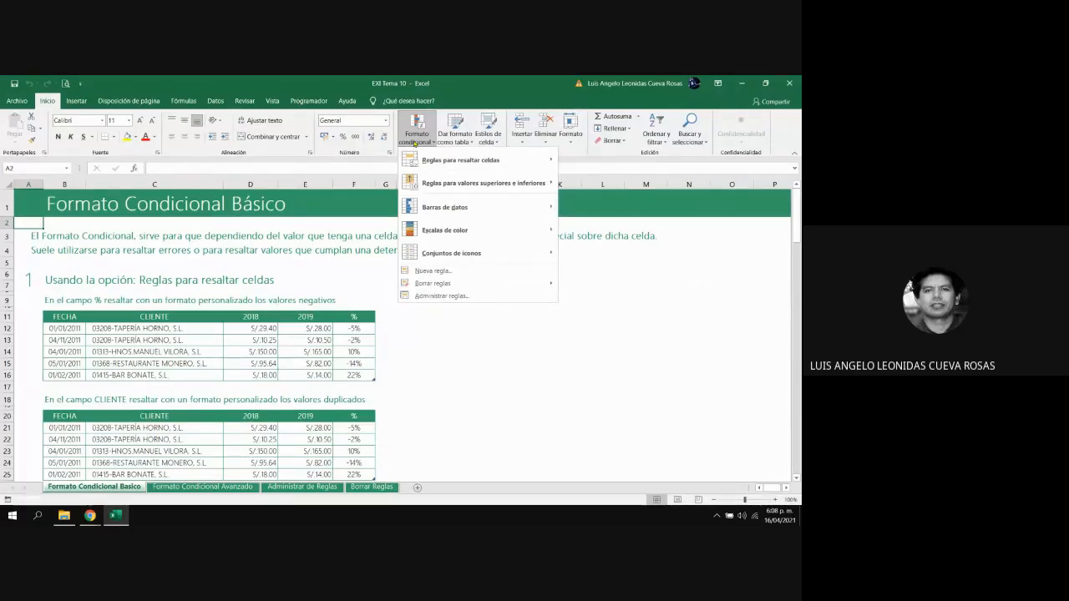
pyautogui.moveTo(421, 161)
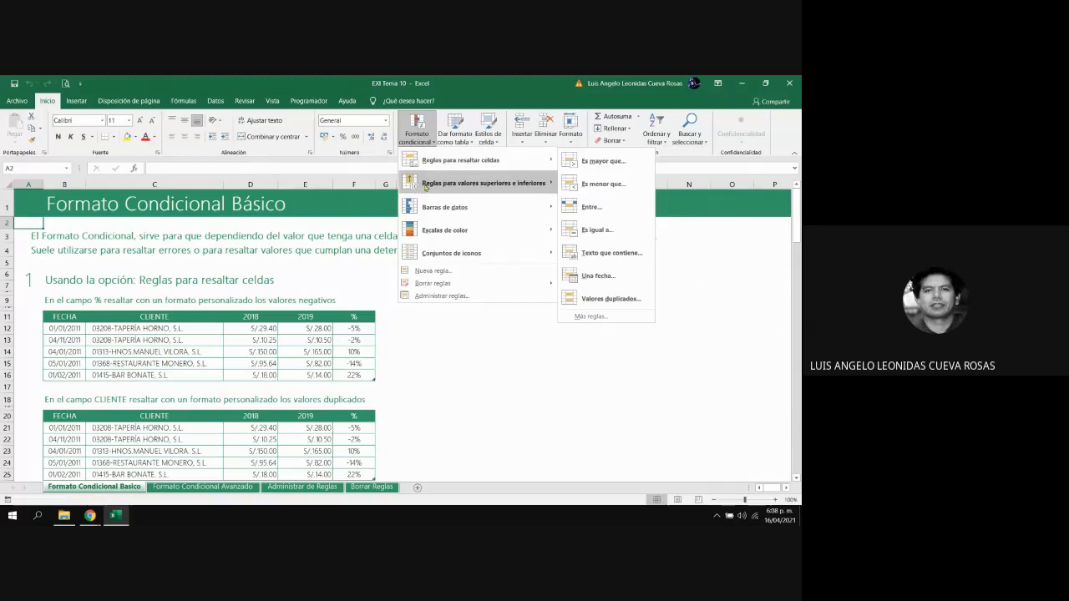
pyautogui.moveTo(428, 209)
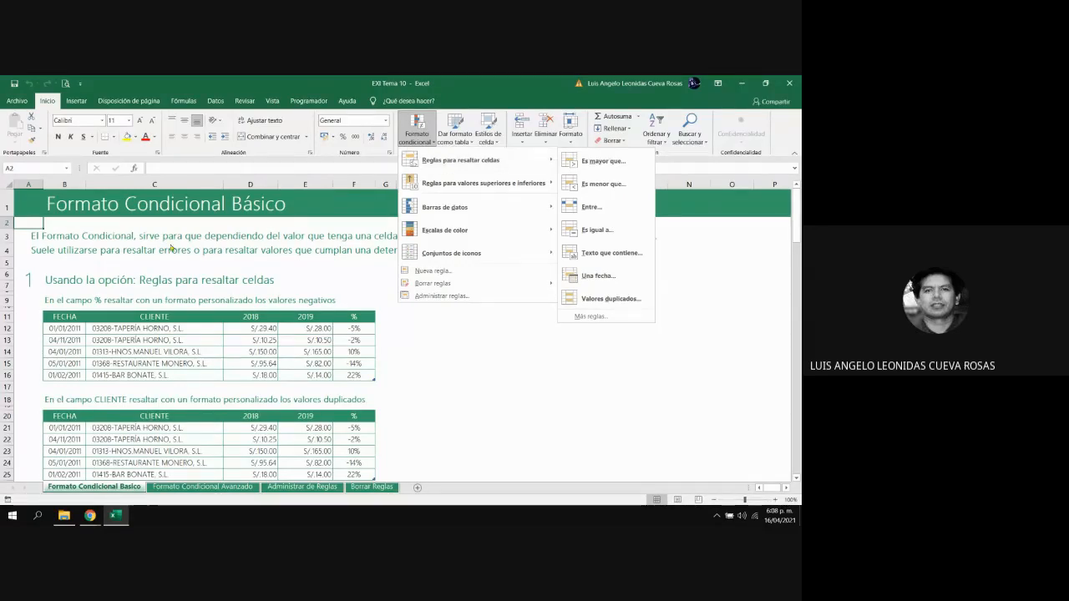
pyautogui.click(41, 281)
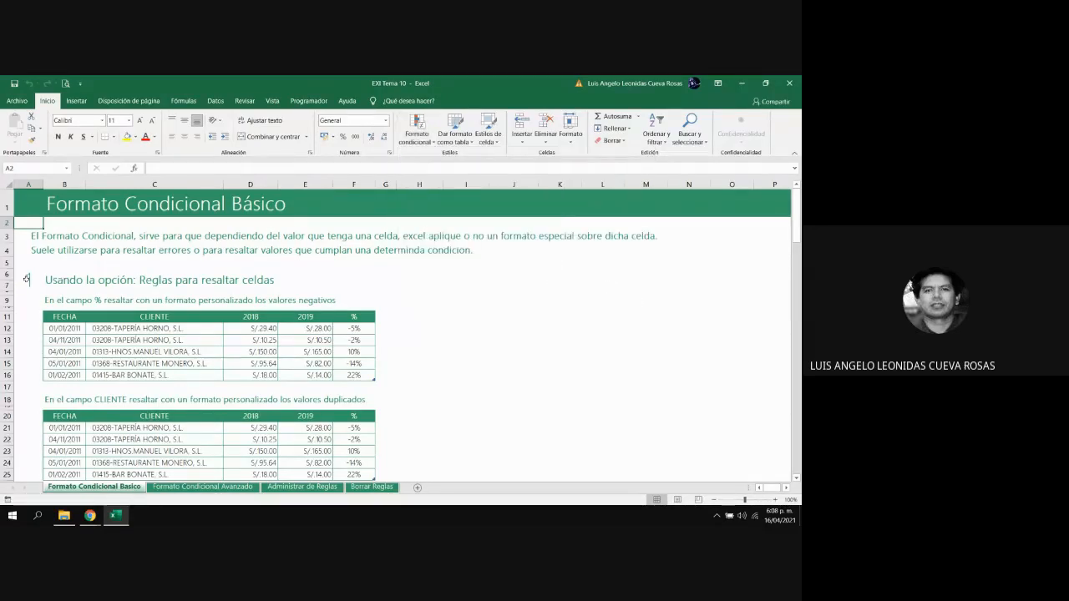
pyautogui.click(460, 284)
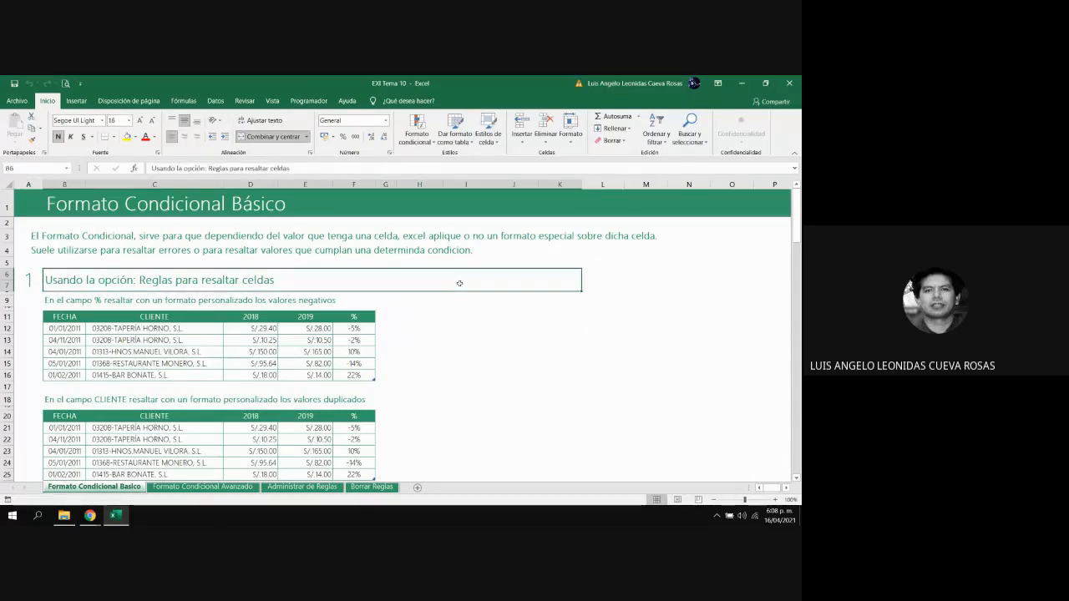
pyautogui.click(23, 295)
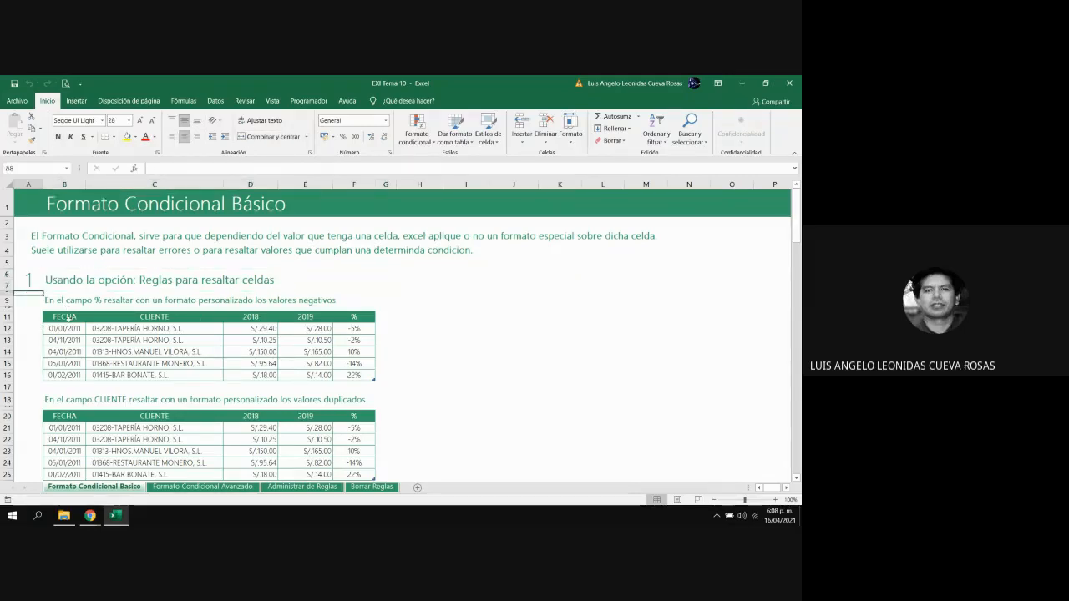
# Start a "less than" highlighting rule with threshold 0 on the first table's % values, F12:F16
pyautogui.click(354, 316)
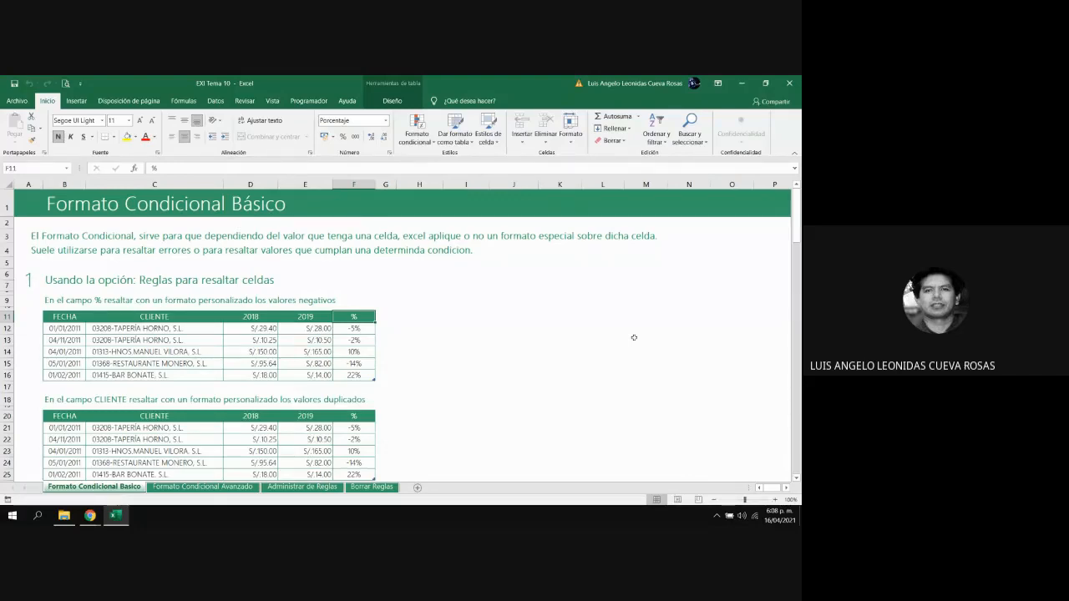
pyautogui.press('Down')
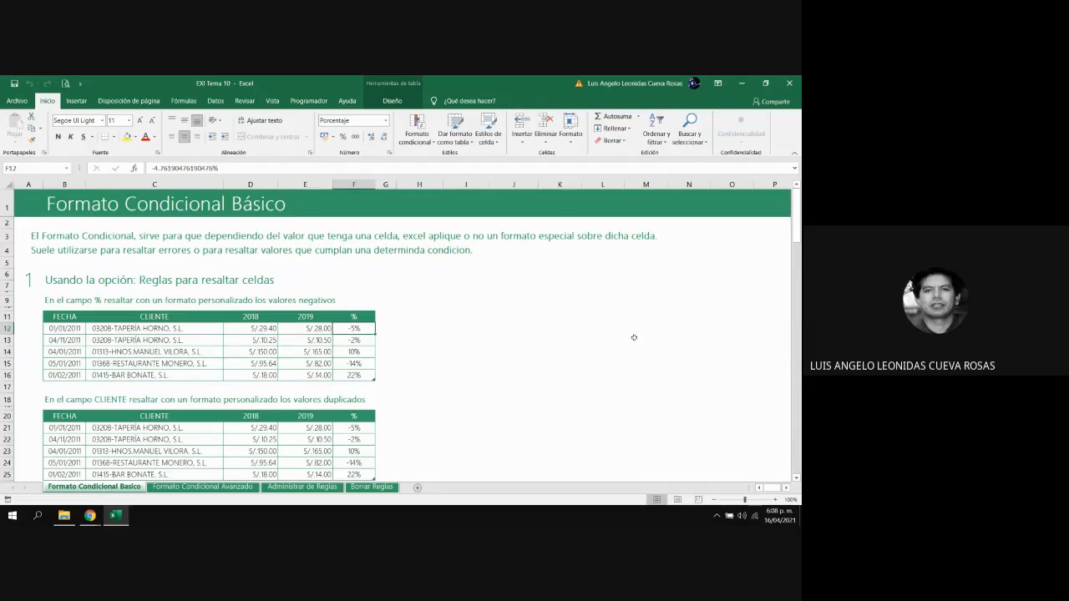
pyautogui.hotkey('shift', 'Down')
pyautogui.hotkey('shift', 'Down')
pyautogui.hotkey('shift', 'Down')
pyautogui.hotkey('shift', 'Down')
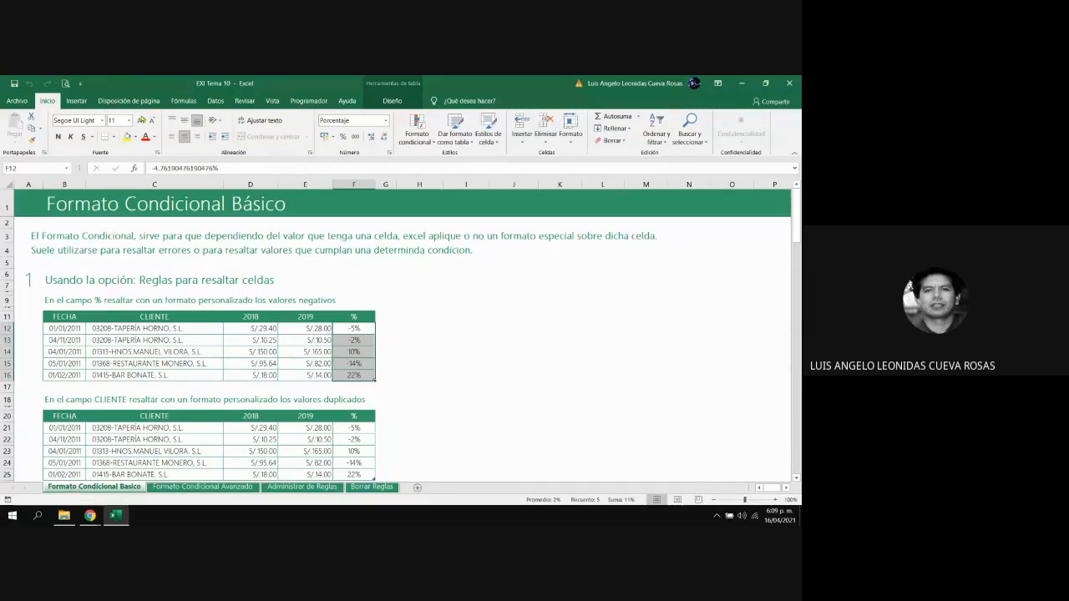
pyautogui.click(427, 146)
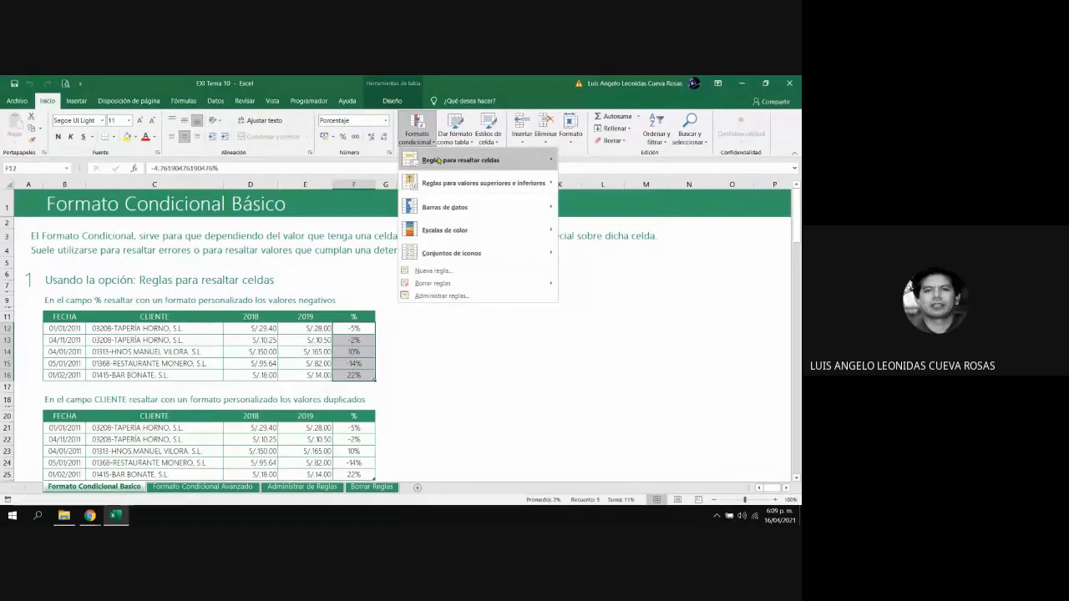
pyautogui.moveTo(438, 159)
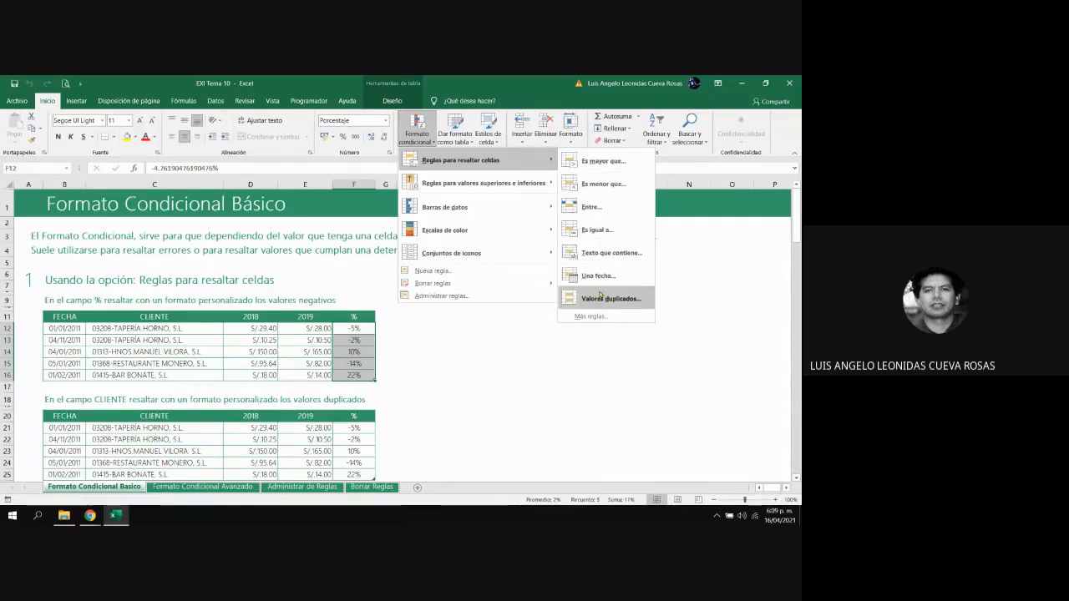
pyautogui.click(599, 184)
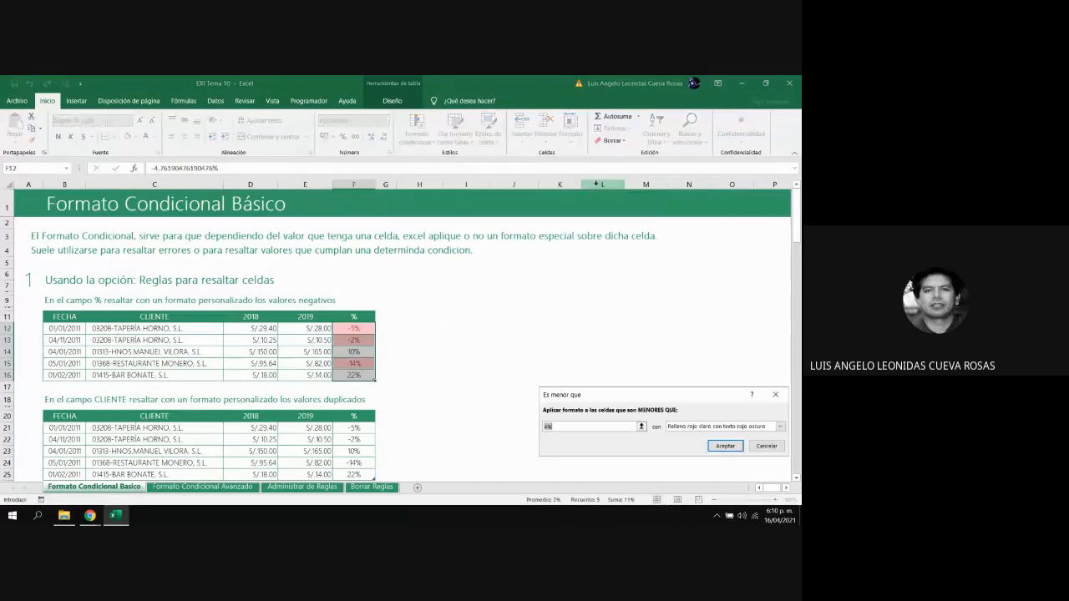
pyautogui.moveTo(620, 395); pyautogui.dragTo(562, 296)
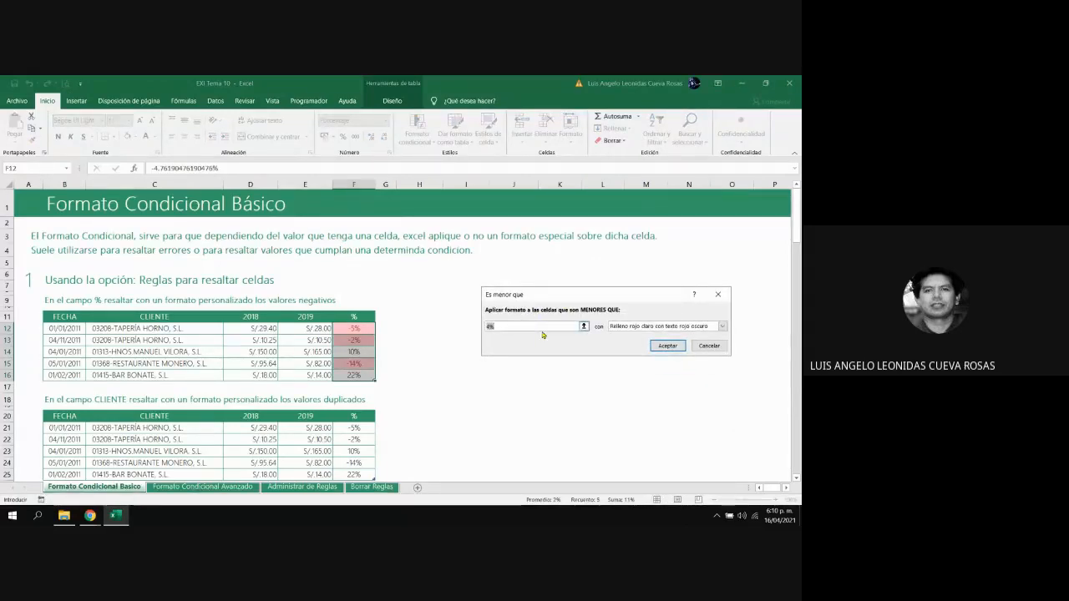
pyautogui.press('BackSpace')
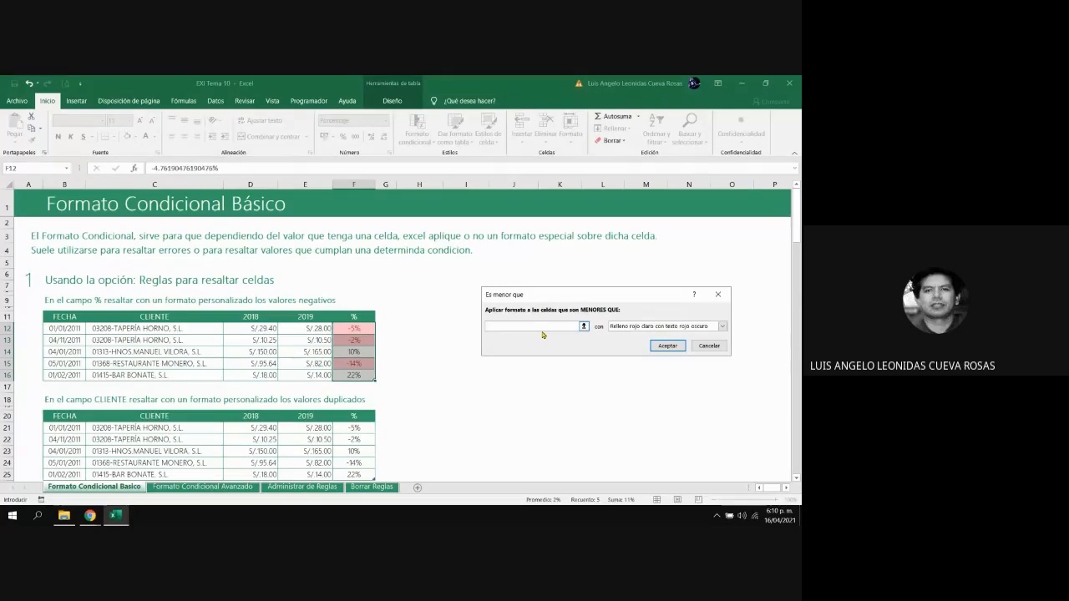
pyautogui.write('0')
# Give the less-than rule a custom format with a light orange fill and apply it
pyautogui.click(724, 327)
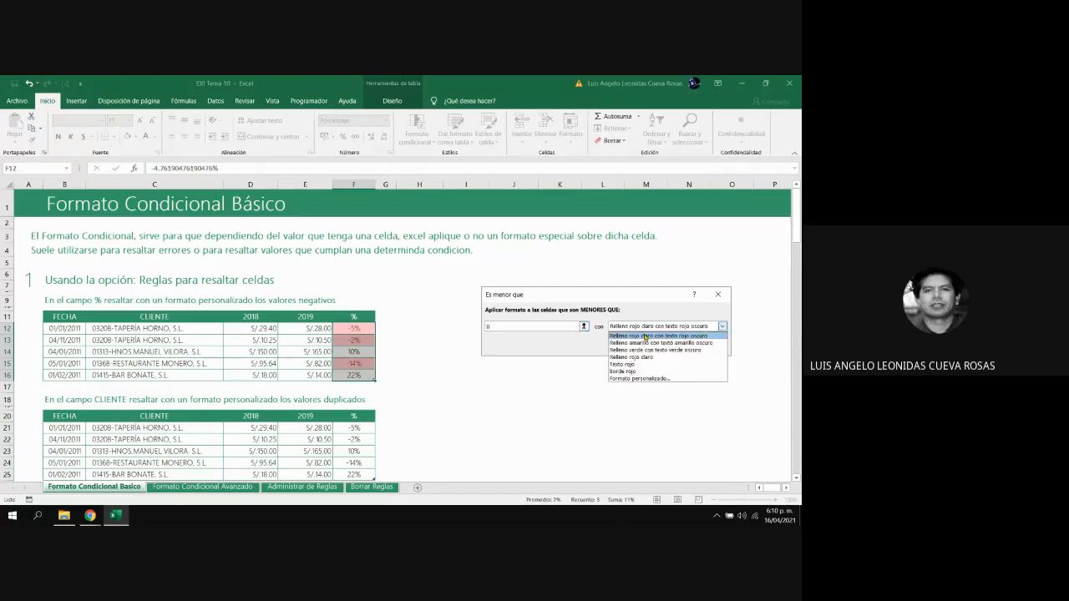
pyautogui.click(655, 379)
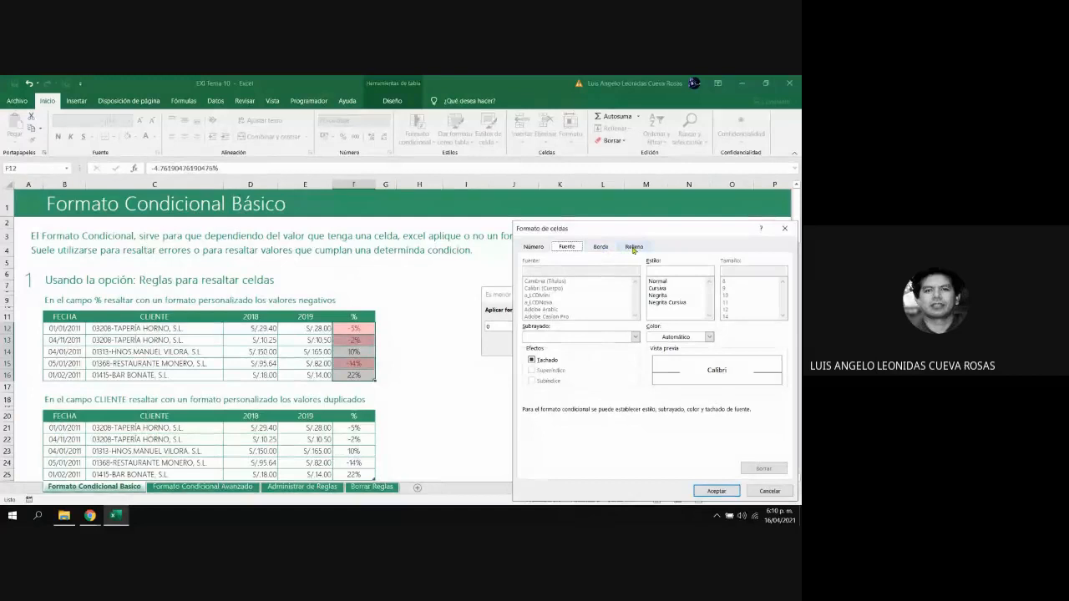
pyautogui.click(634, 247)
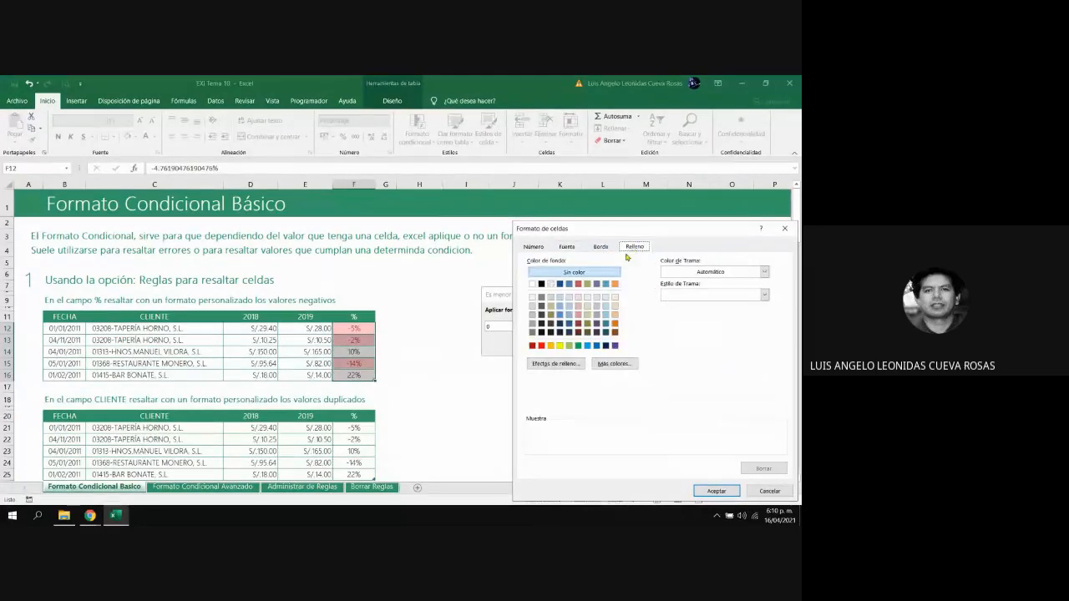
pyautogui.click(616, 308)
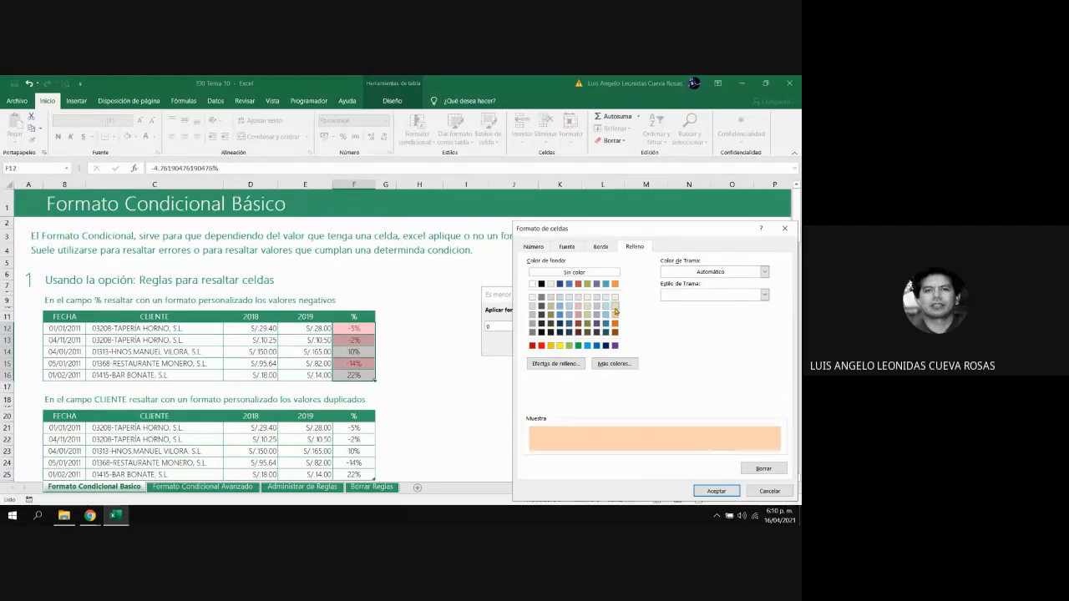
pyautogui.click(617, 307)
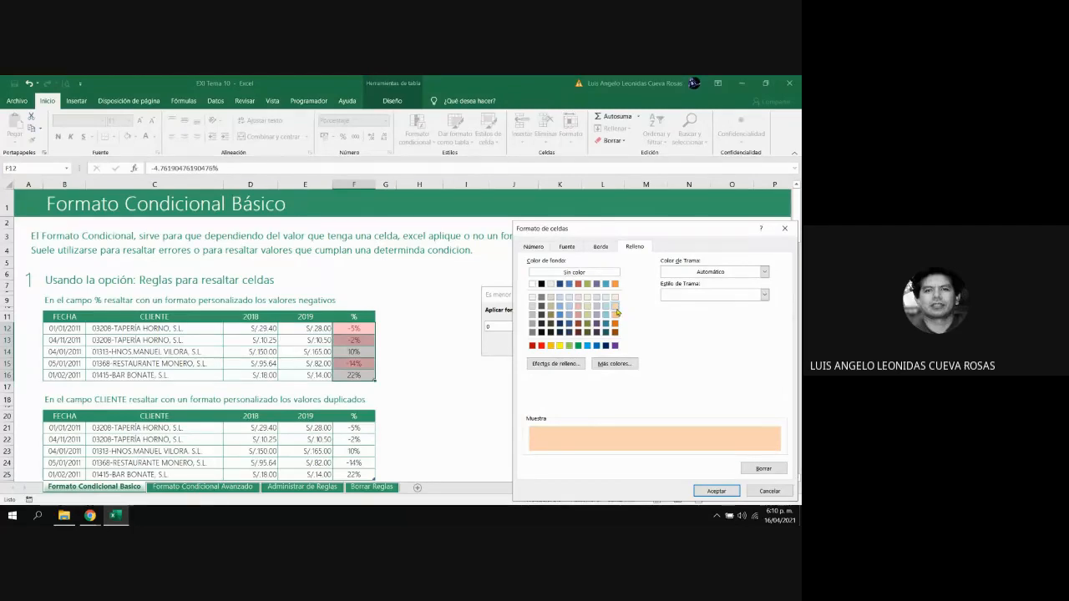
pyautogui.click(716, 491)
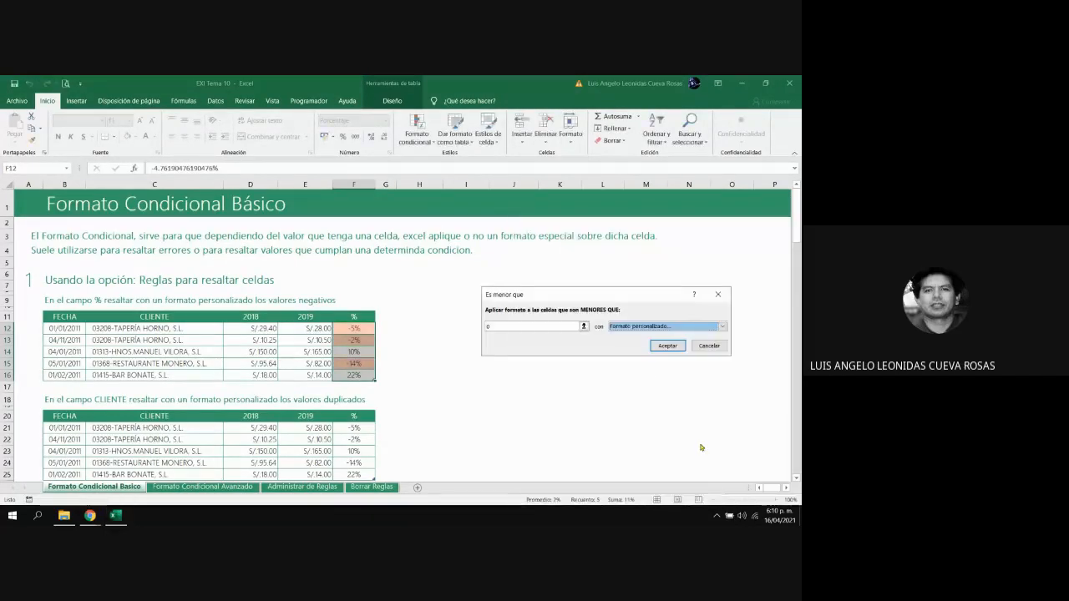
pyautogui.click(667, 345)
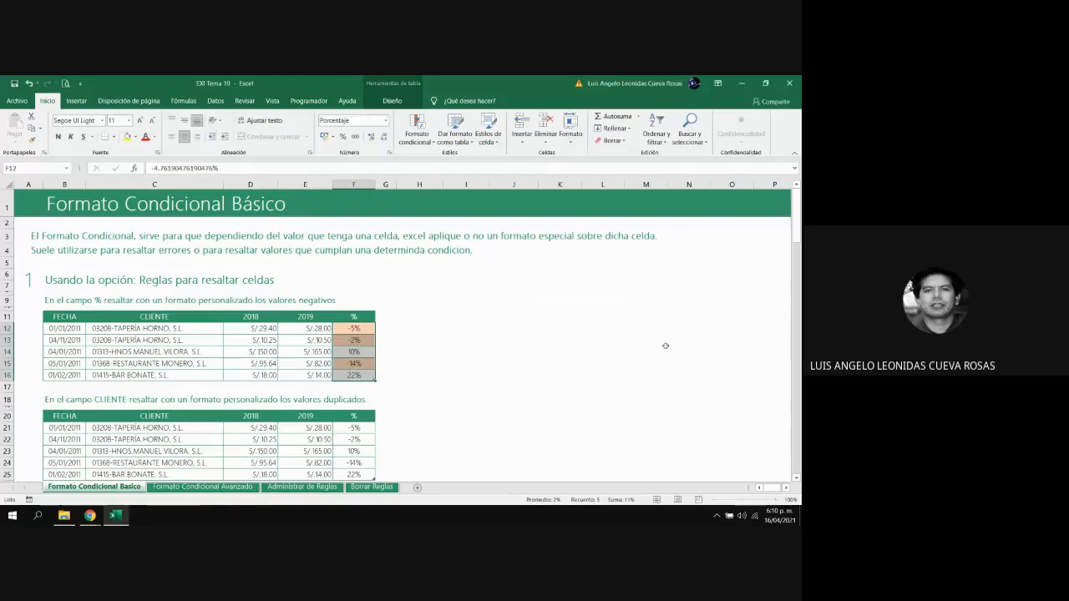
# Set the first % value, cell F12, to 10% to test the highlighting rule
pyautogui.click(411, 360)
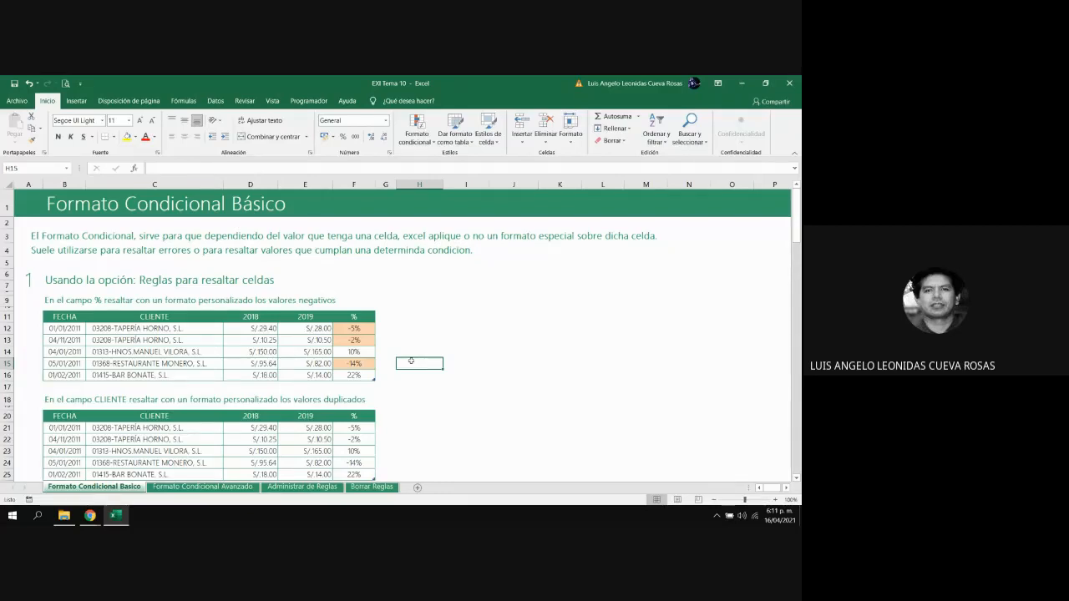
pyautogui.press('Left')
pyautogui.press('Left')
pyautogui.press('Up')
pyautogui.press('Up')
pyautogui.press('Up')
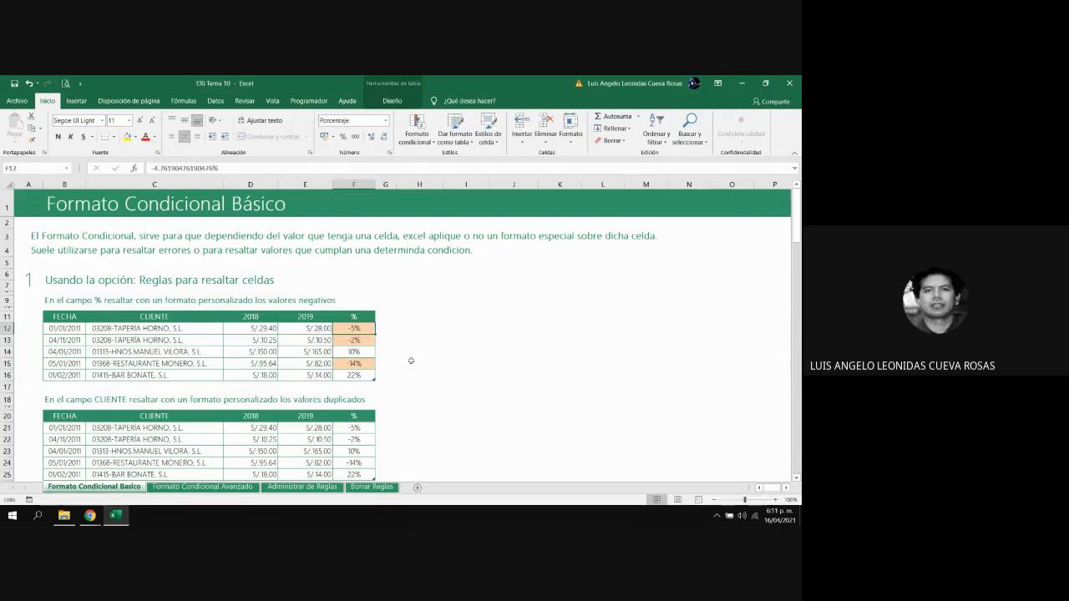
pyautogui.write('10')
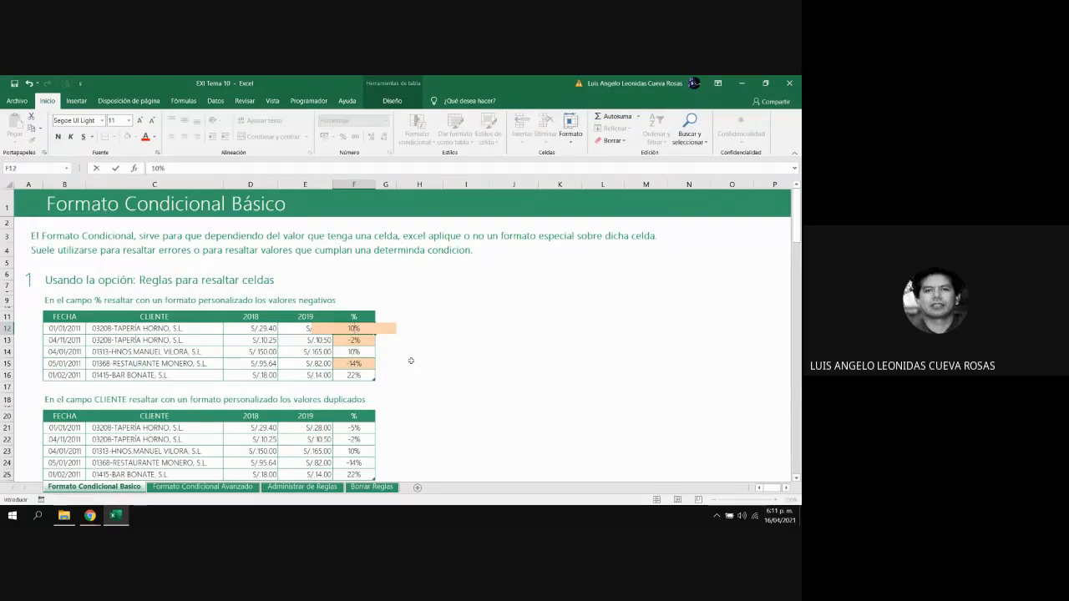
pyautogui.press('Return')
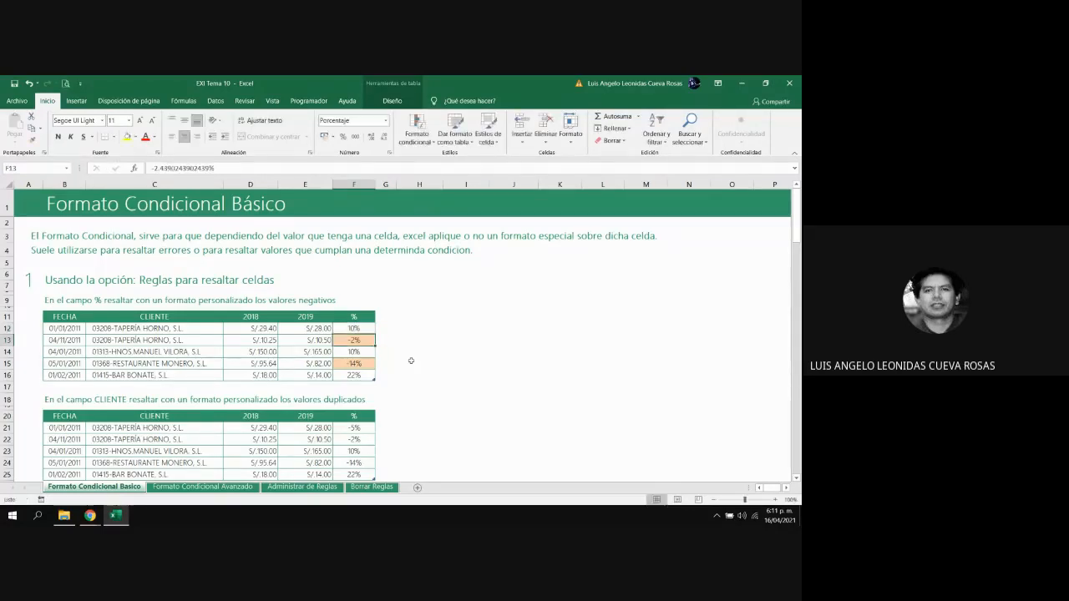
# Set the % value in cell F12 to -5%
pyautogui.press('Up')
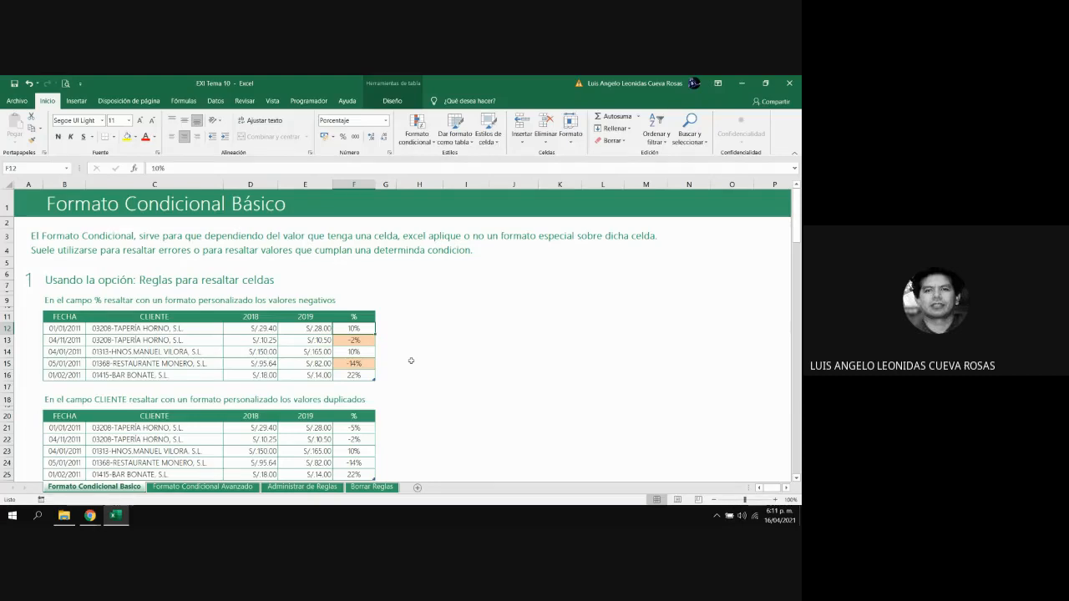
pyautogui.write('-5')
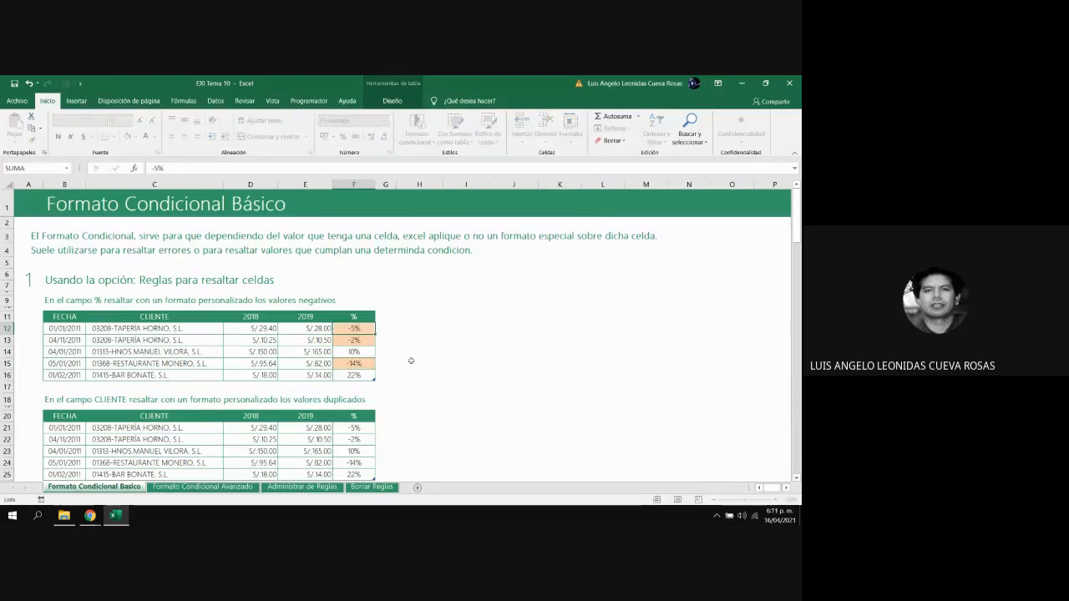
pyautogui.press('Return')
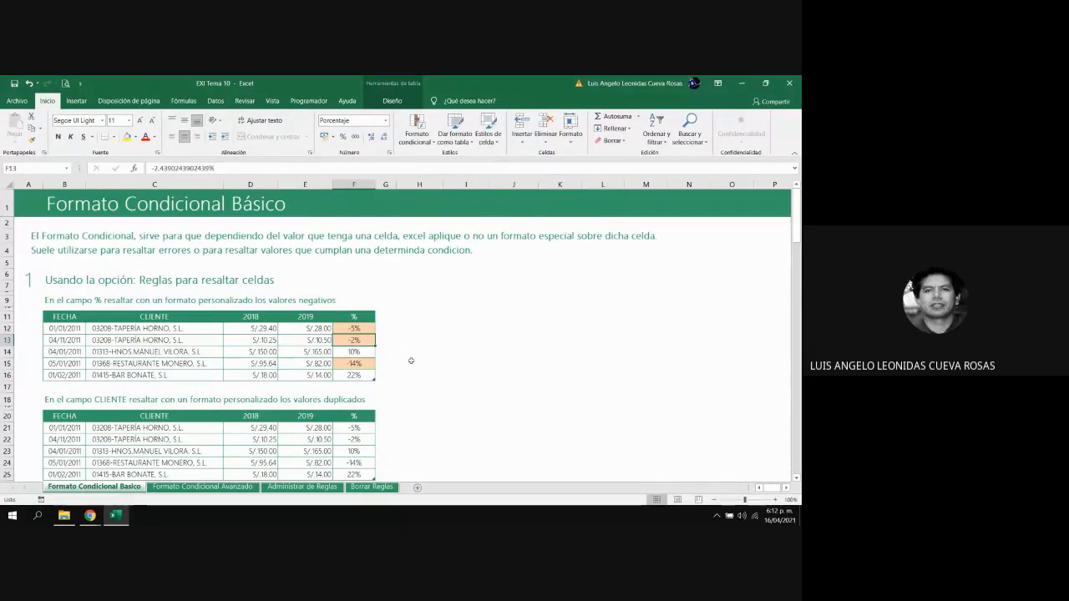
pyautogui.press('Down')
pyautogui.press('Down')
pyautogui.press('Down')
pyautogui.press('Up')
pyautogui.press('Up')
pyautogui.press('Up')
pyautogui.press('Up')
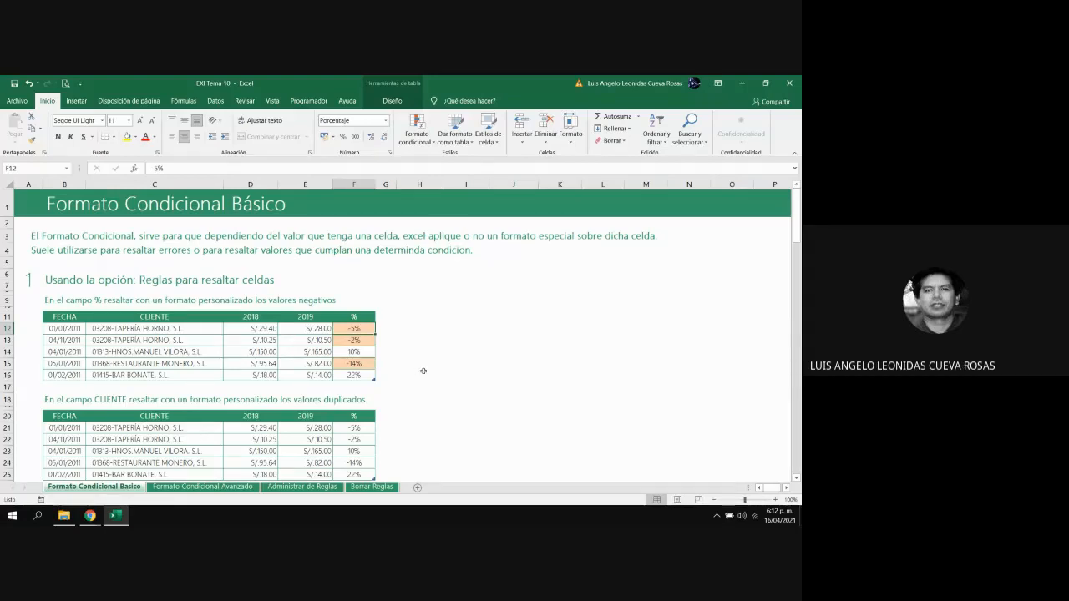
# Examine the second exercise's instruction above its table, about highlighting duplicate values in the CLIENTE field
pyautogui.press('Down')
pyautogui.press('Down')
pyautogui.press('Down')
pyautogui.press('Down')
pyautogui.press('Down')
pyautogui.press('Down')
pyautogui.press('Down')
pyautogui.press('Down')
pyautogui.press('Down')
pyautogui.press('Down')
pyautogui.press('Down')
pyautogui.press('Down')
pyautogui.press('Down')
pyautogui.press('Down')
pyautogui.press('Down')
pyautogui.press('Down')
pyautogui.press('Down')
pyautogui.press('Down')
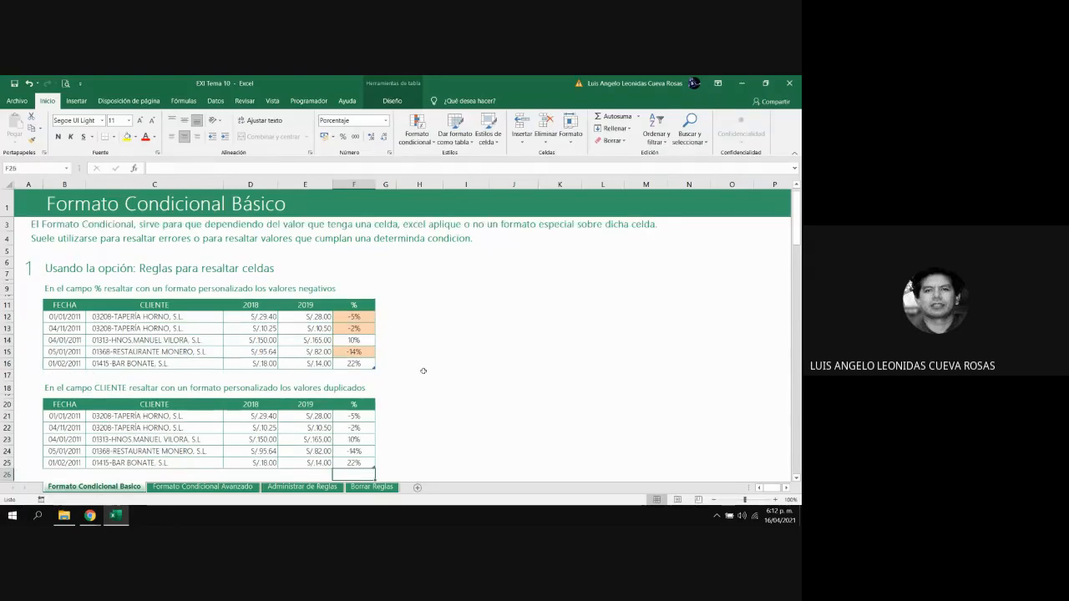
pyautogui.press('Up')
pyautogui.press('Up')
pyautogui.press('Up')
pyautogui.press('Up')
pyautogui.press('Up')
pyautogui.press('Up')
pyautogui.press('Up')
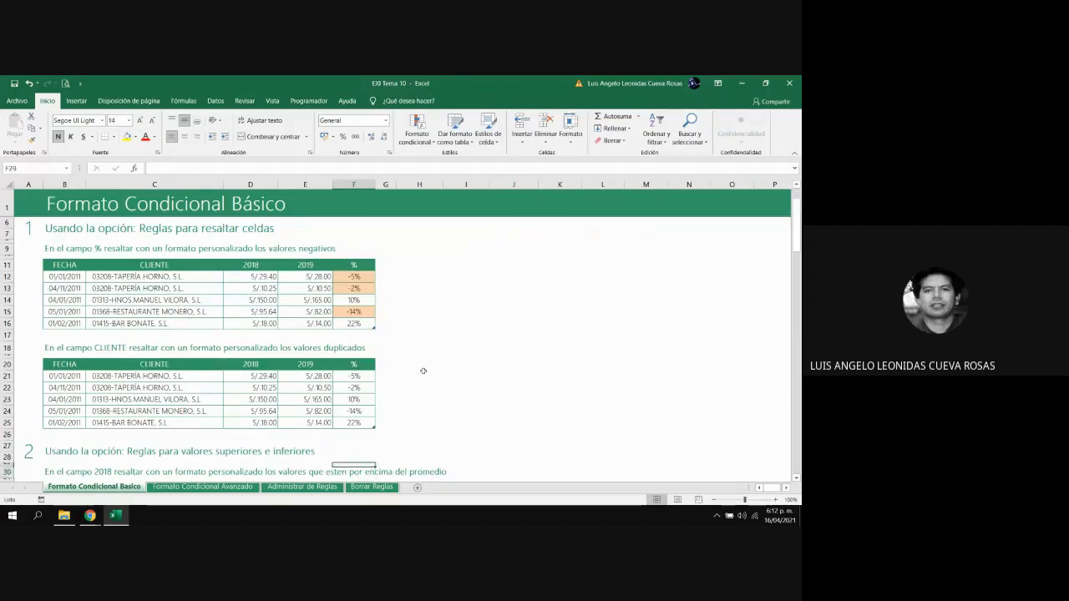
pyautogui.press('Up')
pyautogui.press('Up')
pyautogui.press('Up')
pyautogui.press('Left')
pyautogui.press('Left')
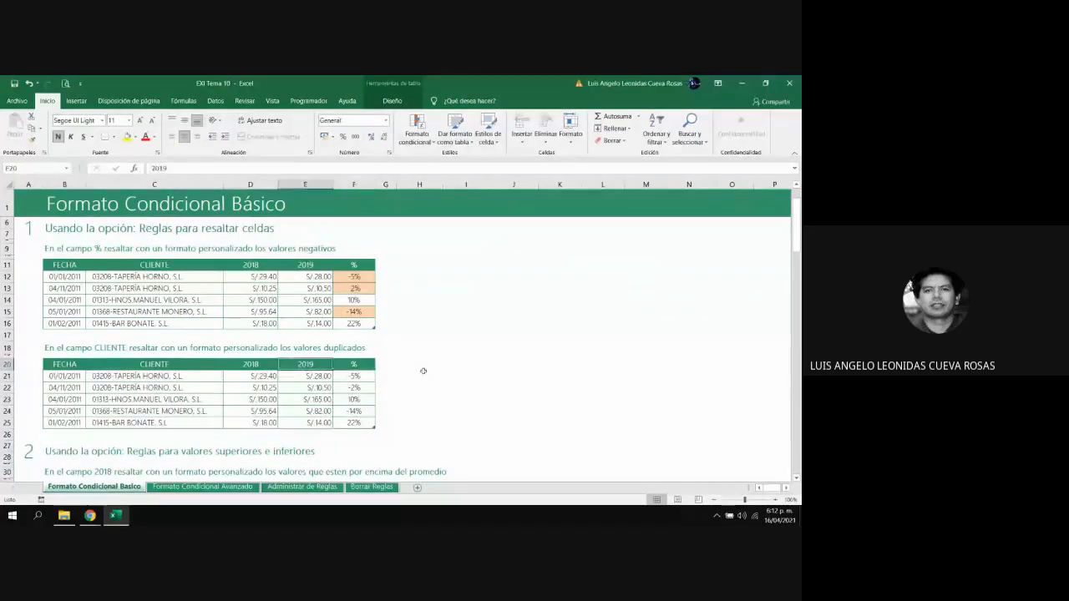
pyautogui.press('Left')
pyautogui.press('Left')
pyautogui.press('Left')
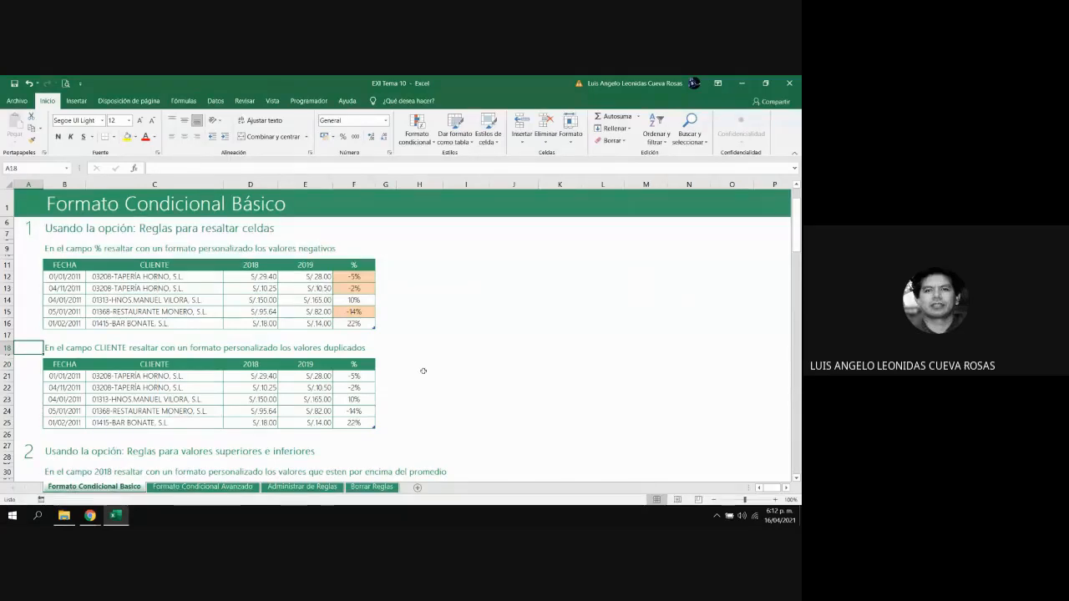
# Start a duplicate values highlighting rule on the second table's CLIENTE cells, C21:C25, with the condition set to Duplicados
pyautogui.press('Down')
pyautogui.press('Down')
pyautogui.press('Down')
pyautogui.press('Right')
pyautogui.press('Right')
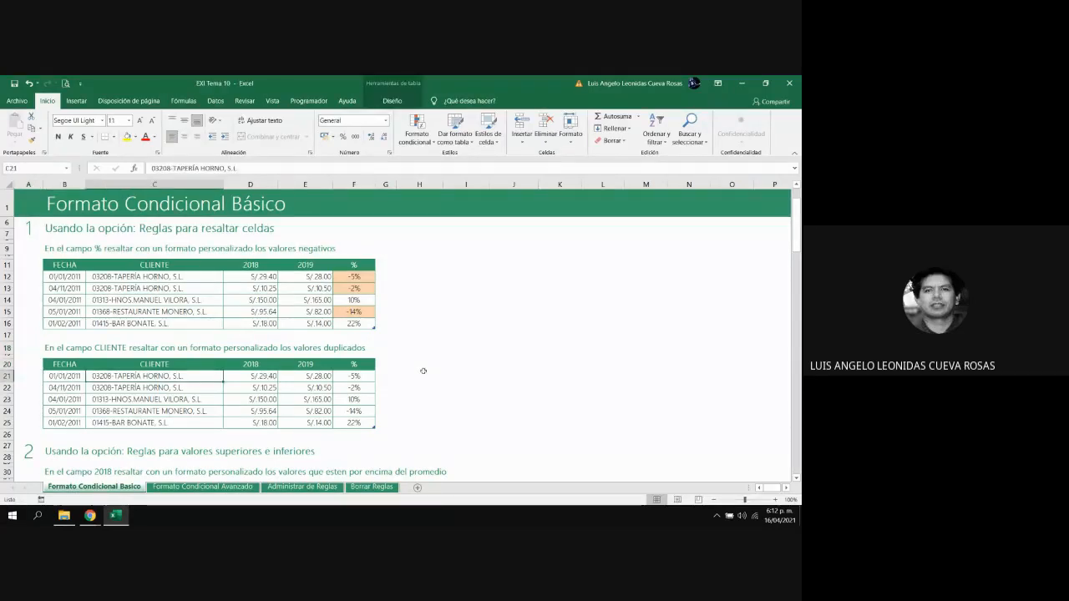
pyautogui.hotkey('shift', 'Down')
pyautogui.hotkey('shift', 'Down')
pyautogui.hotkey('shift', 'Down')
pyautogui.hotkey('shift', 'Down')
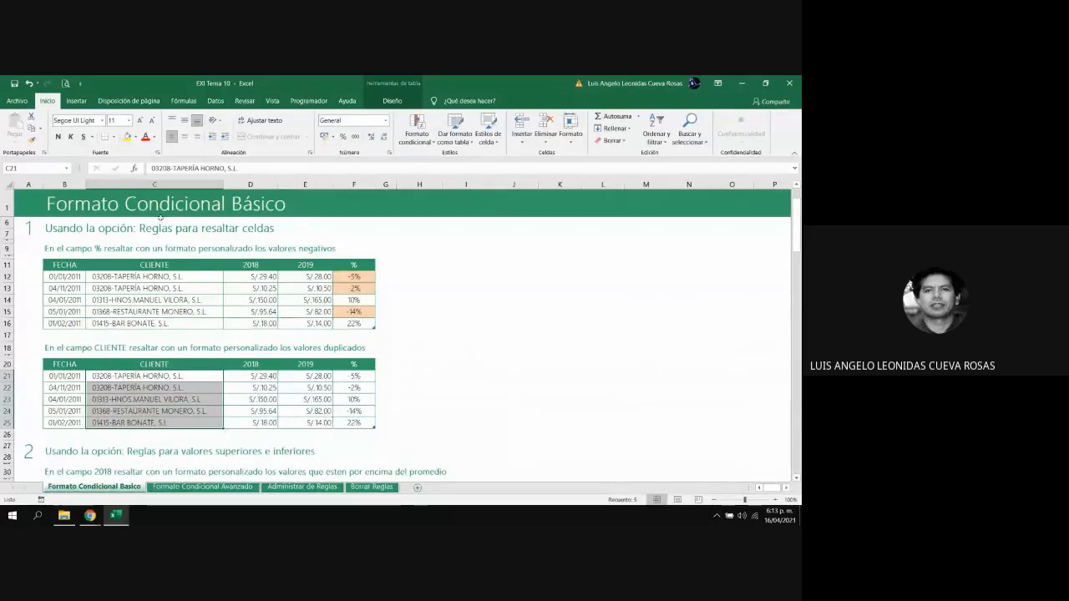
pyautogui.click(416, 130)
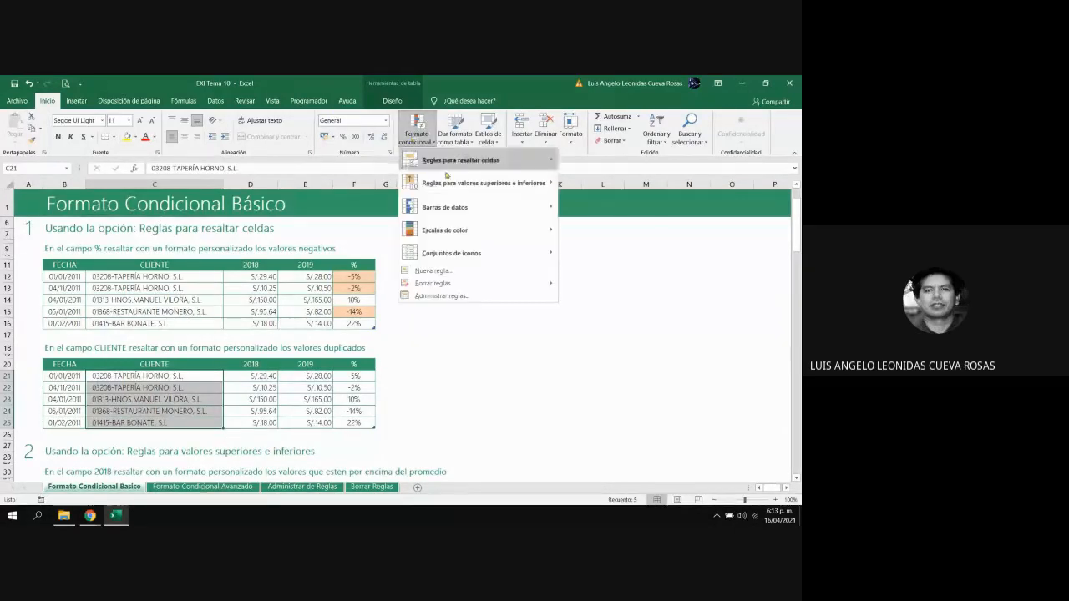
pyautogui.moveTo(479, 166)
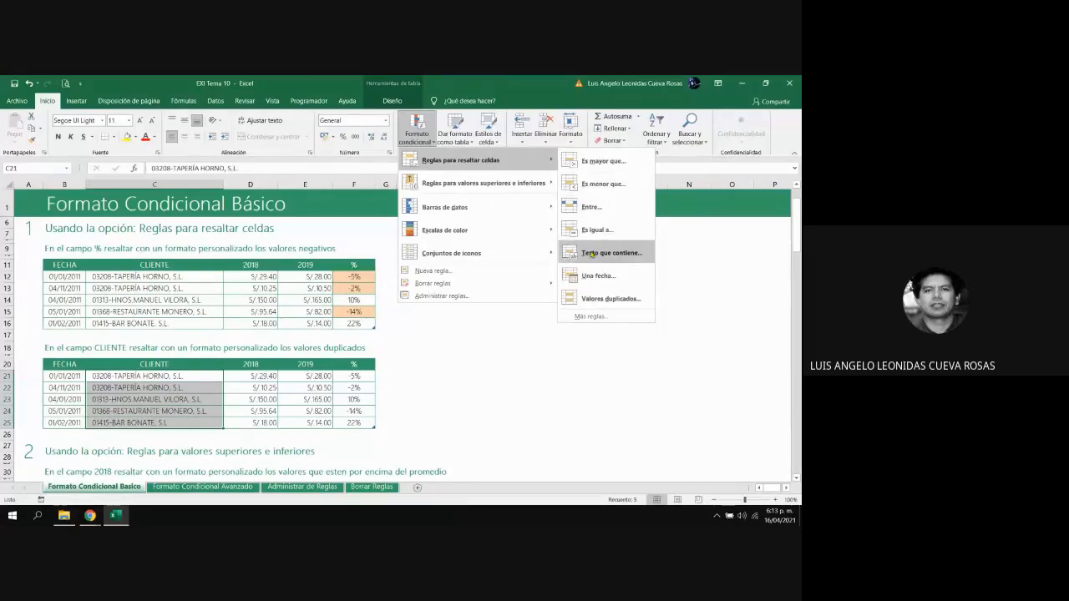
pyautogui.click(625, 303)
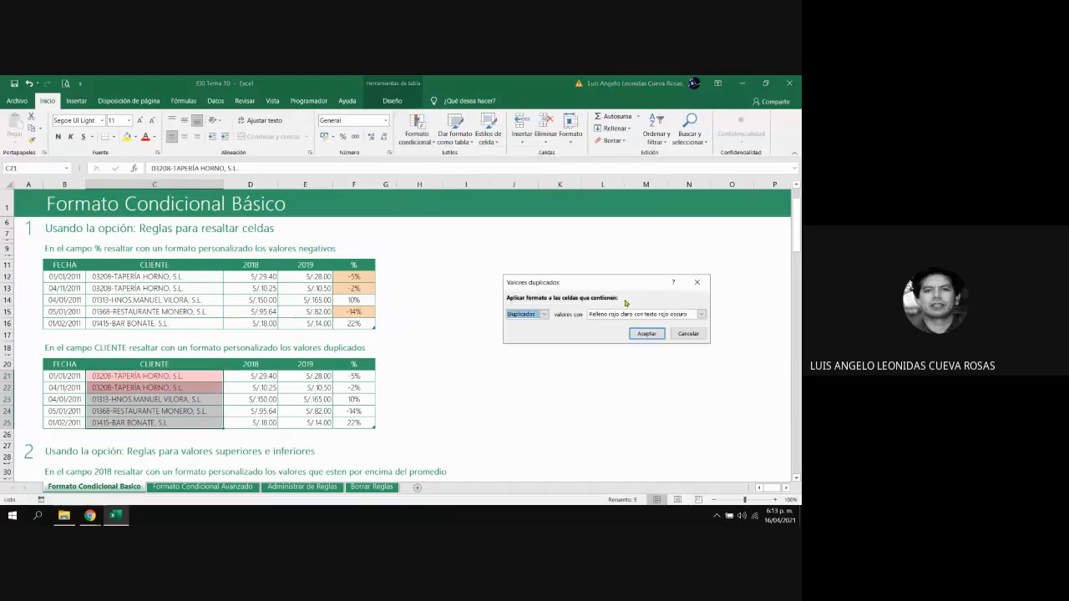
pyautogui.moveTo(607, 282); pyautogui.dragTo(587, 262)
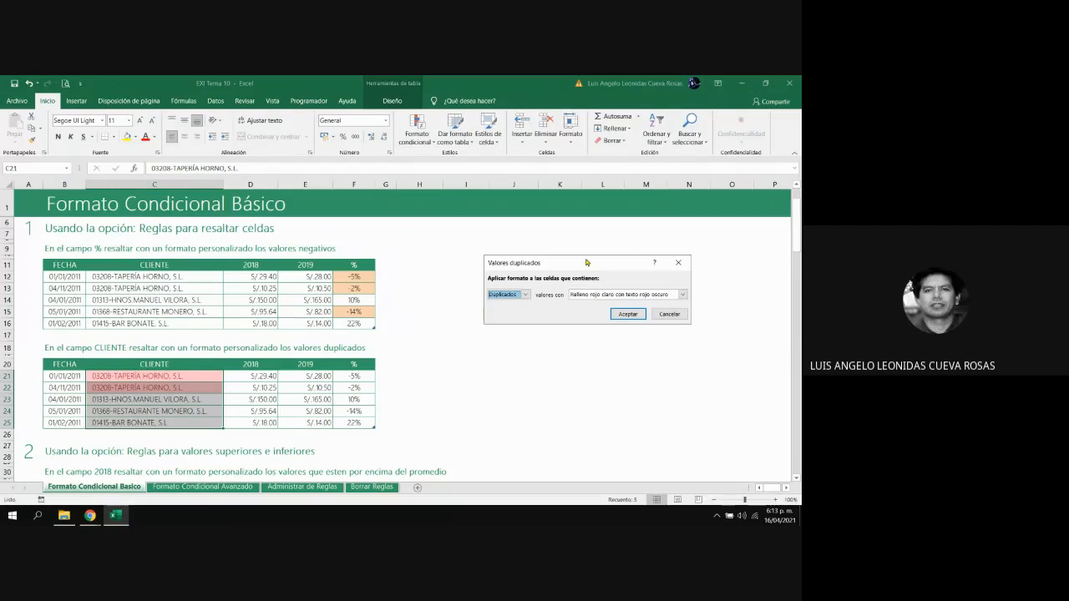
pyautogui.click(525, 295)
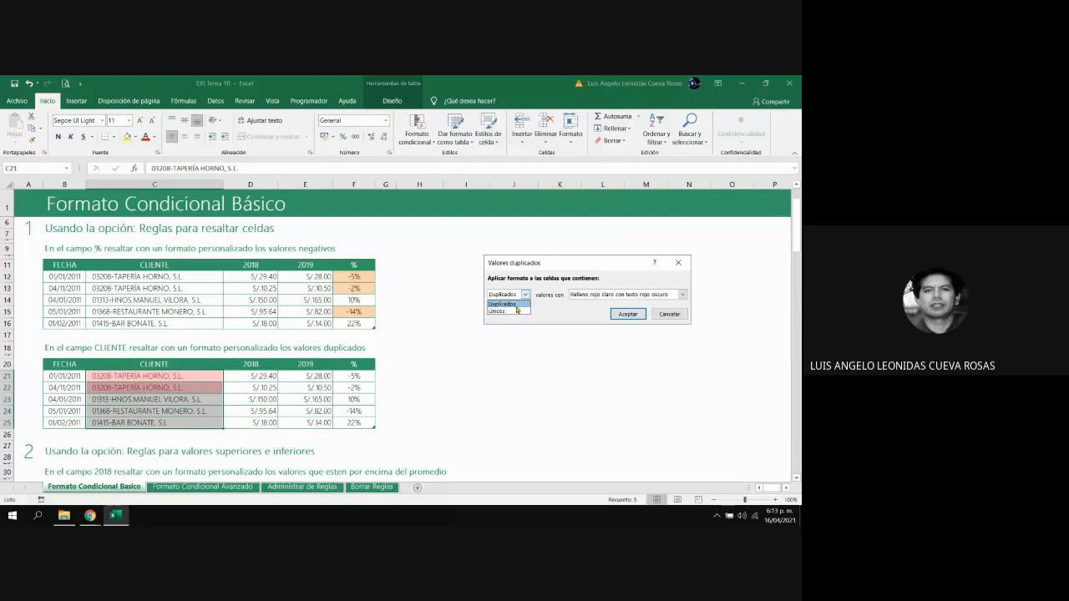
pyautogui.click(517, 306)
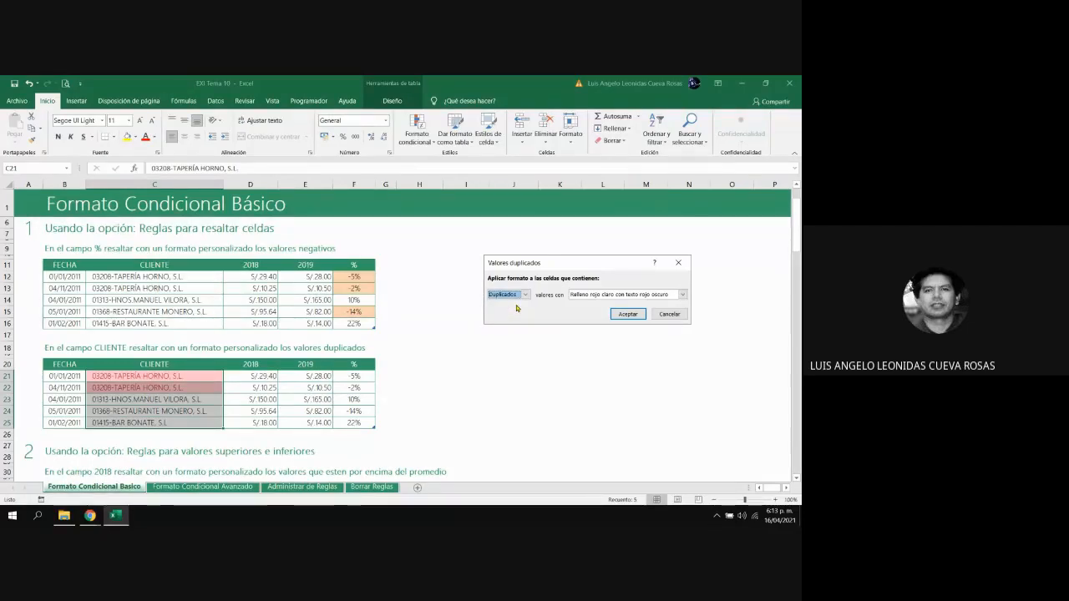
# Give the duplicate values rule a custom format with a light purple fill and apply it
pyautogui.click(684, 298)
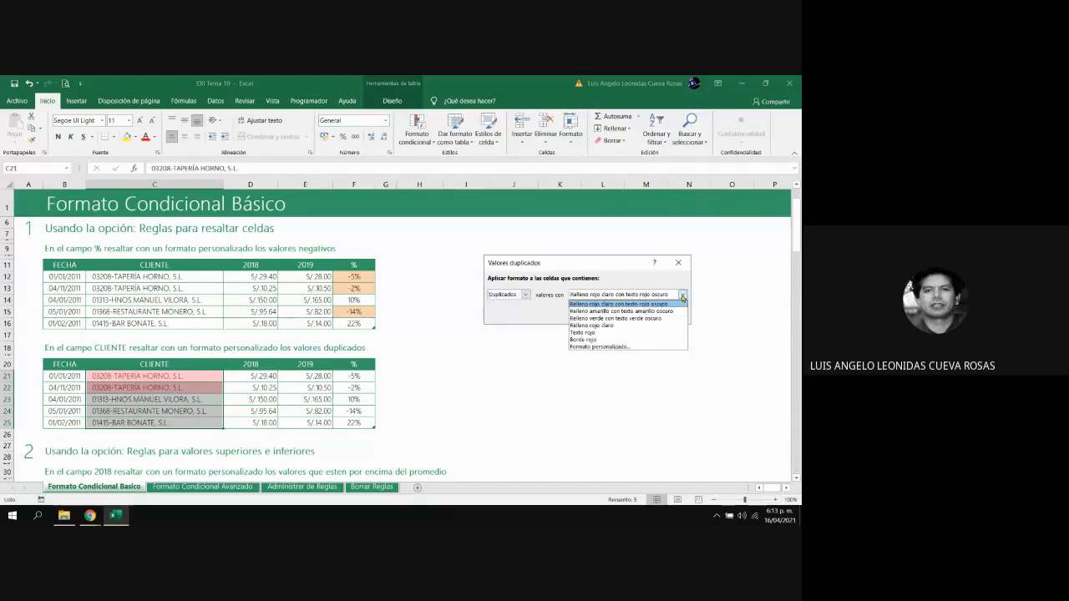
pyautogui.click(625, 347)
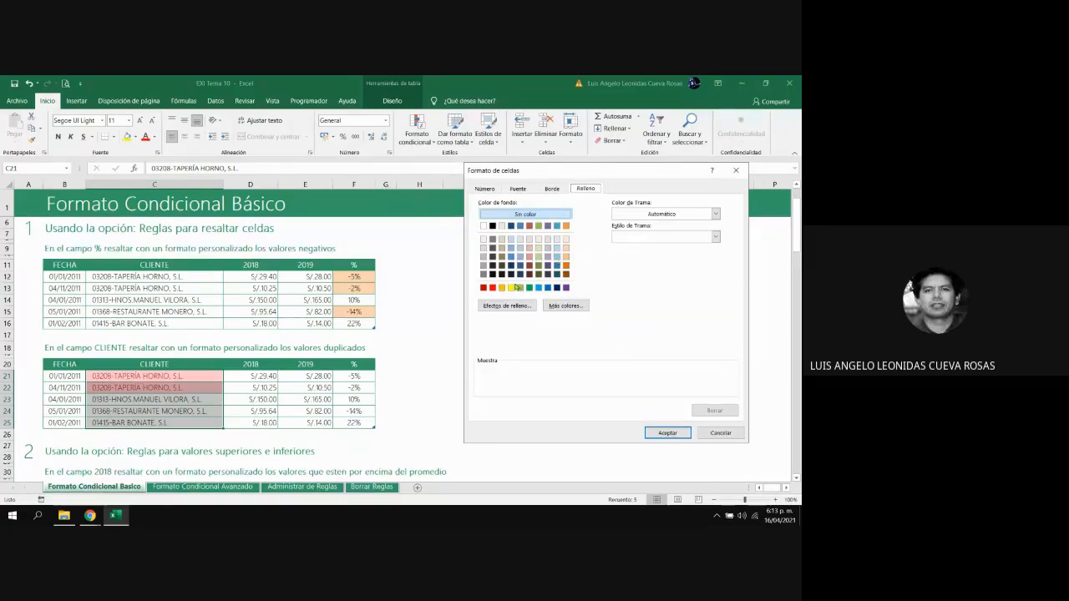
pyautogui.click(548, 249)
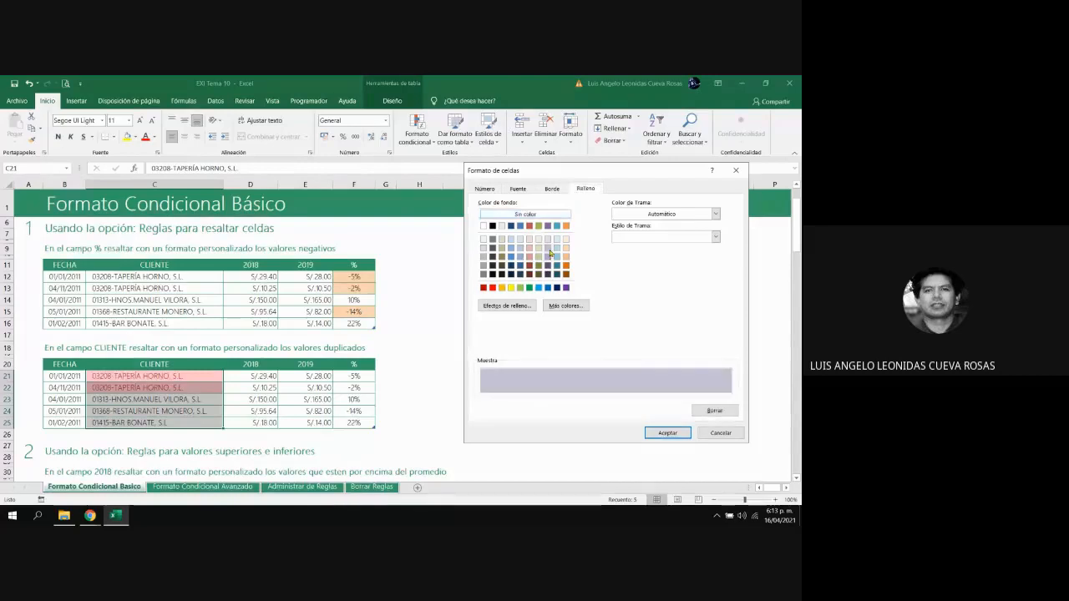
pyautogui.click(664, 433)
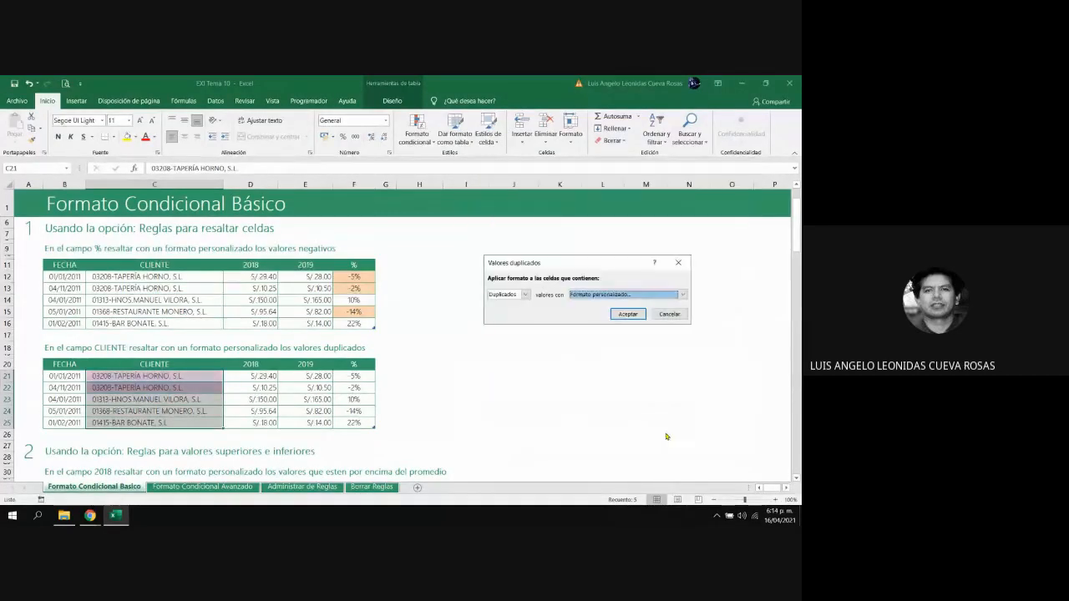
pyautogui.click(628, 315)
pyautogui.click(515, 391)
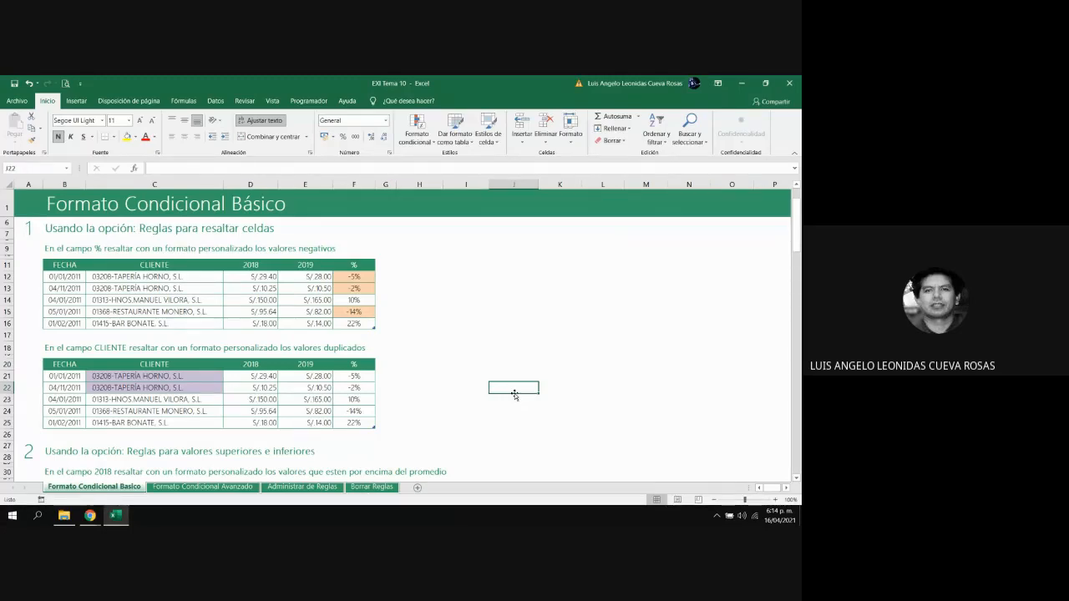
# Examine section 2 of the sheet, with the exercises on rules for top and bottom values
pyautogui.press('Down')
pyautogui.press('Down')
pyautogui.press('Down')
pyautogui.press('Down')
pyautogui.press('Down')
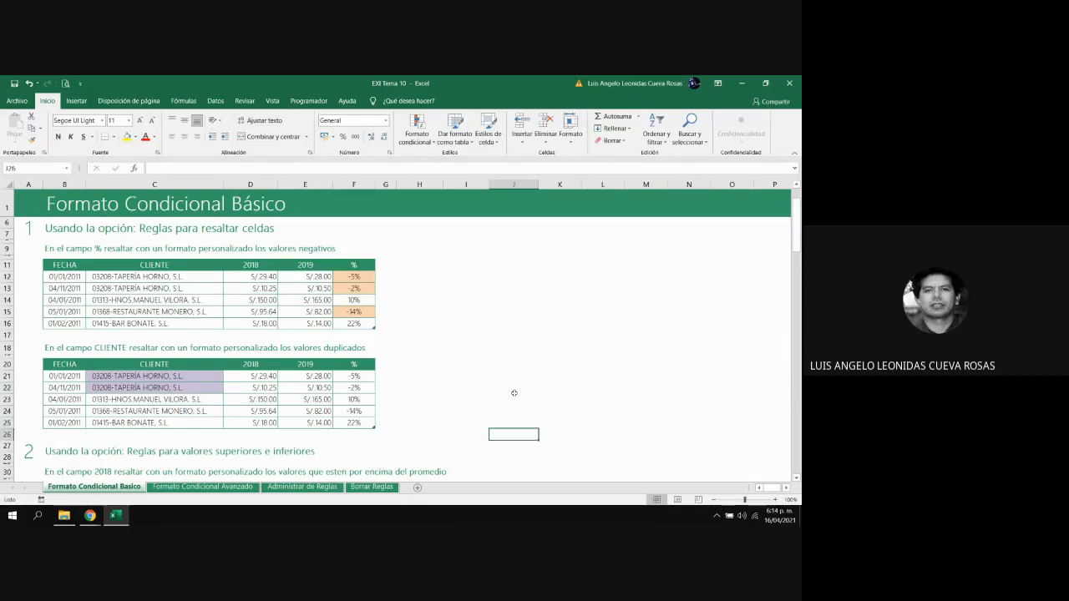
pyautogui.press('Down')
pyautogui.press('Left')
pyautogui.press('Left')
pyautogui.press('Left')
pyautogui.press('Left')
pyautogui.press('Left')
pyautogui.press('Left')
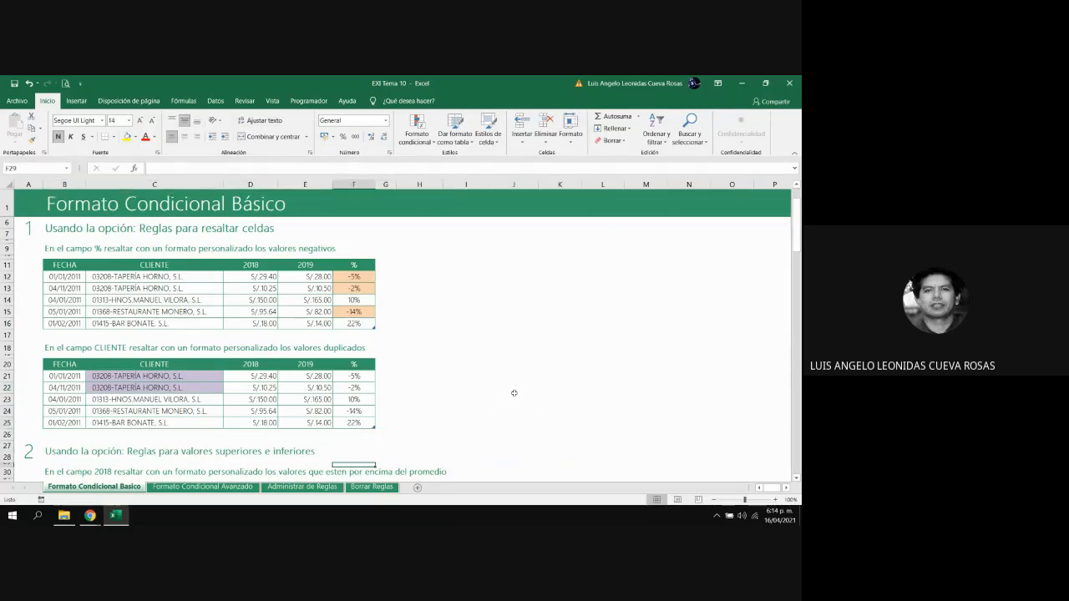
pyautogui.press('Down')
pyautogui.press('Down')
pyautogui.press('Down')
pyautogui.press('Down')
pyautogui.press('Down')
pyautogui.press('Down')
pyautogui.press('Down')
pyautogui.press('Down')
pyautogui.press('Down')
pyautogui.press('Down')
pyautogui.press('Down')
pyautogui.press('Down')
pyautogui.press('Down')
pyautogui.press('Down')
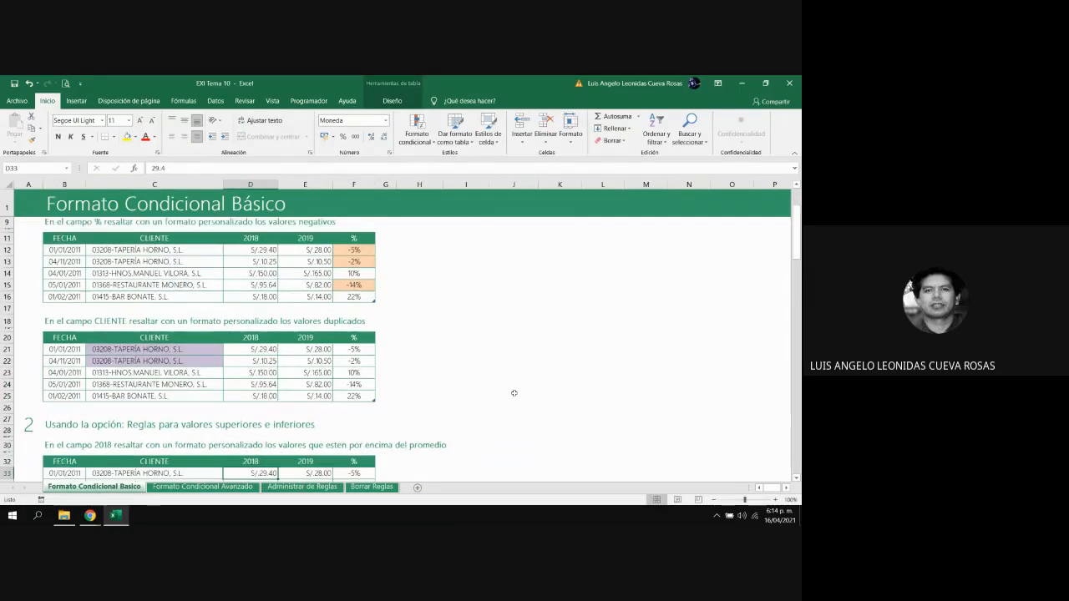
pyautogui.press('Down')
pyautogui.press('Down')
pyautogui.press('Down')
pyautogui.press('Down')
pyautogui.press('Down')
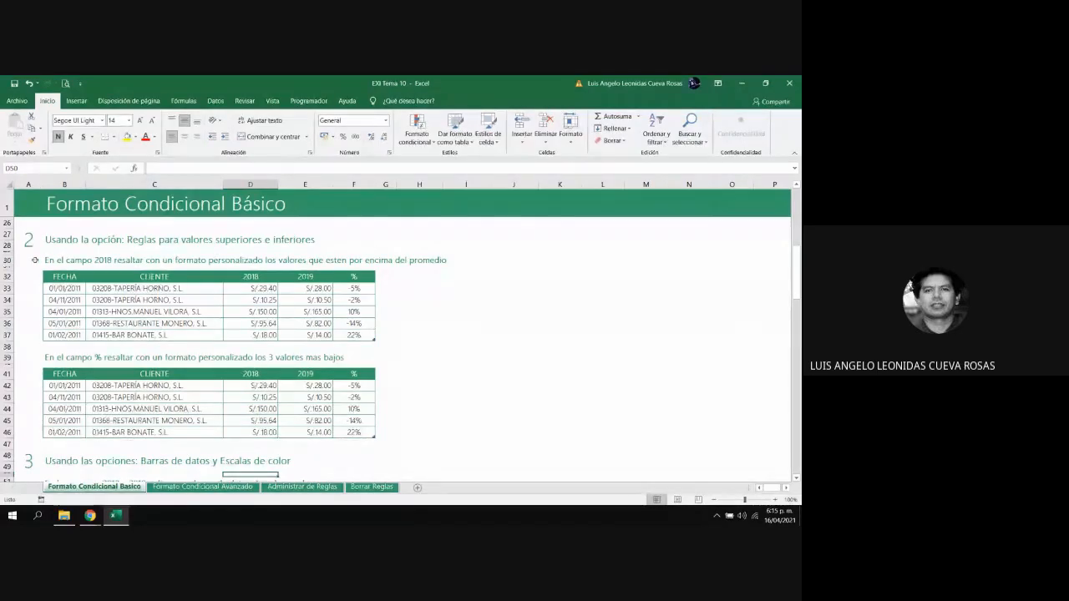
# Start an above-average rule on the 2018 values of section 2's first table, D33:D37
pyautogui.click(77, 290)
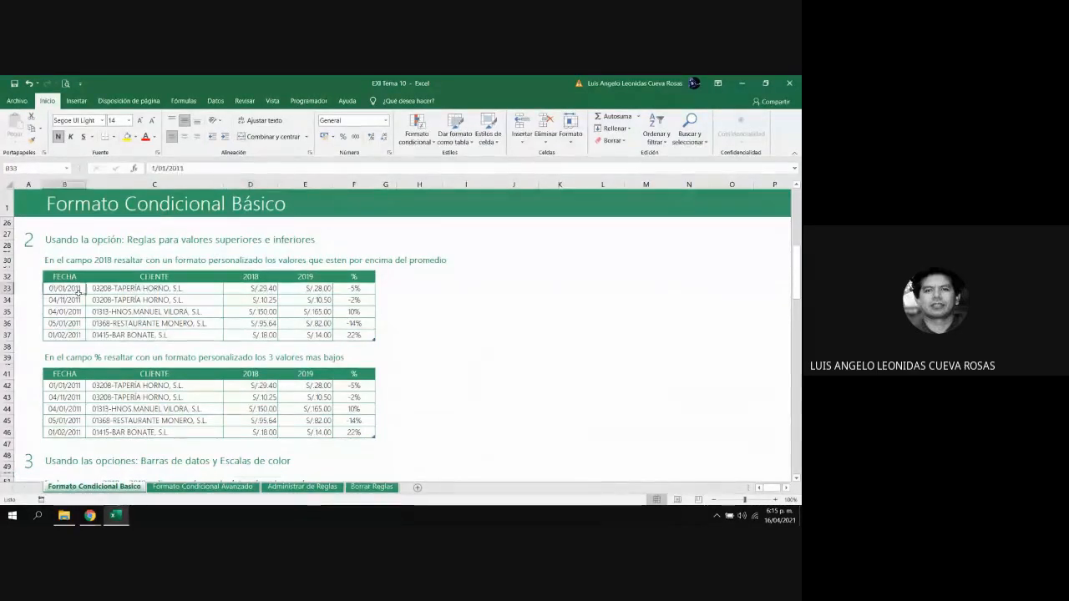
pyautogui.press('Up')
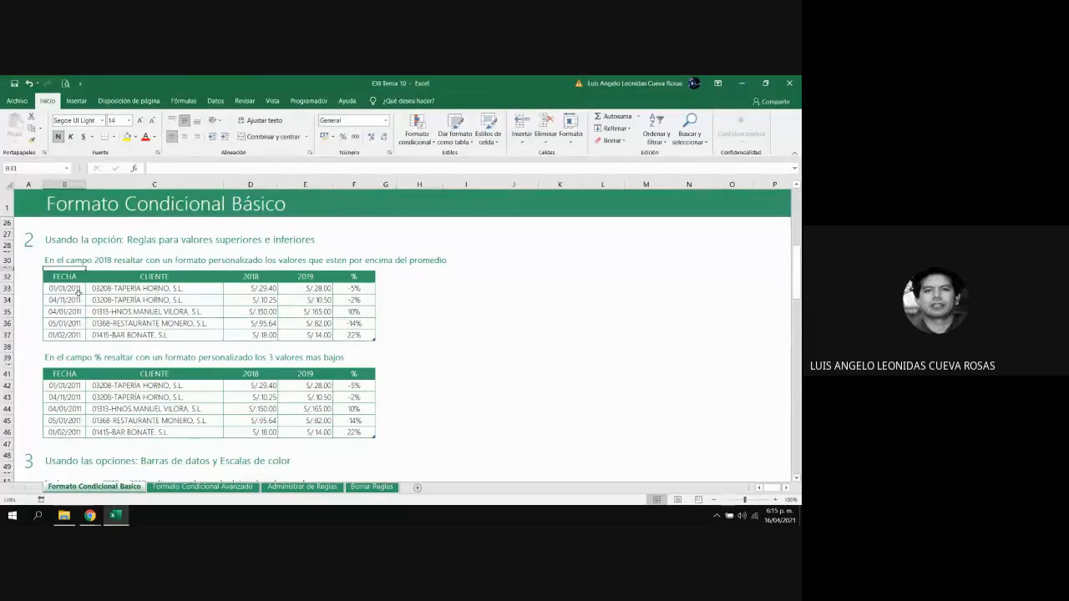
pyautogui.press('Right')
pyautogui.press('Right')
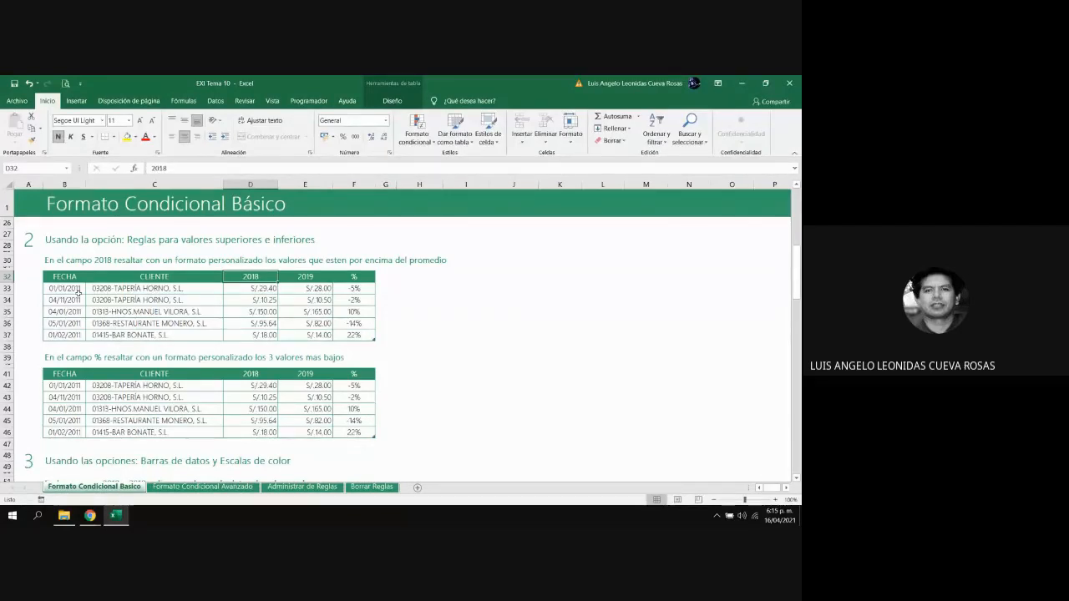
pyautogui.press('Down')
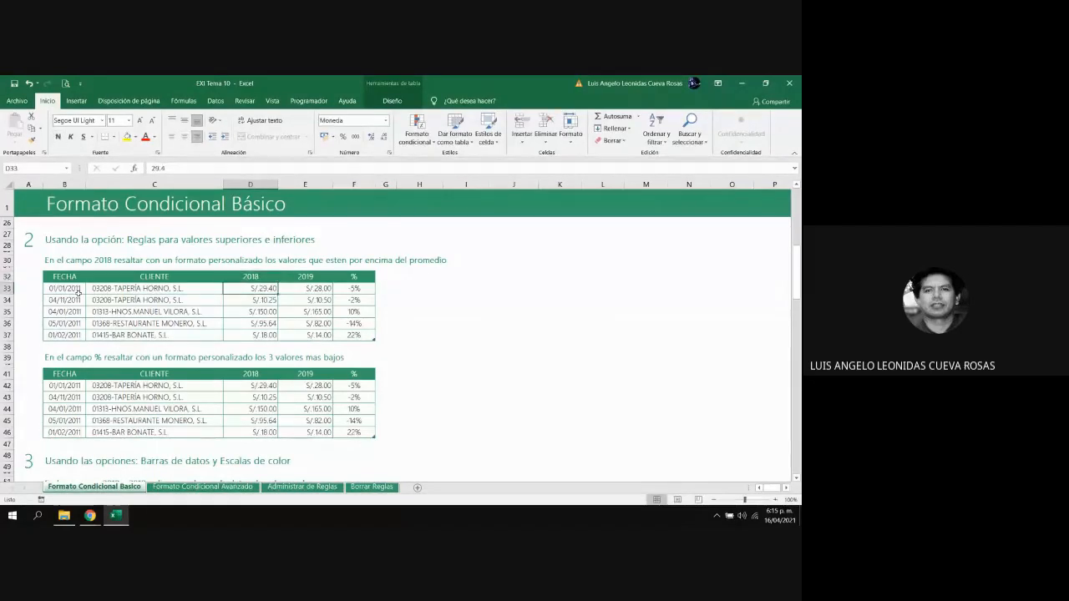
pyautogui.hotkey('shift', 'Down')
pyautogui.hotkey('ctrl', 'shift', 'Down')
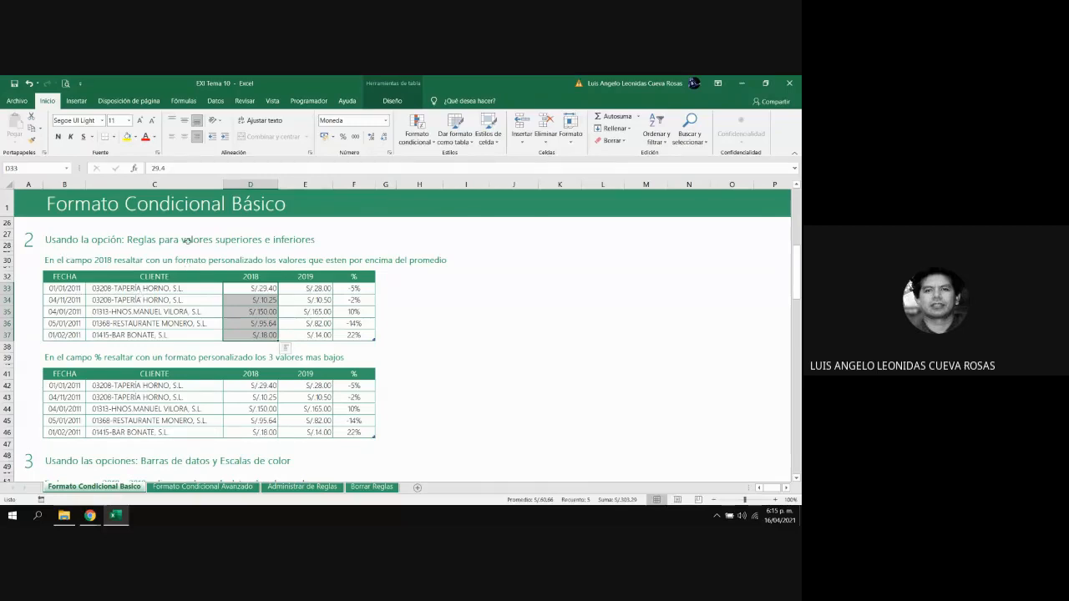
pyautogui.click(422, 136)
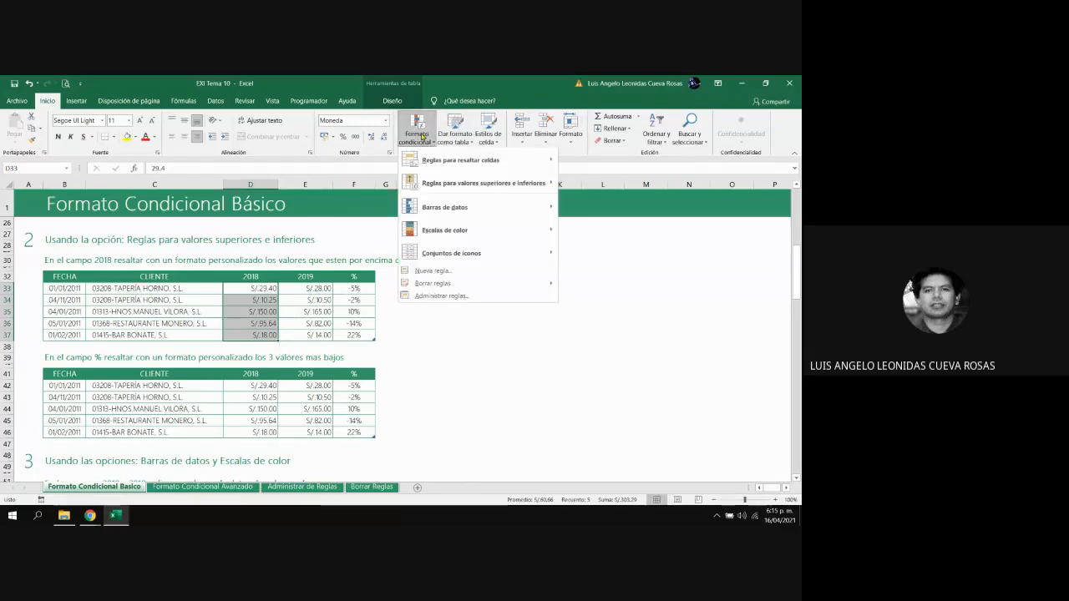
pyautogui.moveTo(435, 170)
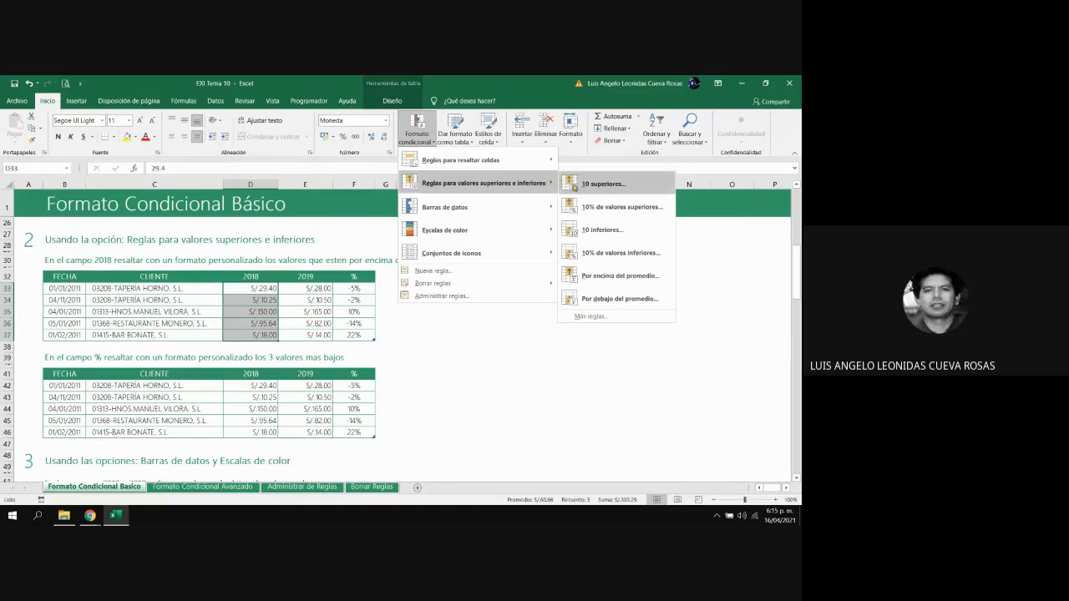
pyautogui.click(635, 276)
pyautogui.moveTo(613, 265); pyautogui.dragTo(606, 260)
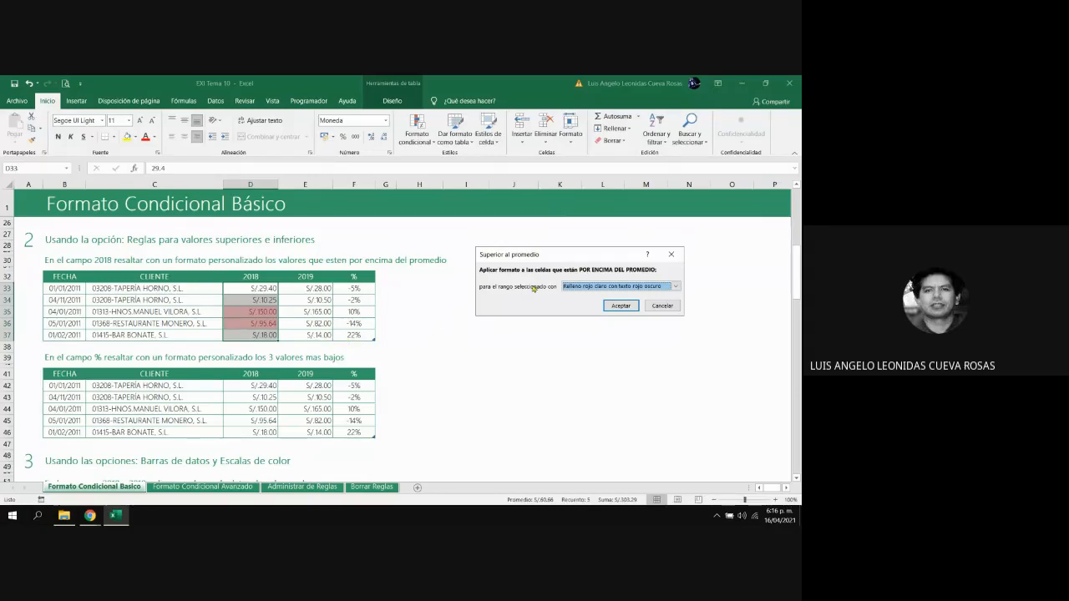
# Set the above-average rule's format to yellow fill with dark yellow text and apply it
pyautogui.click(674, 288)
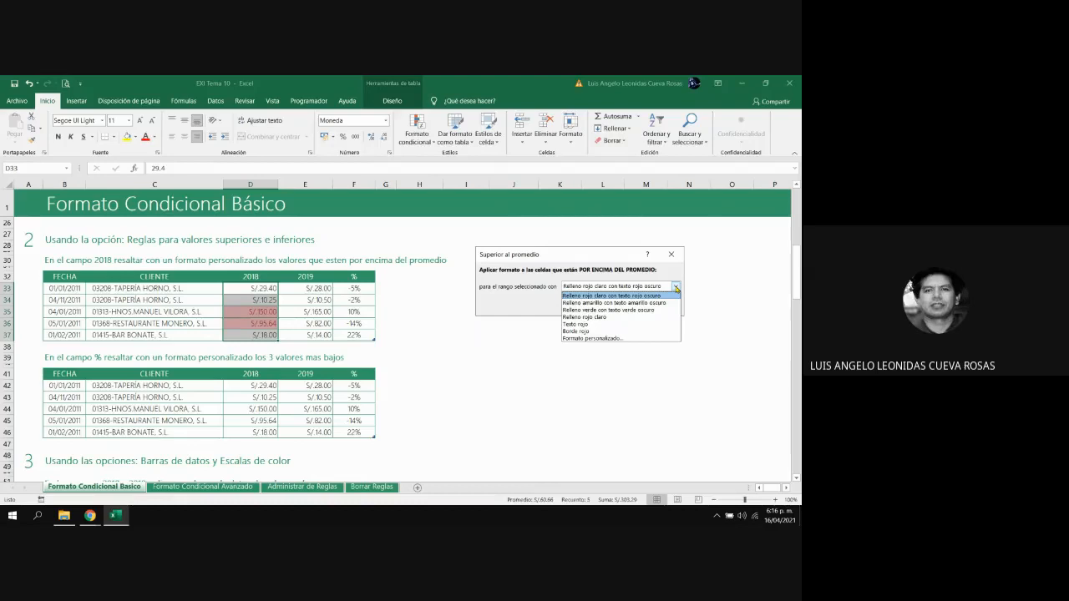
pyautogui.click(646, 305)
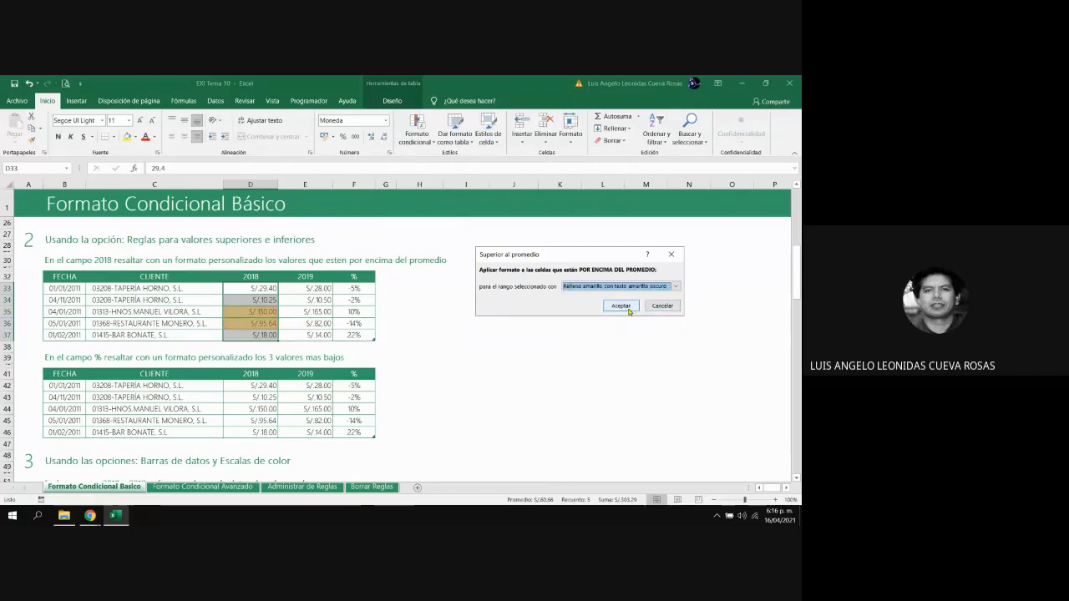
pyautogui.click(628, 308)
pyautogui.click(516, 347)
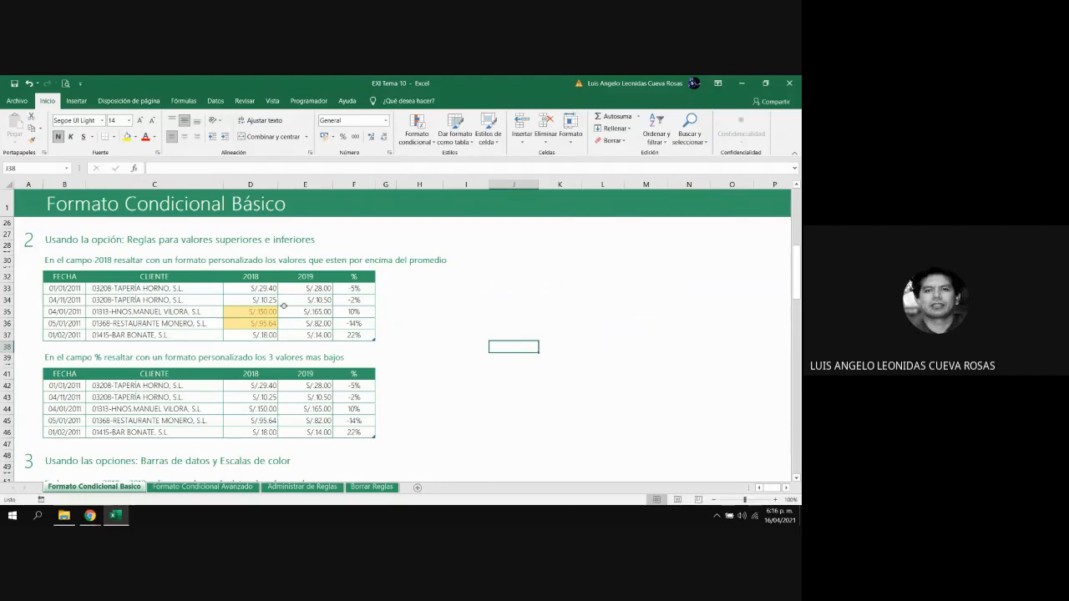
# Test the above-average rule by entering 100 as the 2018 value in D33, and undo the entry
pyautogui.click(261, 300)
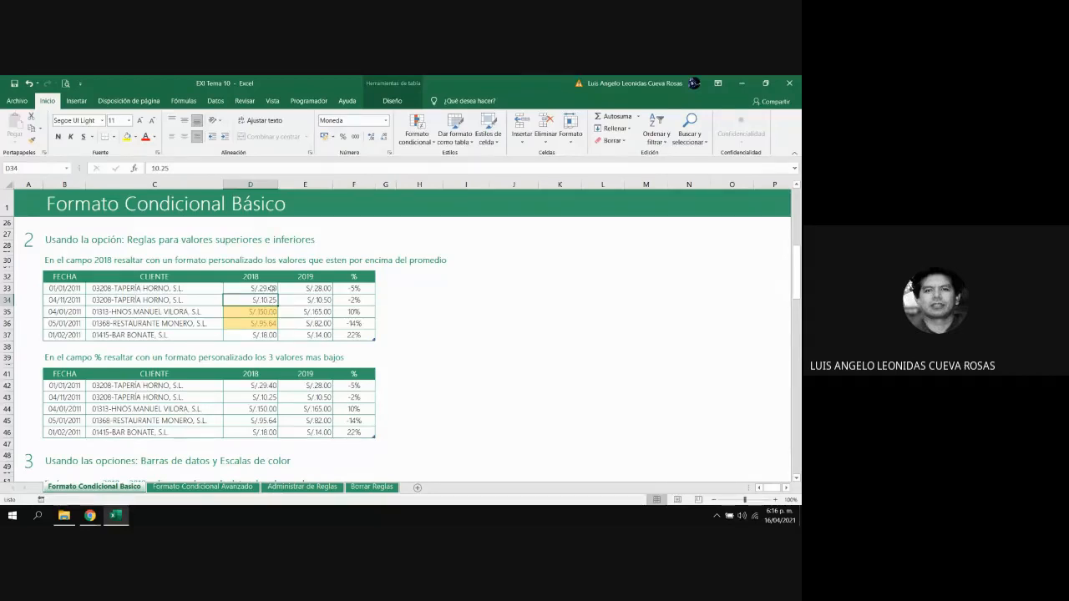
pyautogui.press('Up')
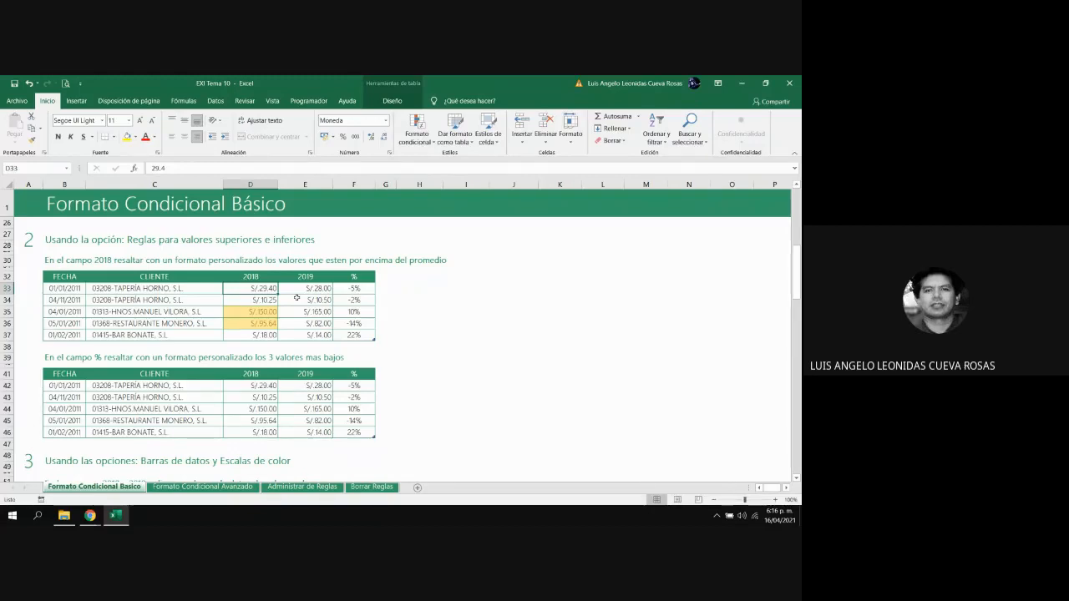
pyautogui.write('100')
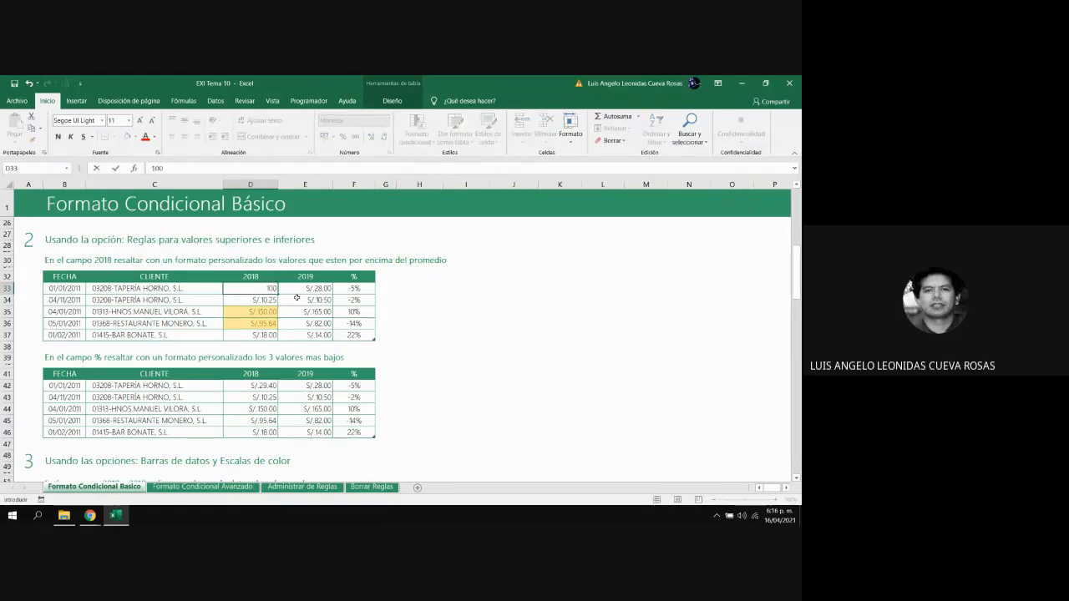
pyautogui.press('Return')
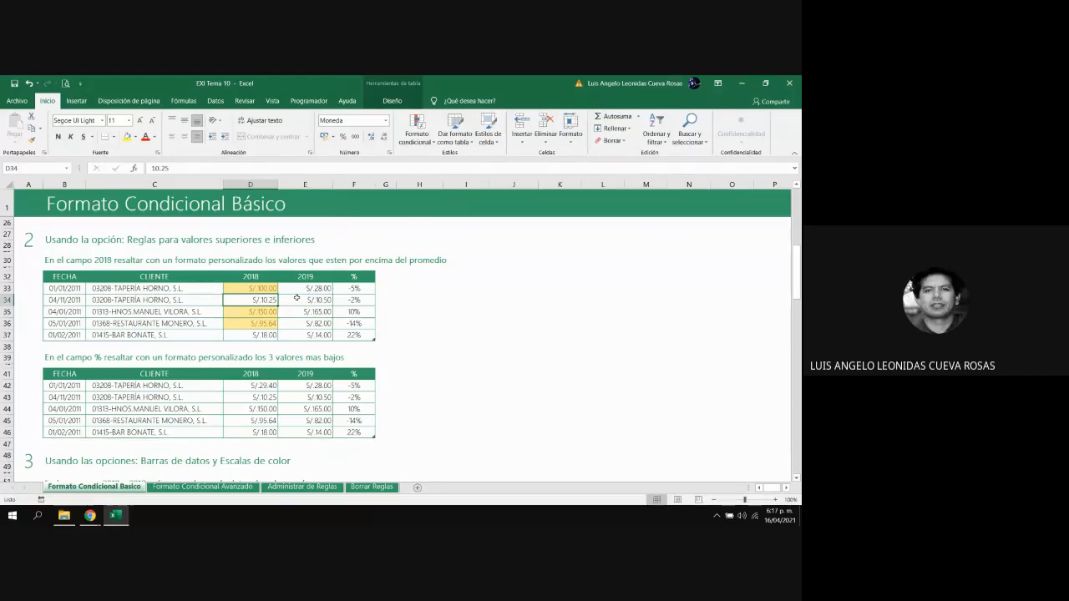
pyautogui.hotkey('ctrl', 'z')
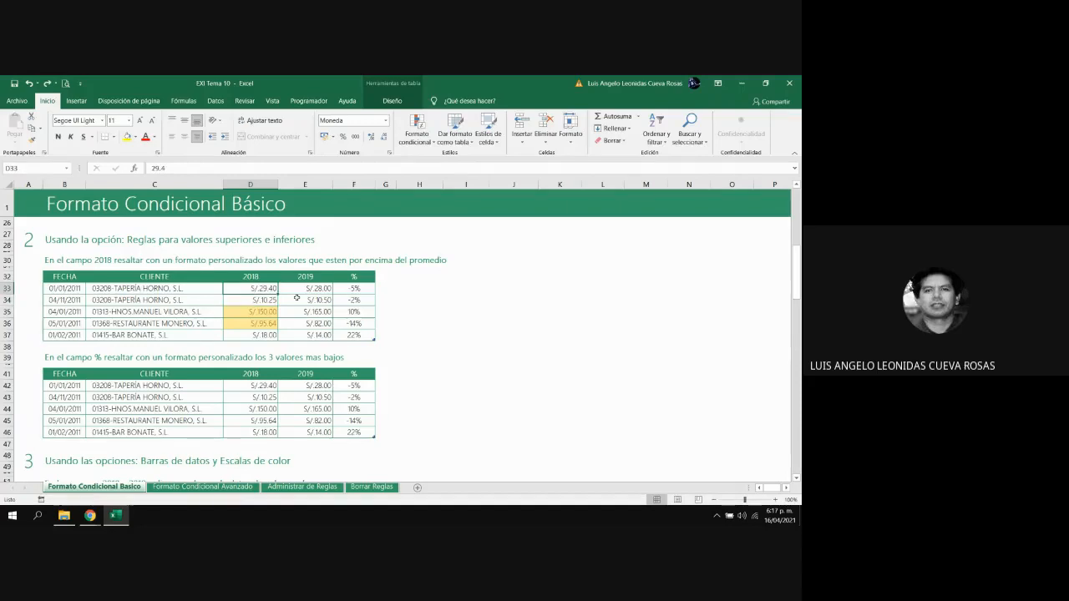
# Start a bottom 10 items rule on the % values of section 2's second table, F42:F46
pyautogui.press('Down')
pyautogui.press('Down')
pyautogui.press('Down')
pyautogui.press('Down')
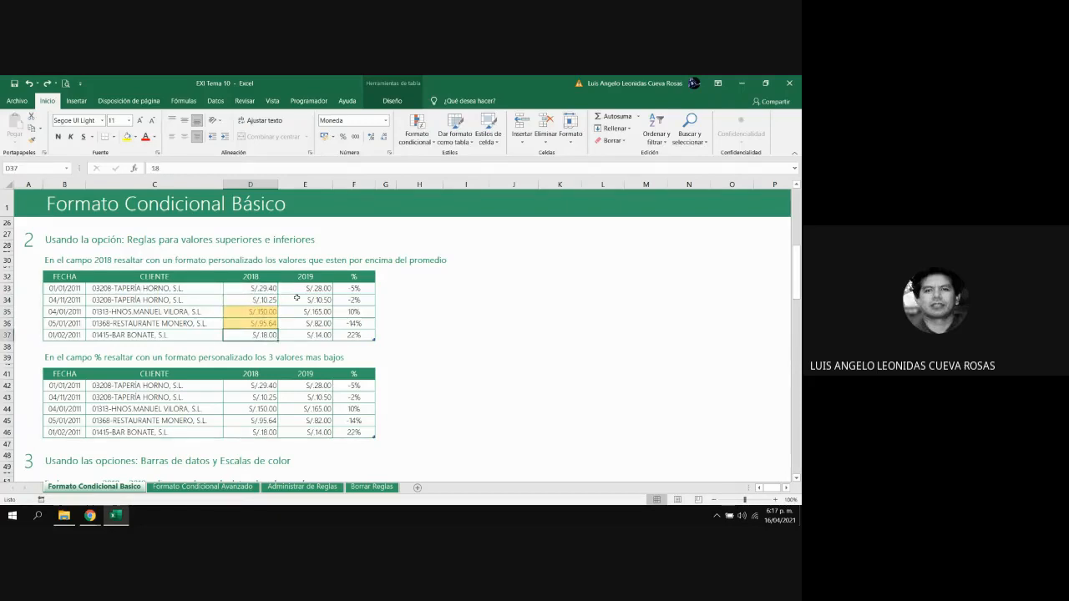
pyautogui.press('Down')
pyautogui.press('Down')
pyautogui.press('Left')
pyautogui.press('Left')
pyautogui.press('Left')
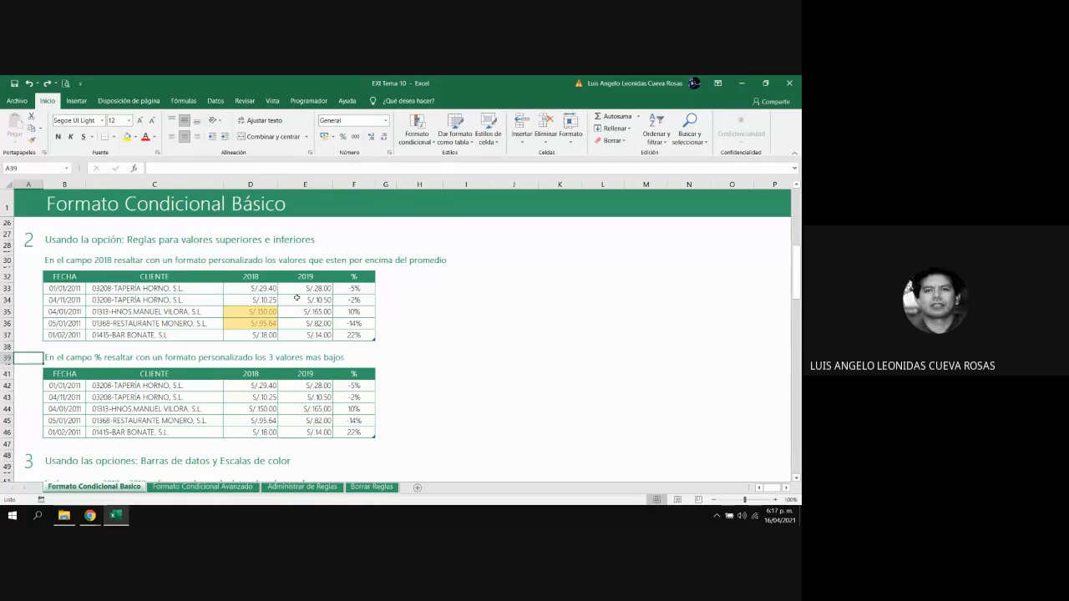
pyautogui.press('Down')
pyautogui.press('Down')
pyautogui.press('Down')
pyautogui.press('Right')
pyautogui.press('Right')
pyautogui.press('Right')
pyautogui.press('Right')
pyautogui.press('Right')
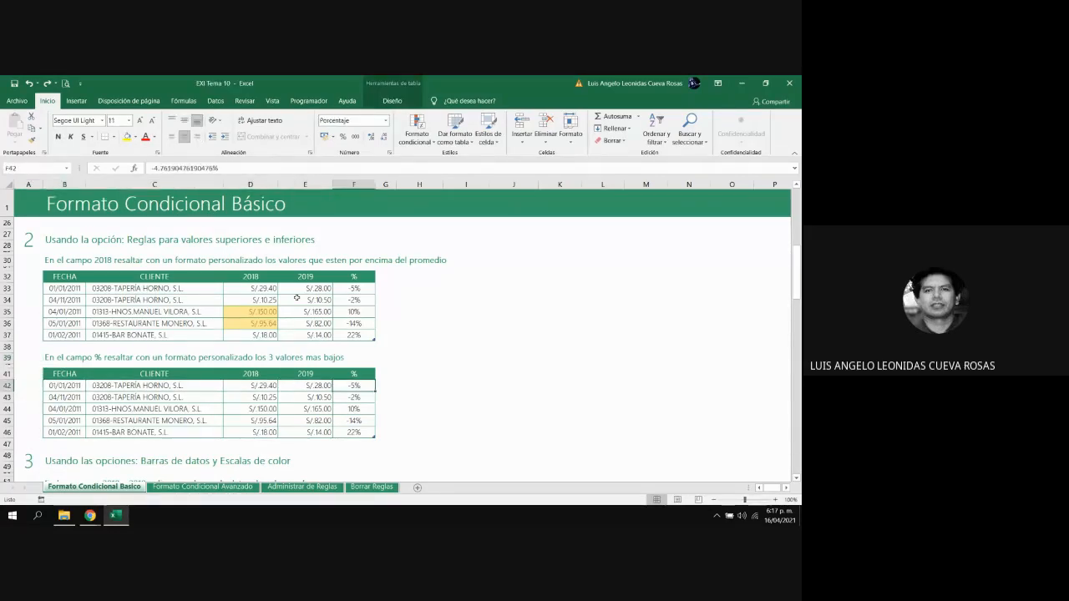
pyautogui.hotkey('shift', 'Down')
pyautogui.hotkey('shift', 'Down')
pyautogui.hotkey('shift', 'Down')
pyautogui.hotkey('shift', 'Down')
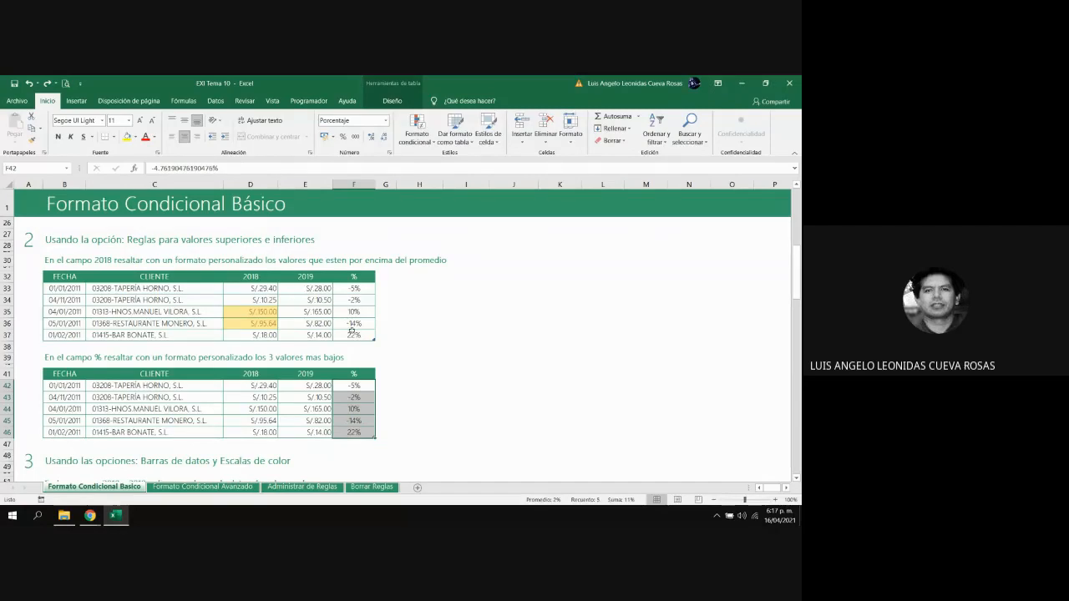
pyautogui.click(427, 146)
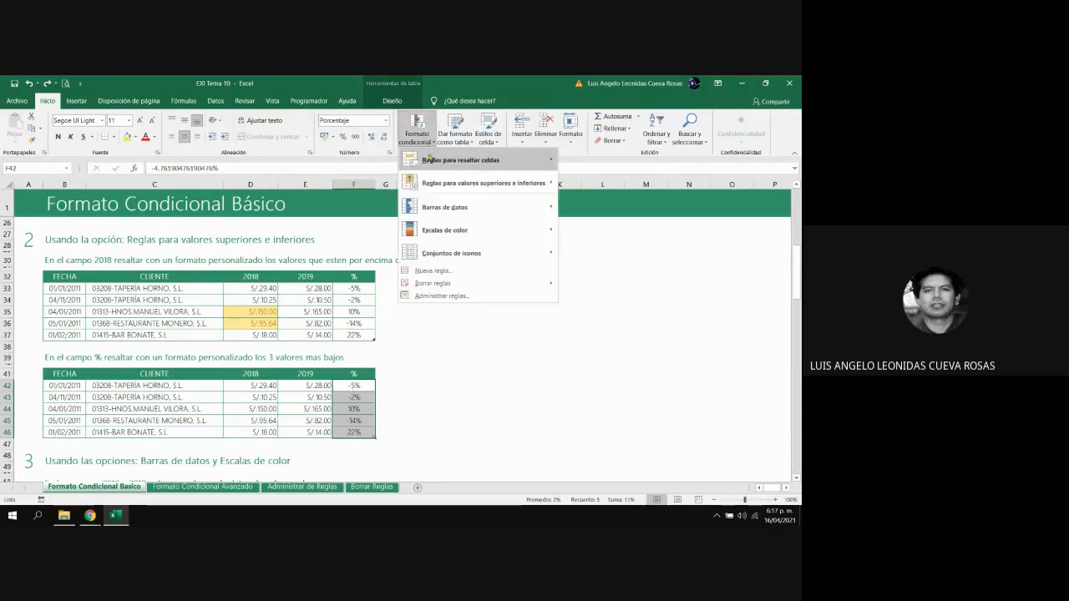
pyautogui.moveTo(440, 184)
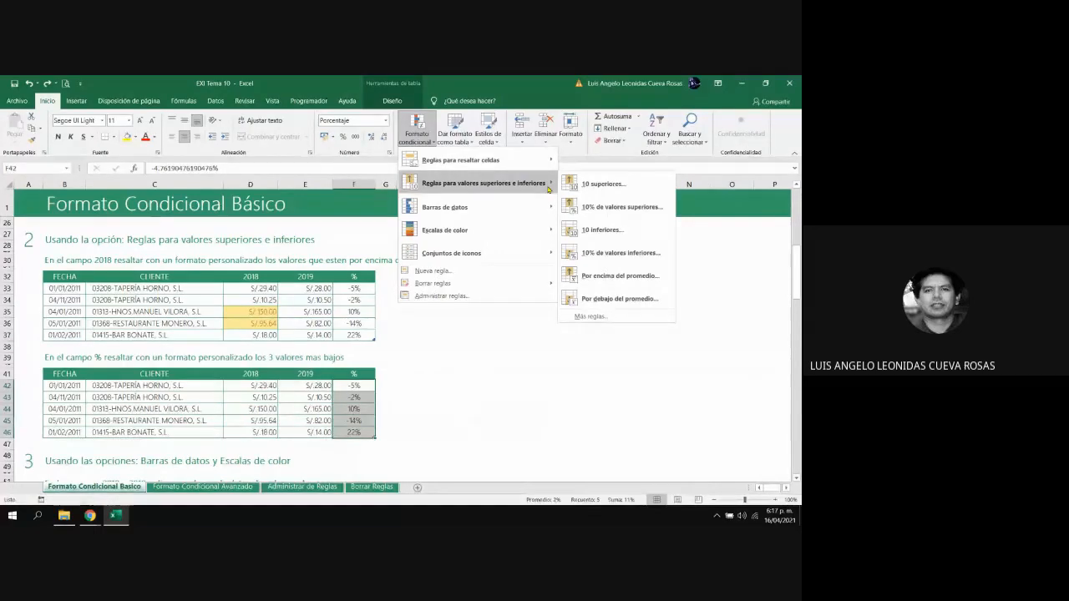
pyautogui.click(615, 231)
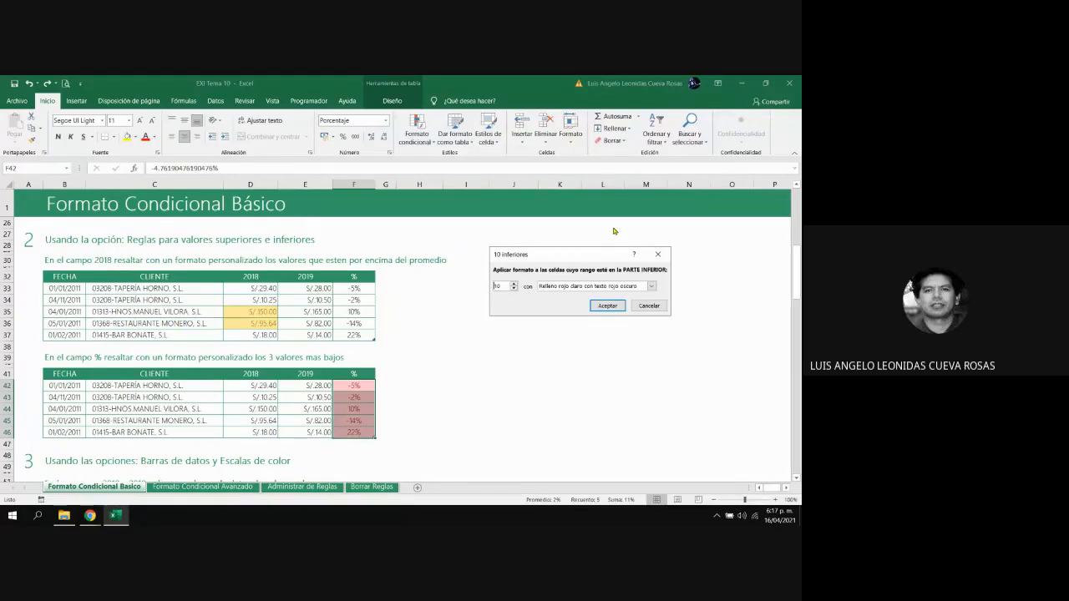
# Limit the bottom items rule to the 3 lowest values with red text and apply it
pyautogui.click(514, 289)
pyautogui.click(513, 289)
pyautogui.click(514, 289)
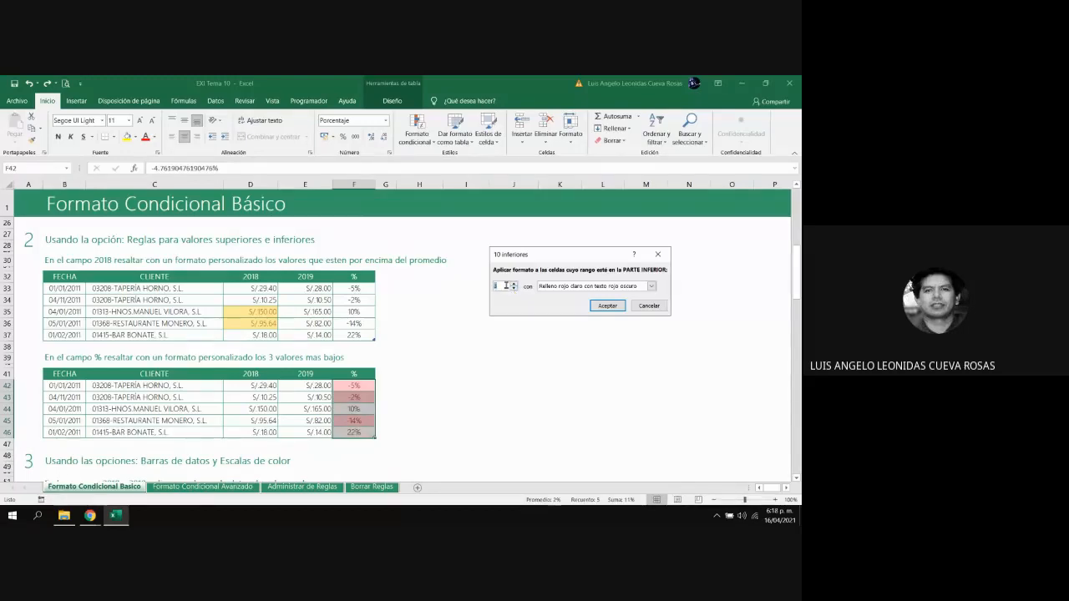
pyautogui.click(504, 287)
pyautogui.click(651, 287)
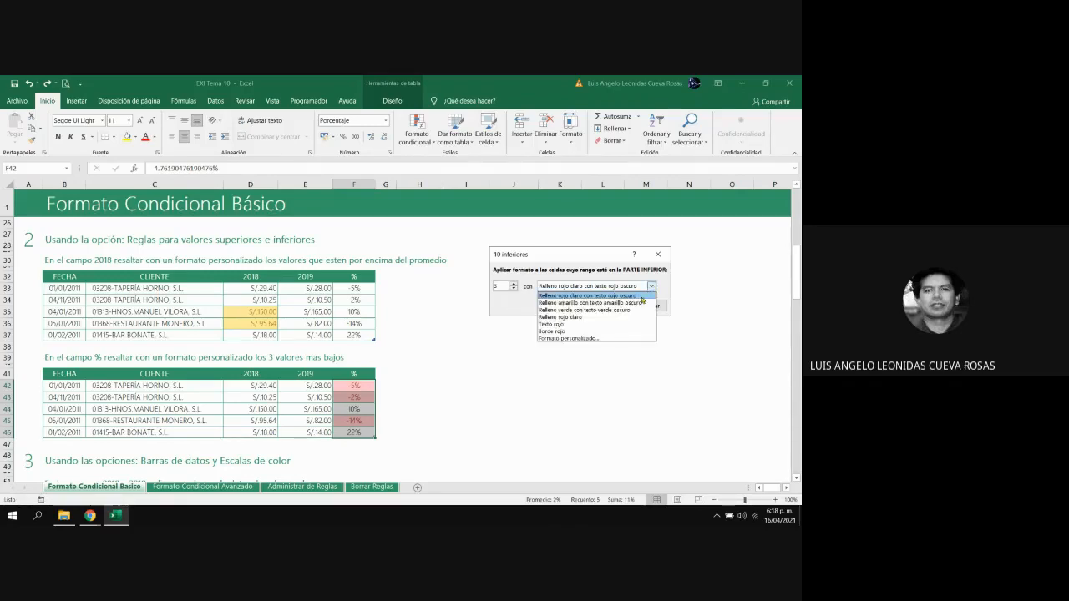
pyautogui.click(584, 325)
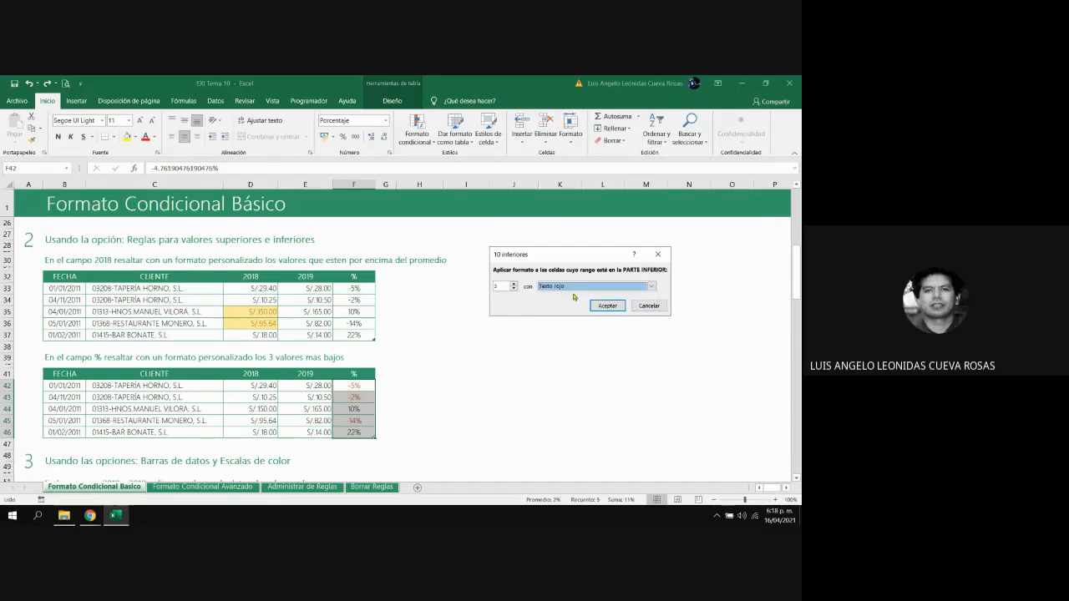
pyautogui.click(608, 306)
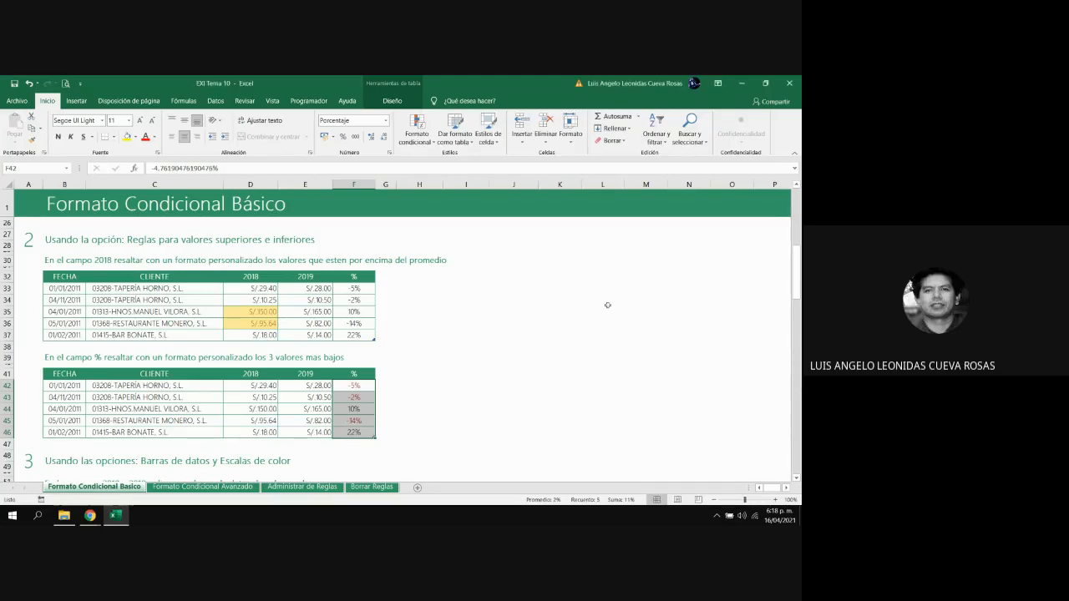
pyautogui.click(467, 397)
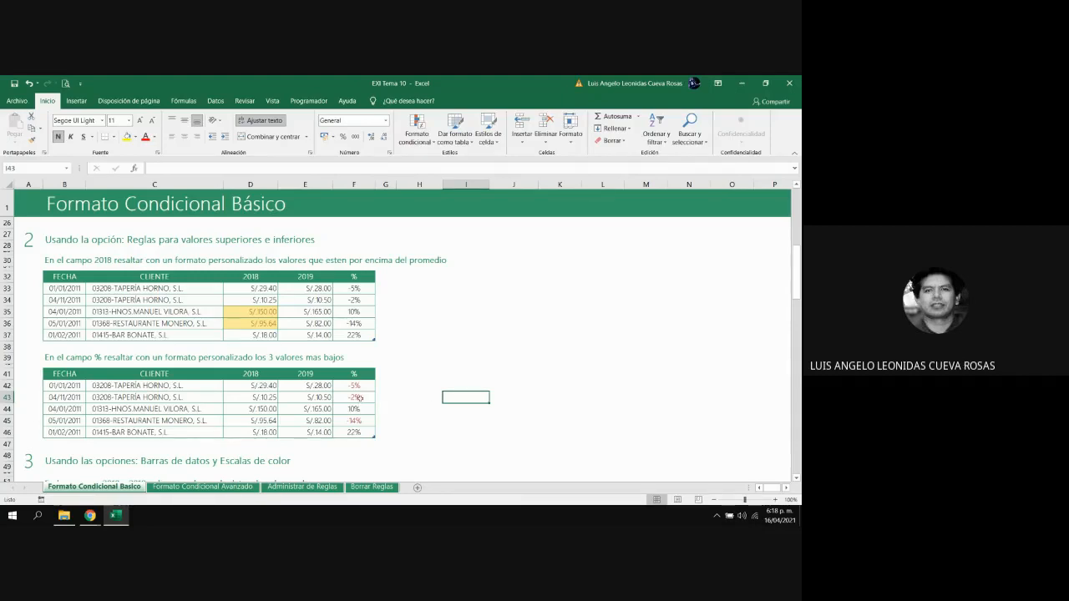
# Test the lowest-values rule by entering 20% in F43, and undo the entry
pyautogui.press('Left')
pyautogui.press('Left')
pyautogui.press('Left')
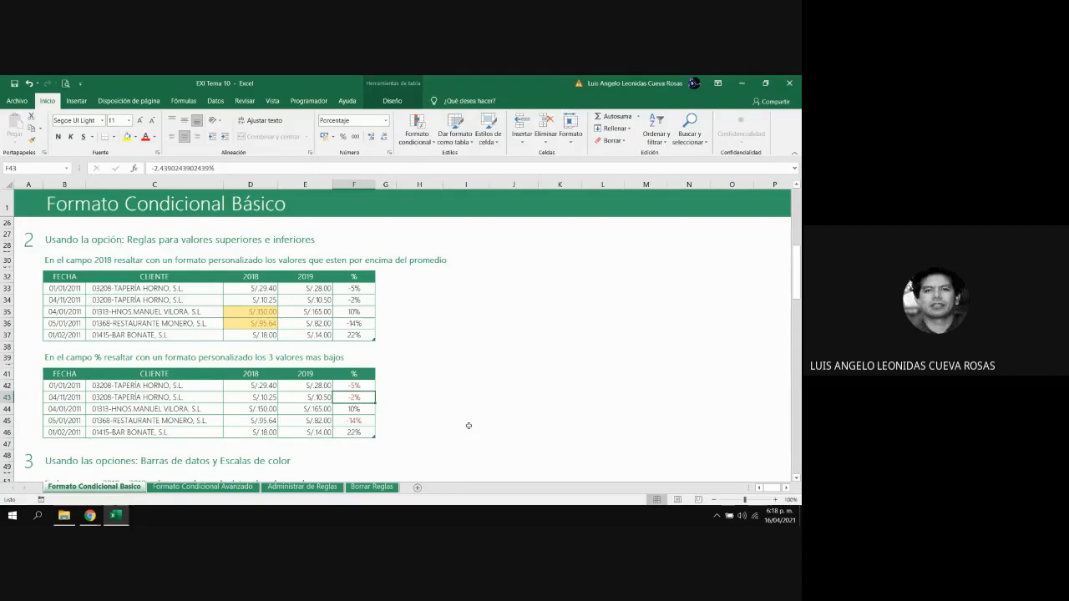
pyautogui.write('20')
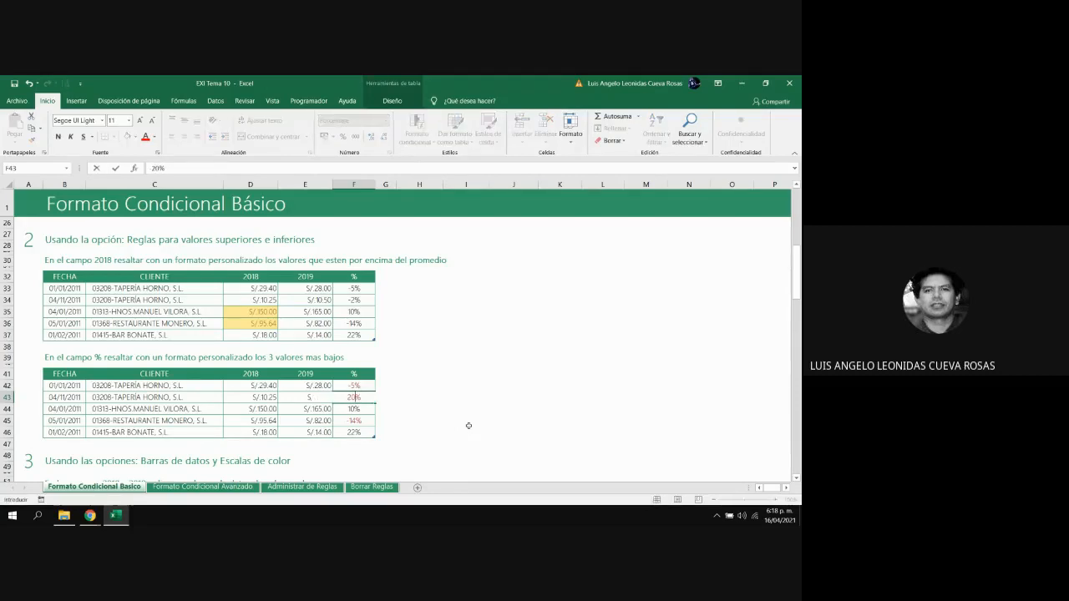
pyautogui.press('Return')
pyautogui.press('Right')
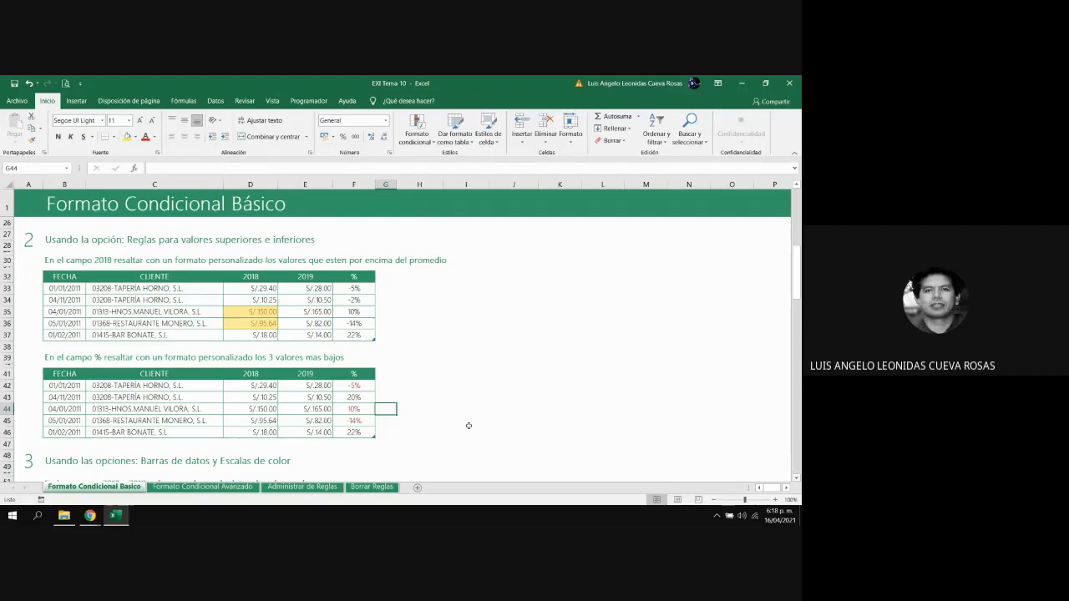
pyautogui.hotkey('ctrl', 'z')
# Examine section 3 of the sheet, with the exercises on data bars and color scales
pyautogui.press('Left')
pyautogui.press('Left')
pyautogui.press('Left')
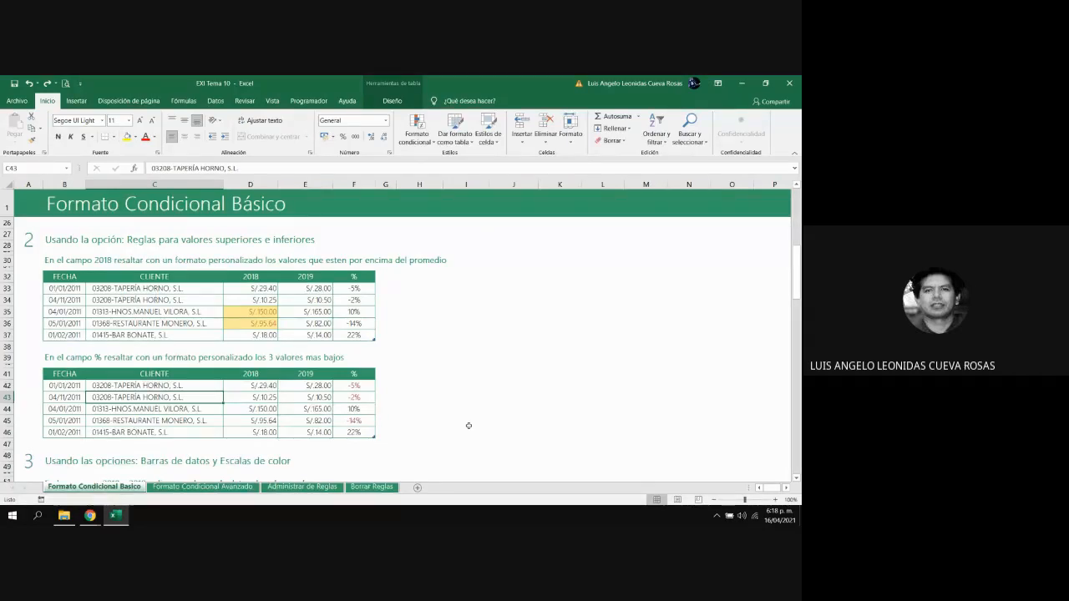
pyautogui.press('Down')
pyautogui.press('Down')
pyautogui.press('Down')
pyautogui.press('Down')
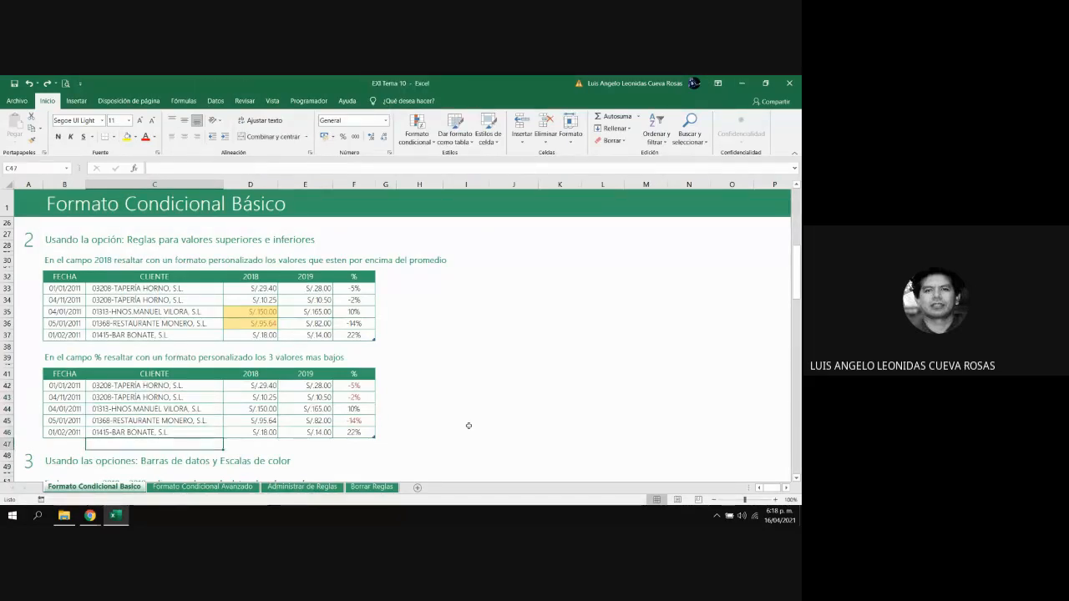
pyautogui.press('Left')
pyautogui.press('Left')
pyautogui.press('Down')
pyautogui.press('Down')
pyautogui.press('Down')
pyautogui.press('Down')
pyautogui.press('Down')
pyautogui.press('Down')
pyautogui.press('Down')
pyautogui.press('Down')
pyautogui.press('Down')
pyautogui.press('Down')
pyautogui.press('Down')
pyautogui.press('Down')
pyautogui.press('Down')
pyautogui.press('Down')
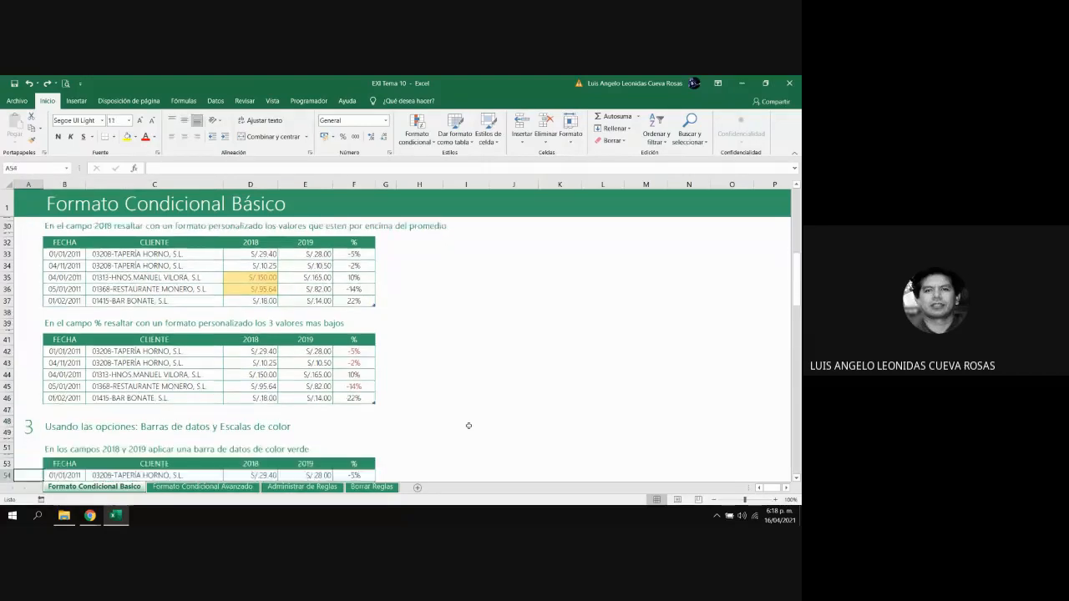
pyautogui.press('Down')
pyautogui.press('Down')
pyautogui.press('Down')
pyautogui.press('Down')
pyautogui.press('Down')
pyautogui.press('Down')
pyautogui.press('Down')
pyautogui.press('Down')
pyautogui.press('Down')
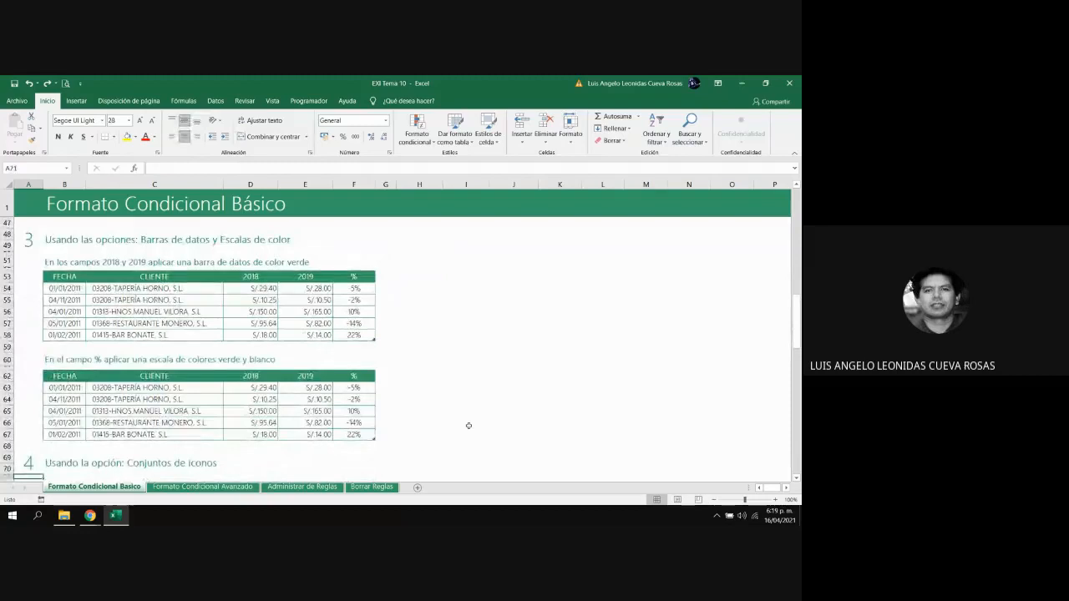
pyautogui.press('Down')
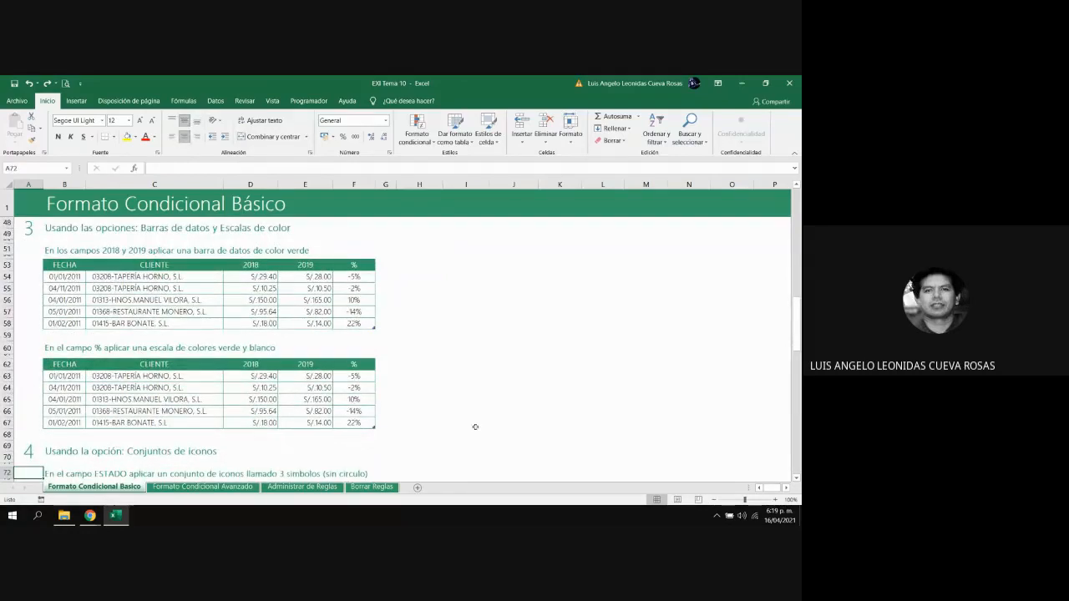
pyautogui.click(468, 424)
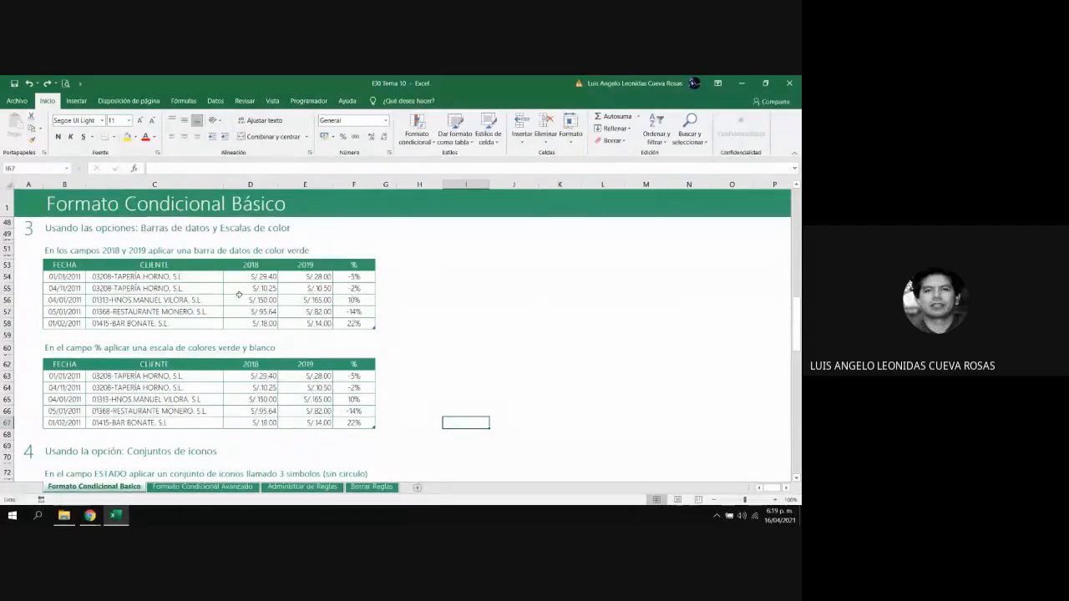
# Apply green gradient-fill data bars to the 2018 and 2019 values of section 3's first table, D54:E58
pyautogui.moveTo(251, 277); pyautogui.dragTo(307, 323)
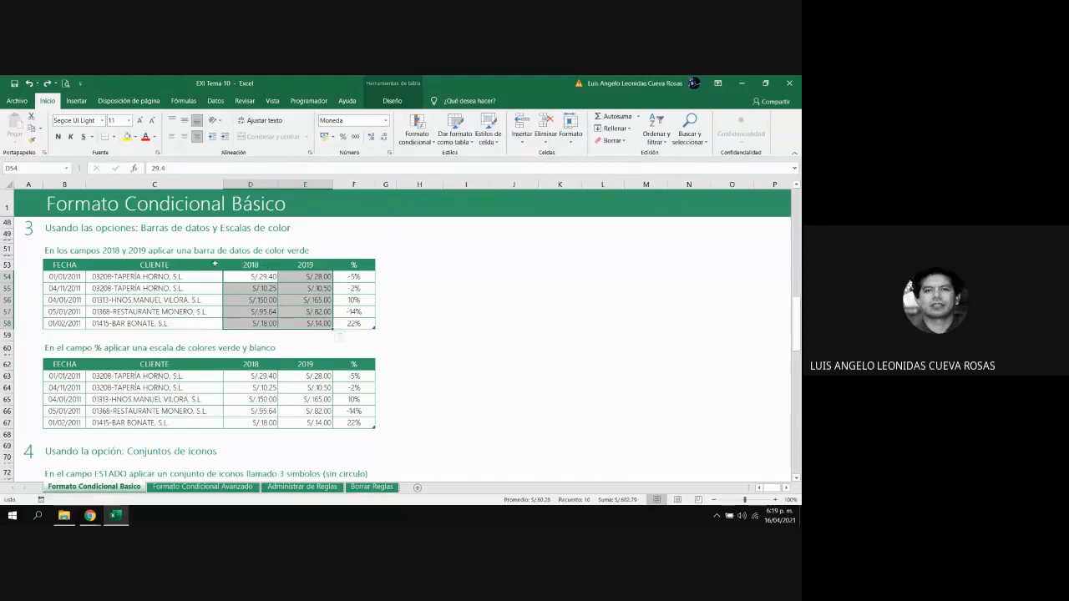
pyautogui.click(416, 141)
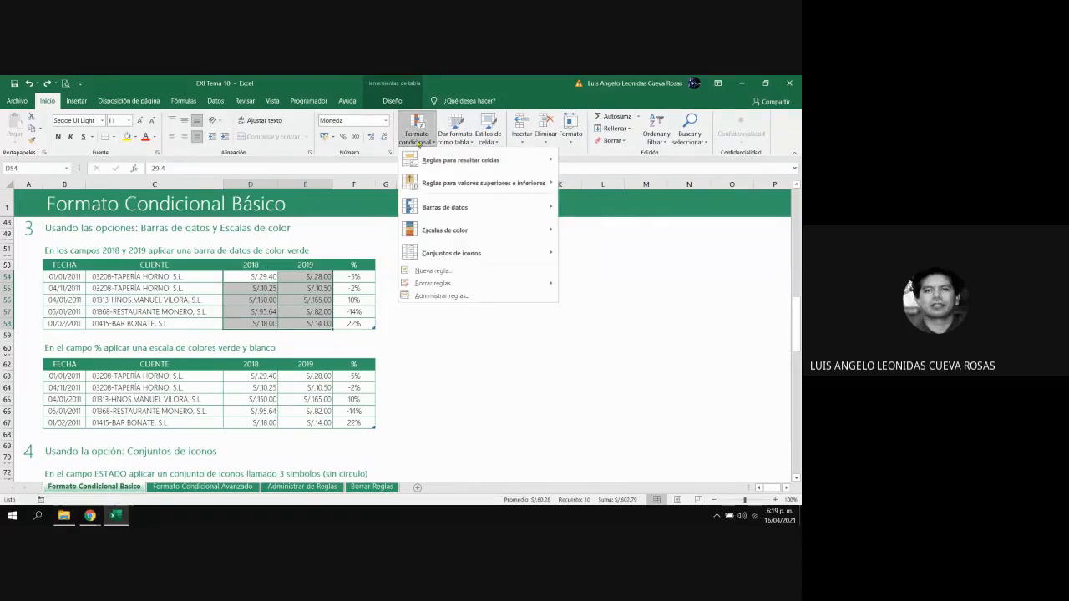
pyautogui.moveTo(443, 210)
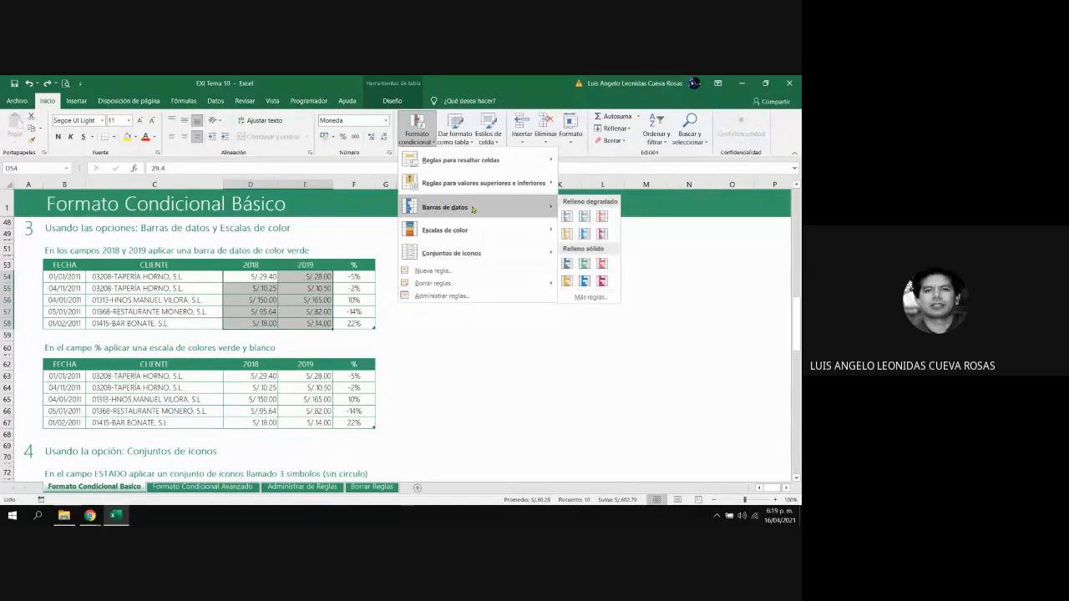
pyautogui.click(587, 217)
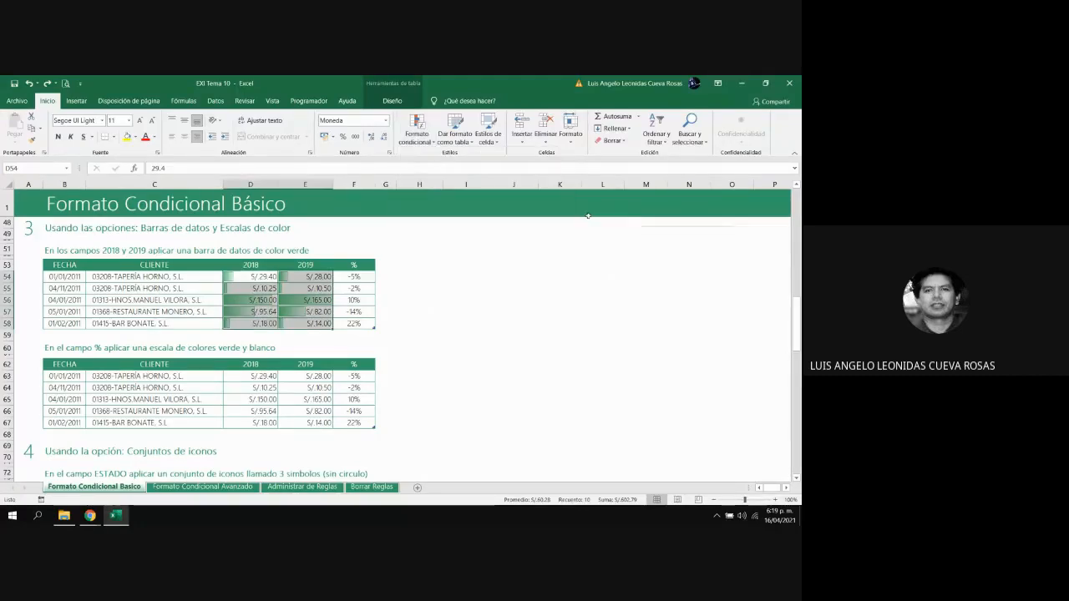
pyautogui.click(435, 298)
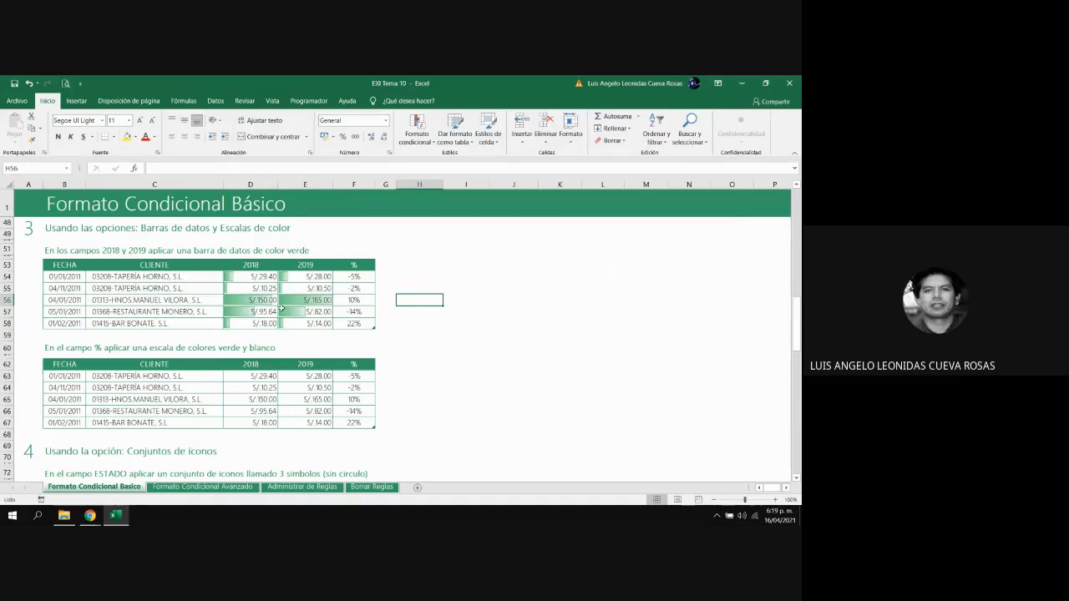
# Test the data bars by entering 20 as the 2019 value in E56, and undo the entry
pyautogui.click(310, 299)
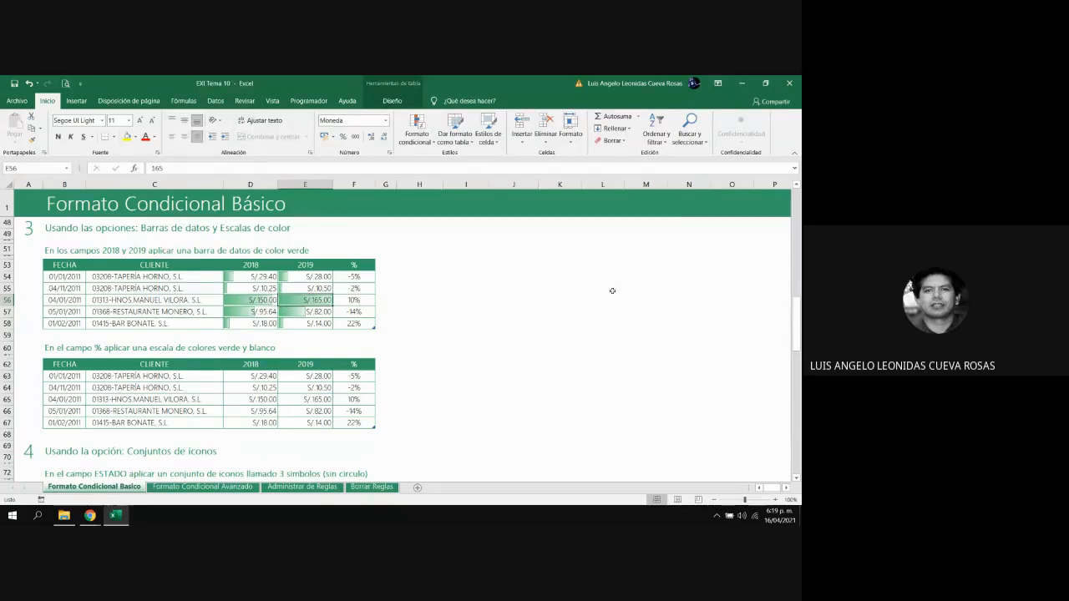
pyautogui.write('20')
pyautogui.press('Return')
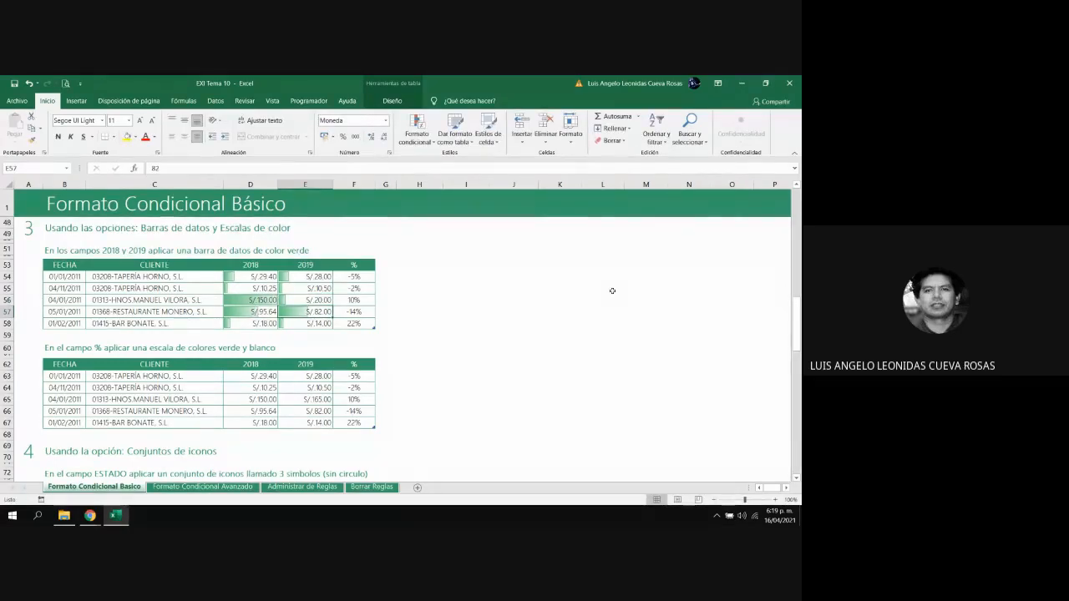
pyautogui.hotkey('ctrl', 'z')
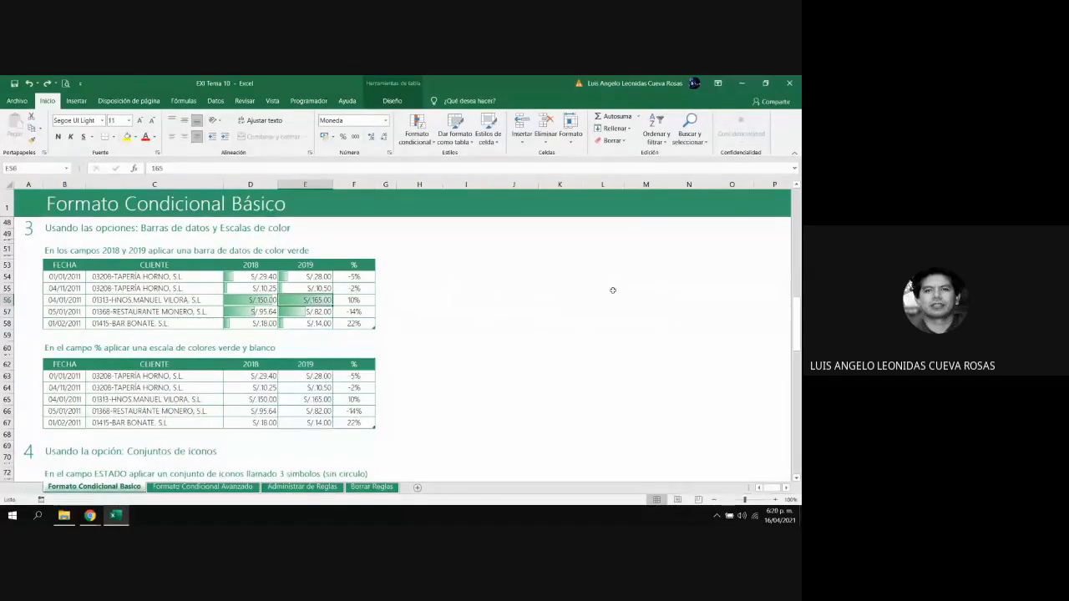
pyautogui.click(23, 268)
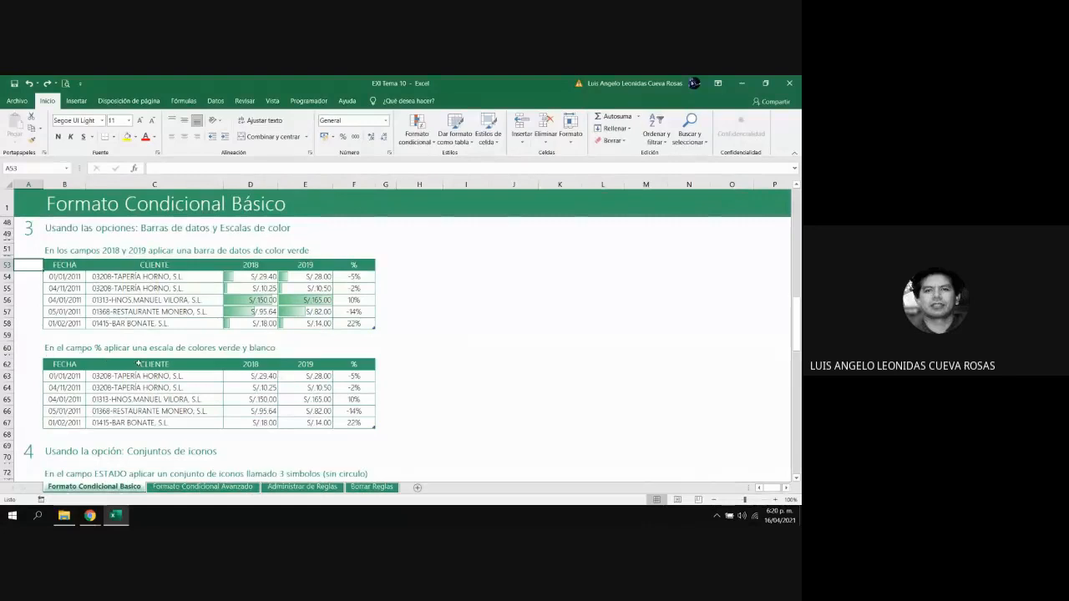
# Apply the green-white color scale to the % values of section 3's second table, F63:F67
pyautogui.moveTo(342, 381); pyautogui.dragTo(347, 423)
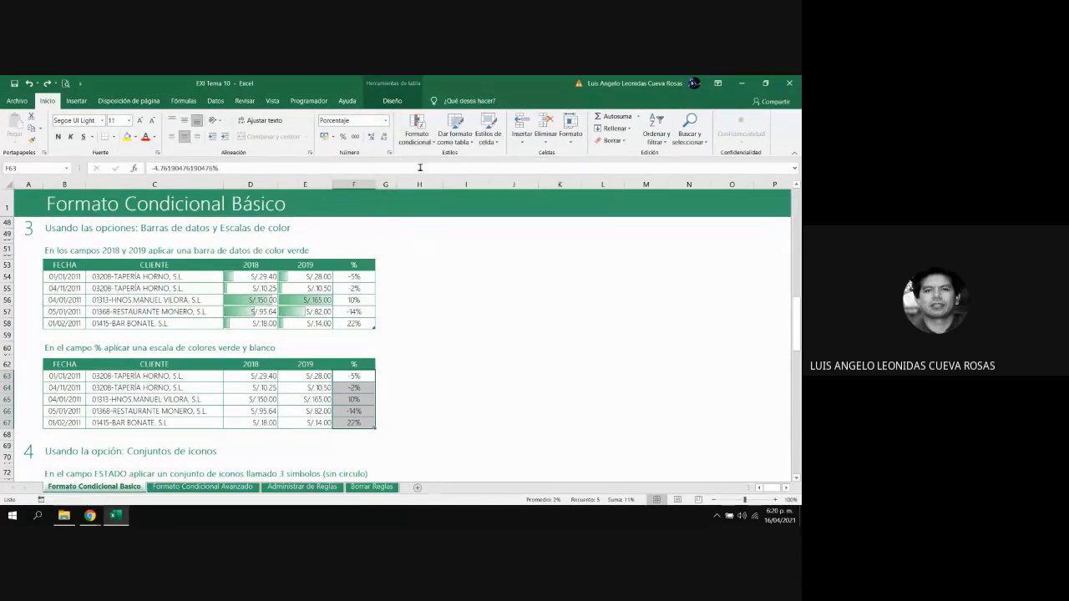
pyautogui.click(418, 135)
pyautogui.moveTo(443, 234)
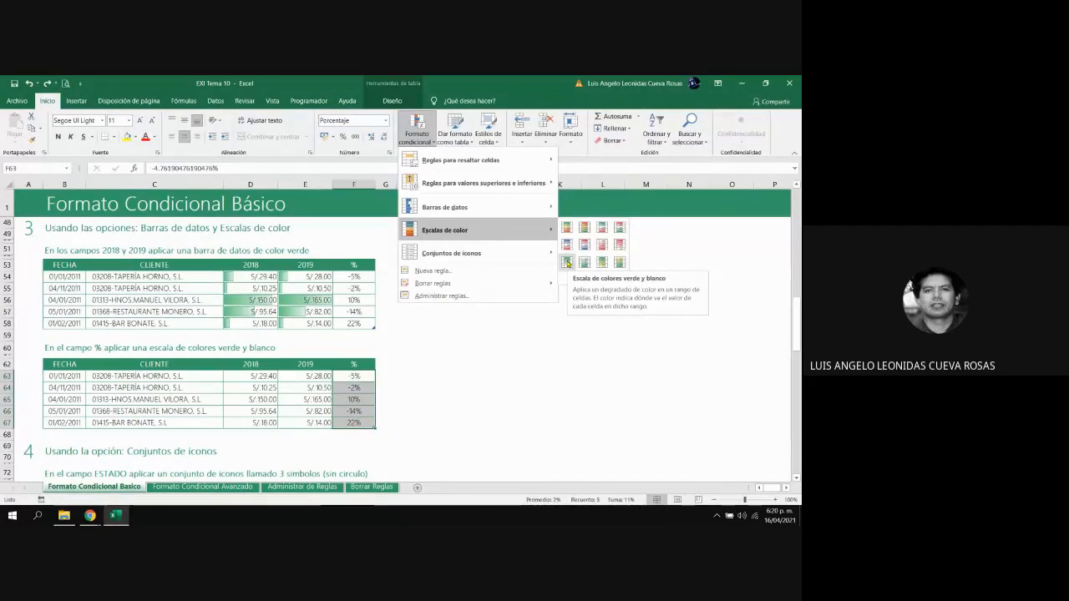
pyautogui.click(567, 262)
pyautogui.click(509, 385)
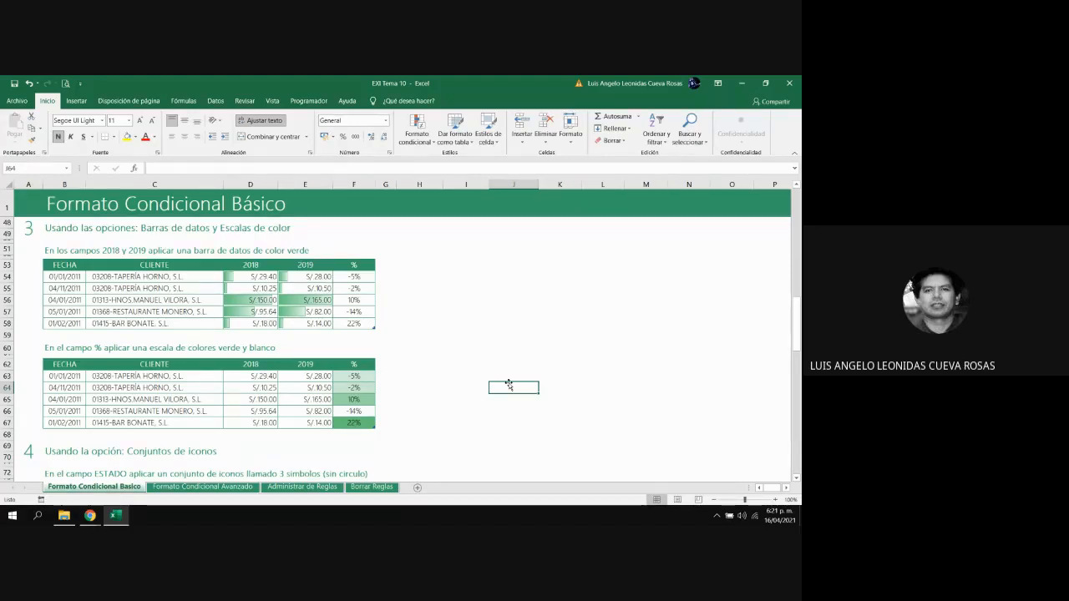
pyautogui.click(24, 344)
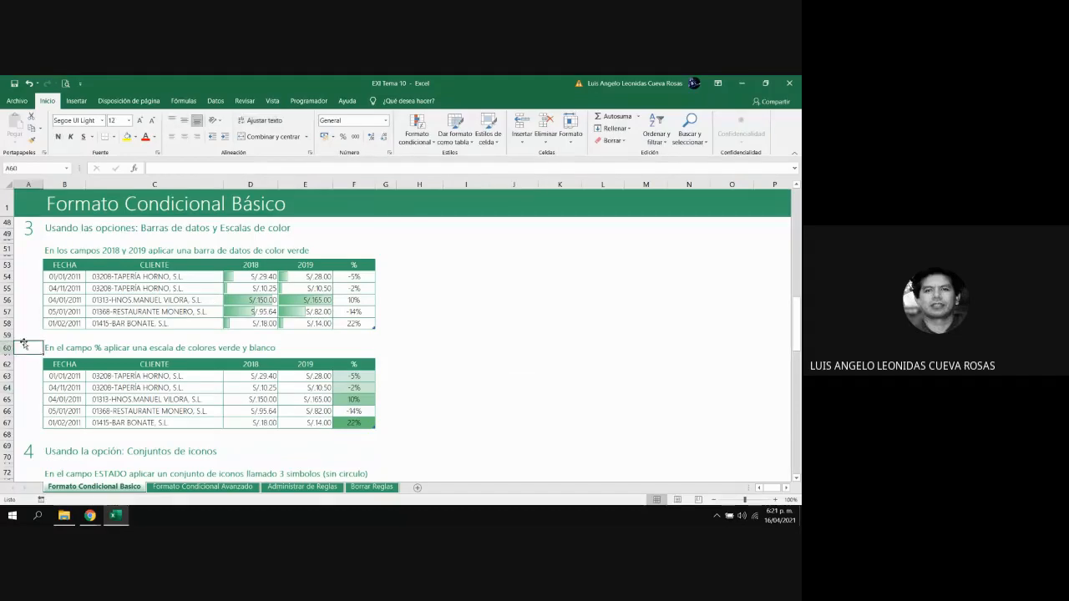
# Apply the 3 symbols (uncircled) icon set to the ESTADO values of section 4's first table, F75:F79
pyautogui.scroll(-5, 25, 327)
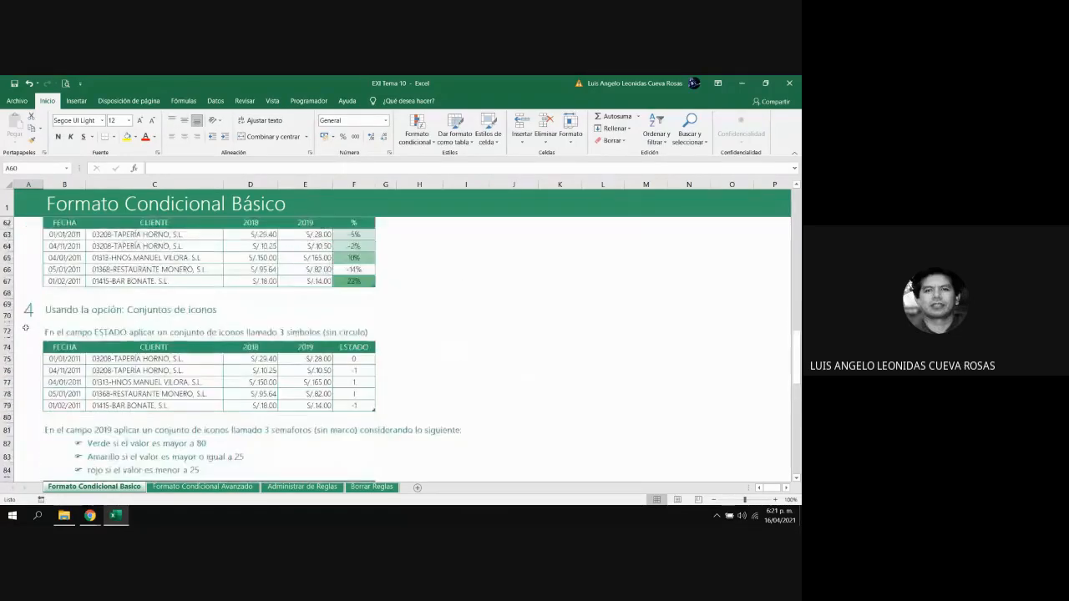
pyautogui.scroll(-2, 25, 327)
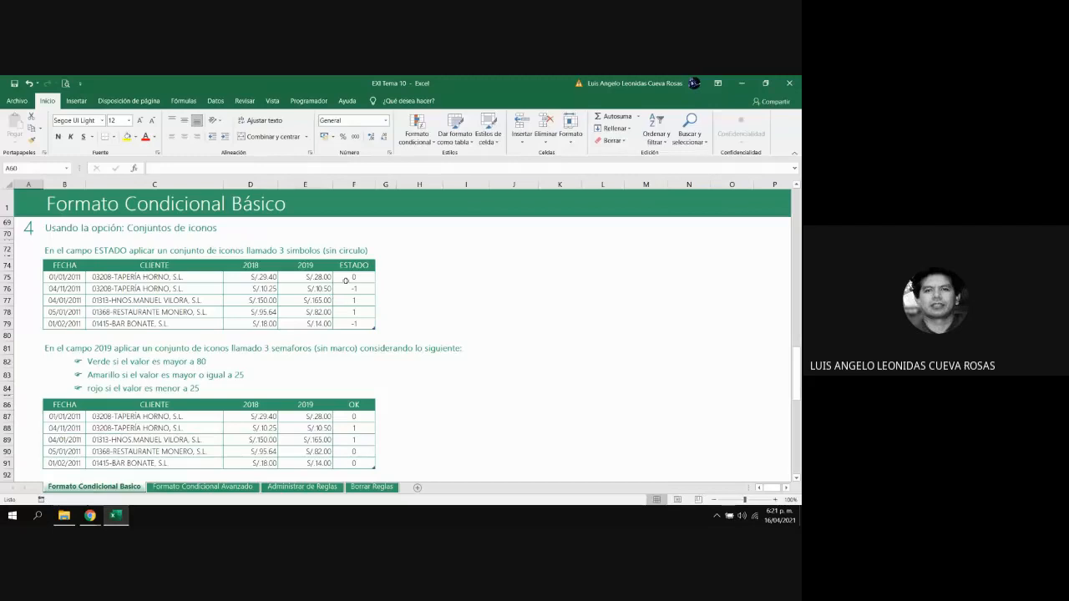
pyautogui.moveTo(343, 281); pyautogui.dragTo(343, 325)
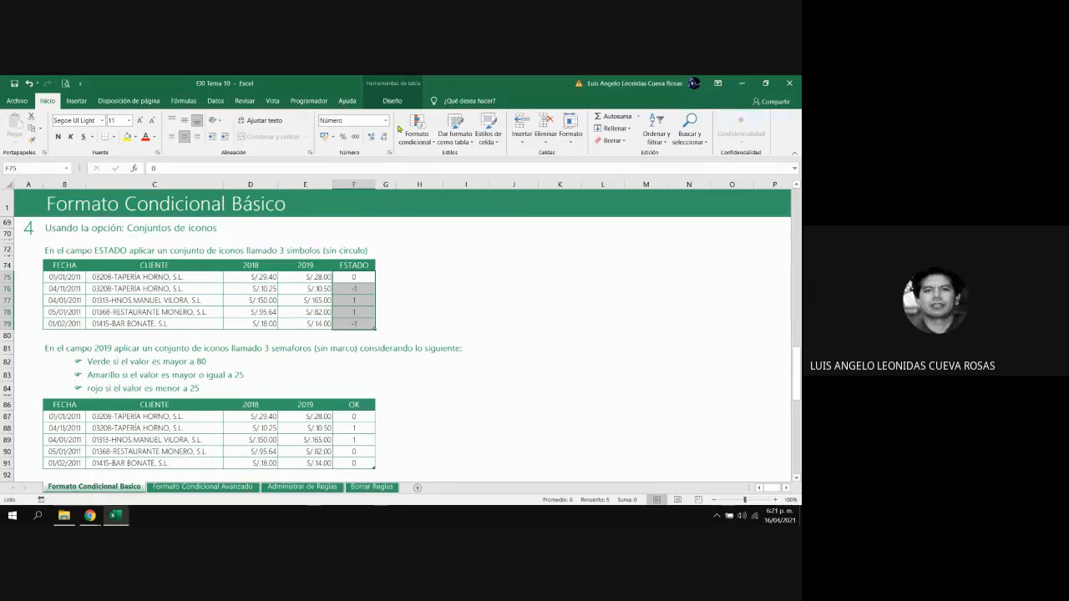
pyautogui.click(419, 138)
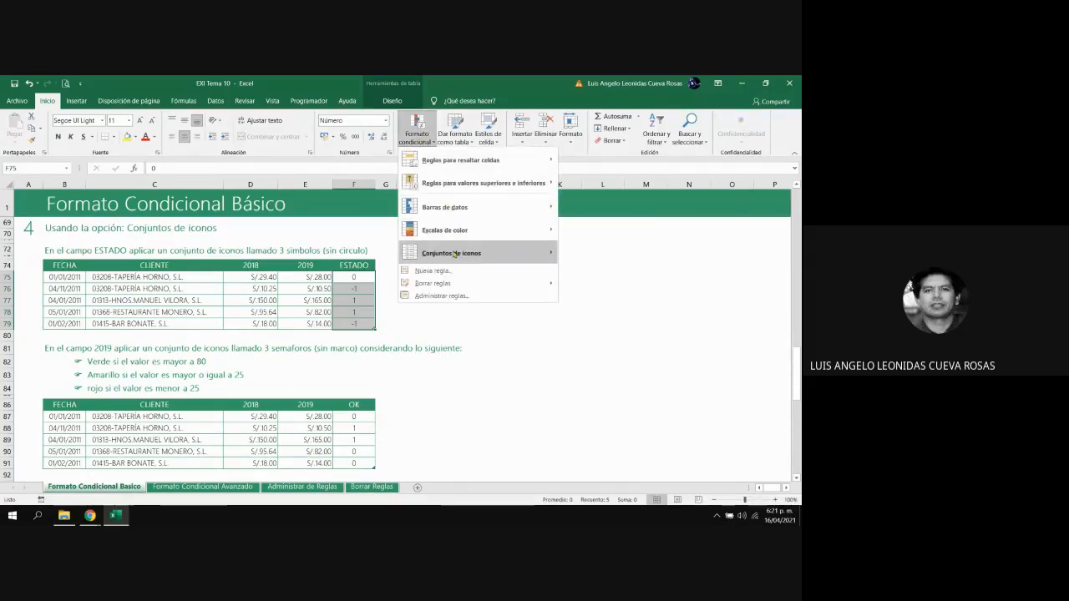
pyautogui.moveTo(459, 256)
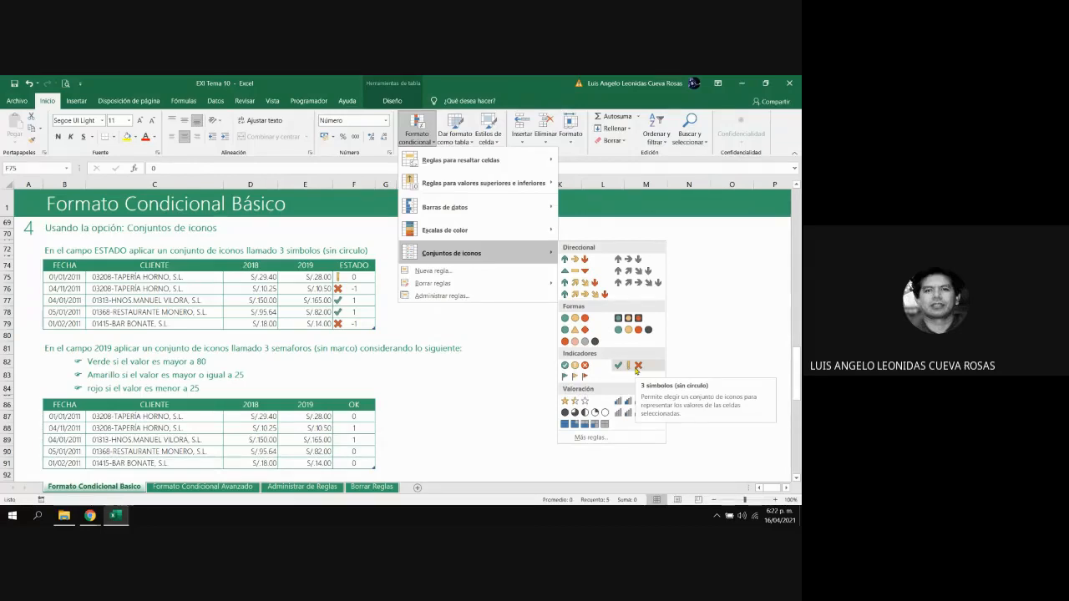
pyautogui.click(636, 366)
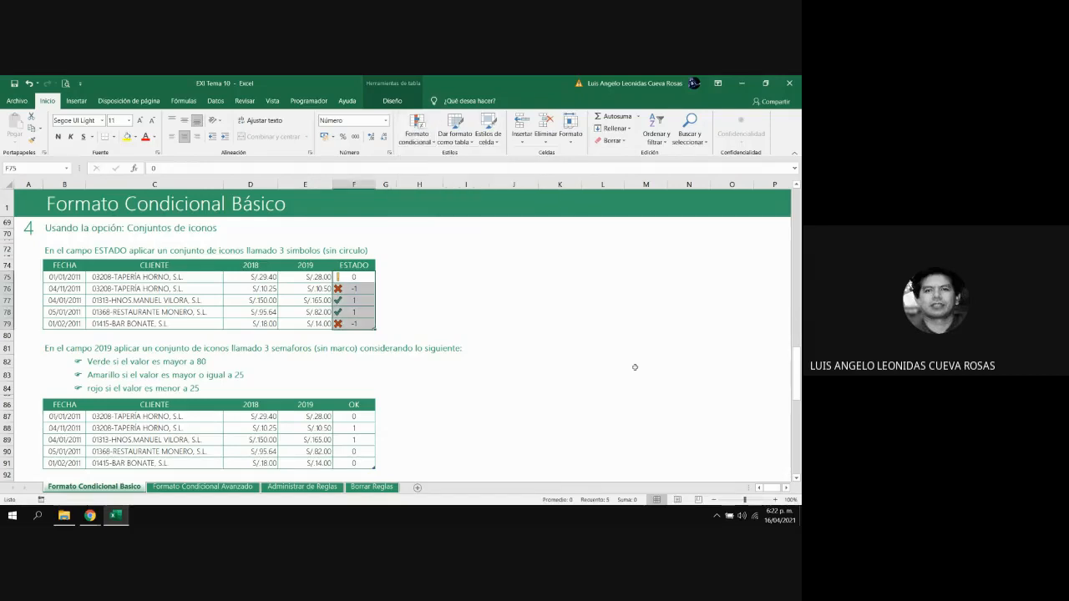
pyautogui.click(414, 303)
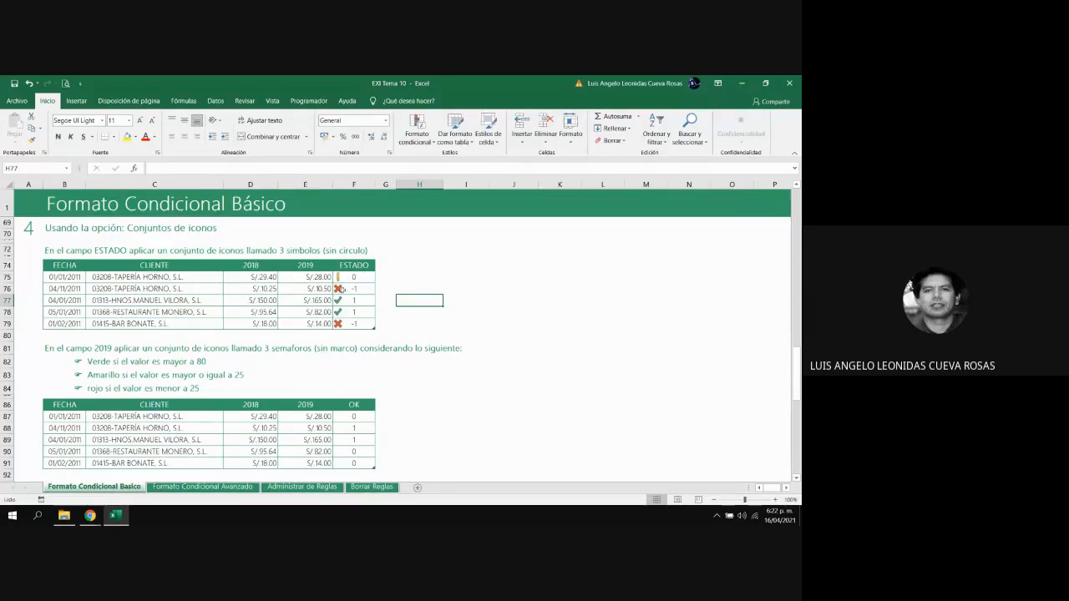
pyautogui.click(340, 288)
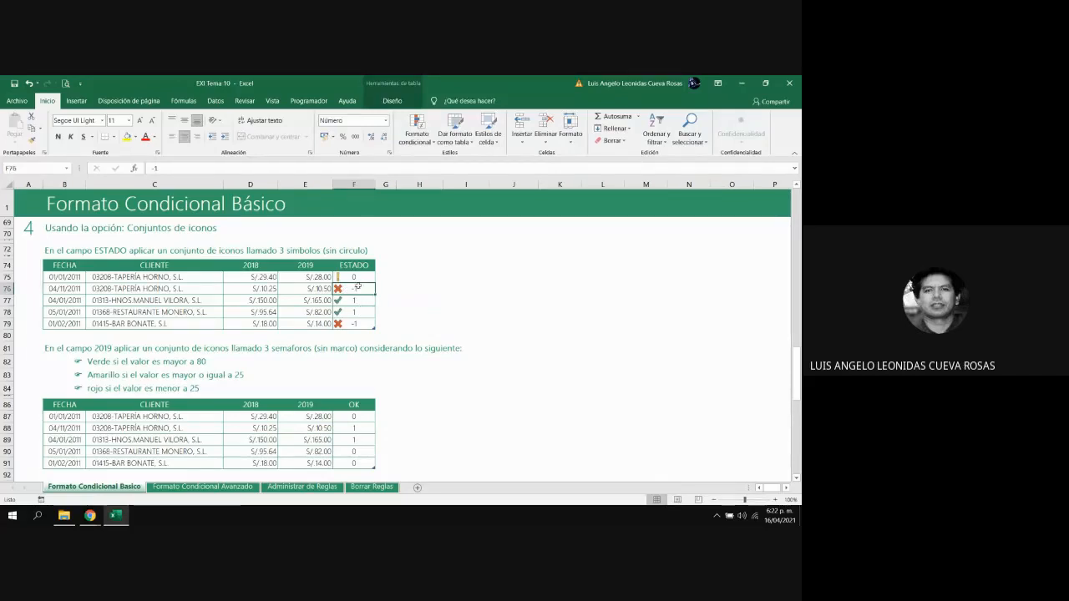
pyautogui.click(356, 277)
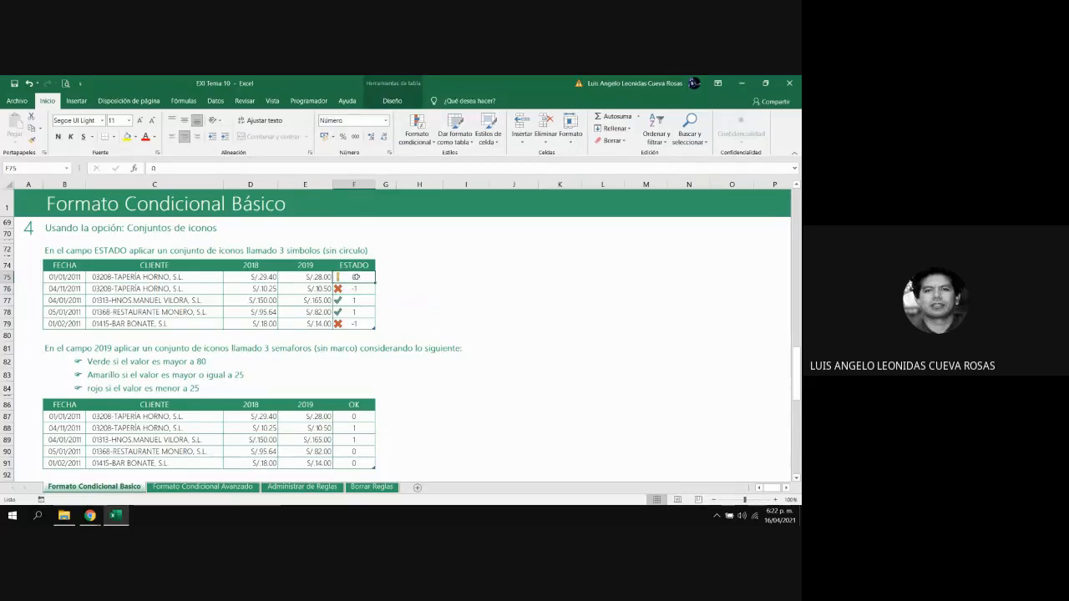
pyautogui.click(355, 314)
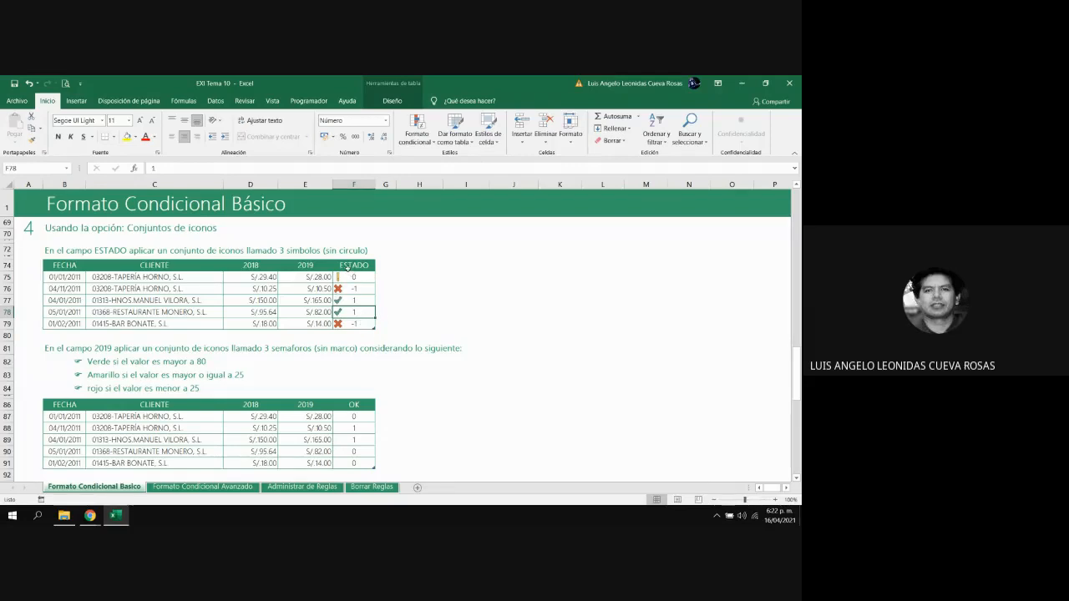
# Add an icon set rule with three unrimmed traffic lights to ESTADO F75:F79, showing the icon only
pyautogui.moveTo(354, 278); pyautogui.dragTo(354, 324)
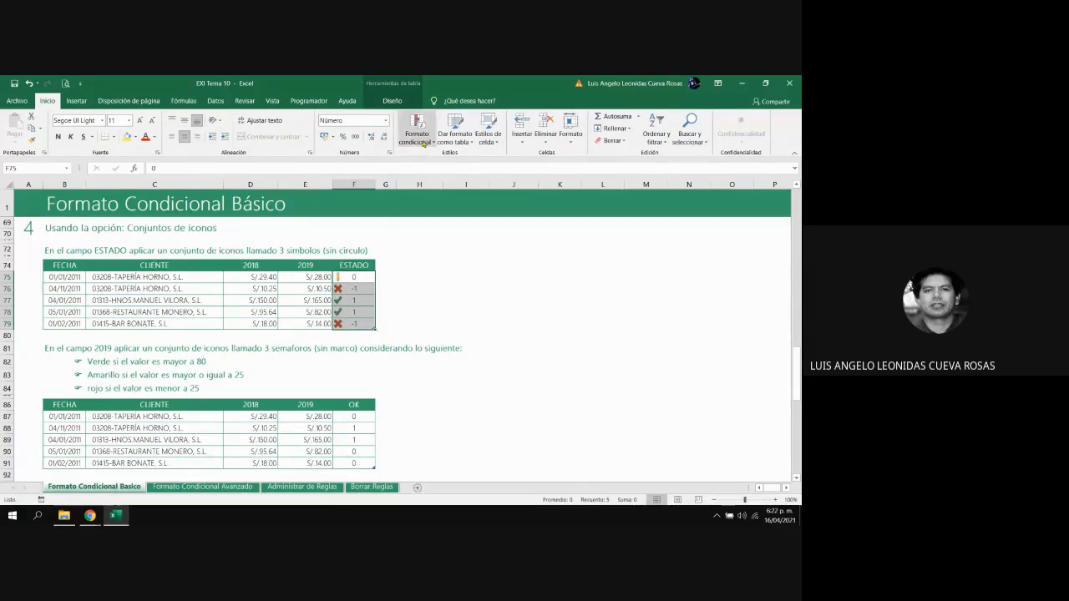
pyautogui.click(425, 142)
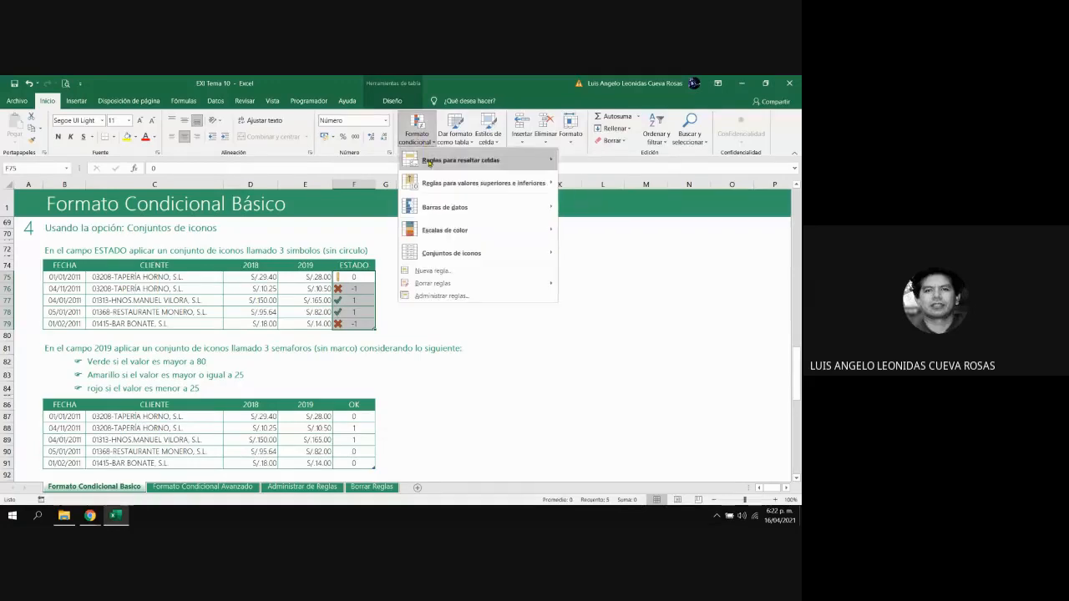
pyautogui.moveTo(462, 255)
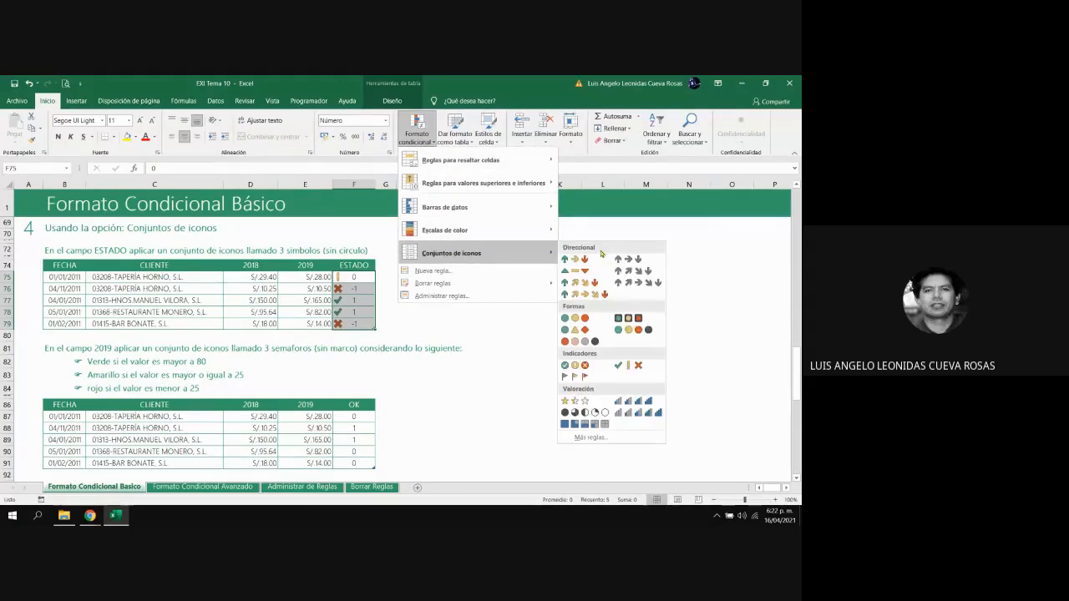
pyautogui.click(591, 439)
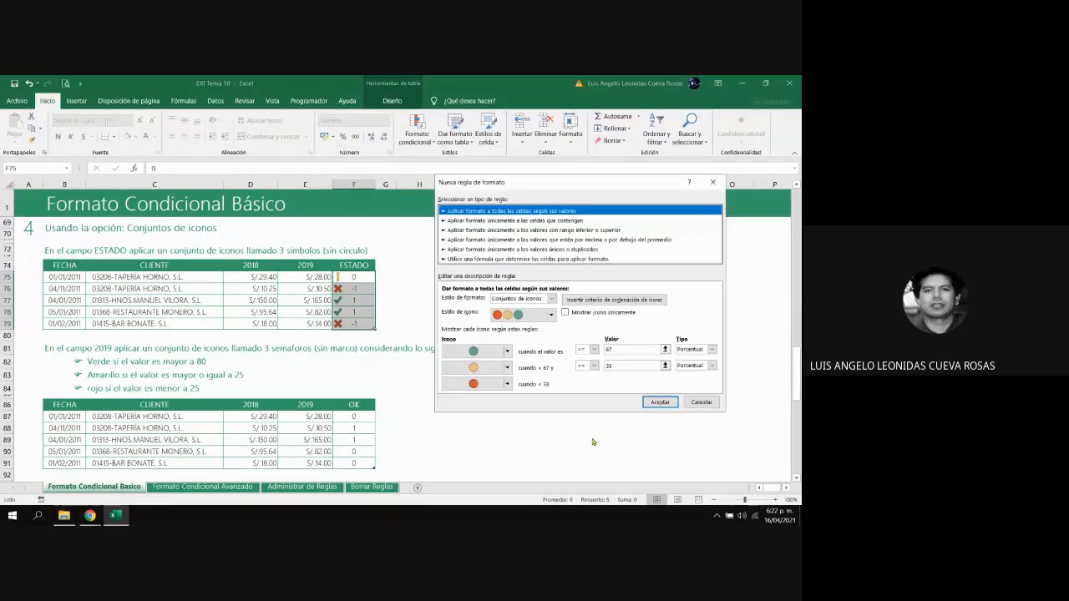
pyautogui.moveTo(548, 182); pyautogui.dragTo(576, 183)
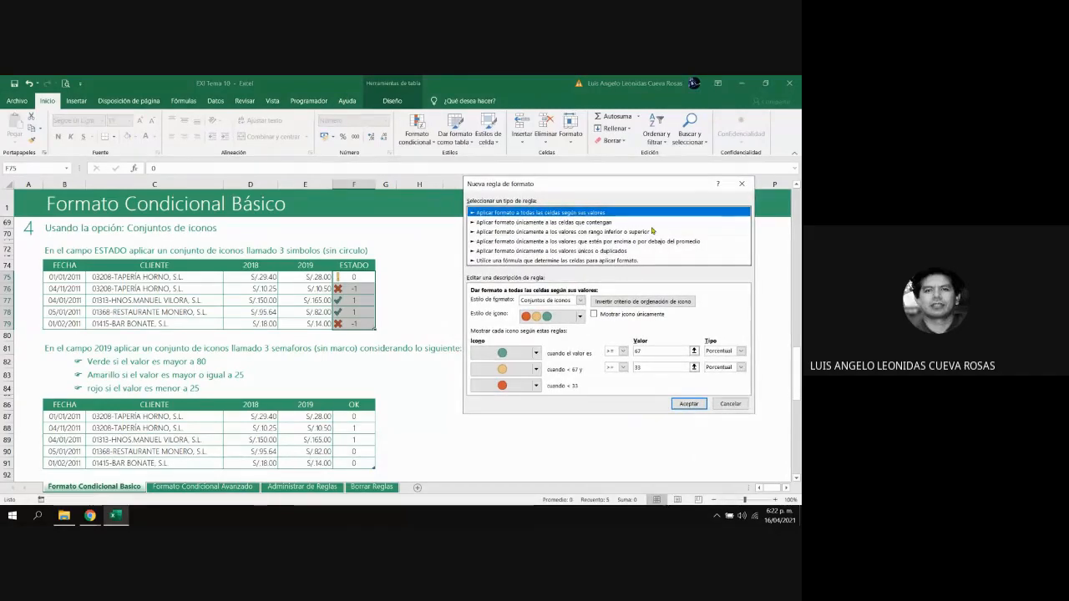
pyautogui.click(594, 315)
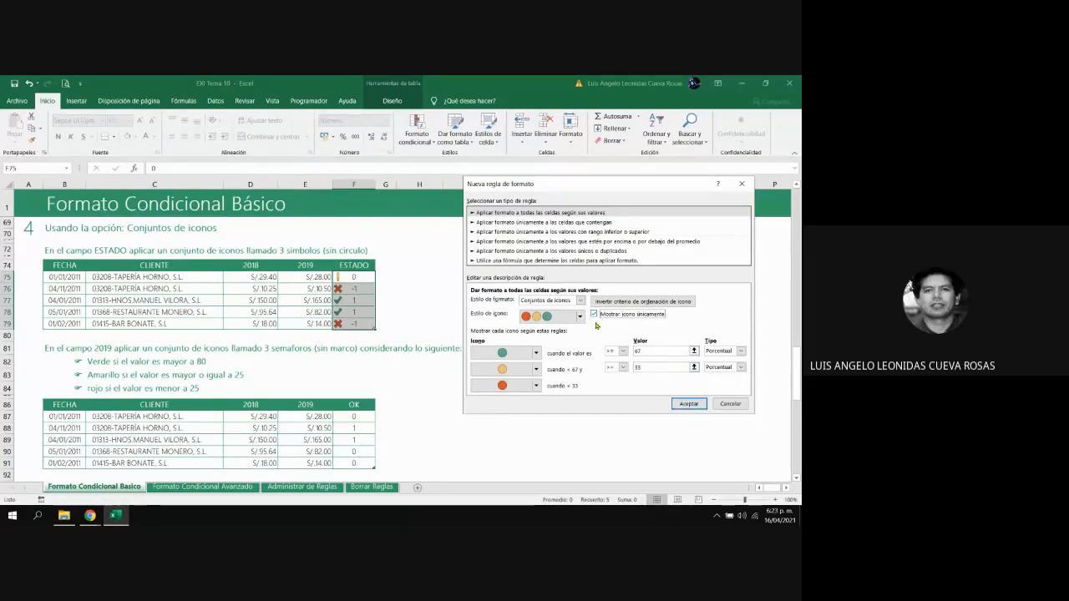
pyautogui.click(696, 408)
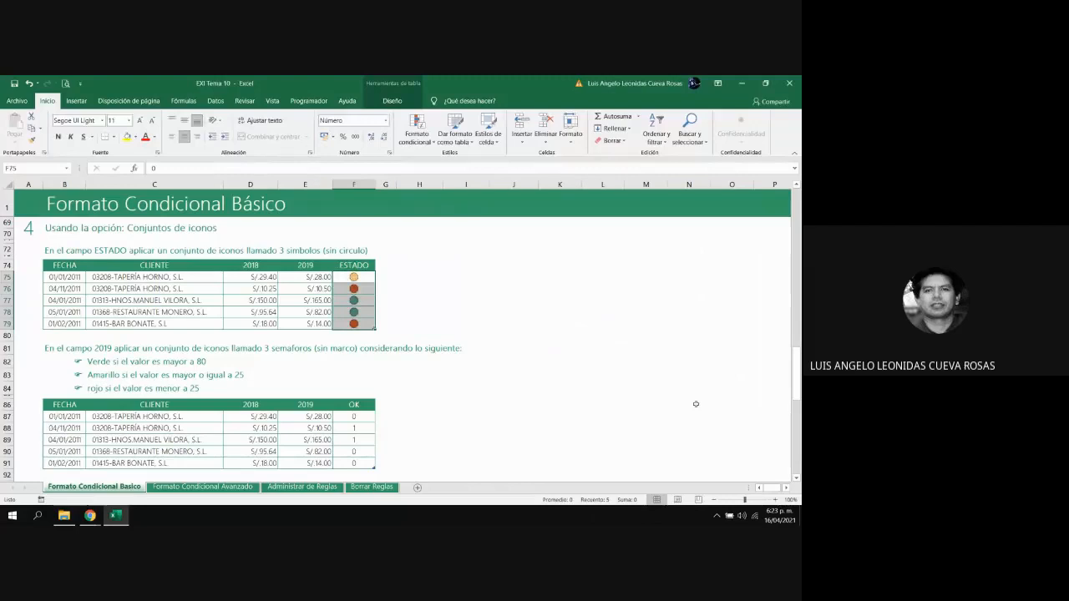
# Add a new icon set rule to ESTADO F75:F79 using the 3 symbols (uncircled) style with only the icon shown
pyautogui.click(427, 143)
pyautogui.moveTo(481, 253)
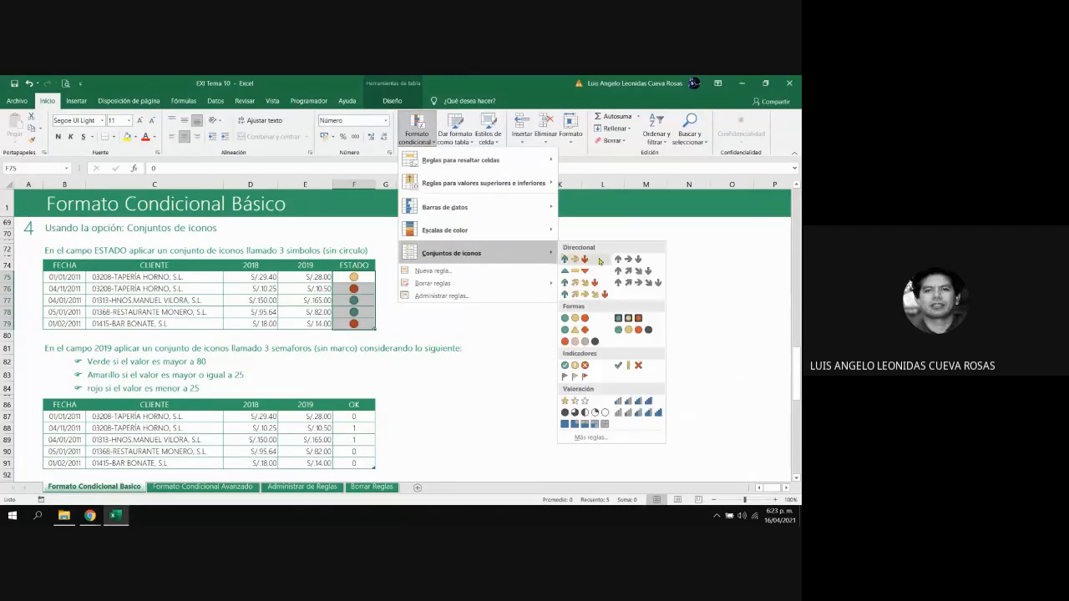
pyautogui.click(593, 437)
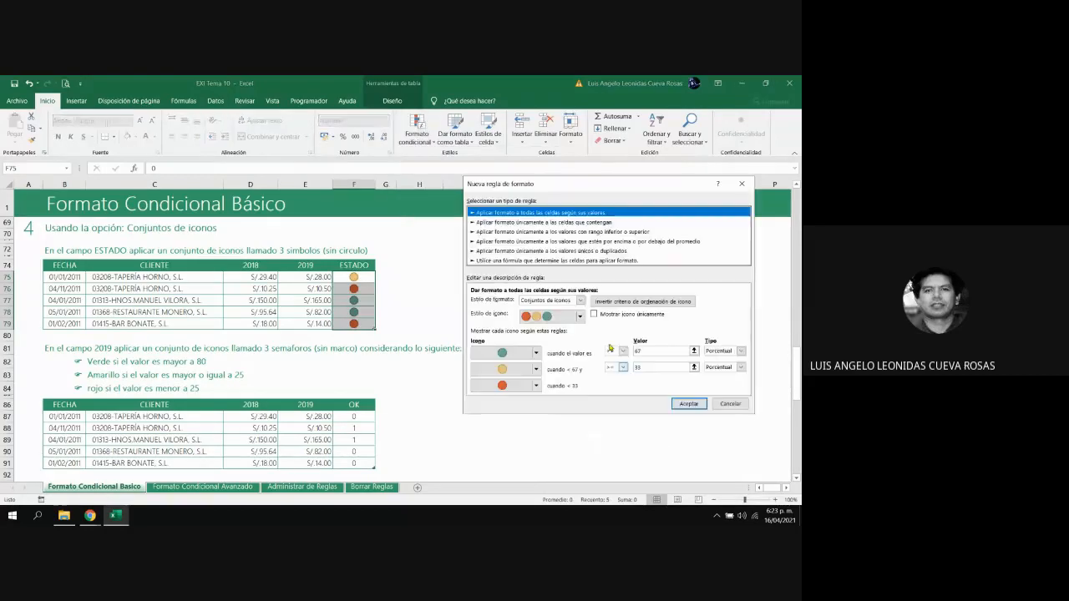
pyautogui.click(591, 315)
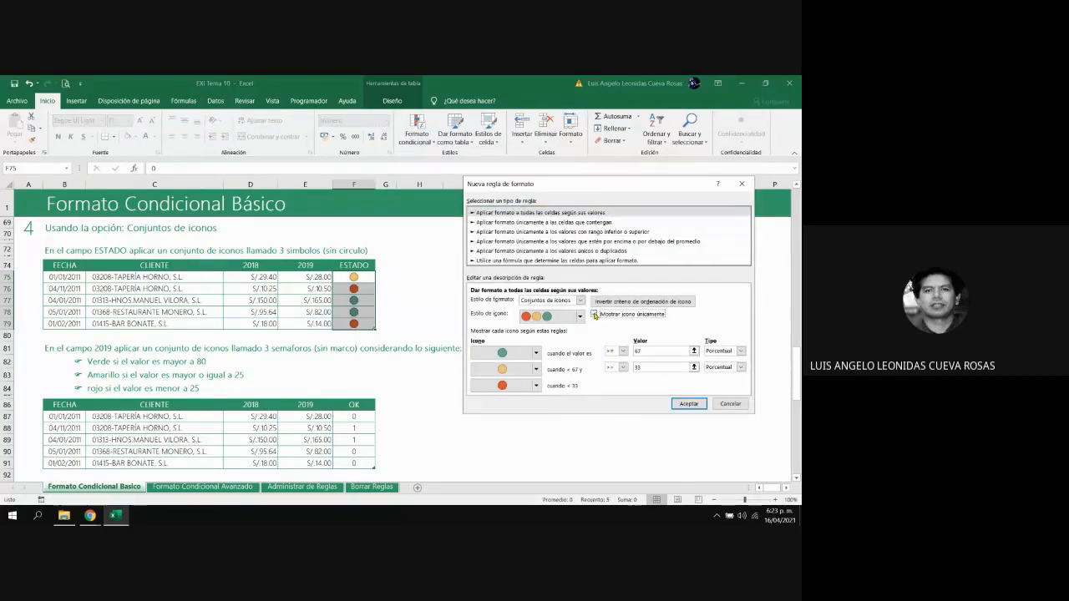
pyautogui.click(579, 318)
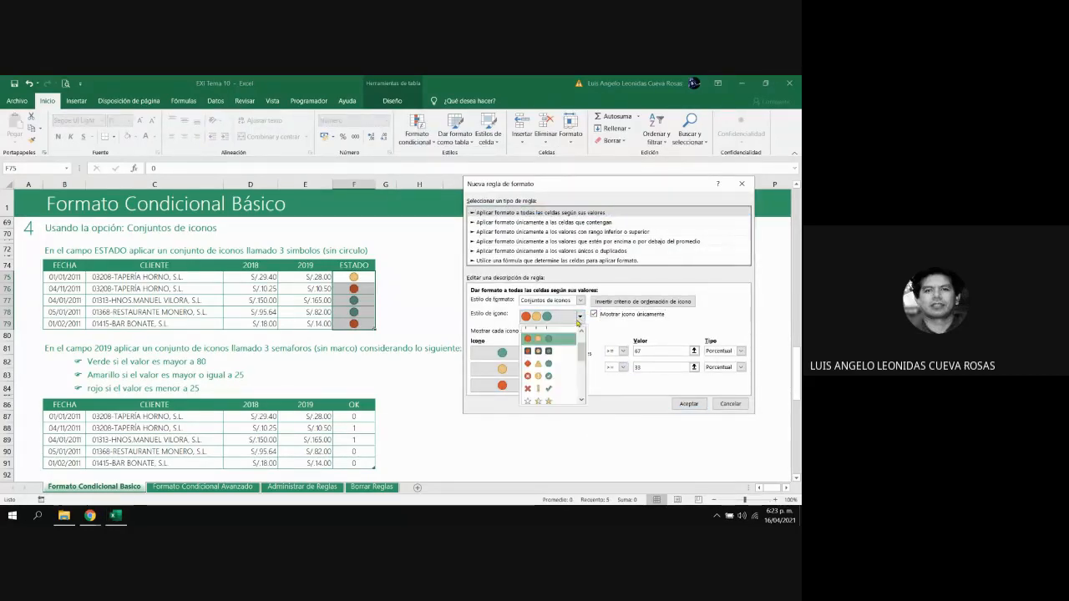
pyautogui.click(548, 395)
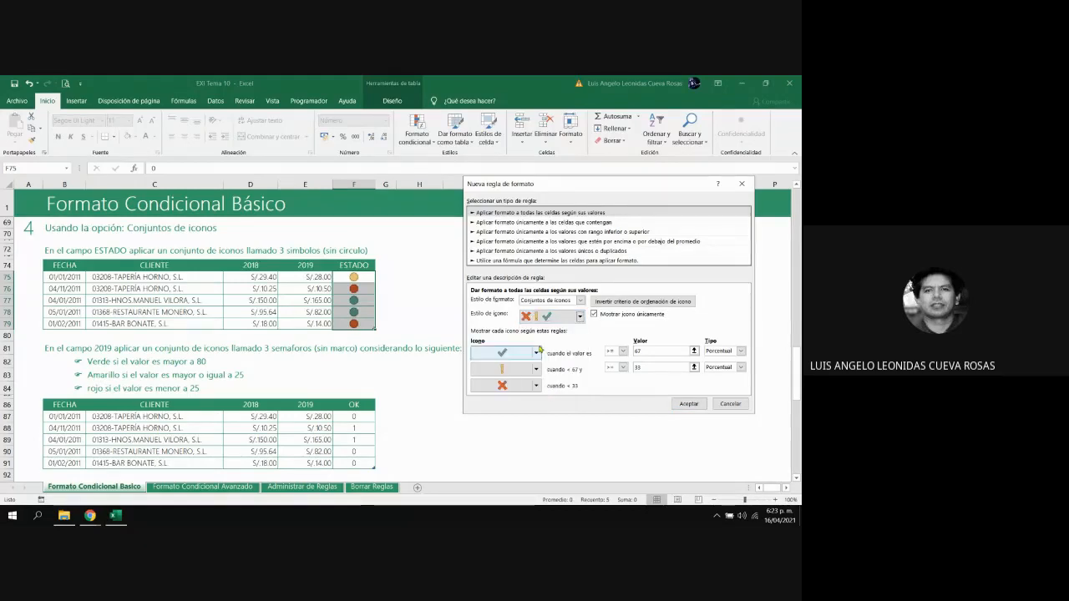
pyautogui.click(680, 404)
pyautogui.click(403, 279)
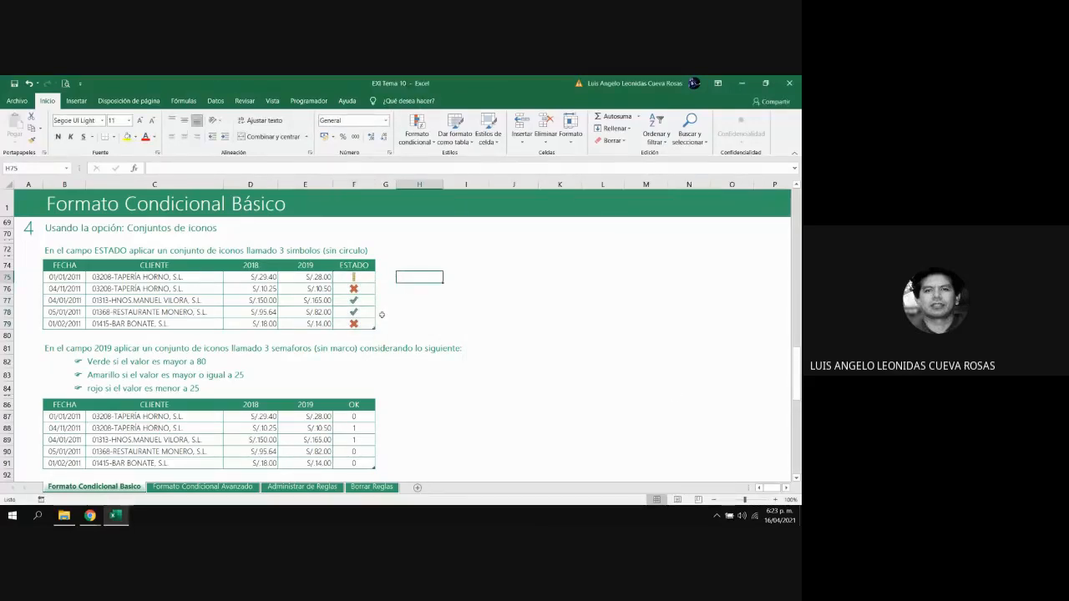
# Test the icon-only rule by entering 1 as the ESTADO value in F76, and undo the entry
pyautogui.click(359, 289)
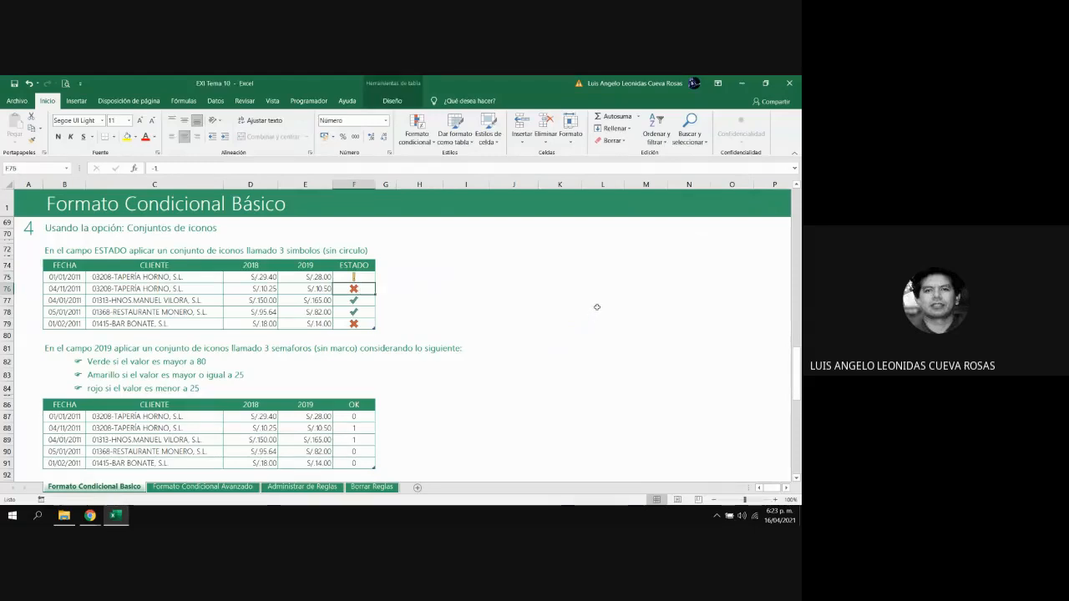
pyautogui.write('1')
pyautogui.press('Return')
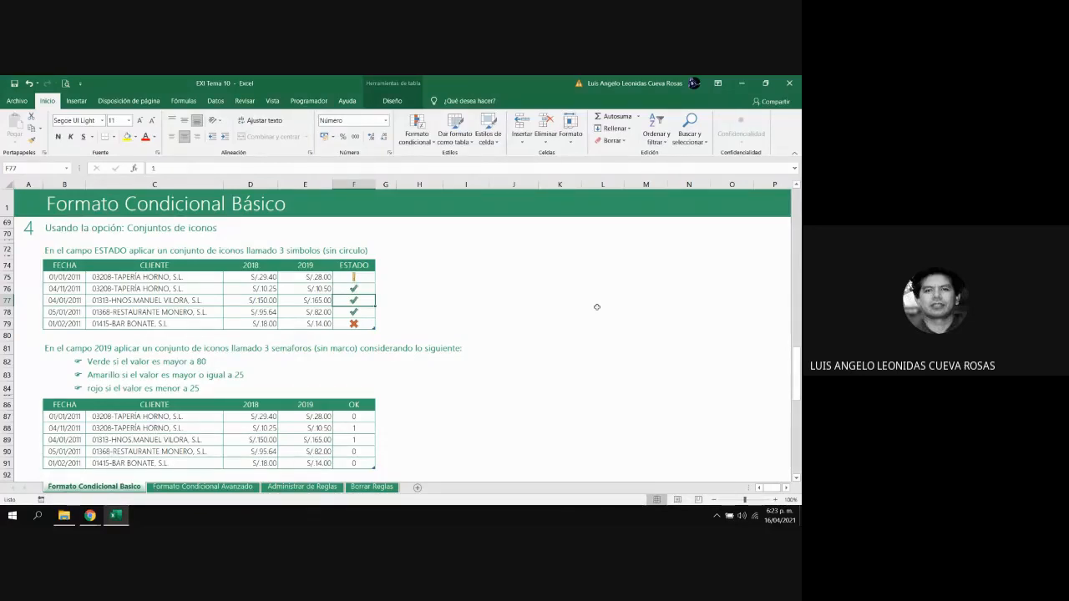
pyautogui.hotkey('ctrl', 'z')
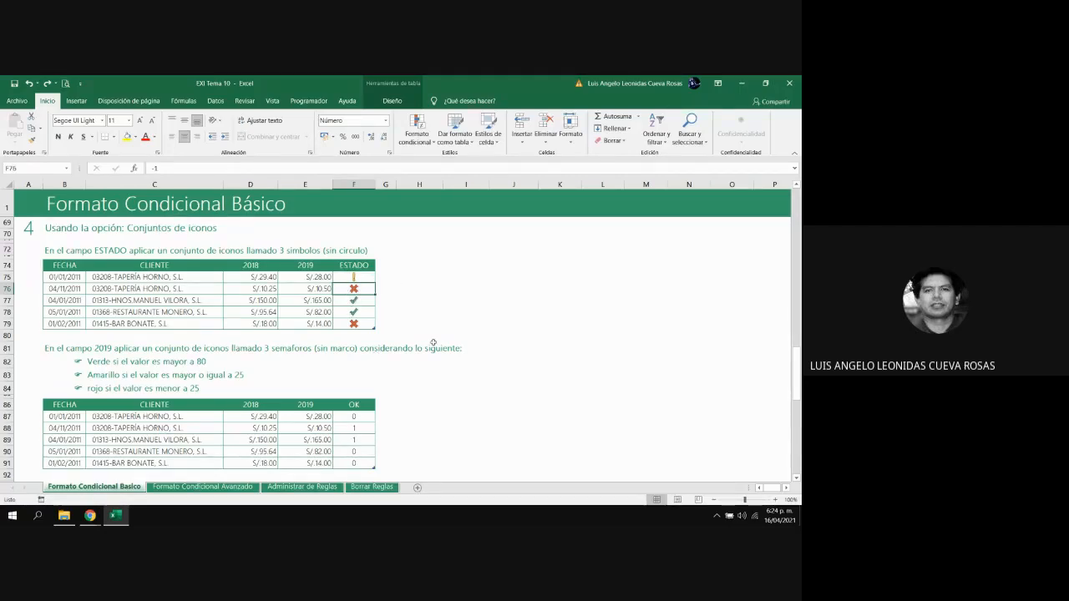
# Start an icon set rule with three unrimmed traffic lights for the 2019 values E87:E91 in section 4's second table
pyautogui.click(20, 347)
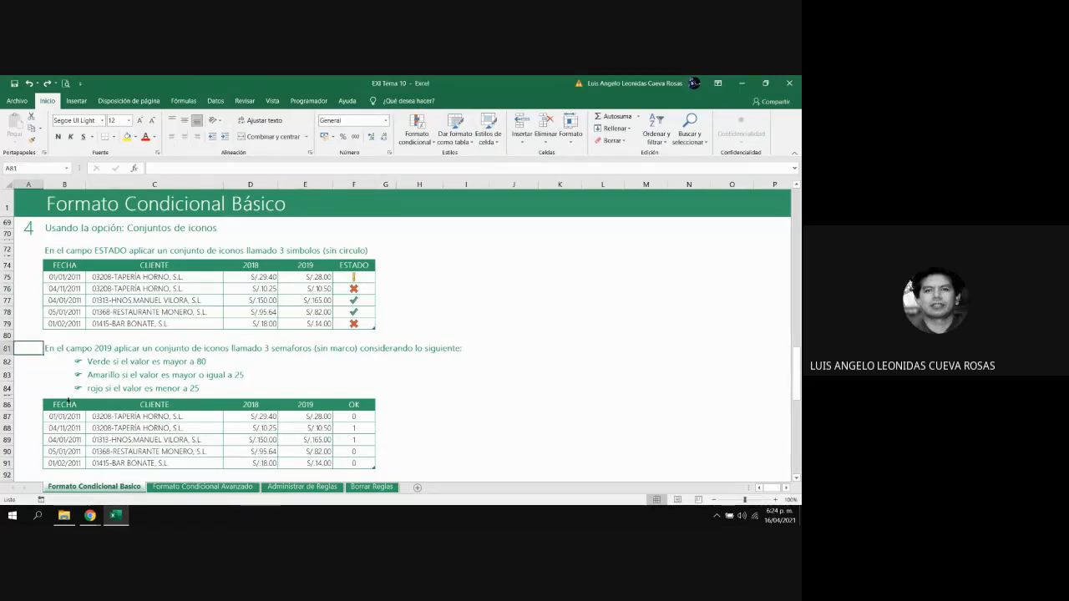
pyautogui.moveTo(303, 416); pyautogui.dragTo(310, 462)
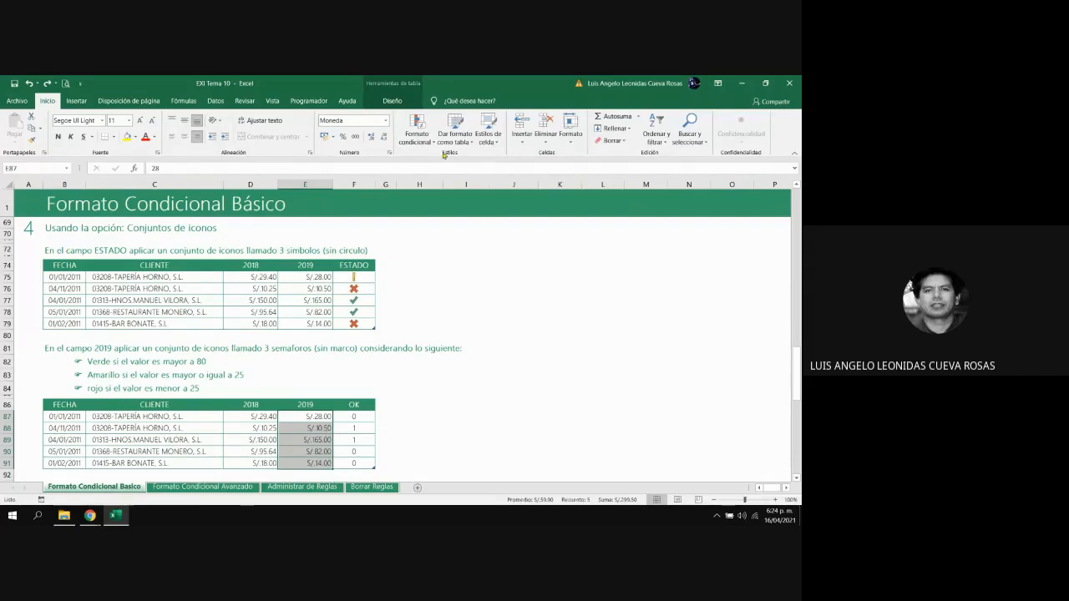
pyautogui.click(417, 136)
pyautogui.moveTo(442, 260)
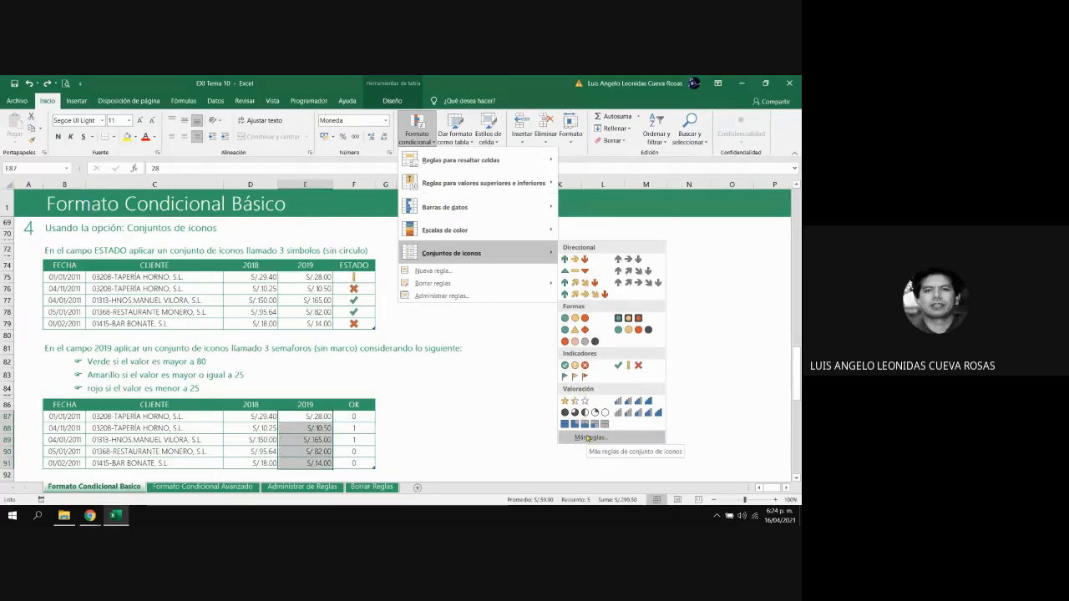
pyautogui.click(587, 438)
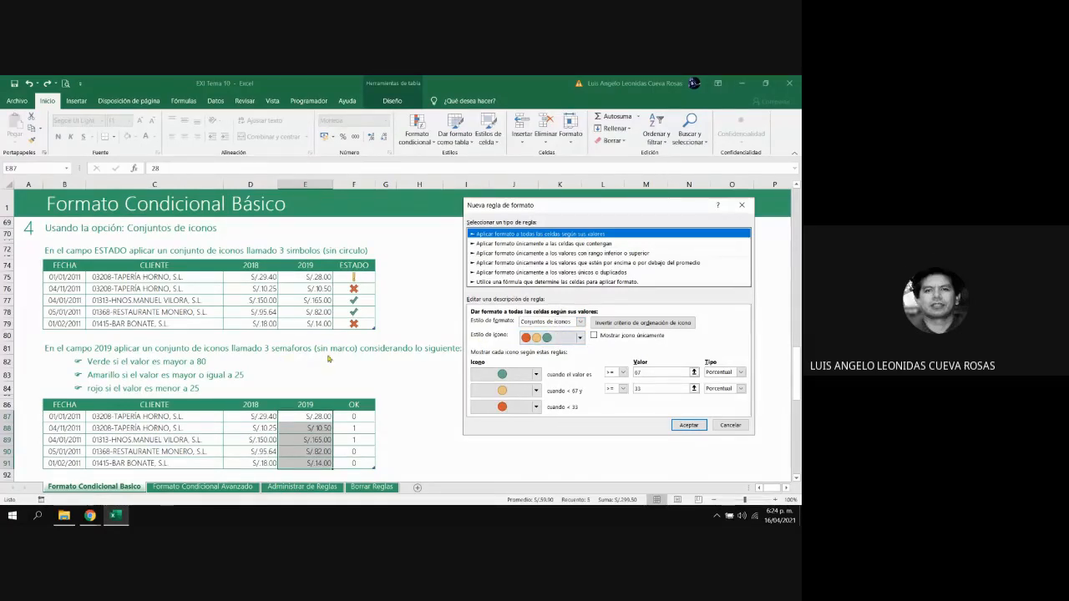
pyautogui.click(579, 338)
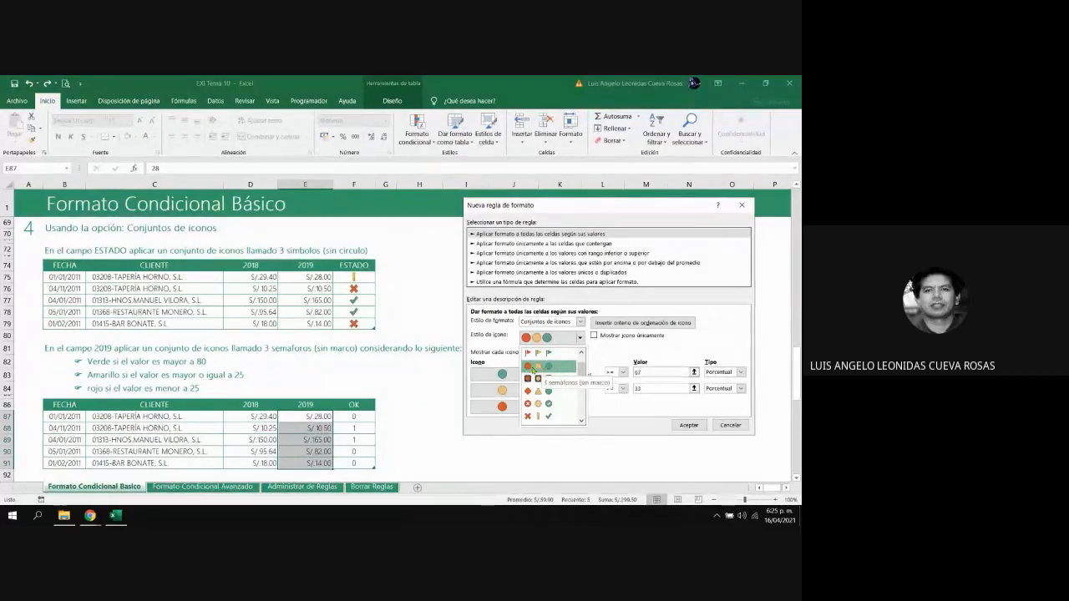
pyautogui.click(541, 368)
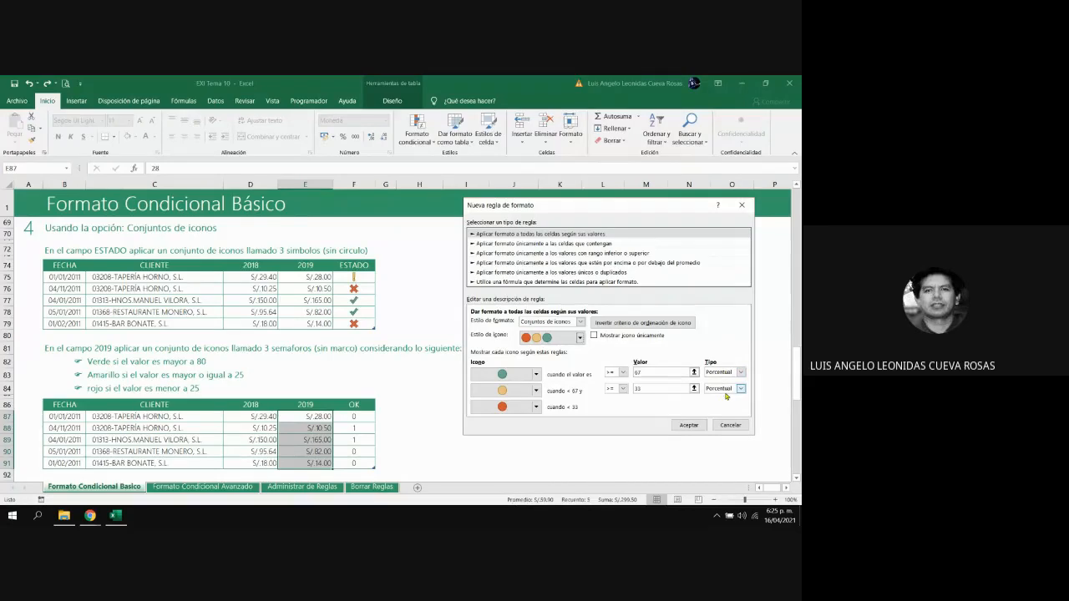
# Set the value type of both the green and yellow icon thresholds to Número
pyautogui.click(741, 373)
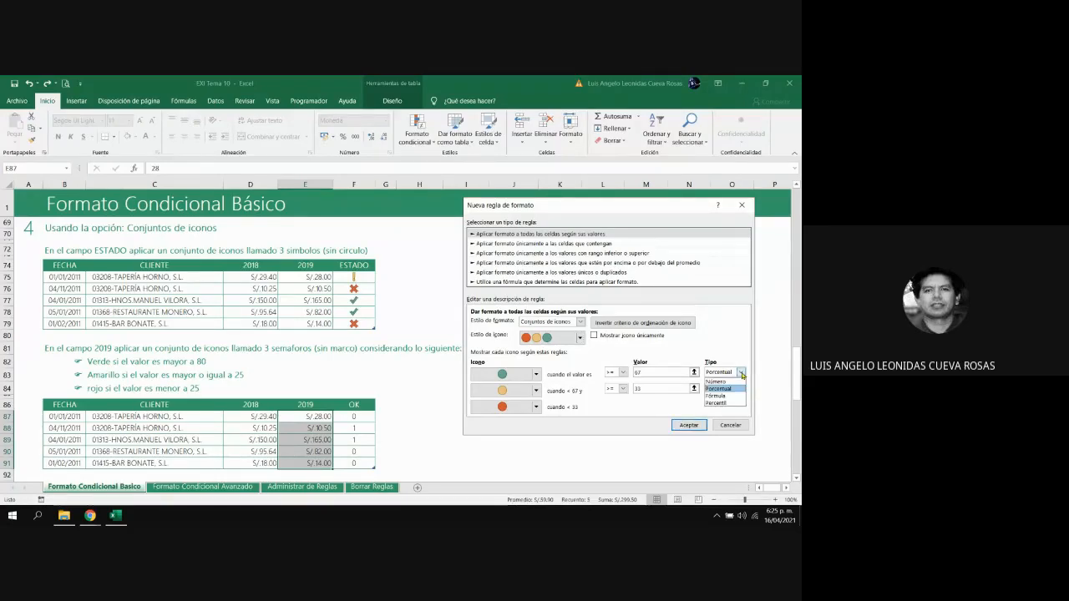
pyautogui.click(719, 383)
pyautogui.click(741, 388)
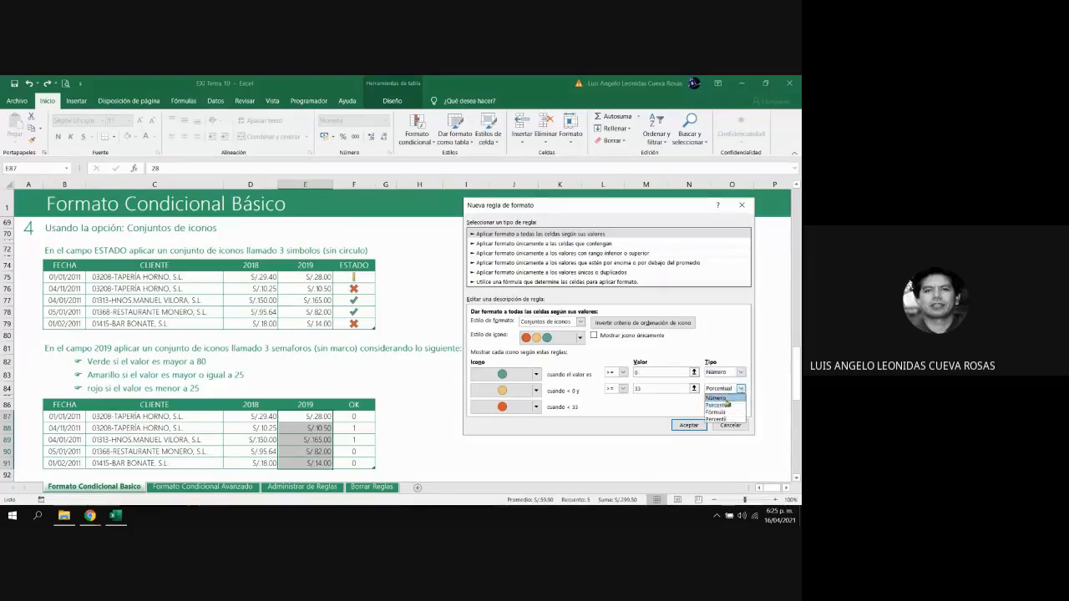
pyautogui.click(725, 400)
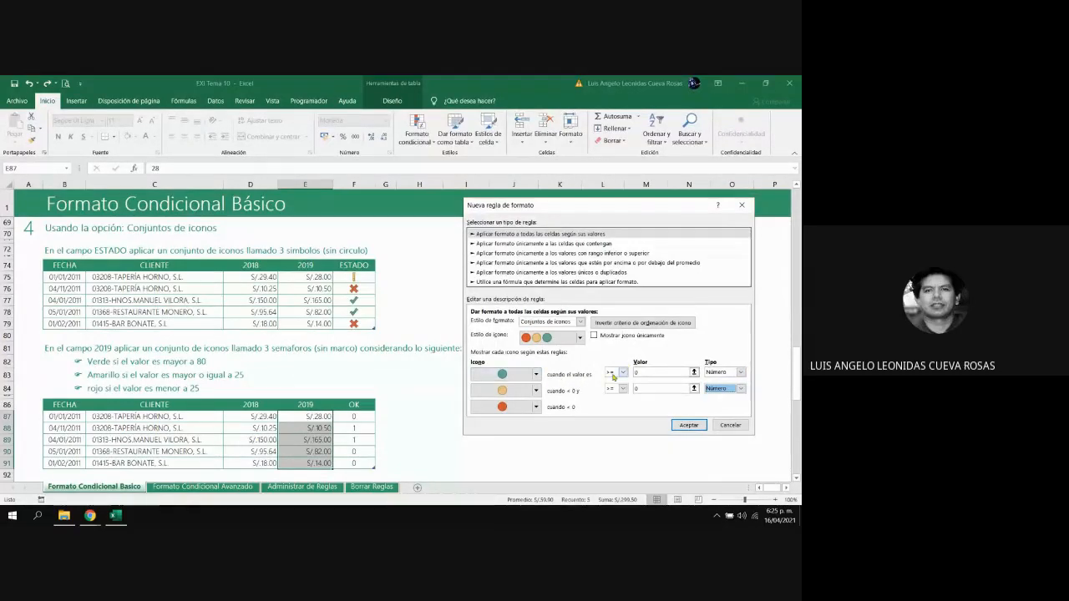
# Set green for values greater than 80 and yellow for values greater than or equal to 25, and apply the rule
pyautogui.click(622, 373)
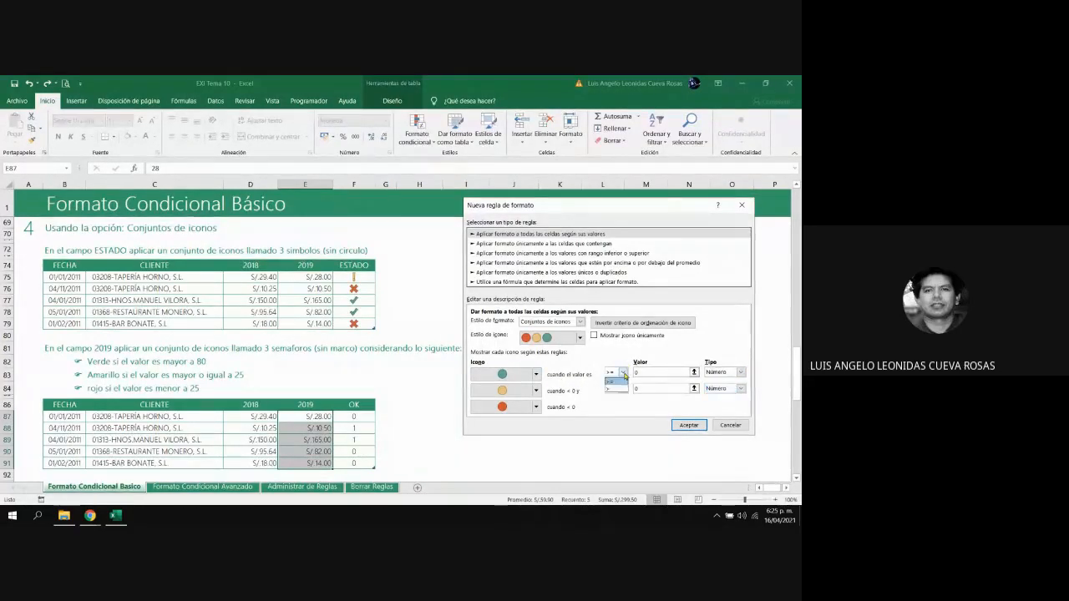
pyautogui.click(614, 389)
pyautogui.click(644, 373)
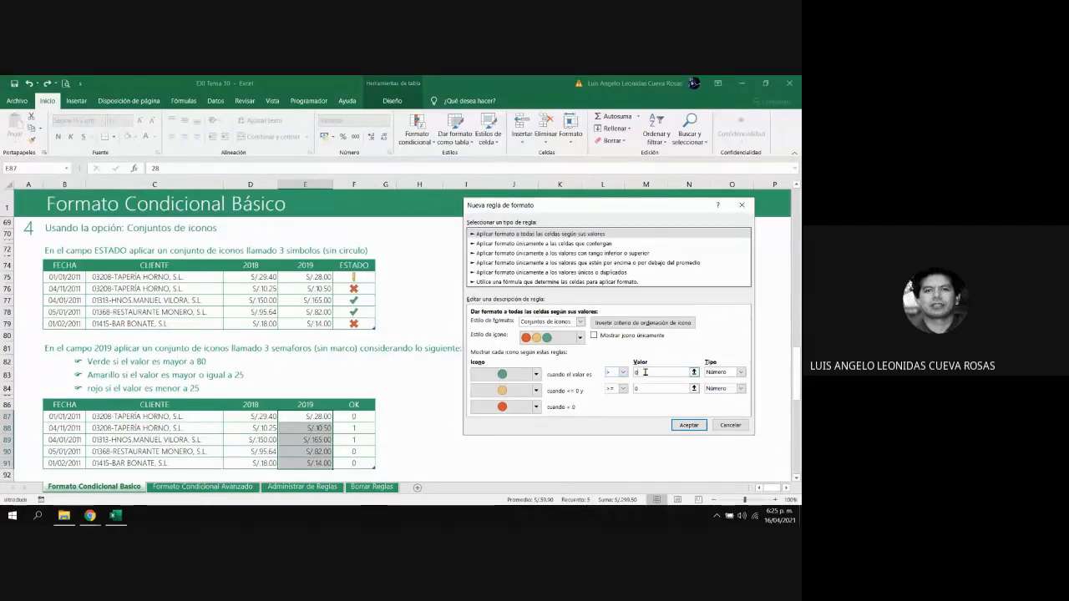
pyautogui.press('BackSpace')
pyautogui.write('80')
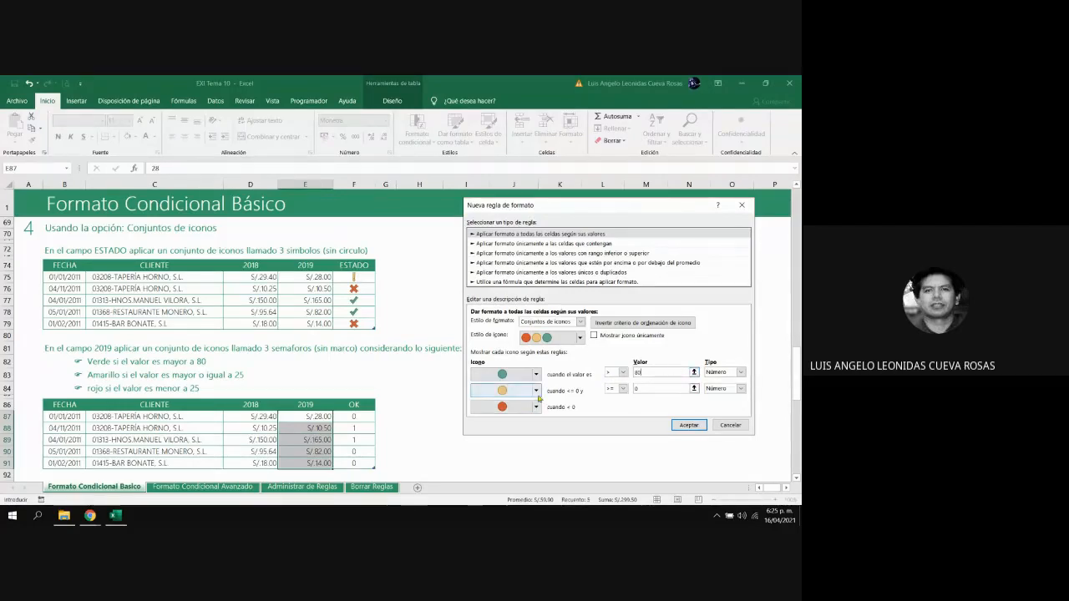
pyautogui.click(623, 390)
pyautogui.click(623, 390)
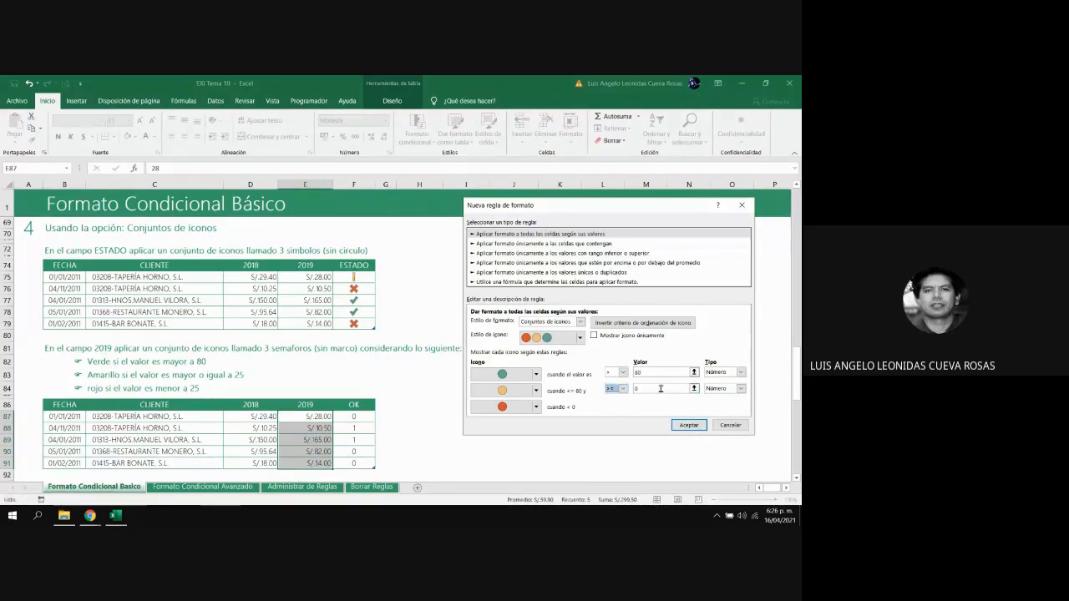
pyautogui.press('Tab')
pyautogui.write('25')
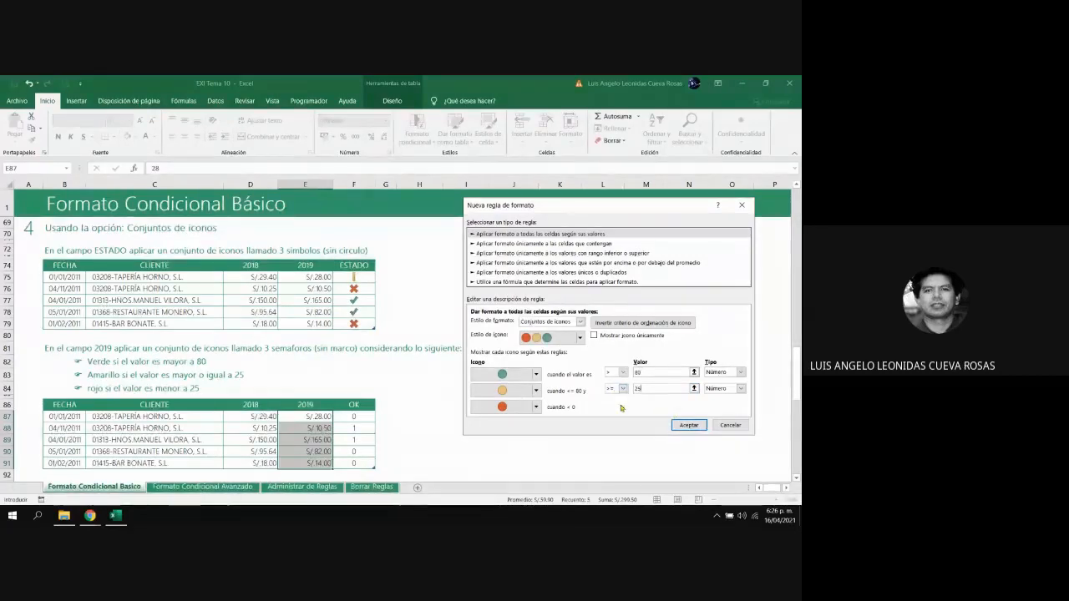
pyautogui.press('Return')
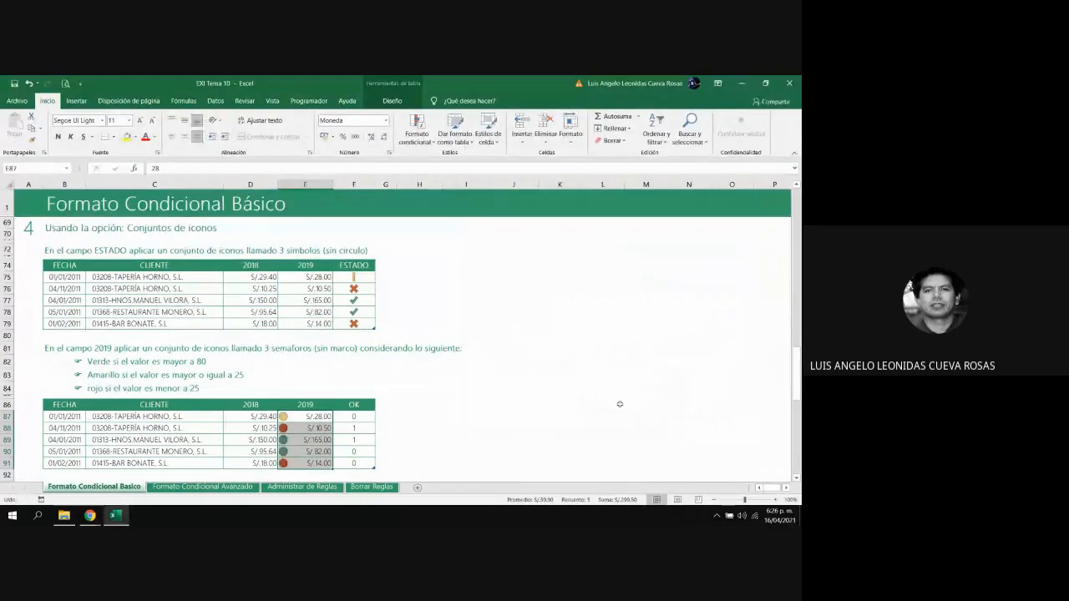
# Start another traffic light icon set rule for E87:E91 with both threshold types set to Número
pyautogui.click(416, 130)
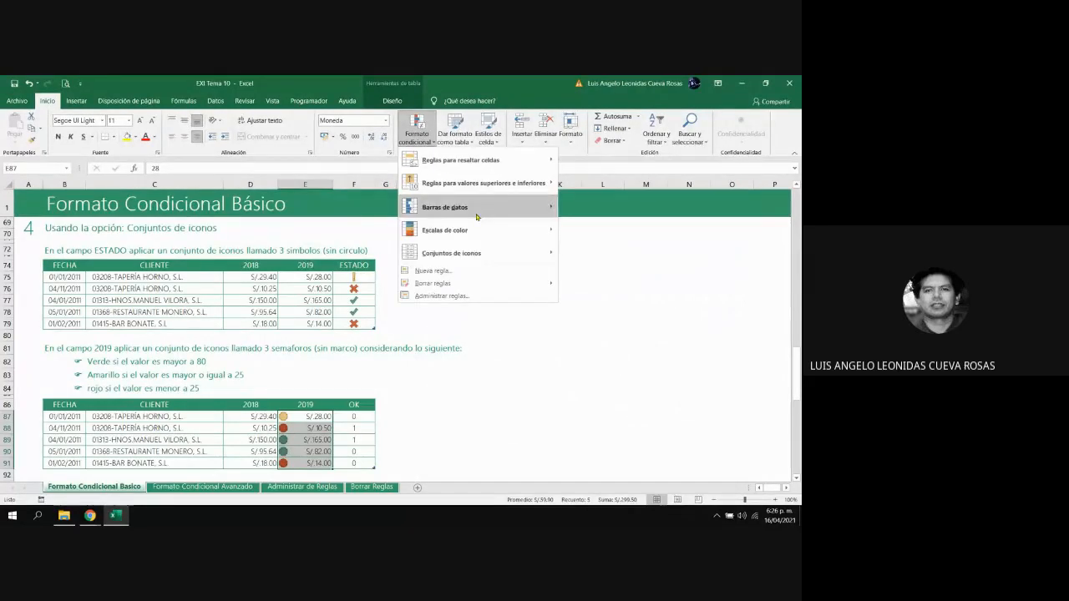
pyautogui.moveTo(530, 253)
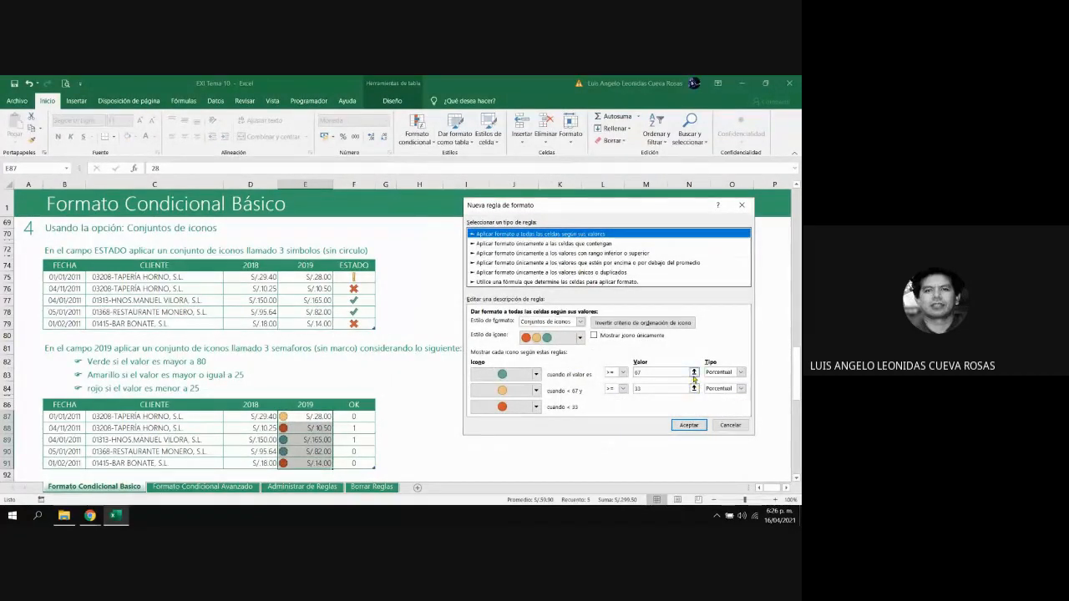
pyautogui.click(720, 373)
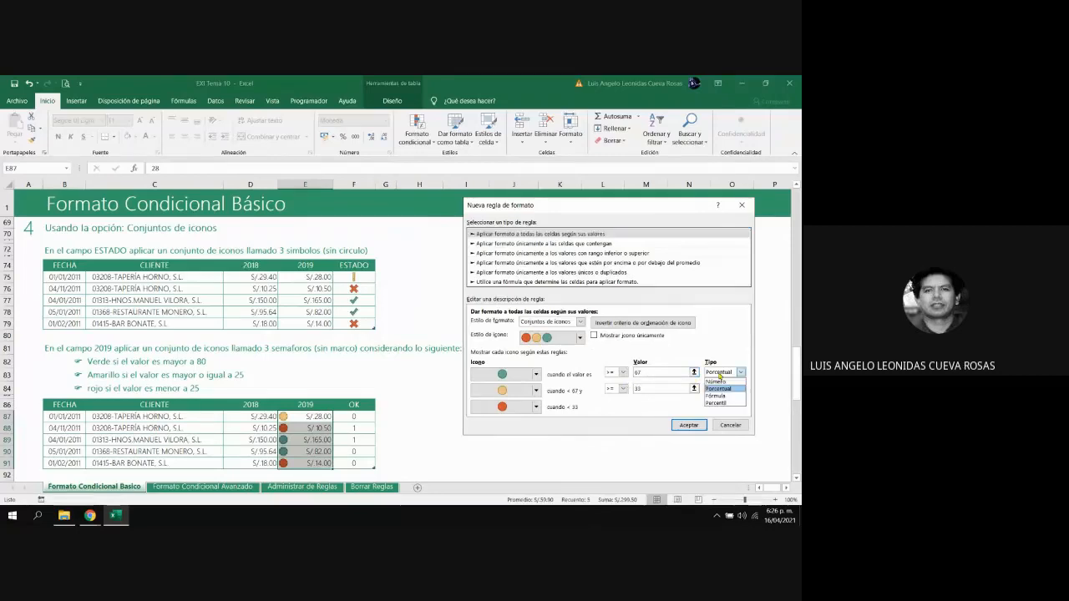
pyautogui.click(717, 382)
pyautogui.click(724, 389)
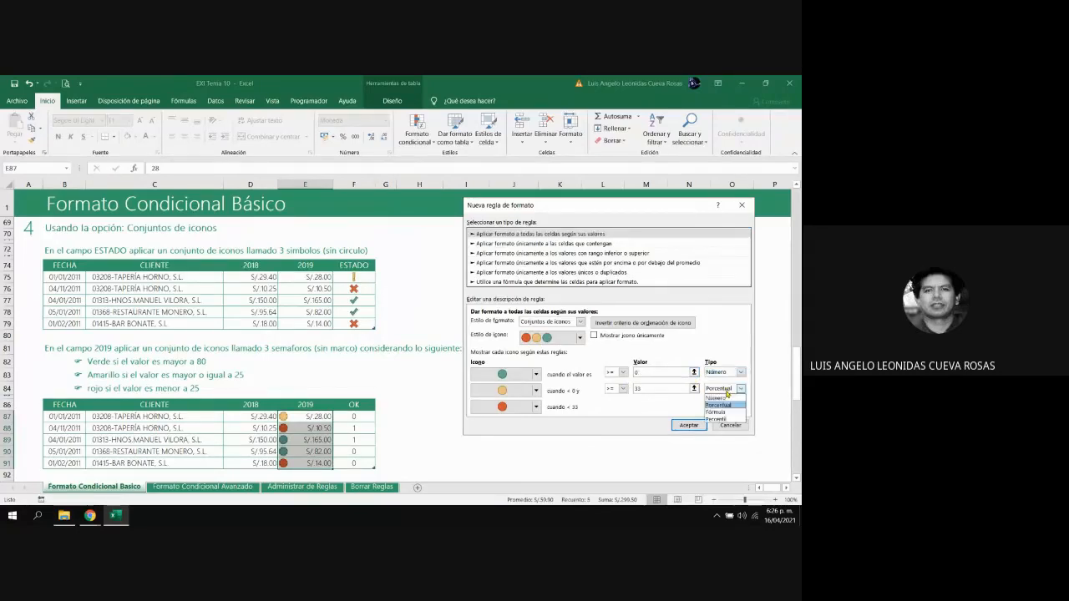
pyautogui.click(727, 398)
# Set the repeated rule's green threshold to > 80 and yellow to >= 25, and apply it to E87:E91
pyautogui.click(617, 389)
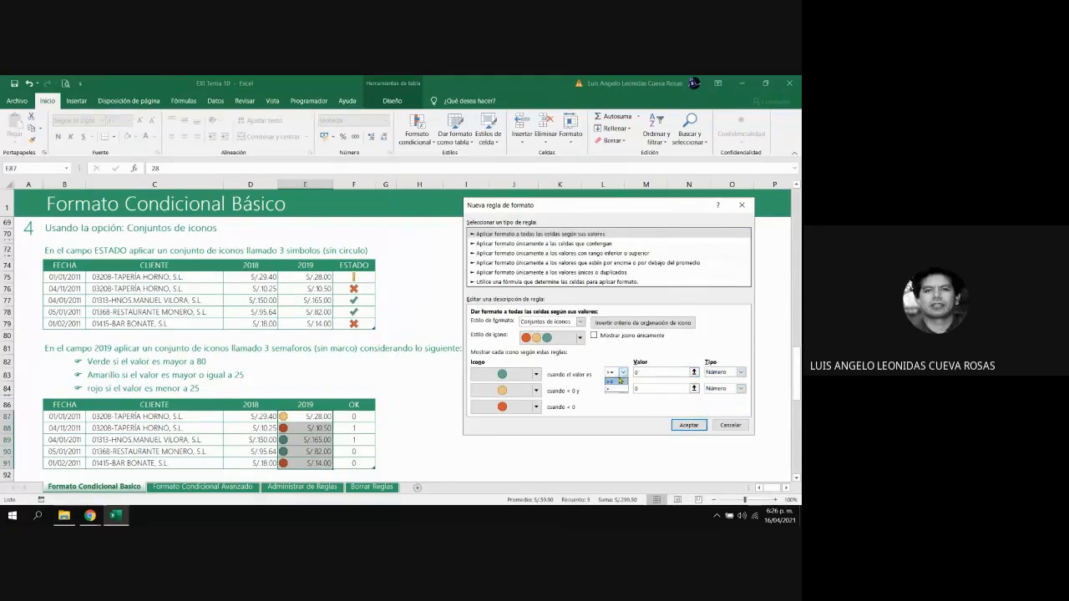
pyautogui.click(614, 389)
pyautogui.click(658, 373)
pyautogui.write('80')
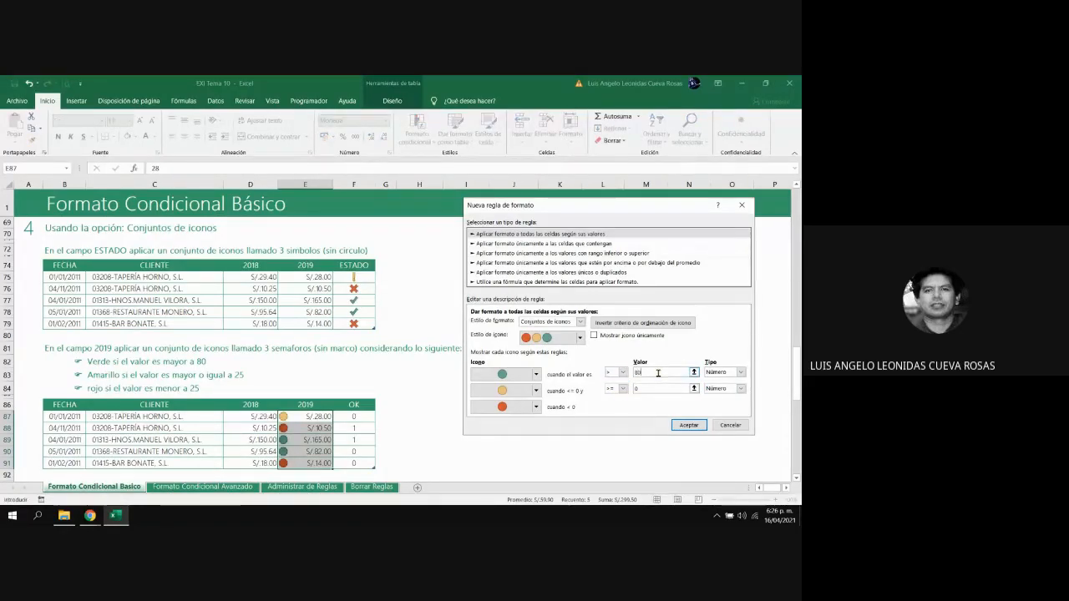
pyautogui.click(637, 390)
pyautogui.click(649, 373)
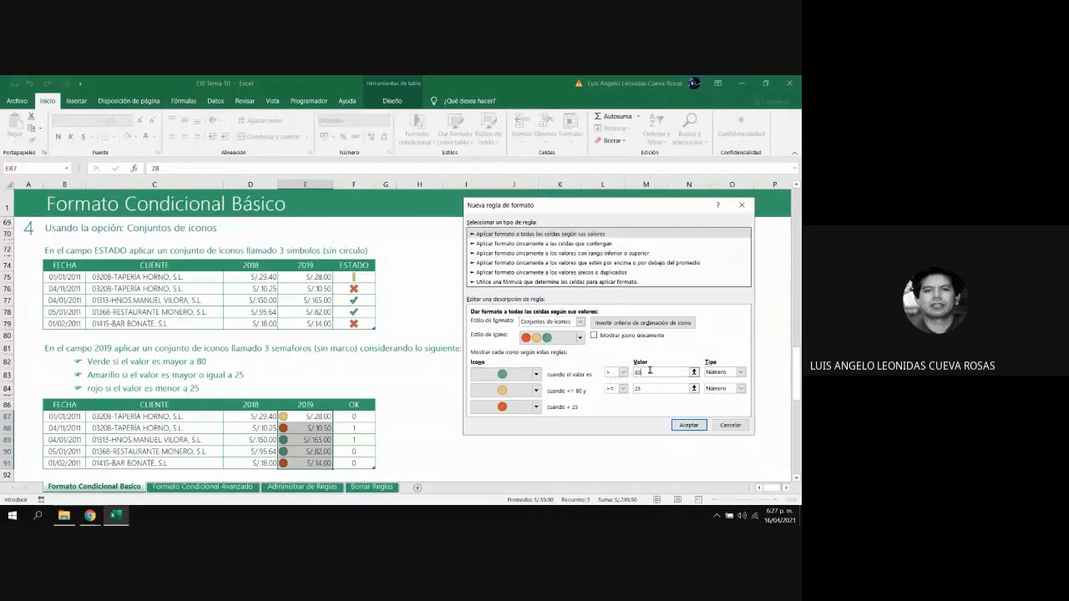
pyautogui.click(686, 425)
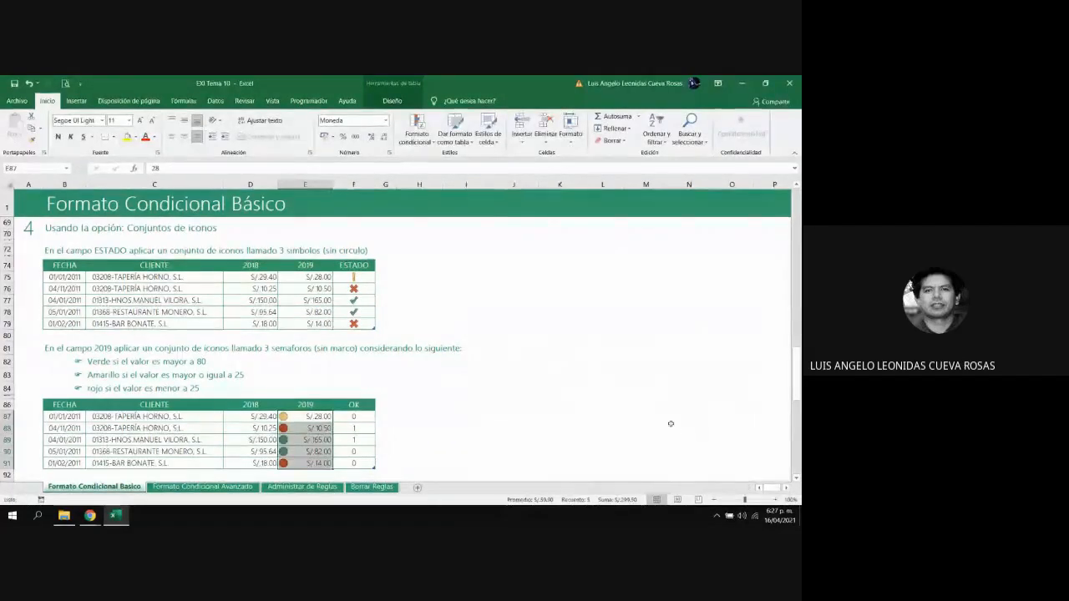
pyautogui.click(465, 440)
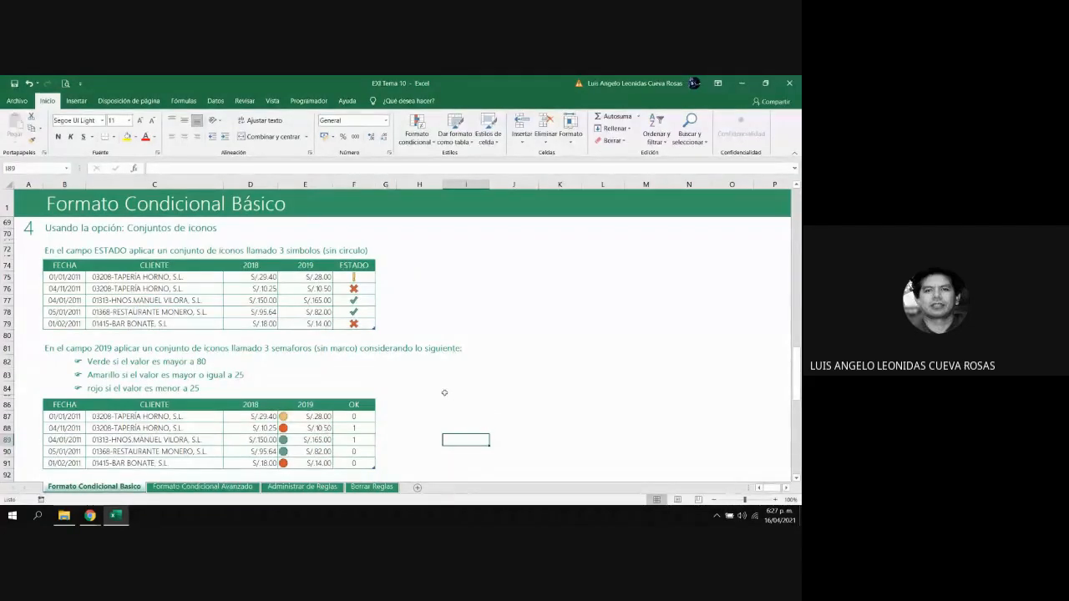
# Start a new rule for section 5's Nombres y Apellidos cells C99:C108 that formats only cells that contain a given condition
pyautogui.scroll(-7, 410, 365)
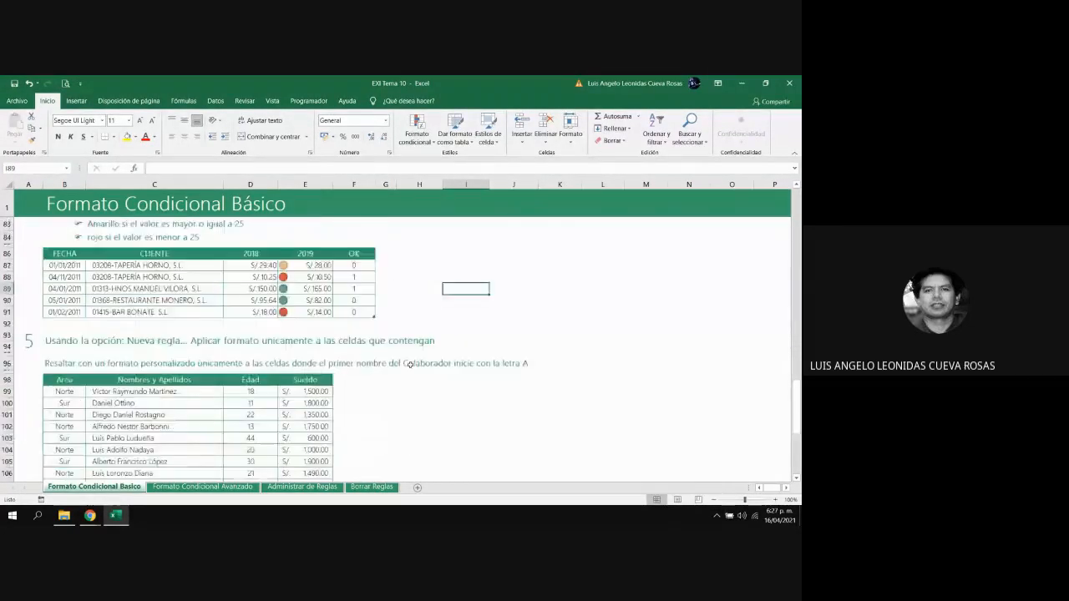
pyautogui.click(795, 478)
pyautogui.click(795, 478)
pyautogui.click(795, 479)
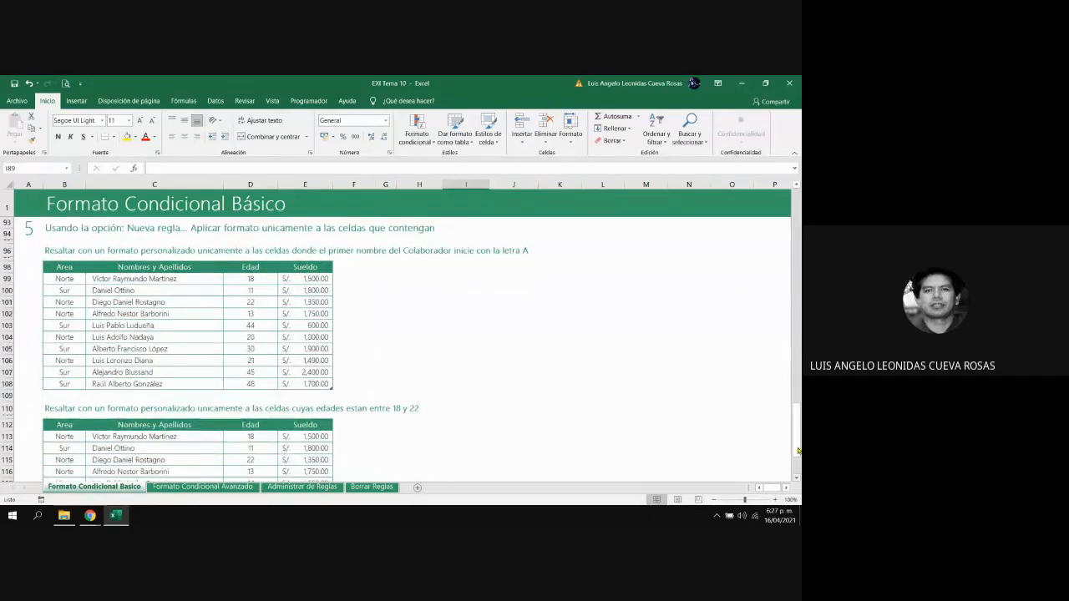
pyautogui.click(796, 188)
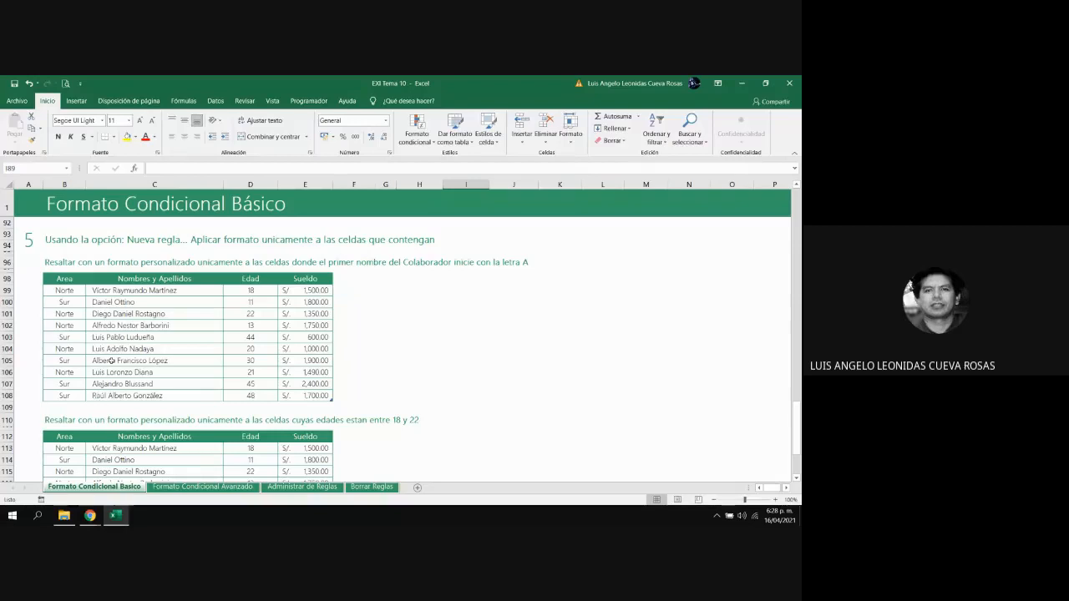
pyautogui.moveTo(127, 291); pyautogui.dragTo(134, 396)
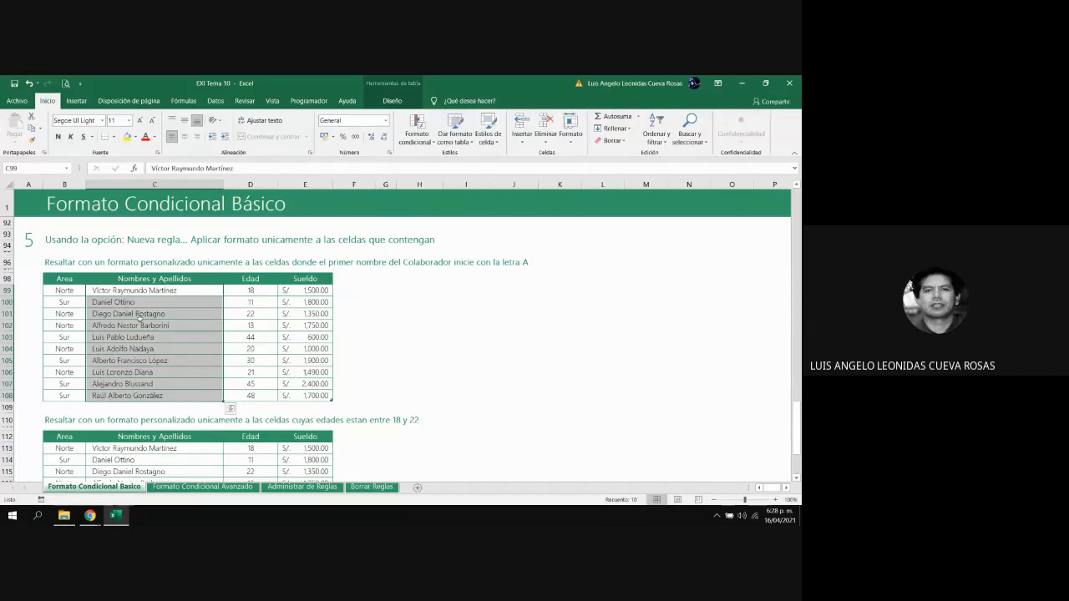
pyautogui.click(433, 145)
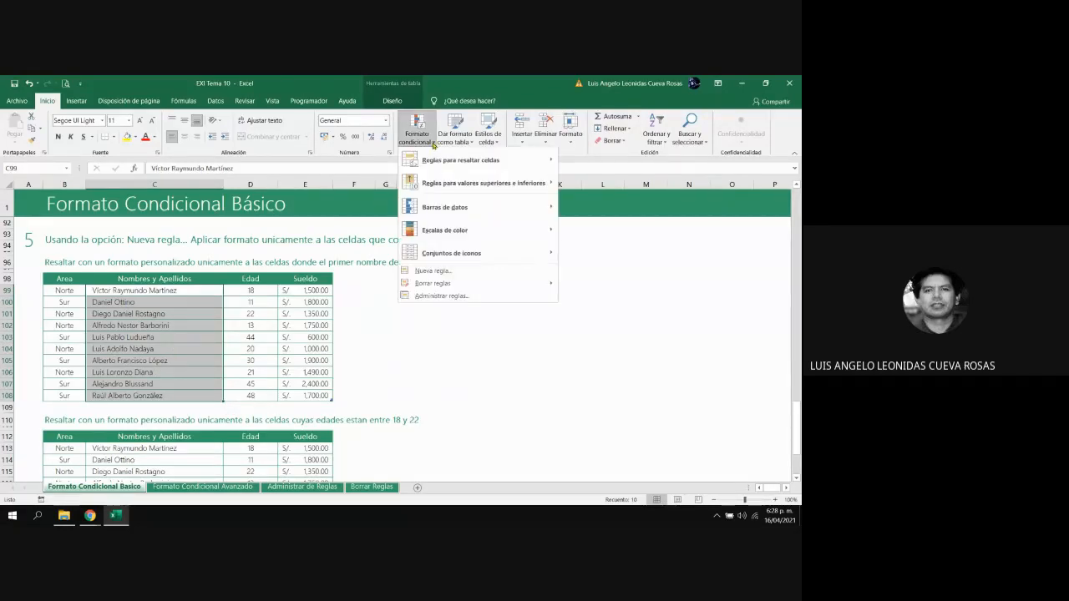
pyautogui.click(433, 271)
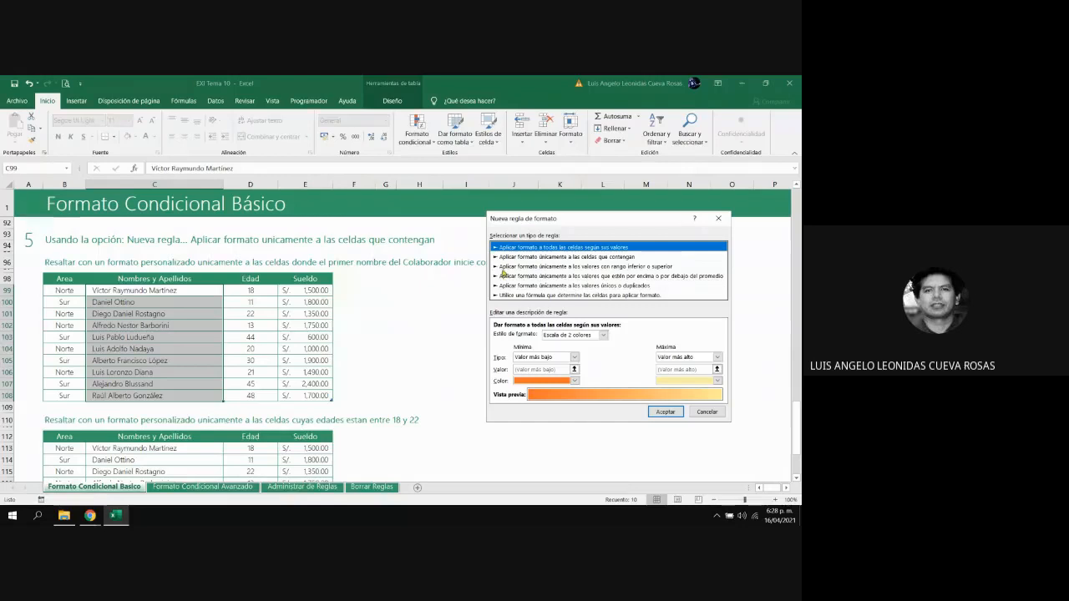
pyautogui.moveTo(569, 220); pyautogui.dragTo(530, 265)
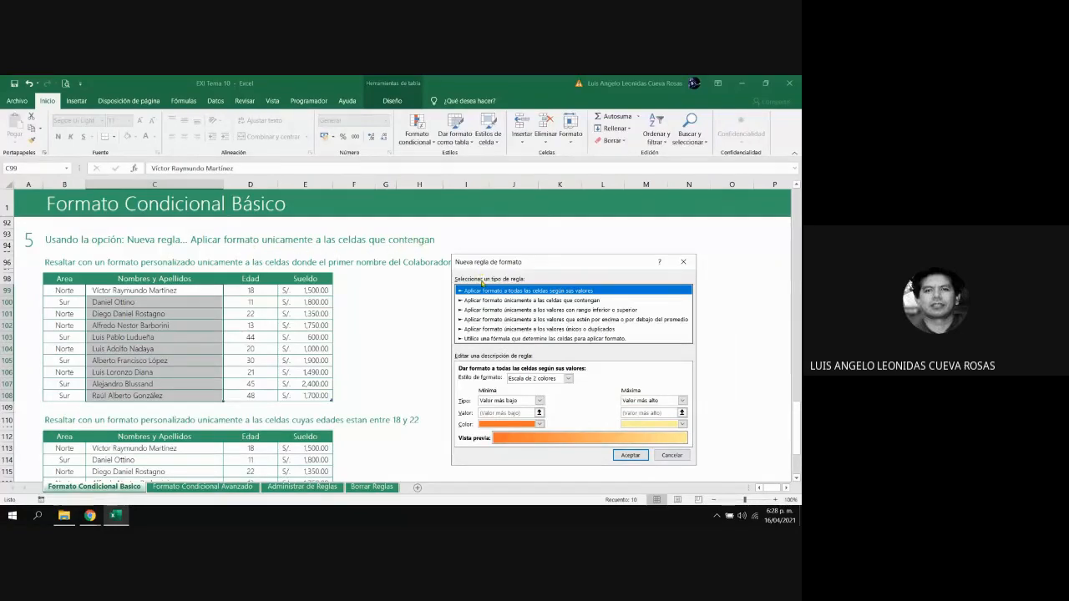
pyautogui.click(497, 300)
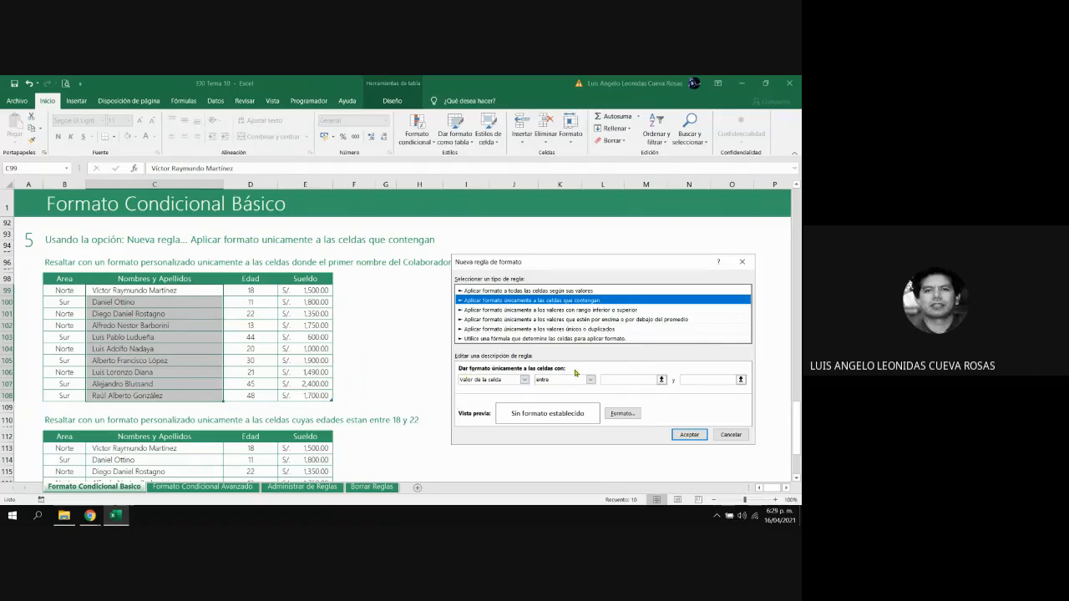
# Set the rule's condition to Texto específico, que empieza por, with the letter A
pyautogui.click(523, 380)
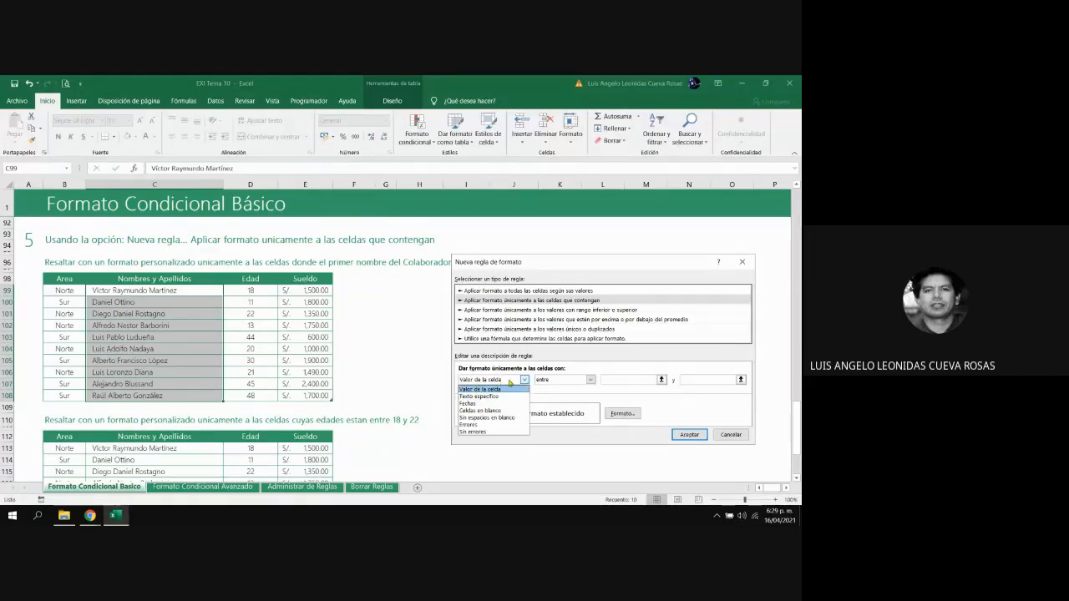
pyautogui.click(483, 398)
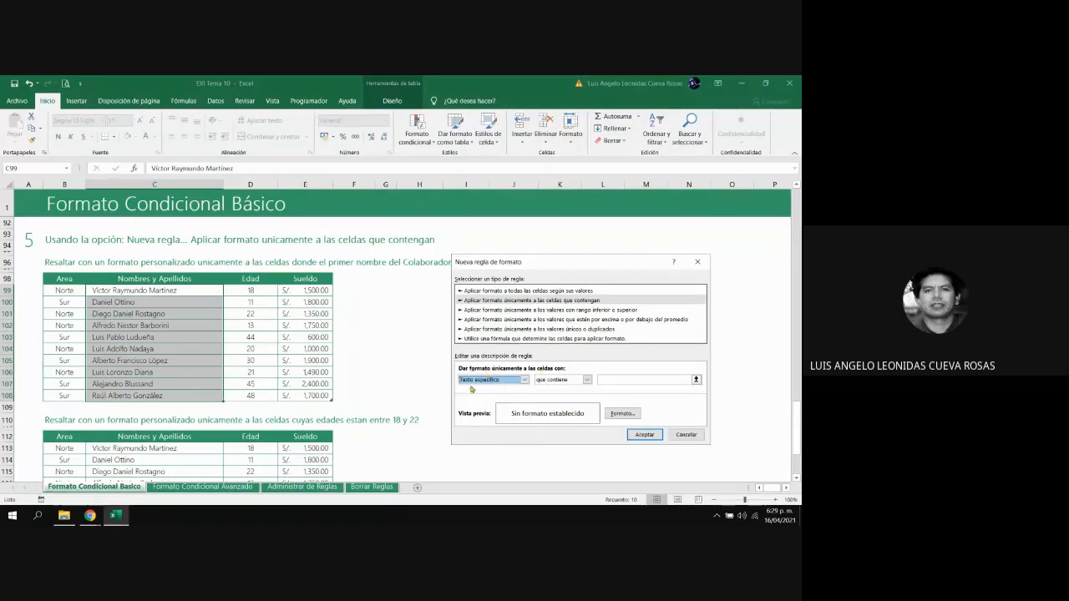
pyautogui.click(588, 380)
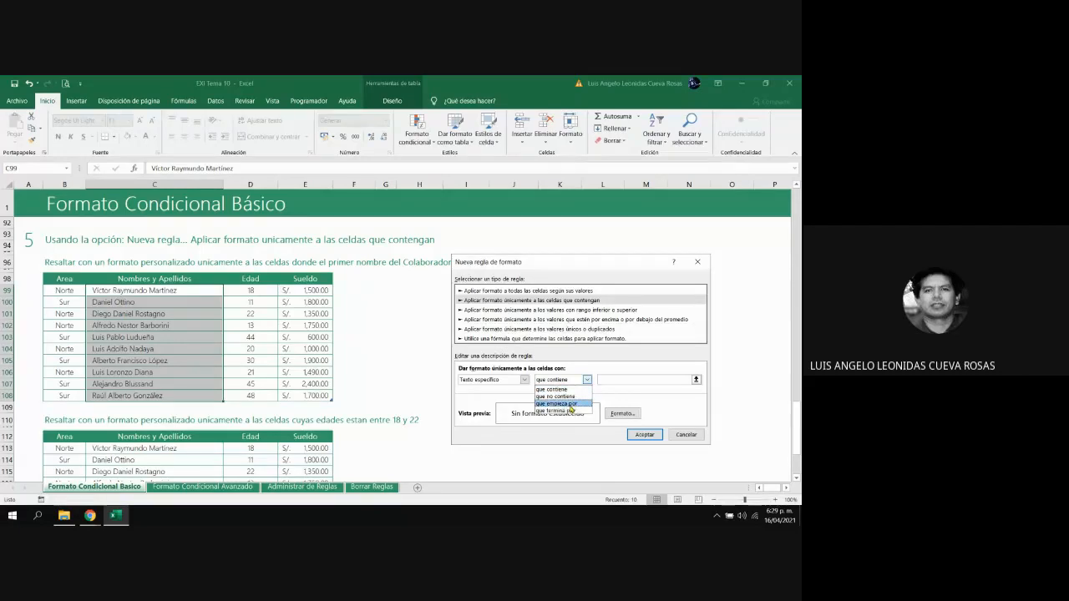
pyautogui.click(571, 404)
pyautogui.moveTo(549, 261); pyautogui.dragTo(589, 281)
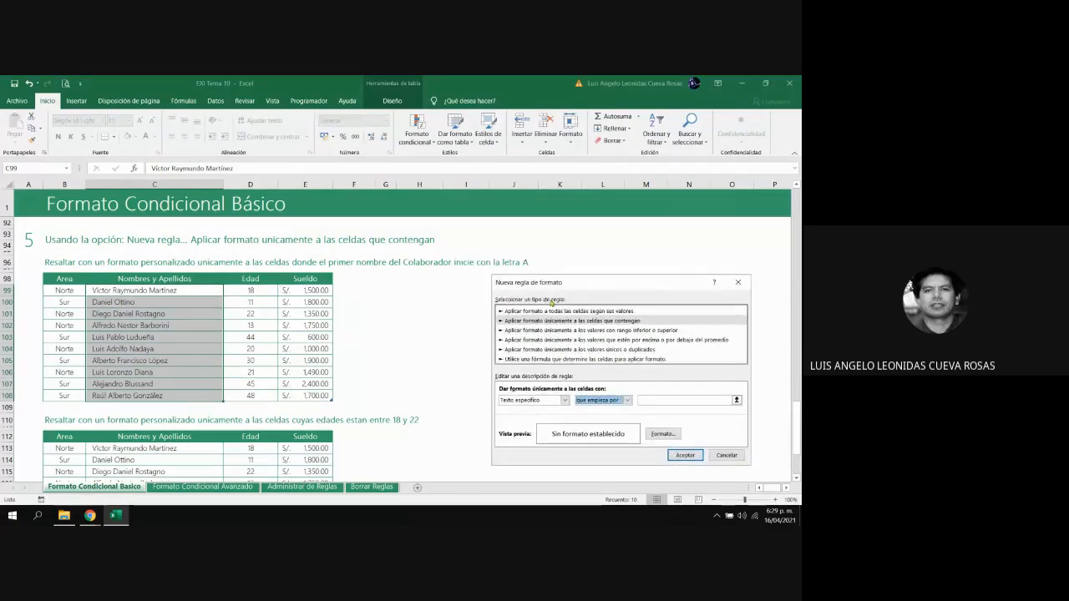
pyautogui.click(656, 400)
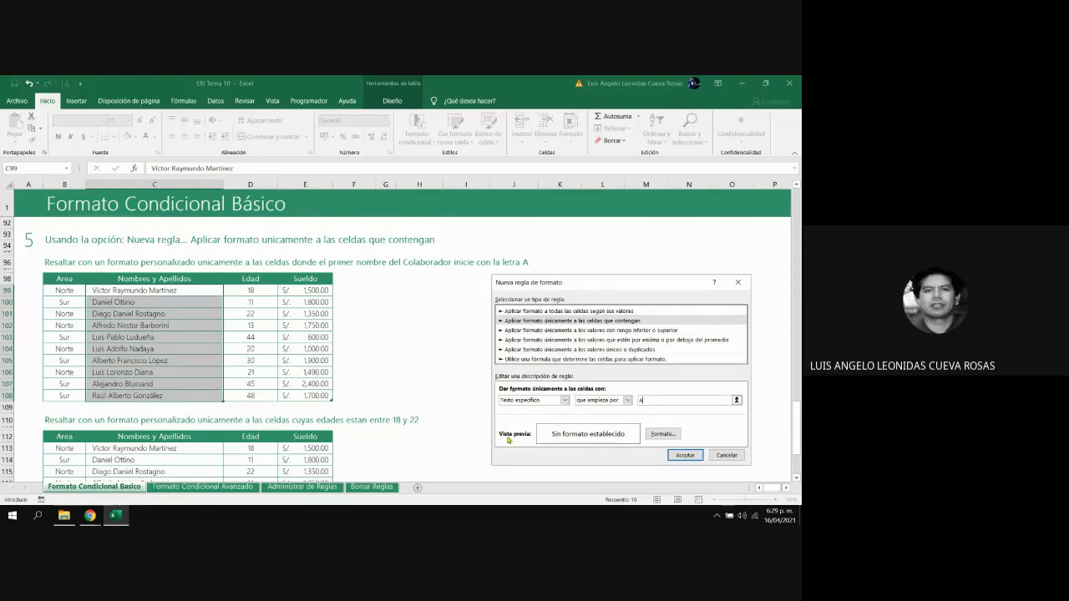
# Give the matching names a yellow fill and apply the rule
pyautogui.click(662, 434)
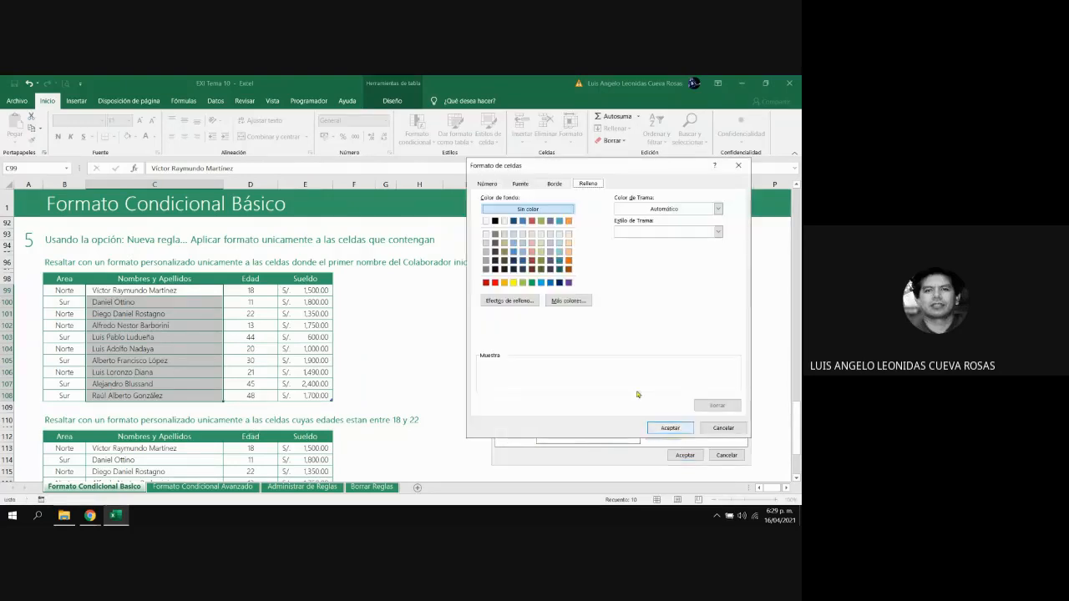
pyautogui.click(514, 283)
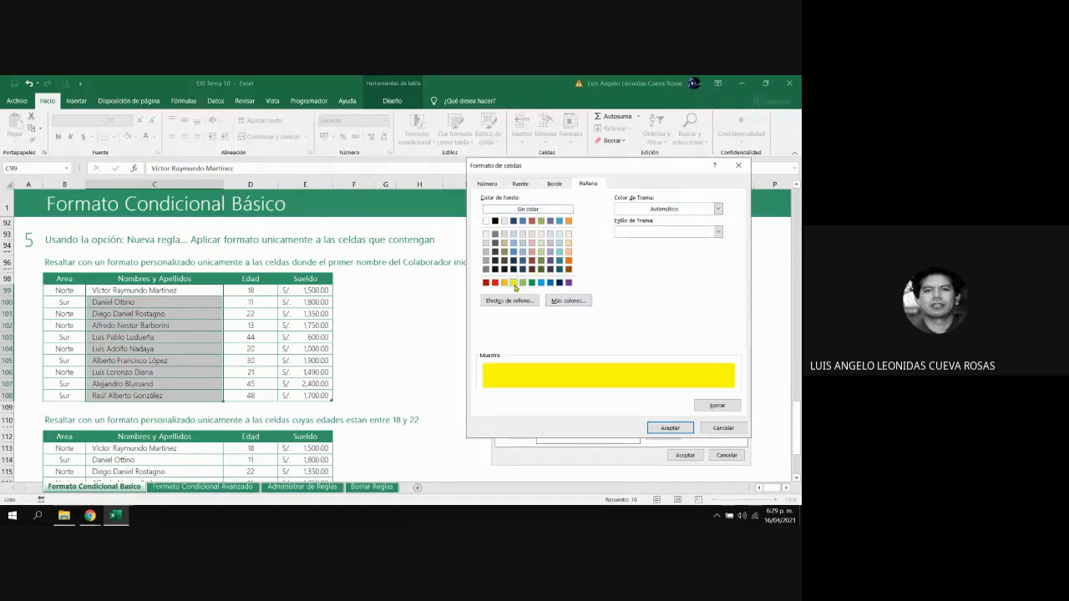
pyautogui.click(673, 428)
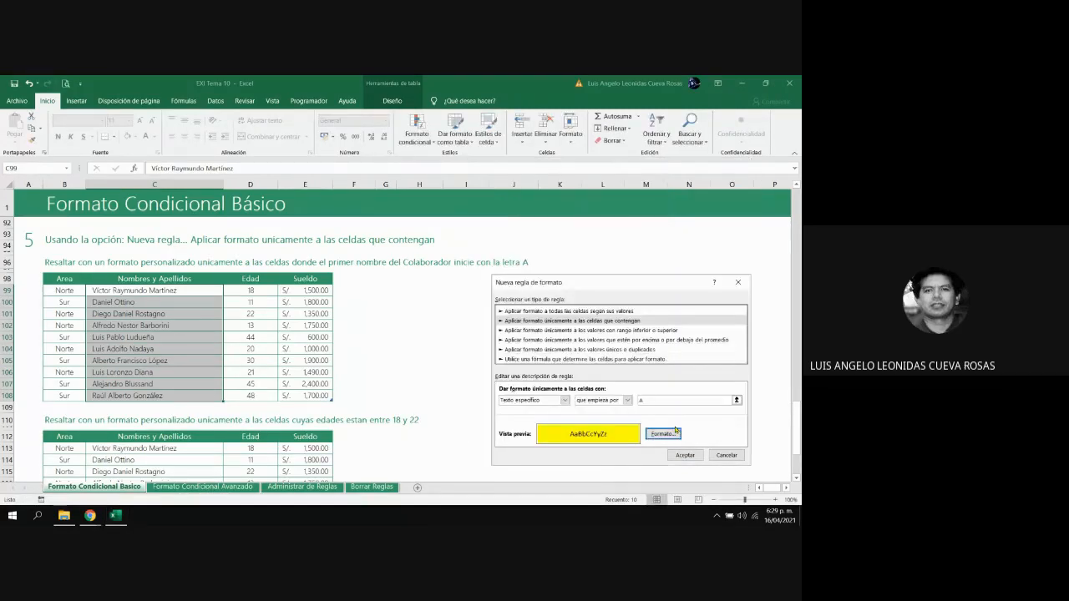
pyautogui.click(684, 456)
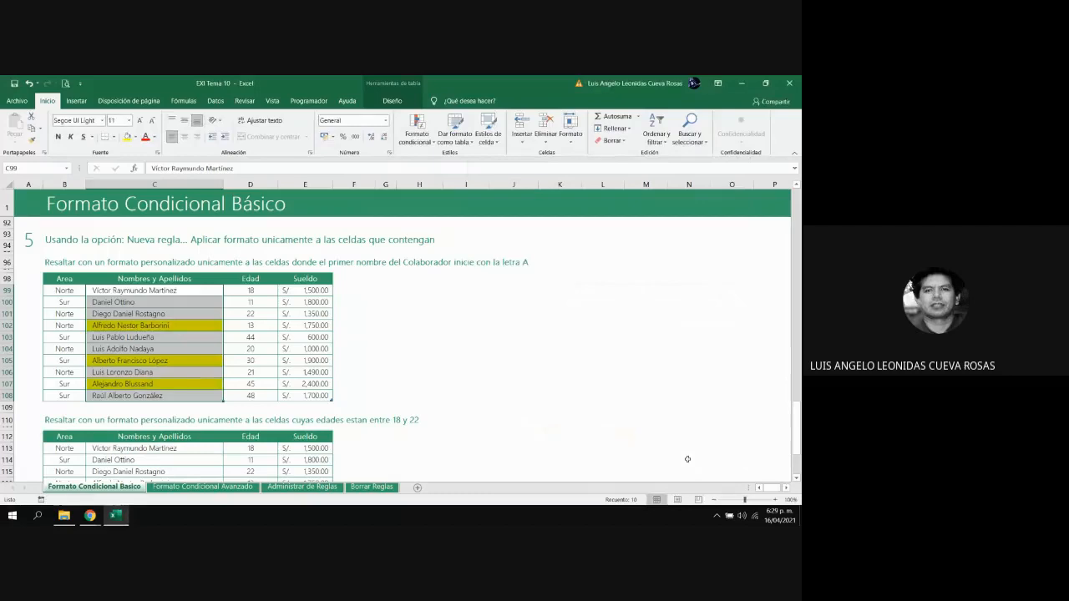
pyautogui.click(269, 351)
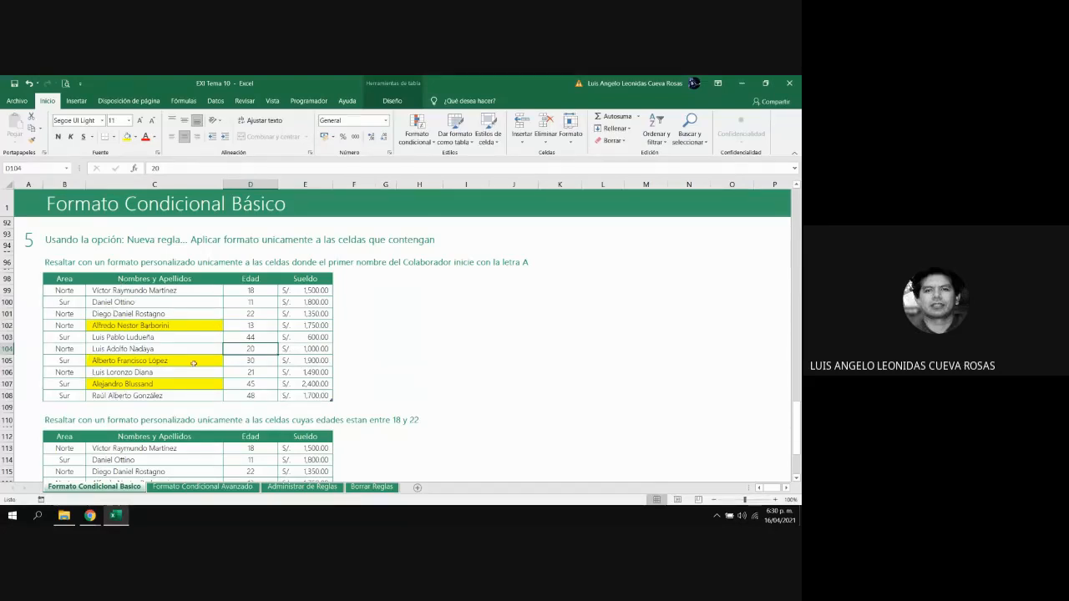
# Test the rule by adding a first name starting with A before the name in C100, and undo that edit
pyautogui.click(116, 303)
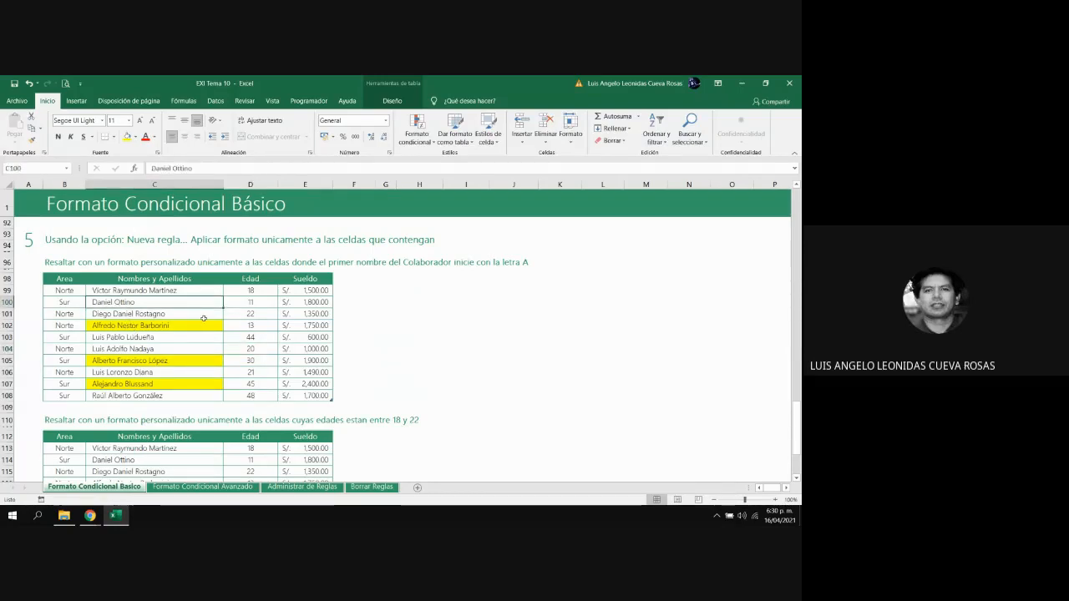
pyautogui.click(152, 168)
pyautogui.write('Angel')
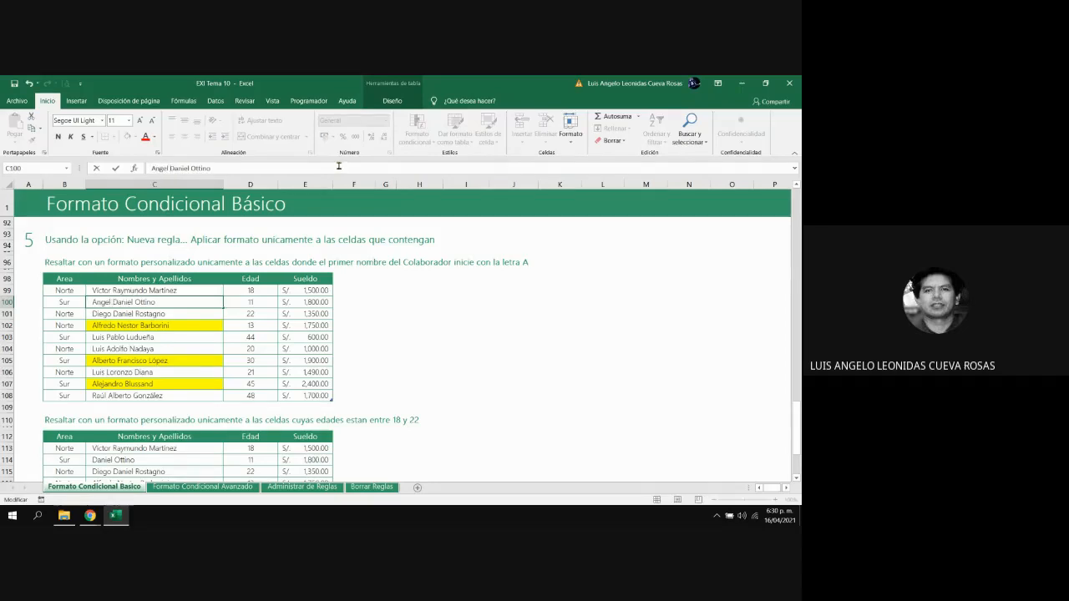
pyautogui.press('Return')
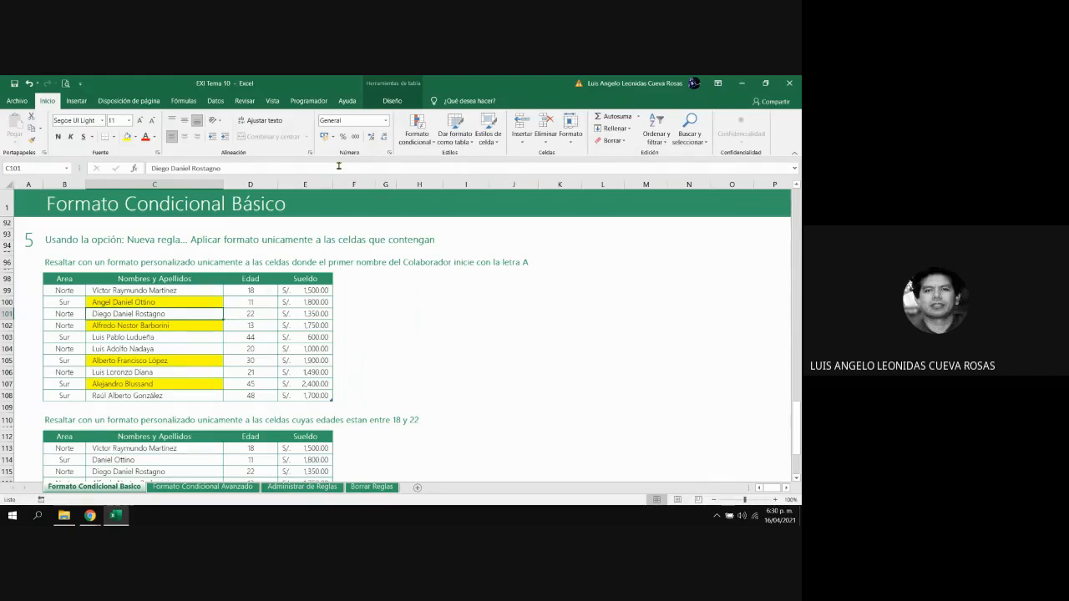
pyautogui.hotkey('ctrl', 'z')
pyautogui.press('Down')
pyautogui.press('Down')
pyautogui.press('Down')
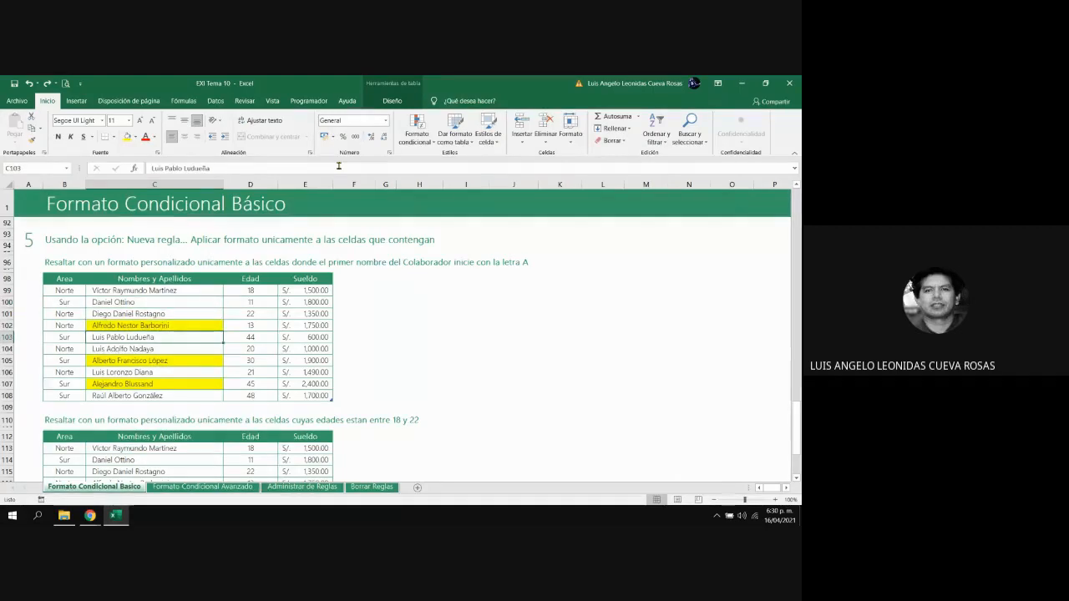
# Start a new rule for the Edad cells D113:D122 that formats only cells containing a given condition
pyautogui.moveTo(798, 430); pyautogui.dragTo(800, 457)
pyautogui.scroll(-2, 620, 445)
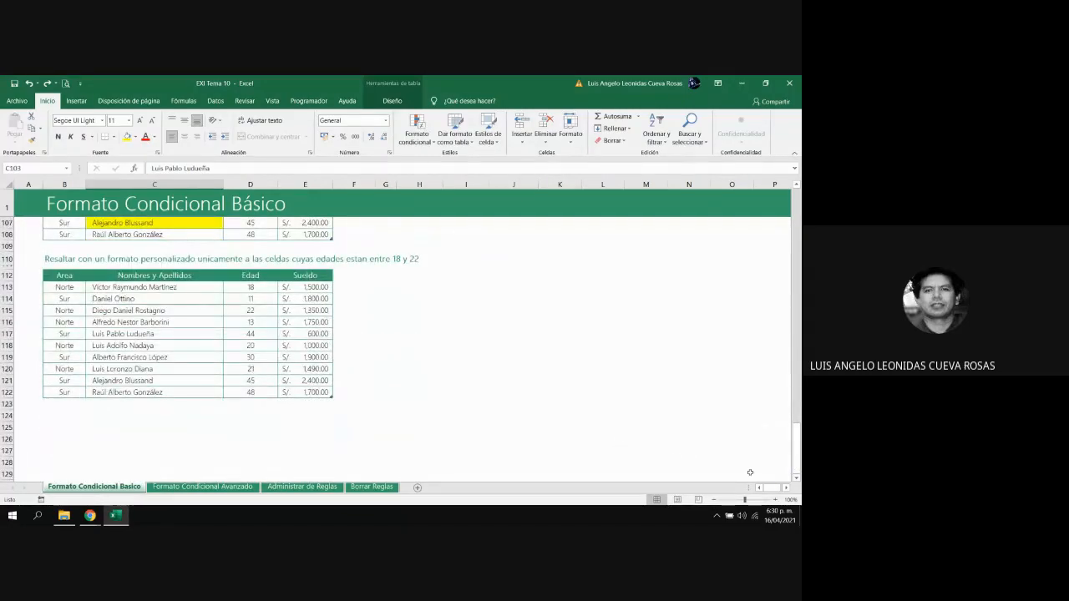
pyautogui.click(795, 480)
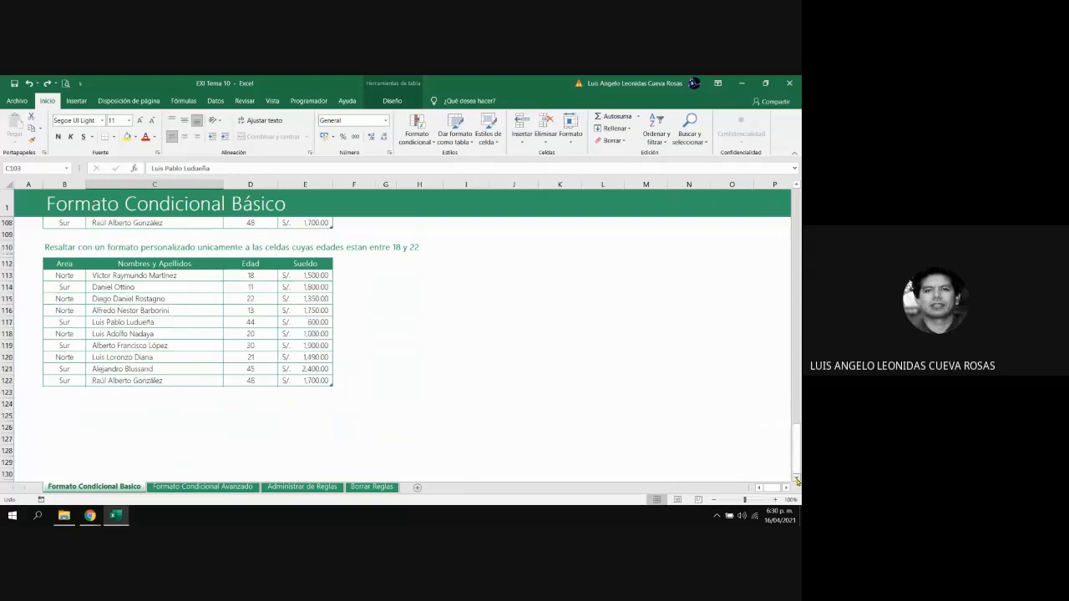
pyautogui.click(796, 480)
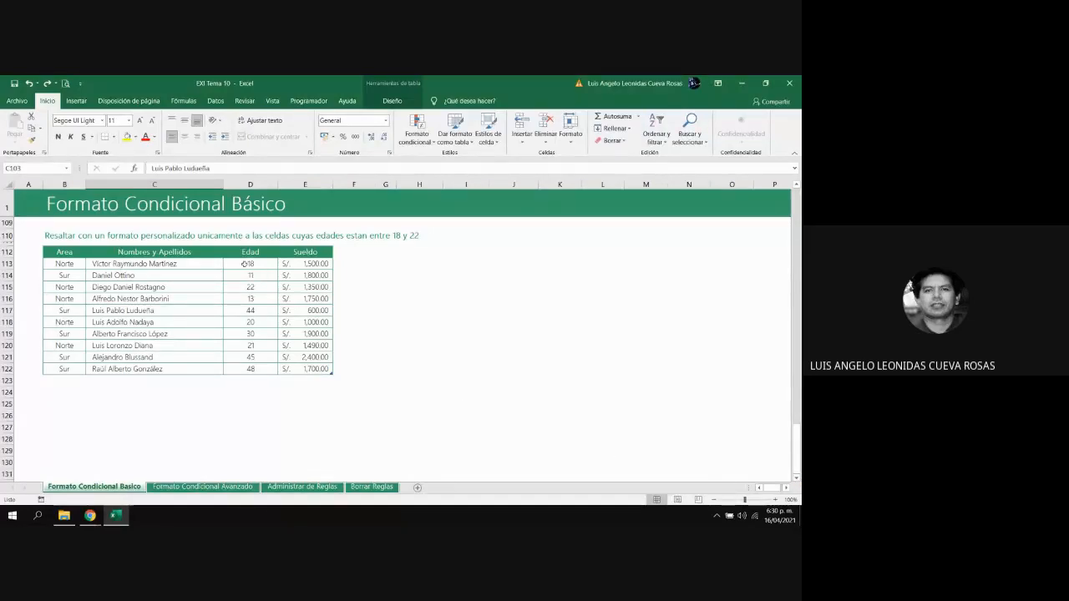
pyautogui.moveTo(244, 264); pyautogui.dragTo(251, 369)
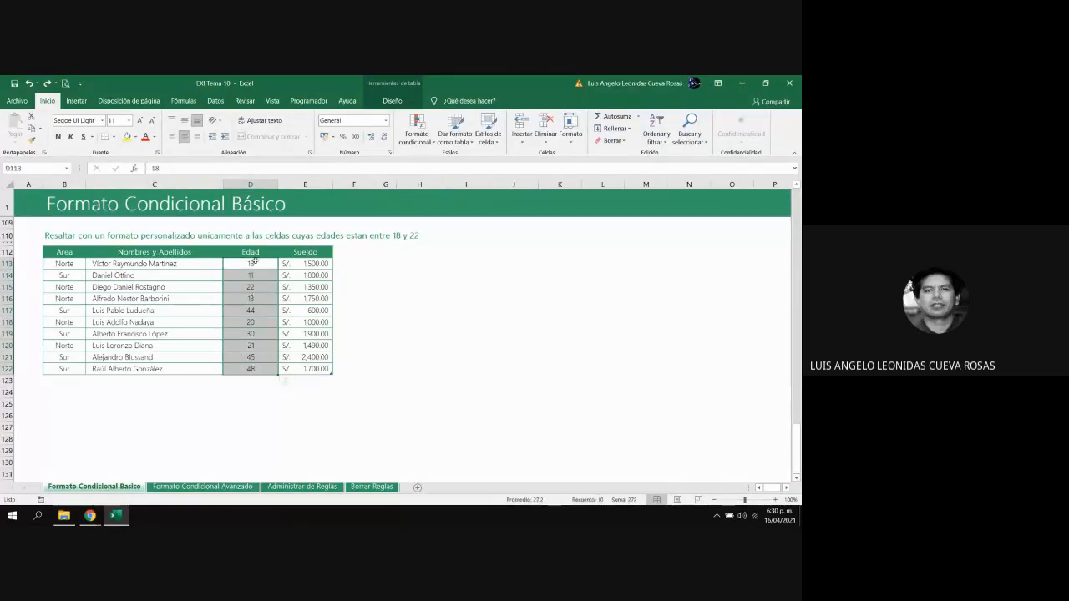
pyautogui.click(432, 146)
pyautogui.click(451, 276)
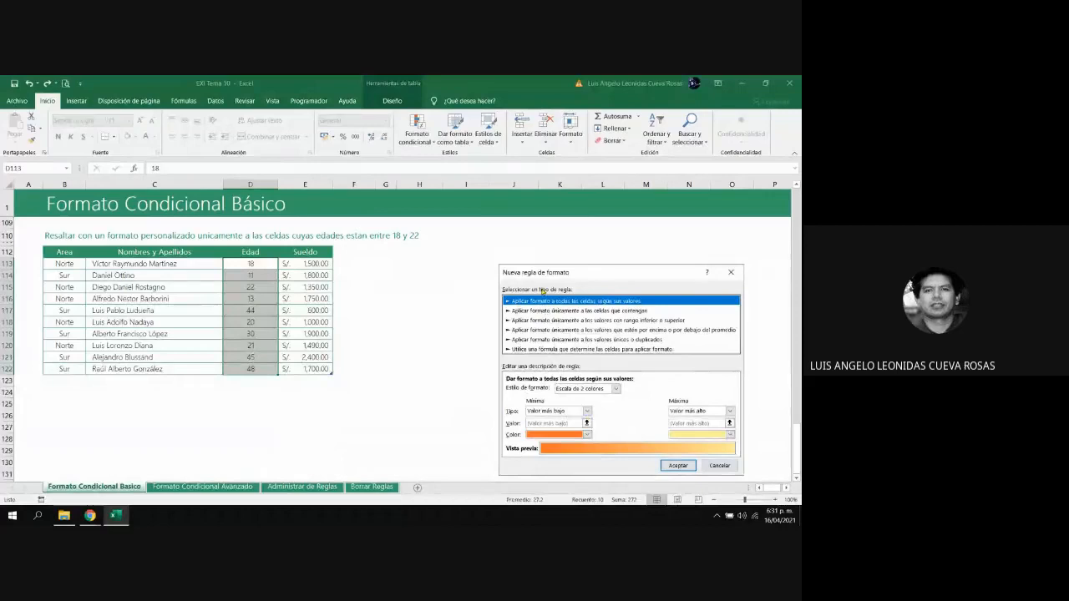
pyautogui.click(542, 311)
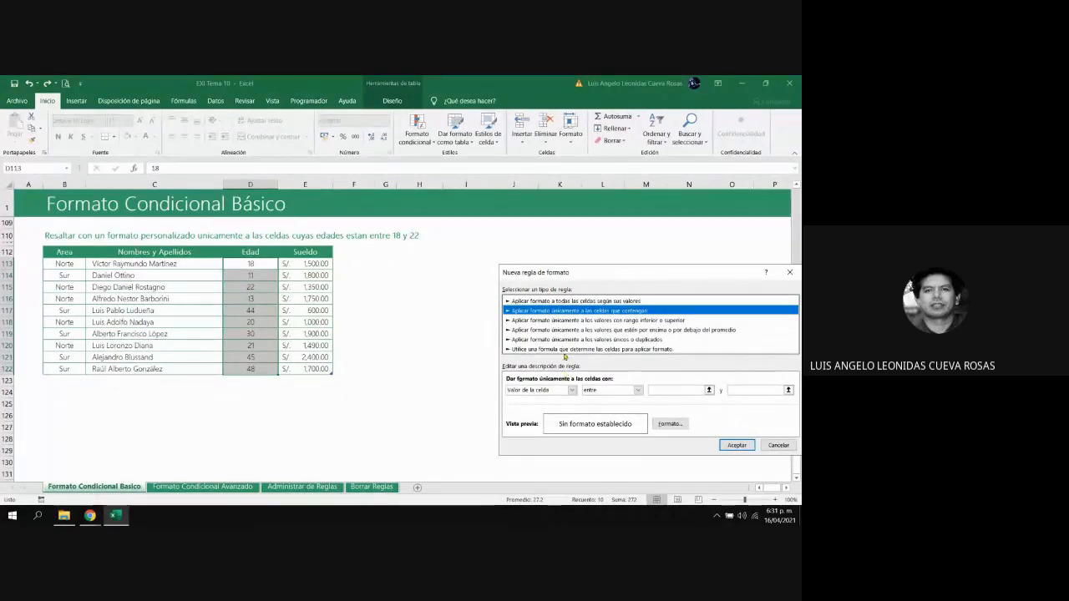
# Look through the settings of the other rule types and return to formatting only cells that contain a condition
pyautogui.click(565, 324)
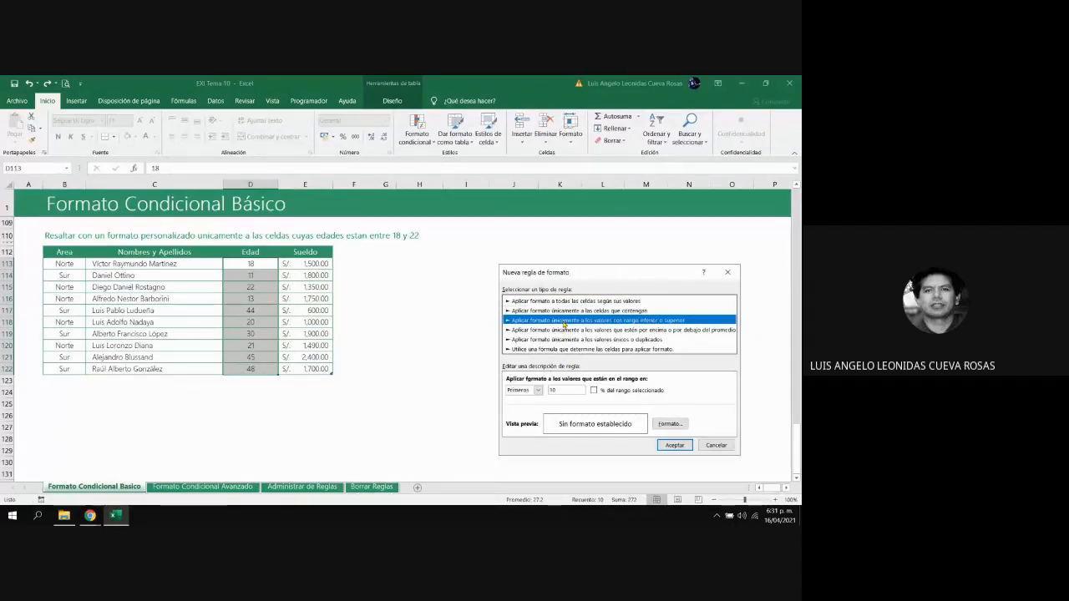
pyautogui.click(558, 330)
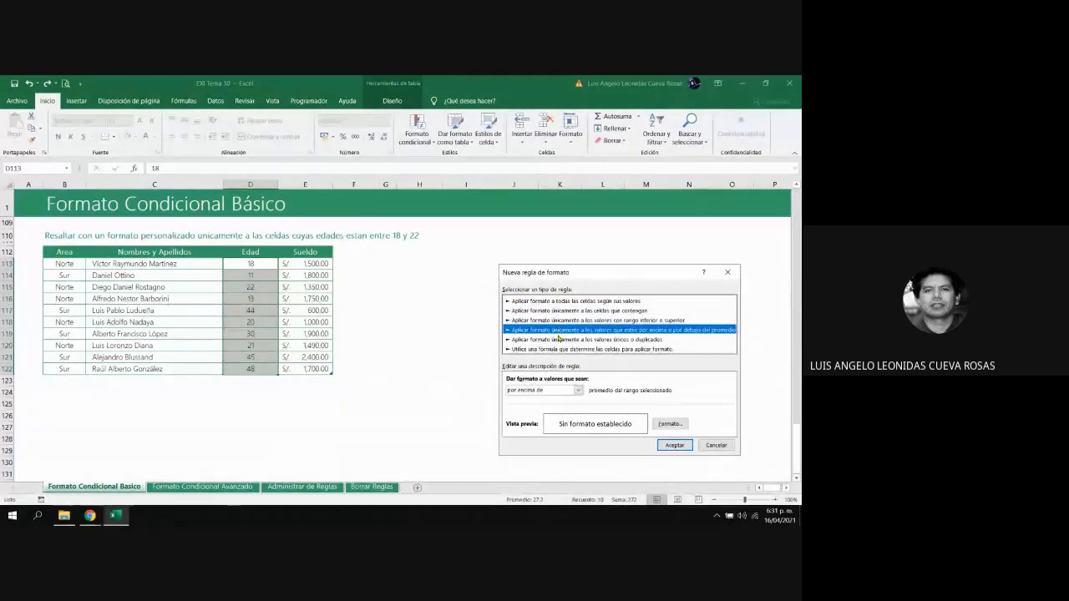
pyautogui.click(558, 340)
pyautogui.click(559, 349)
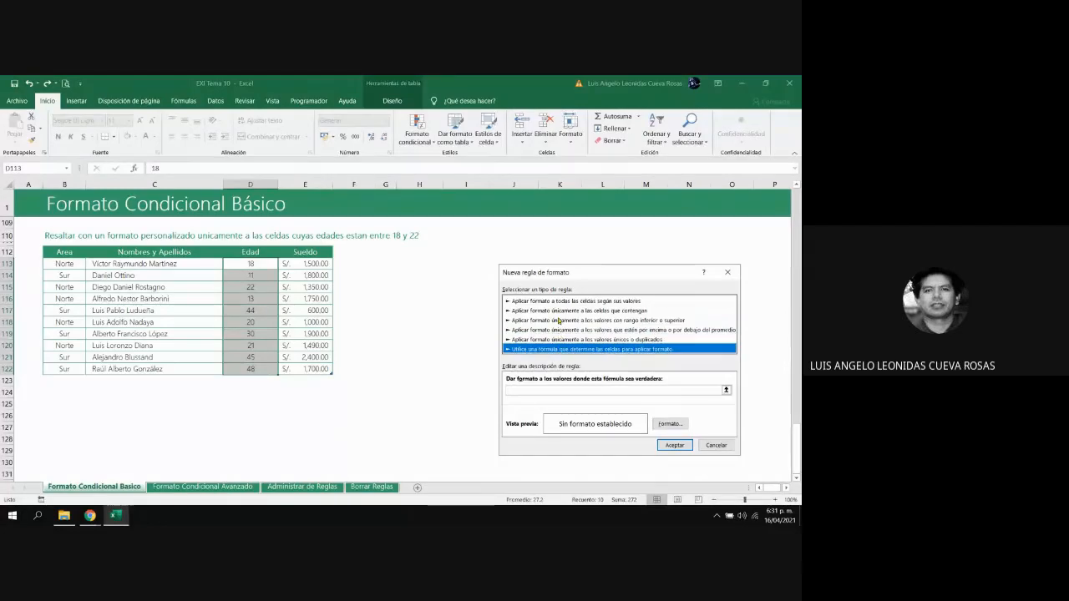
pyautogui.click(558, 311)
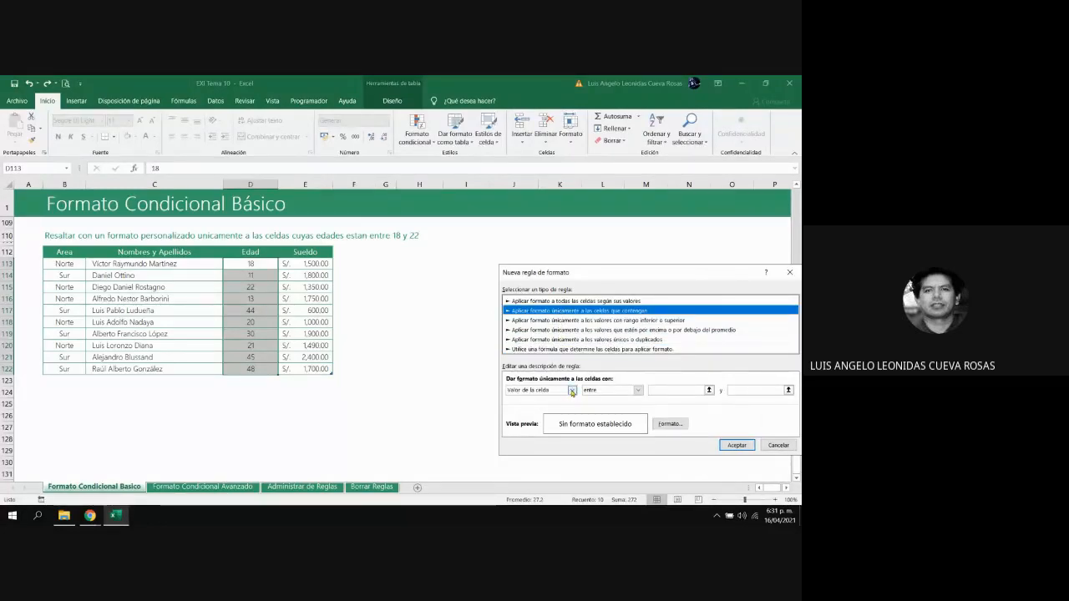
# Set the rule's condition to Valor de la celda entre 18 and 22
pyautogui.click(572, 391)
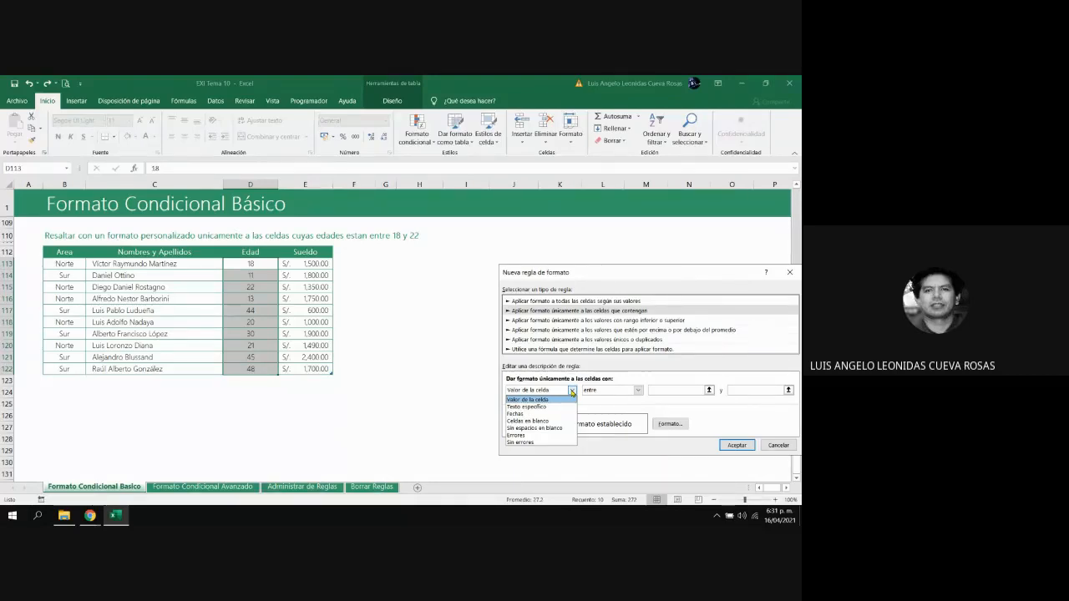
pyautogui.click(572, 391)
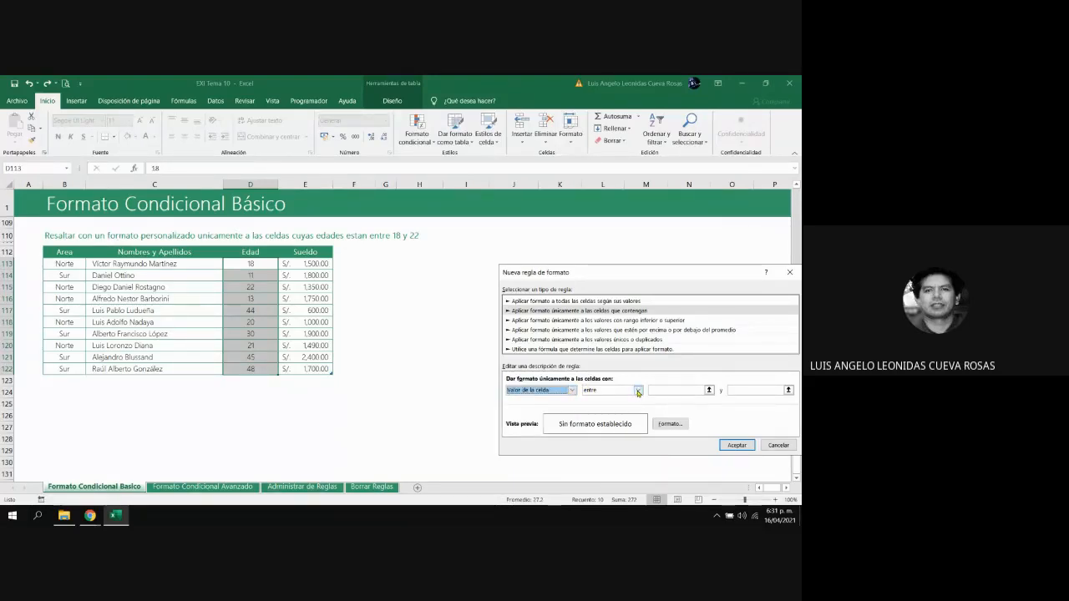
pyautogui.click(638, 391)
pyautogui.click(639, 391)
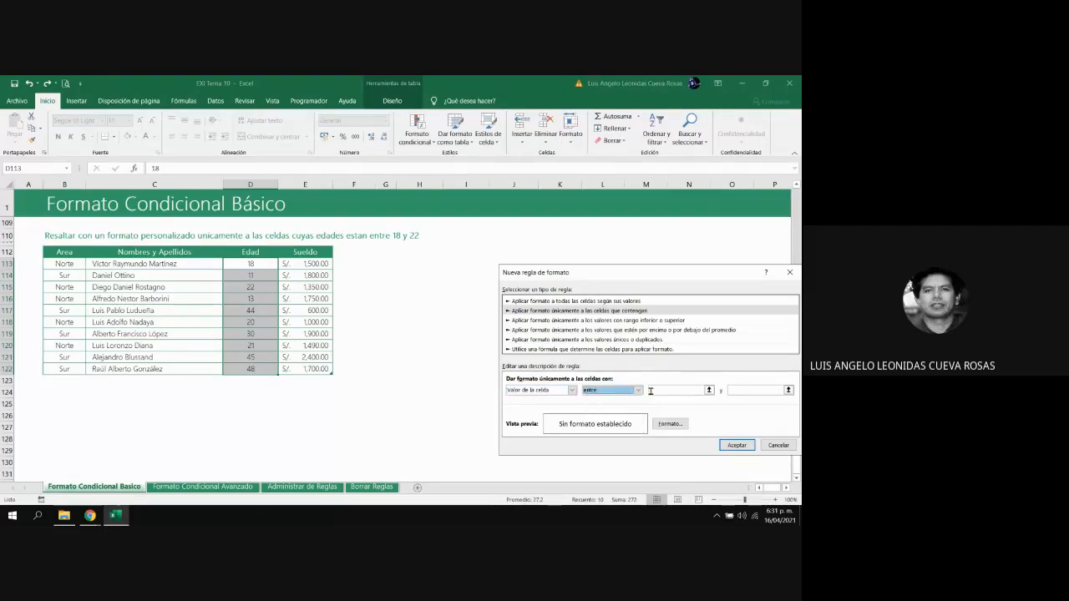
pyautogui.click(659, 391)
pyautogui.write('18')
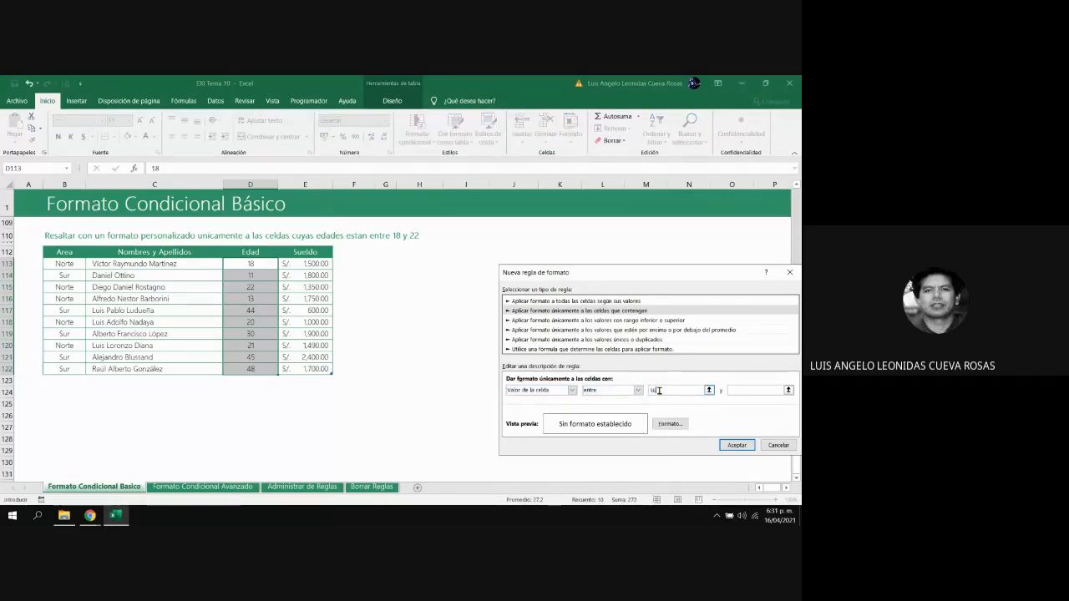
pyautogui.click(740, 390)
pyautogui.write('22')
# Give the matching ages a dark blue fill with white bold (Negrita) text and apply the rule
pyautogui.click(670, 424)
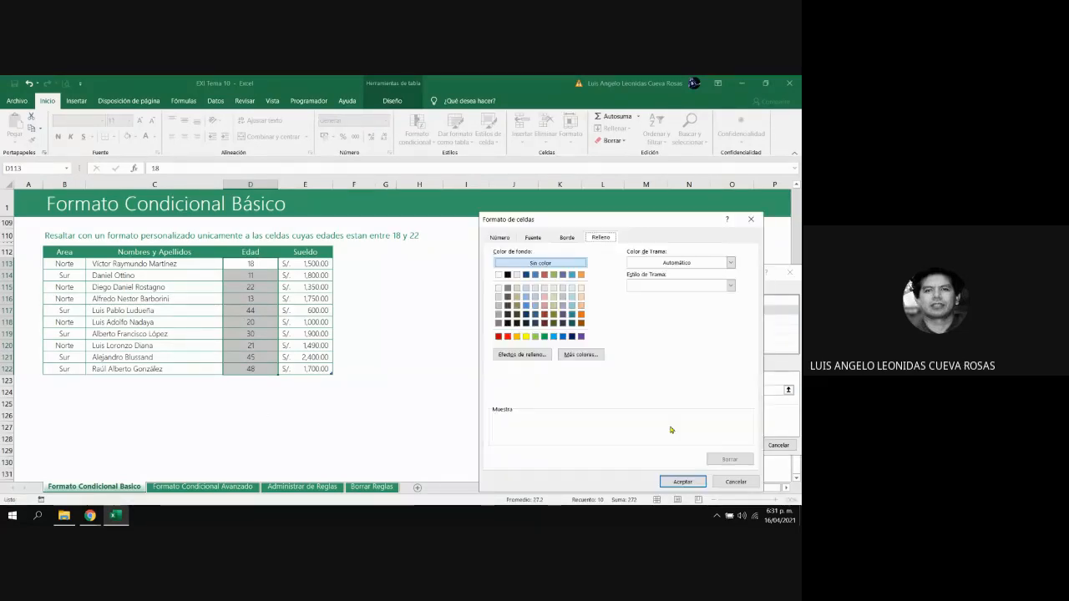
pyautogui.click(572, 336)
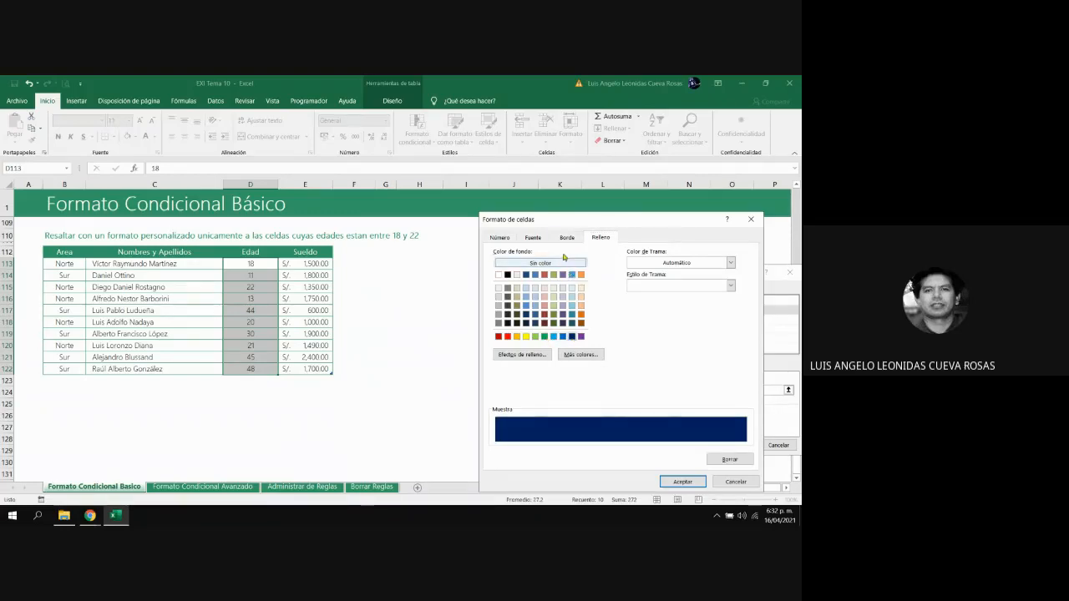
pyautogui.click(533, 238)
pyautogui.click(675, 328)
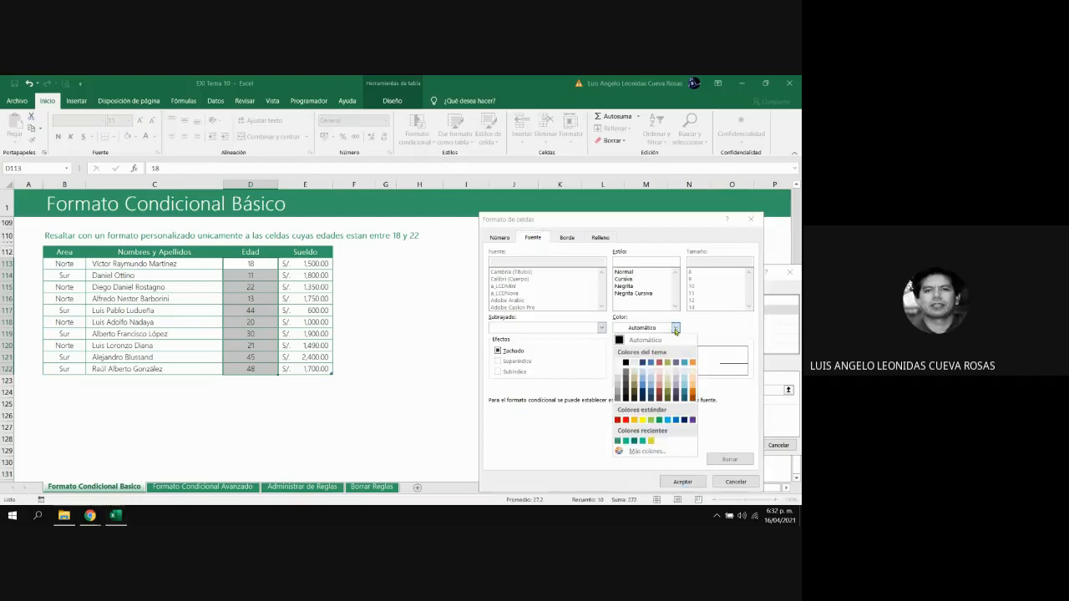
pyautogui.click(642, 365)
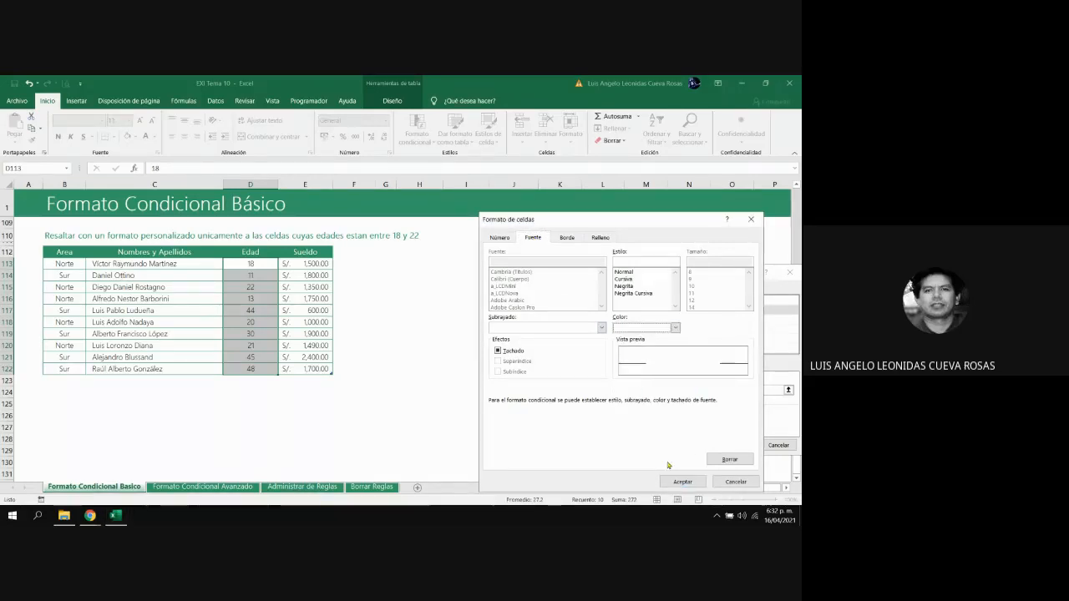
pyautogui.click(626, 286)
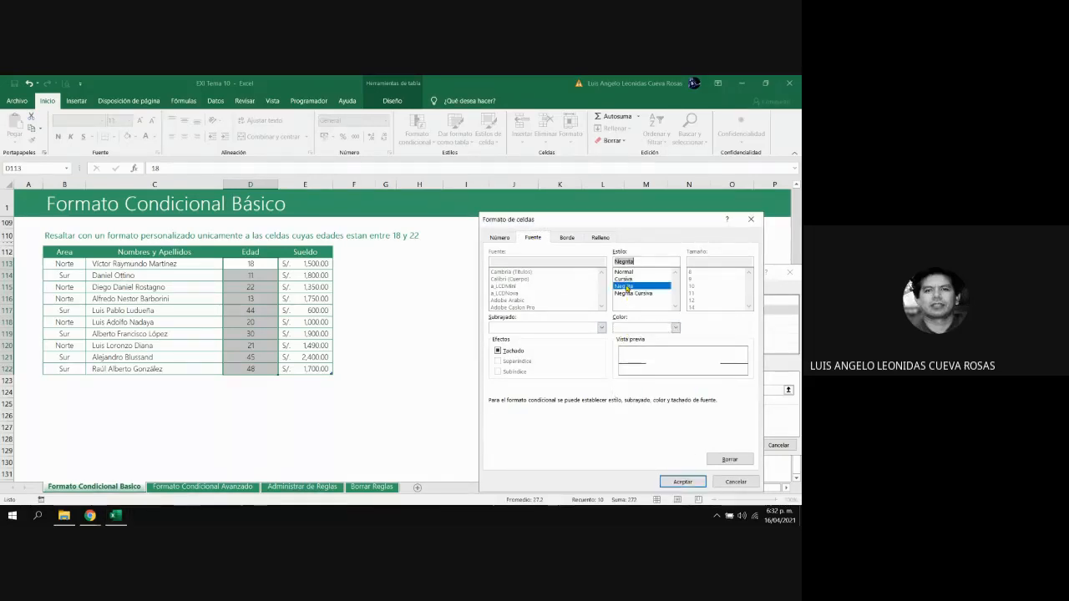
pyautogui.click(682, 482)
pyautogui.click(737, 446)
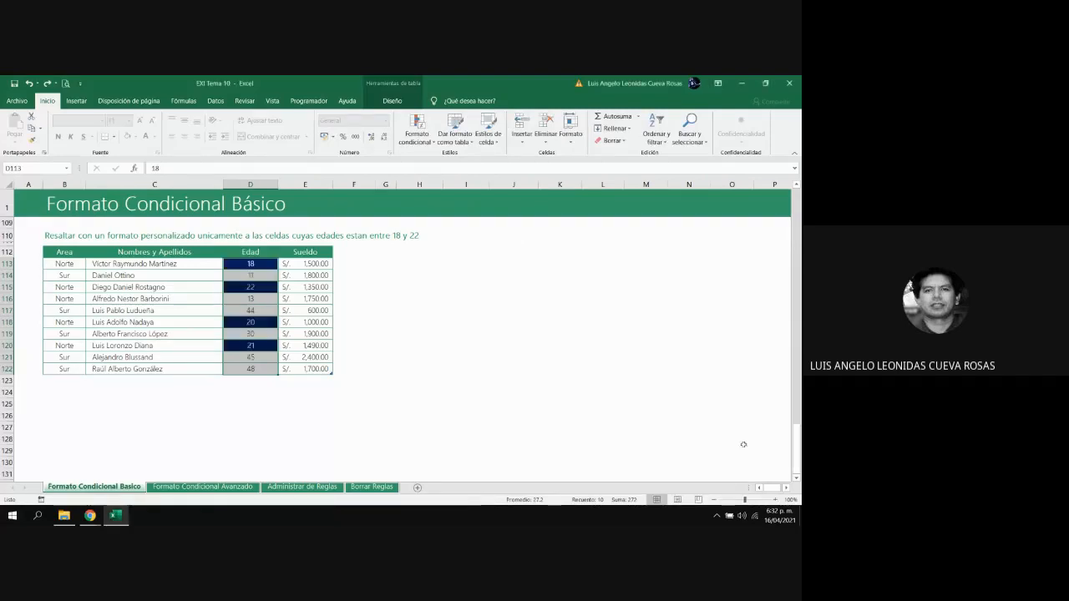
pyautogui.click(426, 393)
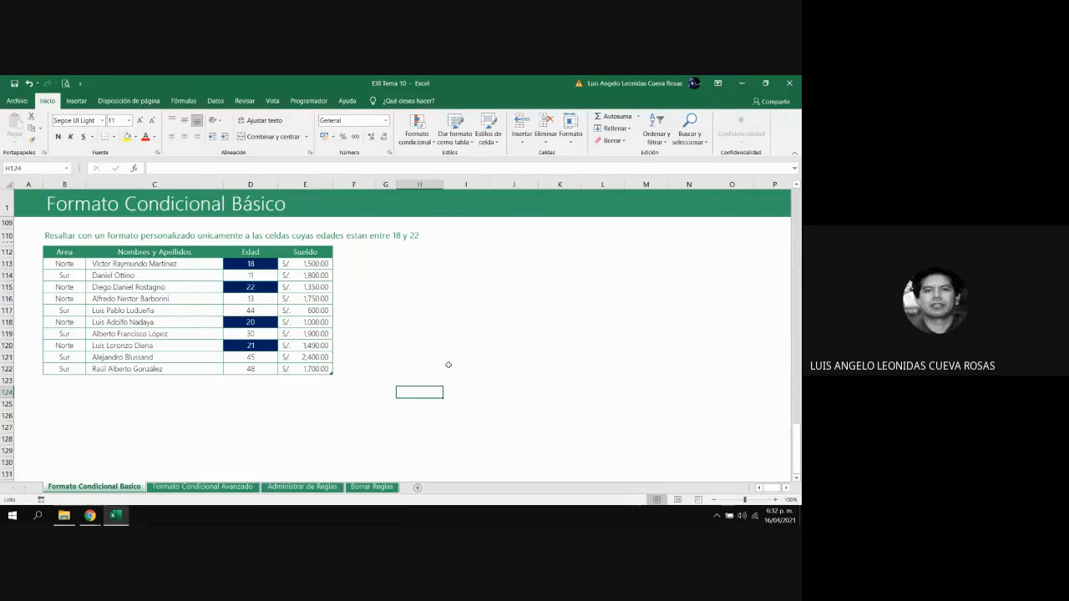
# Review the completed exercises on the Formato Condicional Básico sheet, back to its introduction and the first table's % values
pyautogui.scroll(2, 448, 365)
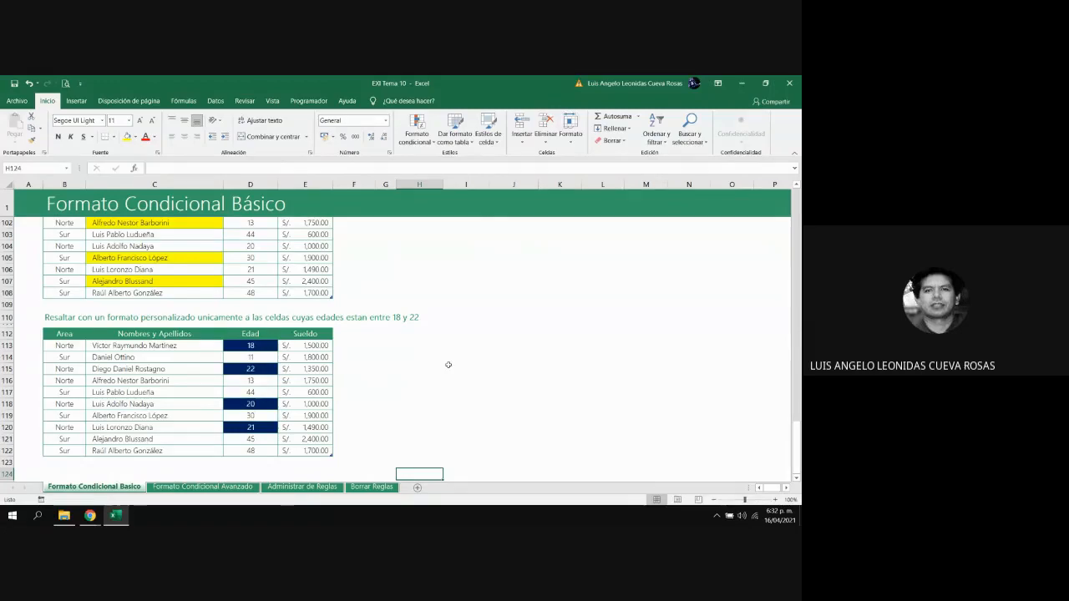
pyautogui.scroll(20, 448, 365)
pyautogui.scroll(9, 448, 364)
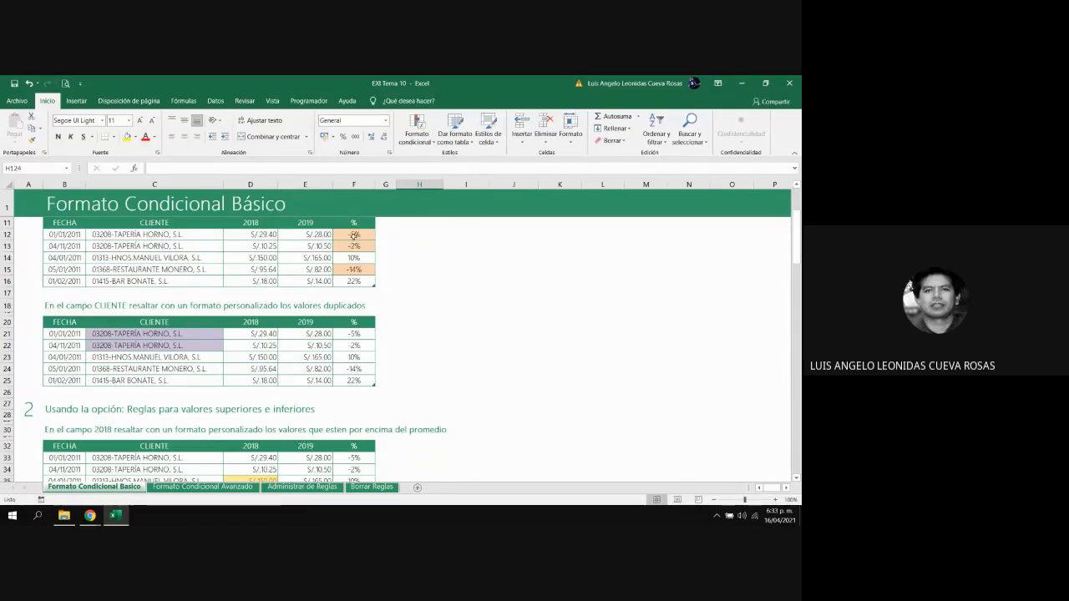
pyautogui.moveTo(354, 237); pyautogui.dragTo(350, 284)
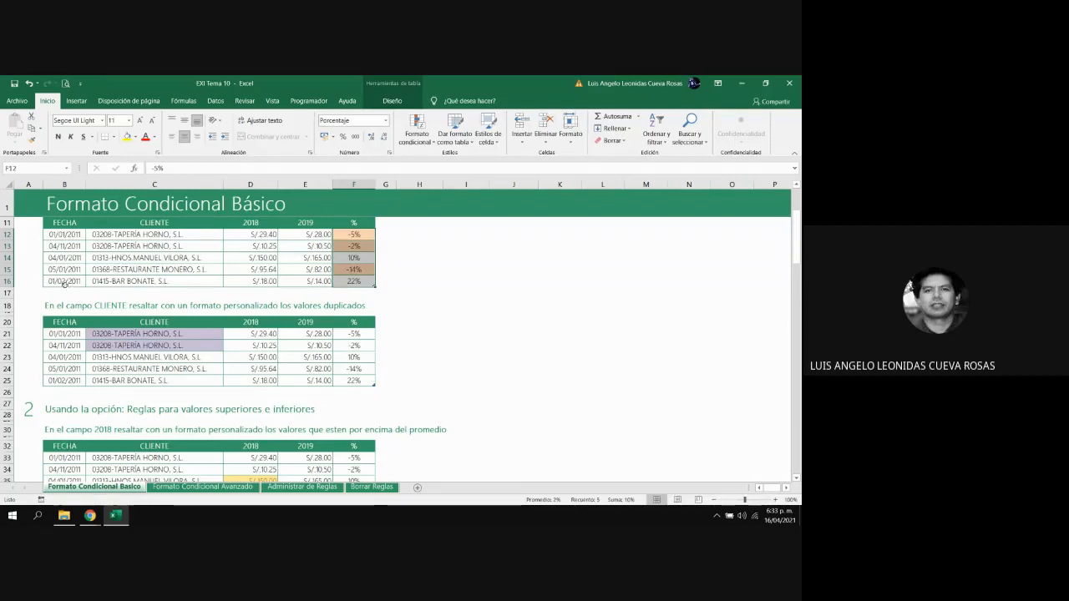
pyautogui.scroll(3, 63, 284)
pyautogui.click(25, 222)
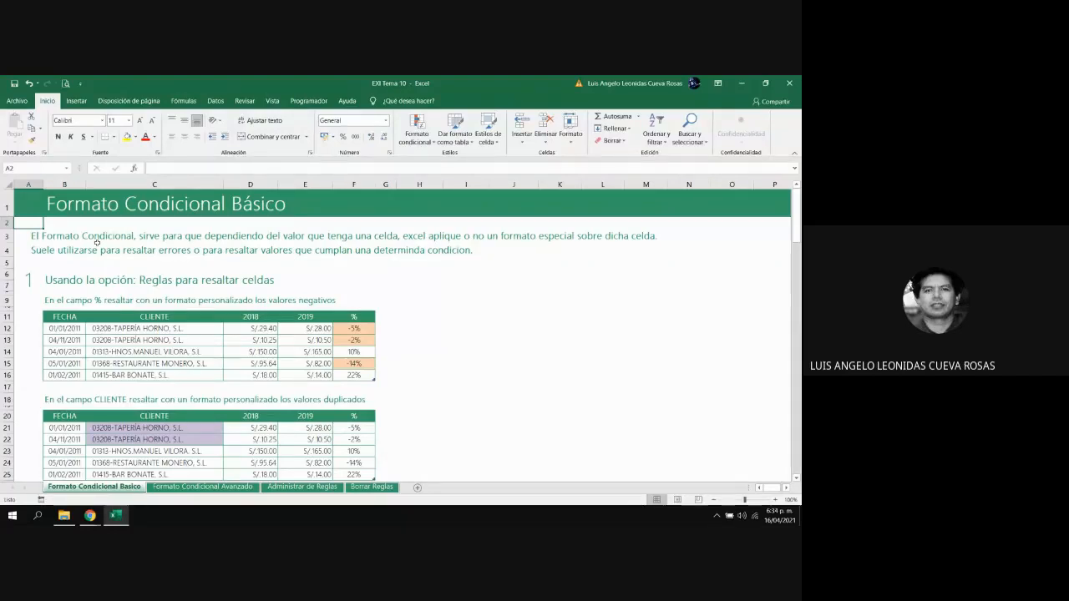
# Look through the conditional formatting categories, from the highlight cells rules to the icon sets, without applying any
pyautogui.click(416, 130)
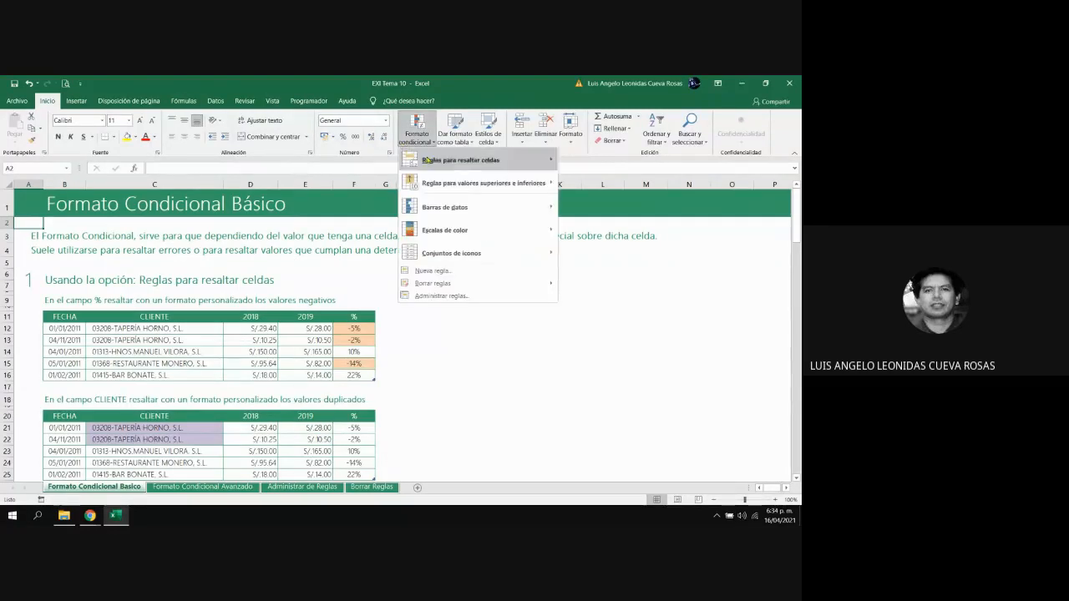
pyautogui.moveTo(513, 168)
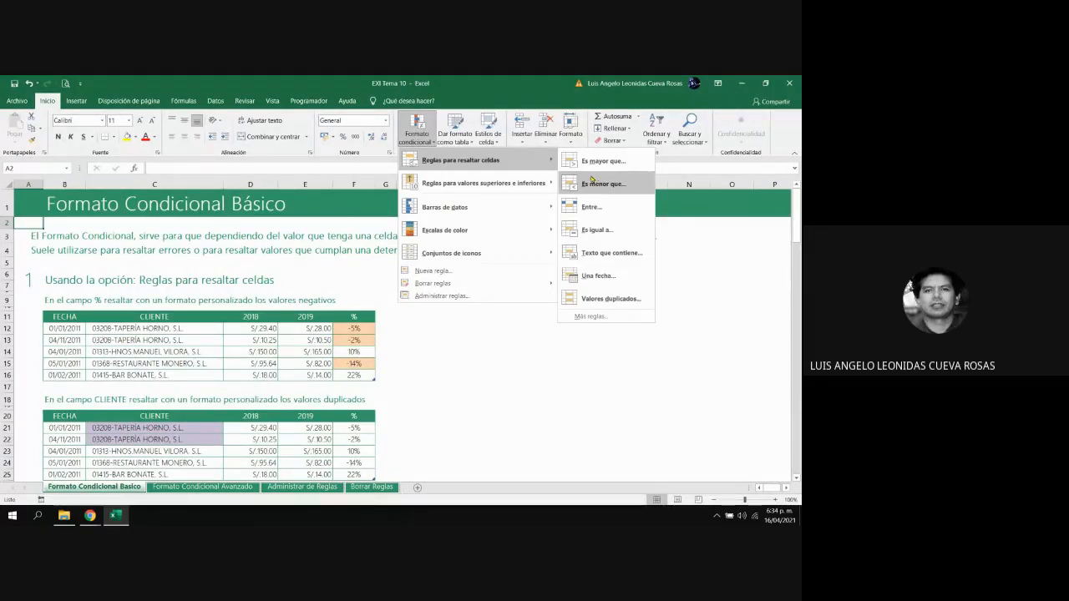
pyautogui.moveTo(517, 189)
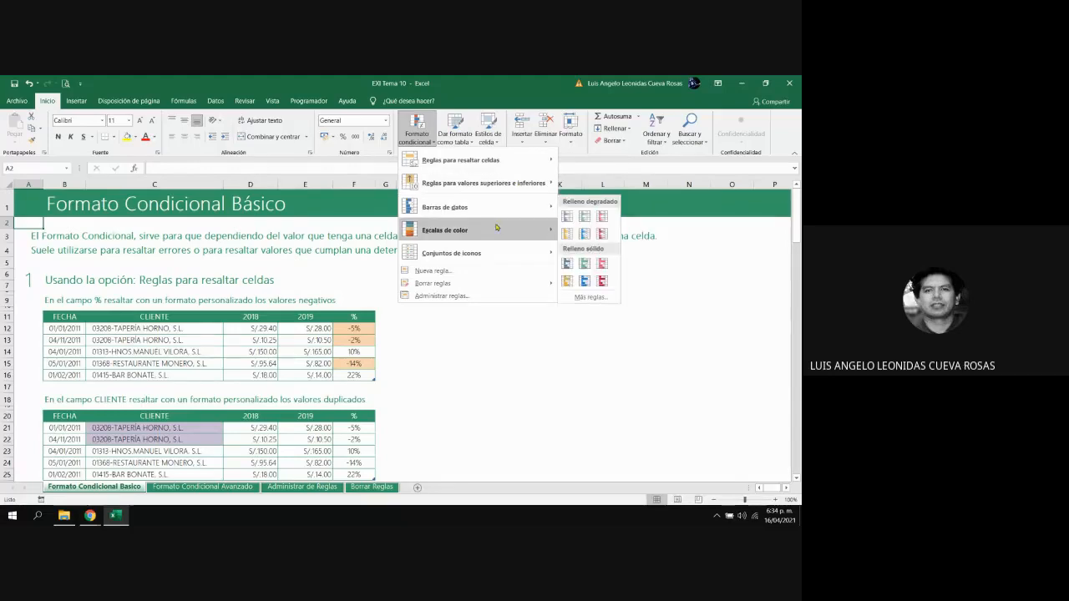
pyautogui.moveTo(493, 253)
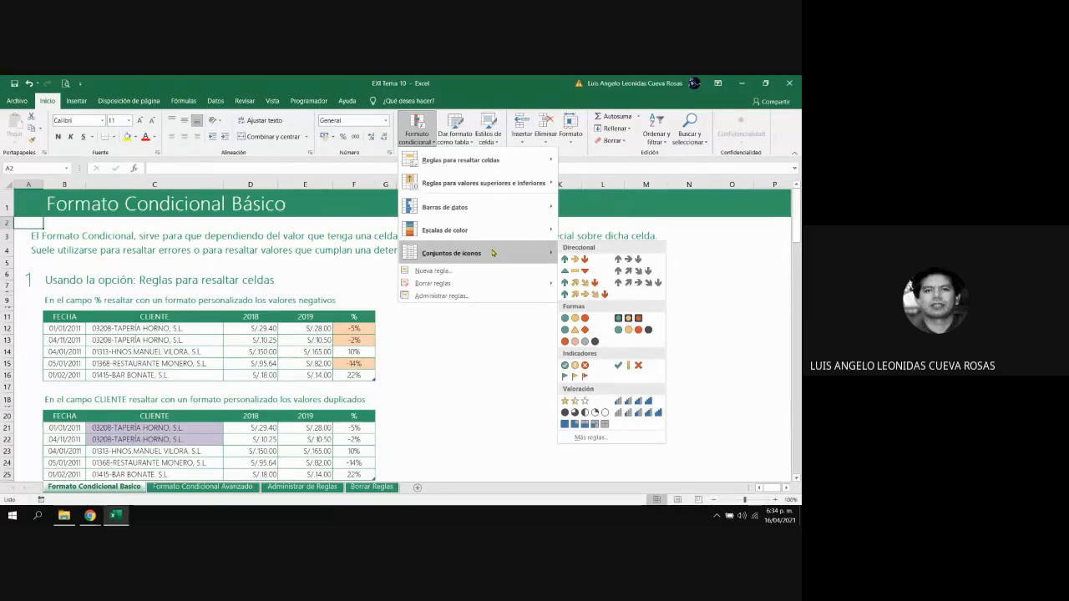
pyautogui.click(451, 322)
# Switch to the Formato Condicional Avanzado sheet
pyautogui.scroll(-2, 396, 324)
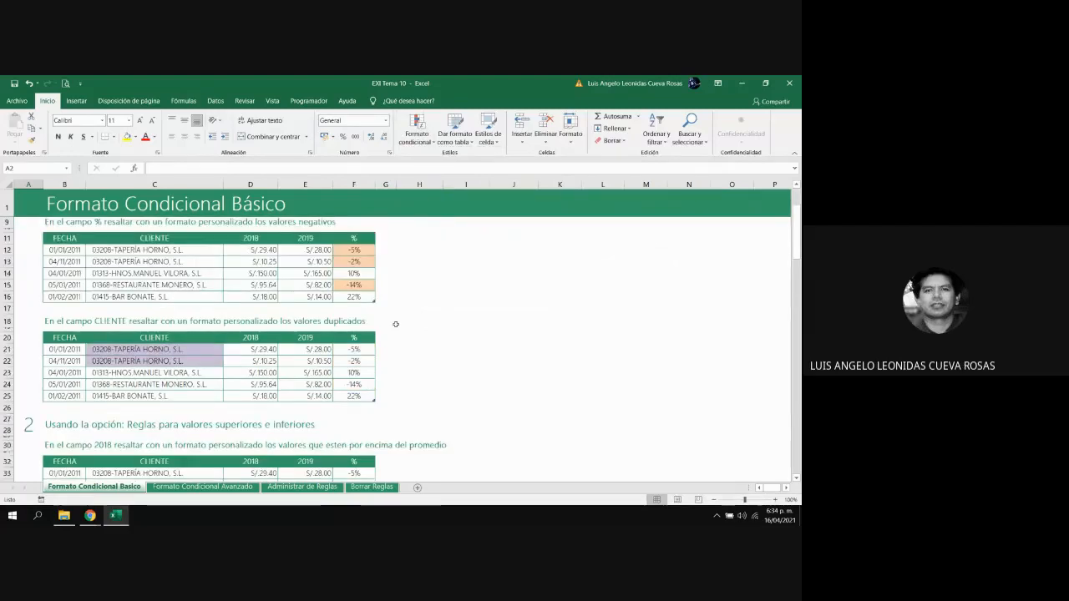
pyautogui.scroll(-7, 395, 324)
pyautogui.scroll(9, 393, 323)
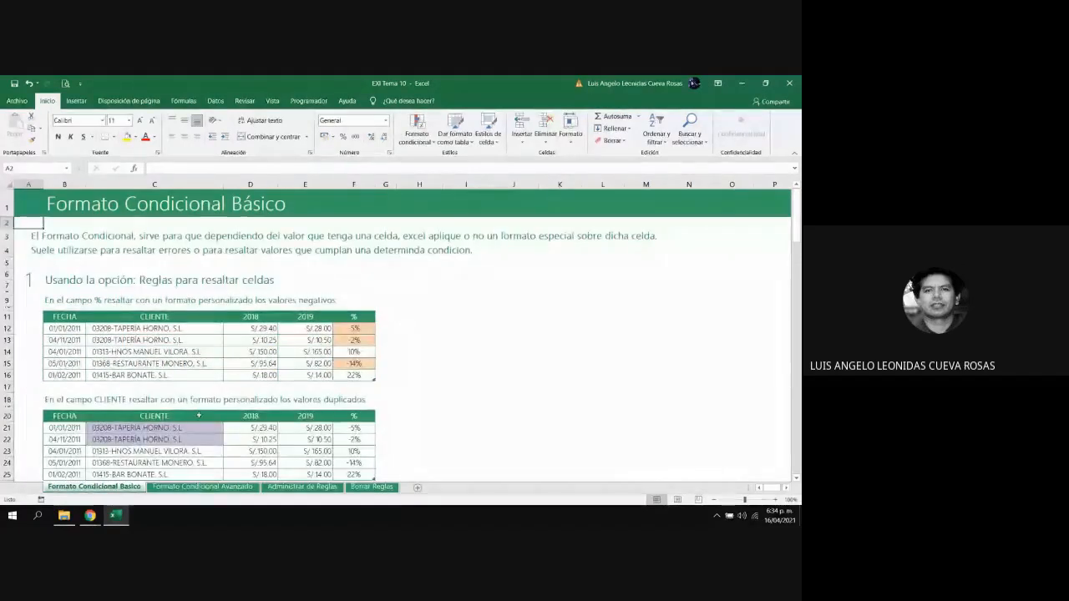
pyautogui.click(194, 488)
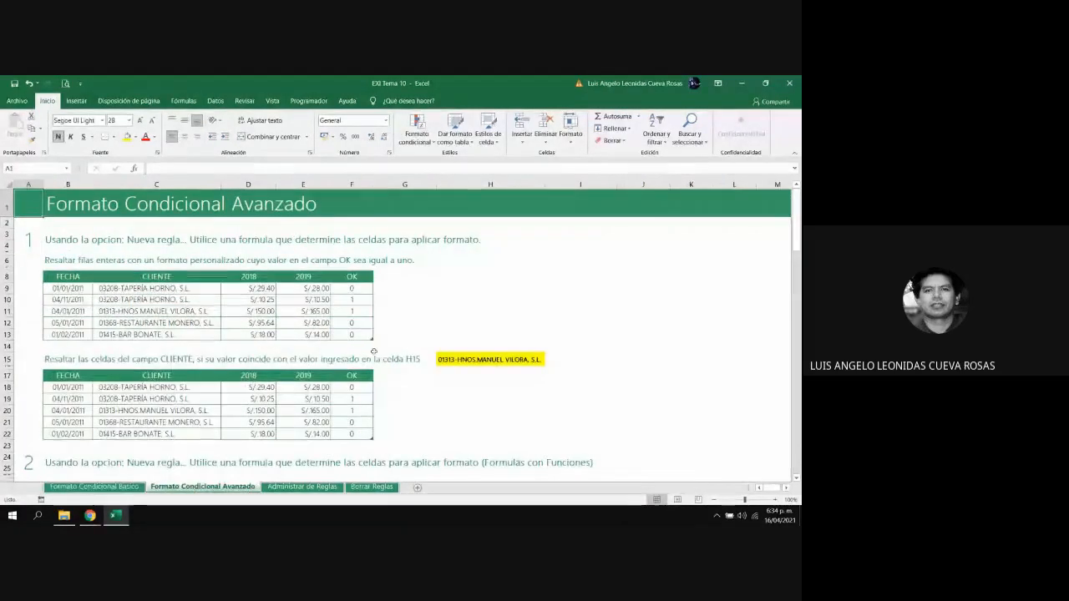
pyautogui.click(501, 276)
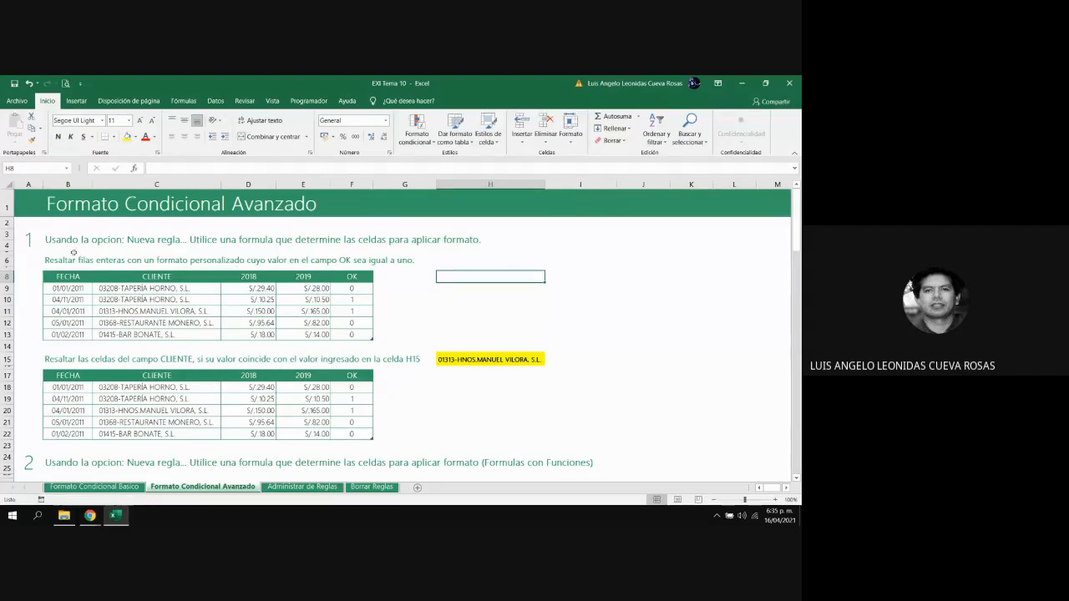
# Examine the first exercise's instruction, the OK column and the table rows whose OK value is one
pyautogui.click(6, 261)
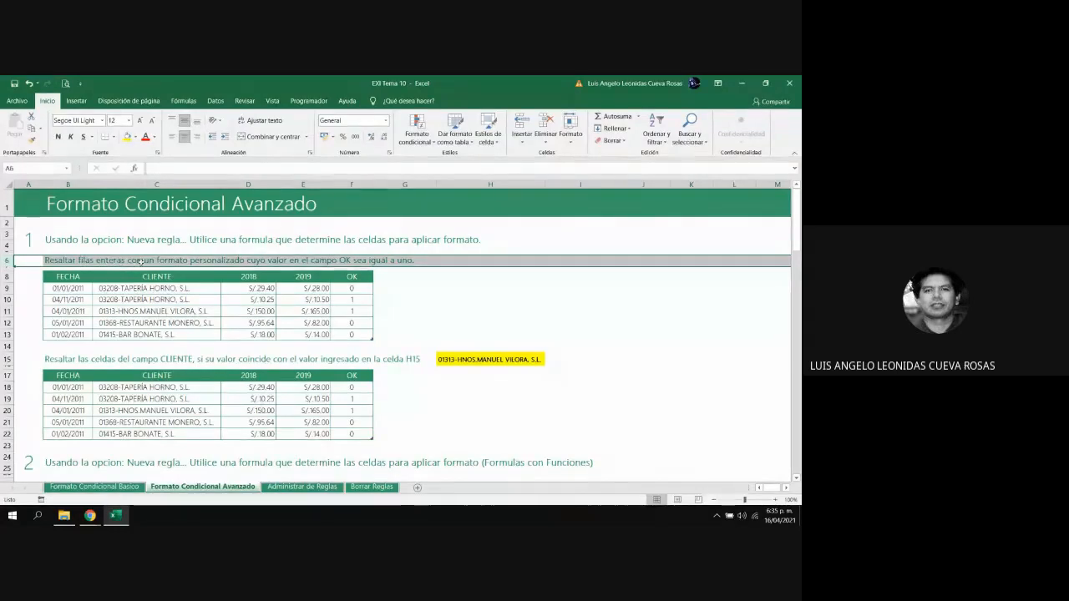
pyautogui.click(240, 300)
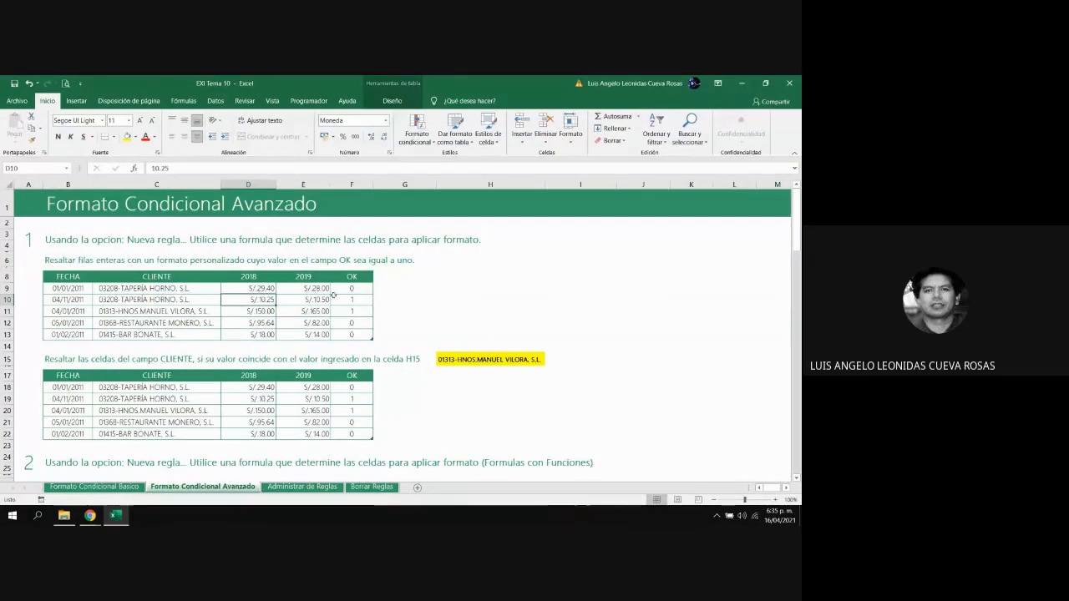
pyautogui.moveTo(350, 288); pyautogui.dragTo(353, 333)
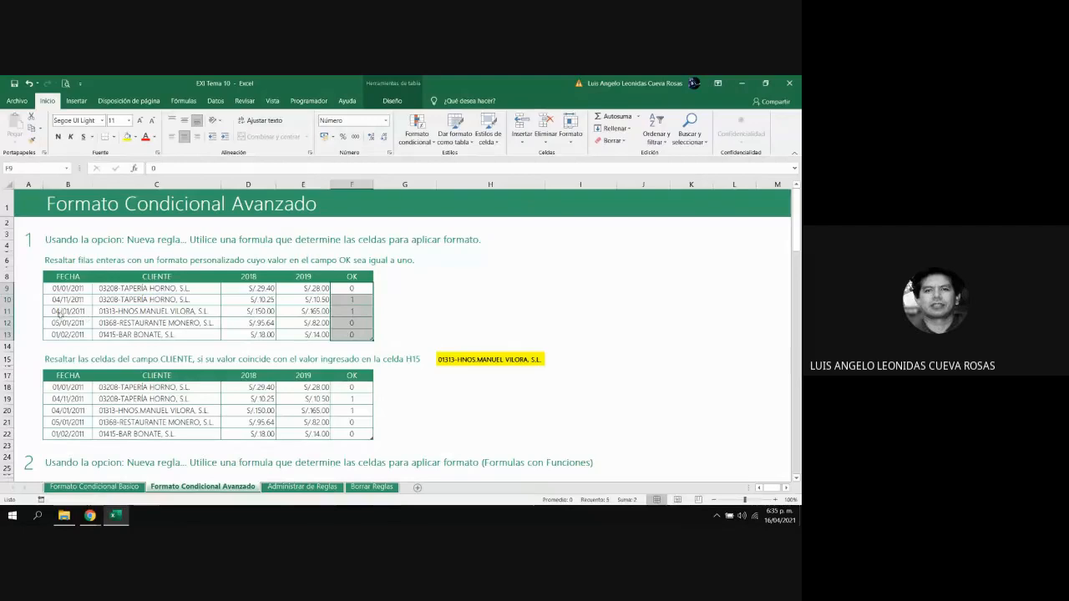
pyautogui.moveTo(61, 313); pyautogui.dragTo(368, 312)
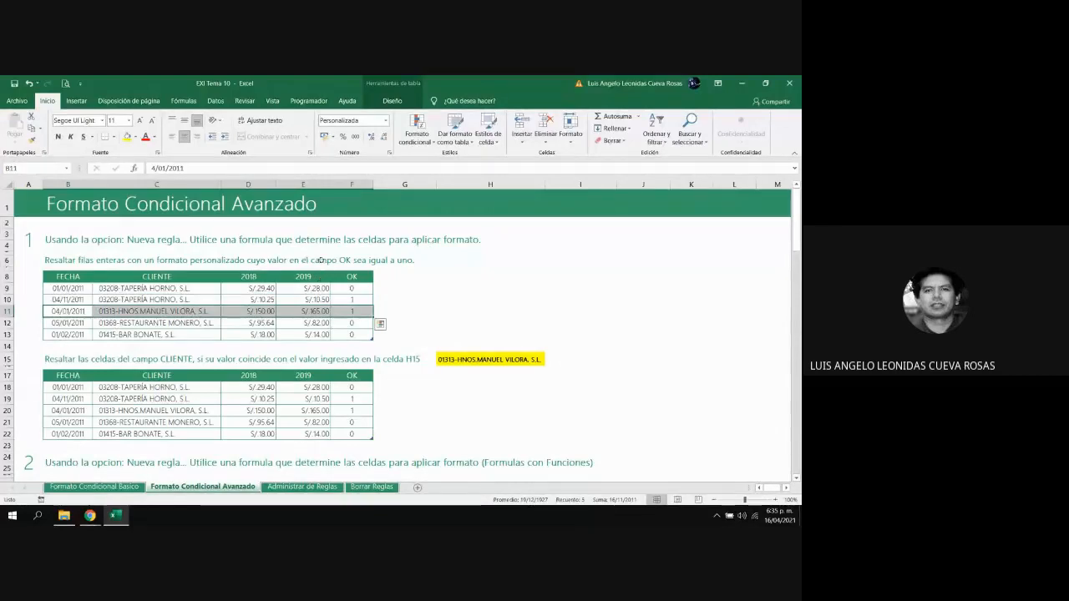
pyautogui.click(349, 272)
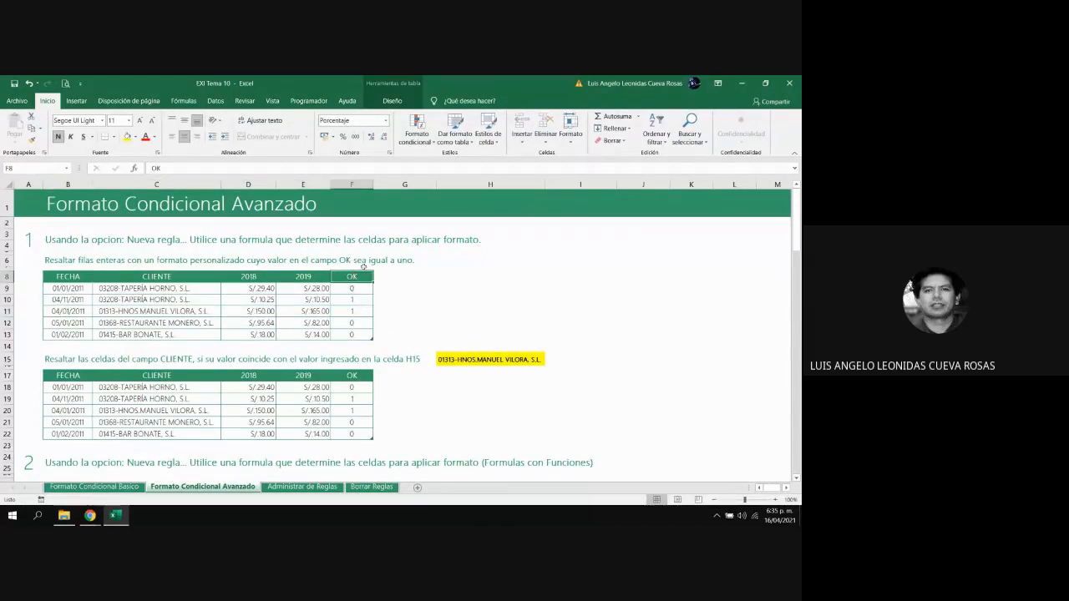
pyautogui.click(356, 300)
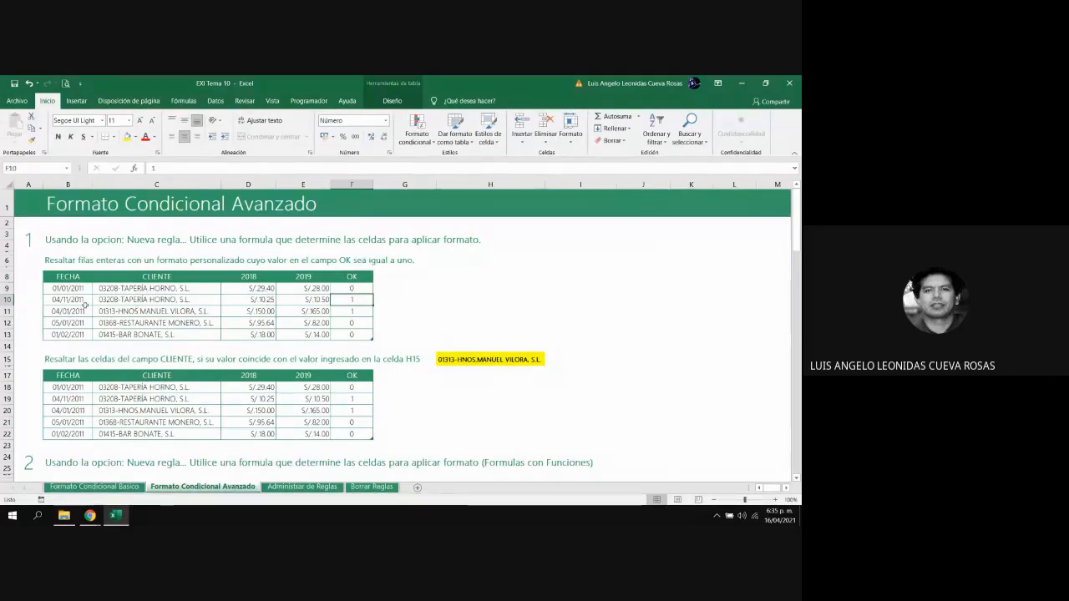
pyautogui.moveTo(76, 300); pyautogui.dragTo(341, 299)
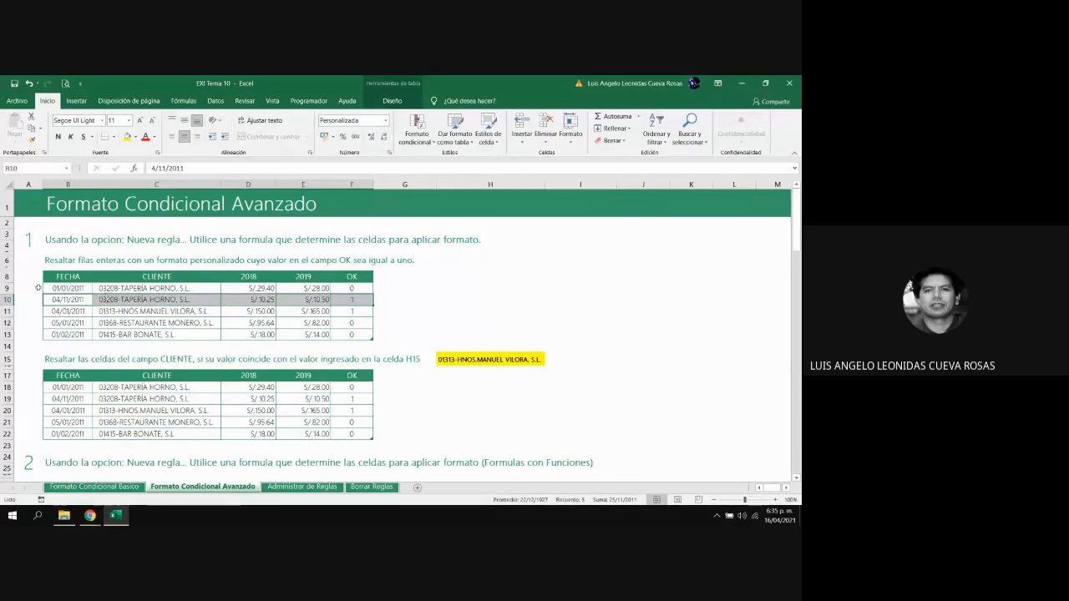
pyautogui.click(359, 301)
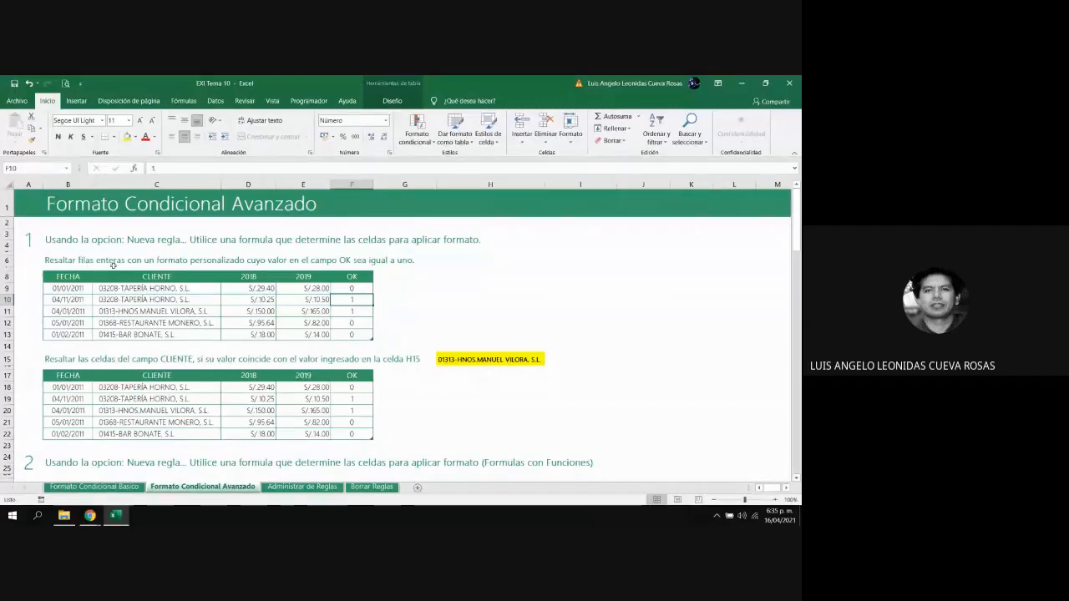
pyautogui.click(67, 292)
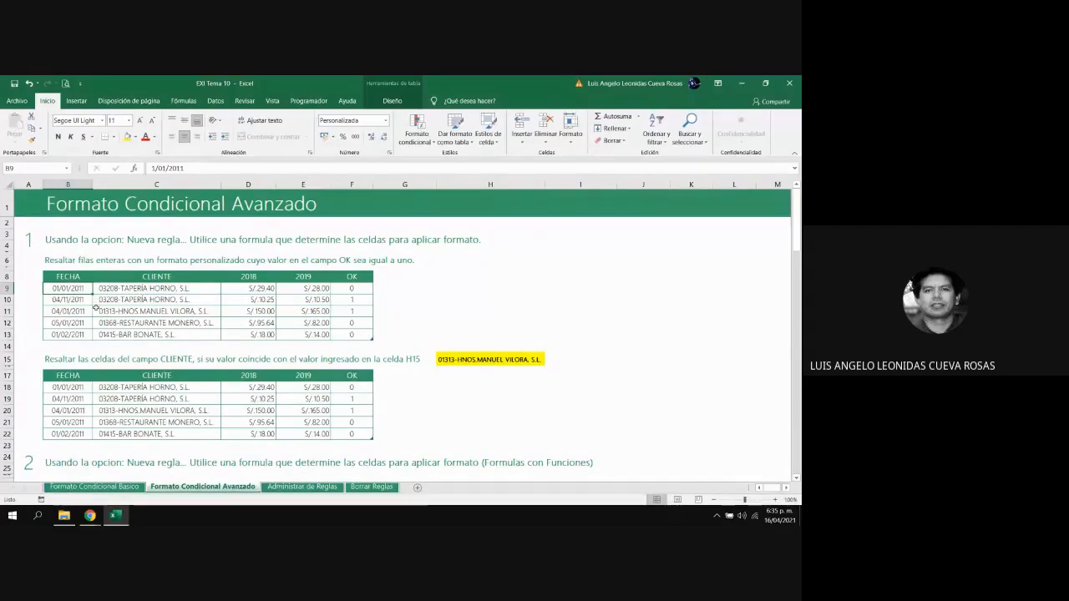
pyautogui.moveTo(358, 288); pyautogui.dragTo(359, 333)
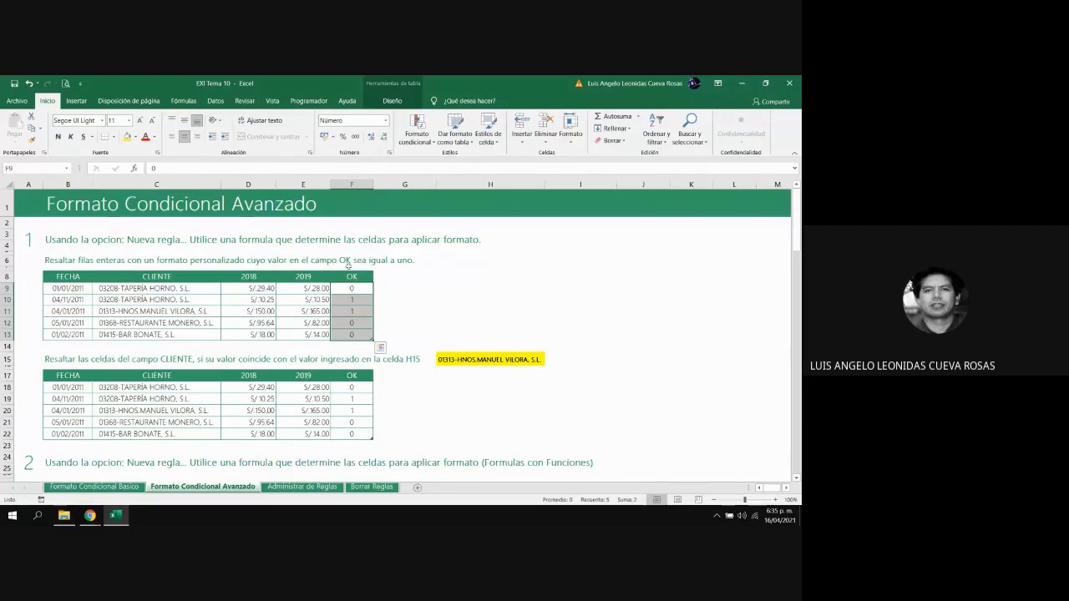
# Start a new formatting rule for the first table's data B9:F13 that uses a formula to determine the cells to format
pyautogui.click(57, 287)
pyautogui.moveTo(57, 287); pyautogui.dragTo(354, 336)
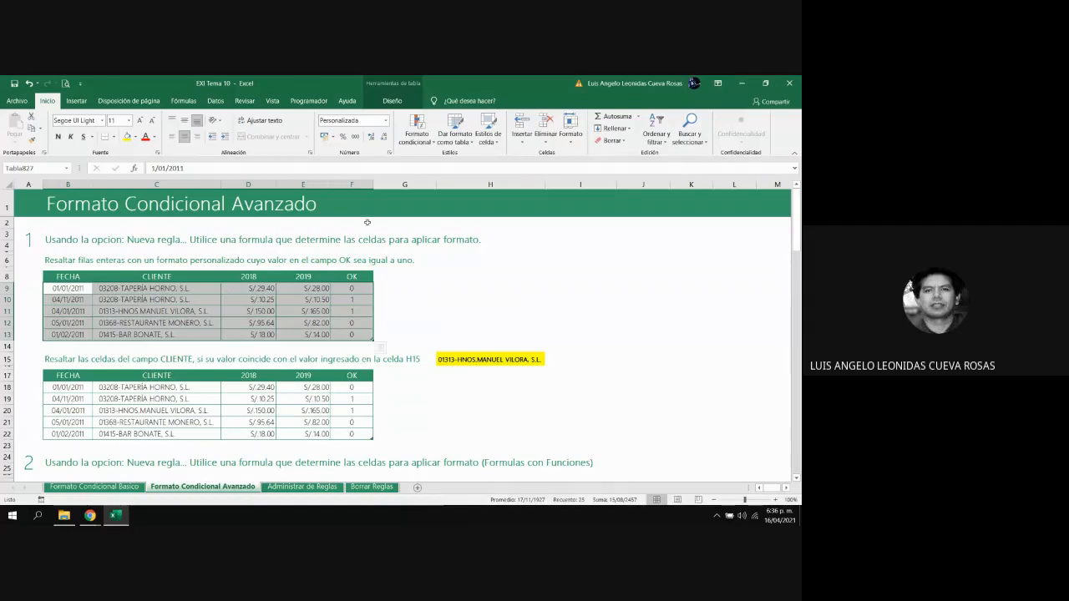
pyautogui.click(417, 141)
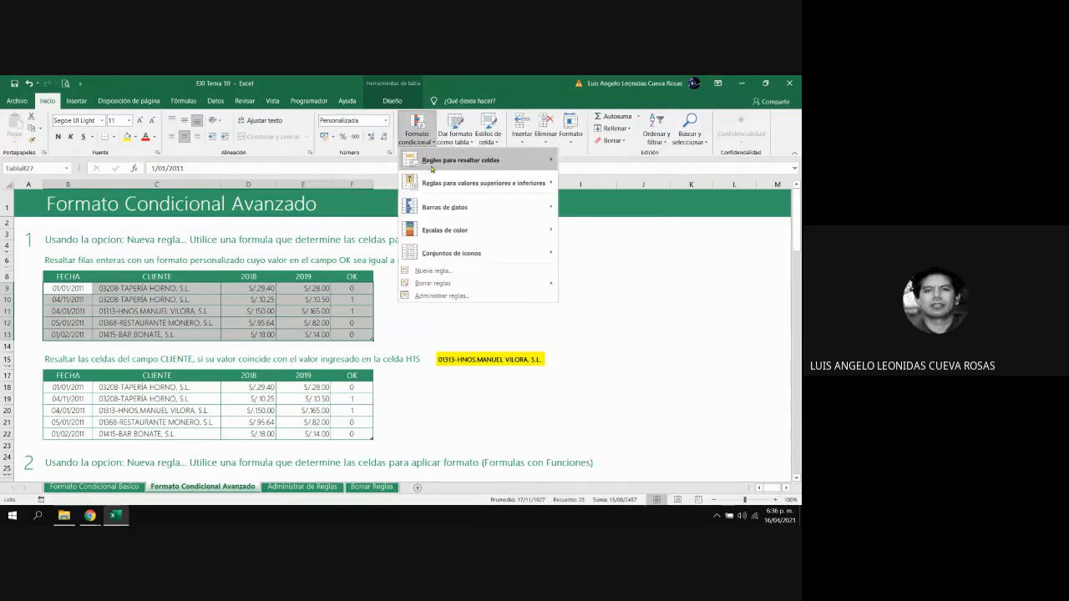
pyautogui.click(430, 272)
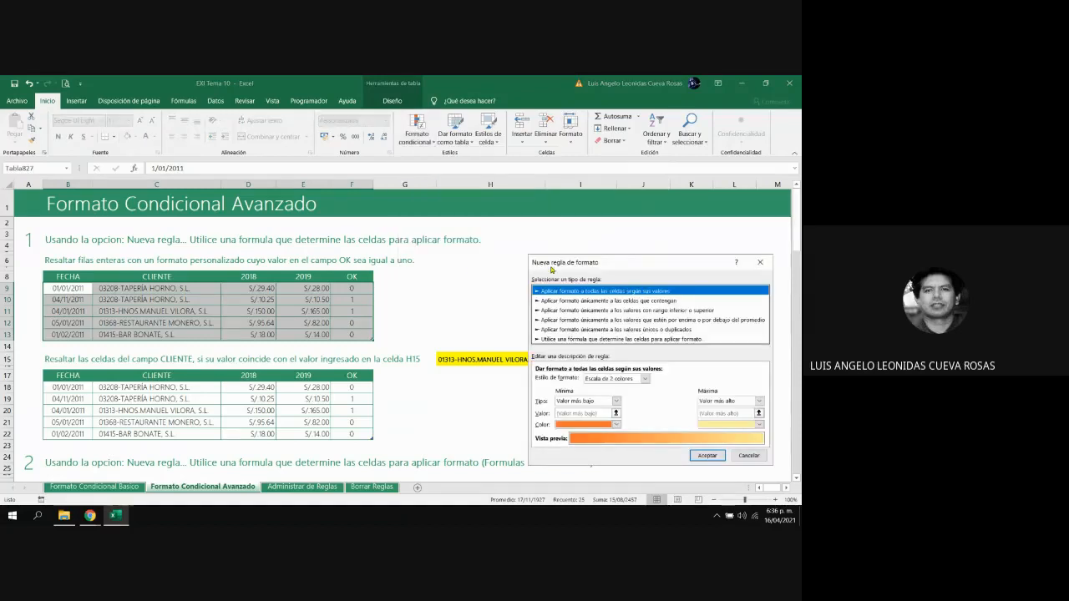
pyautogui.click(547, 275)
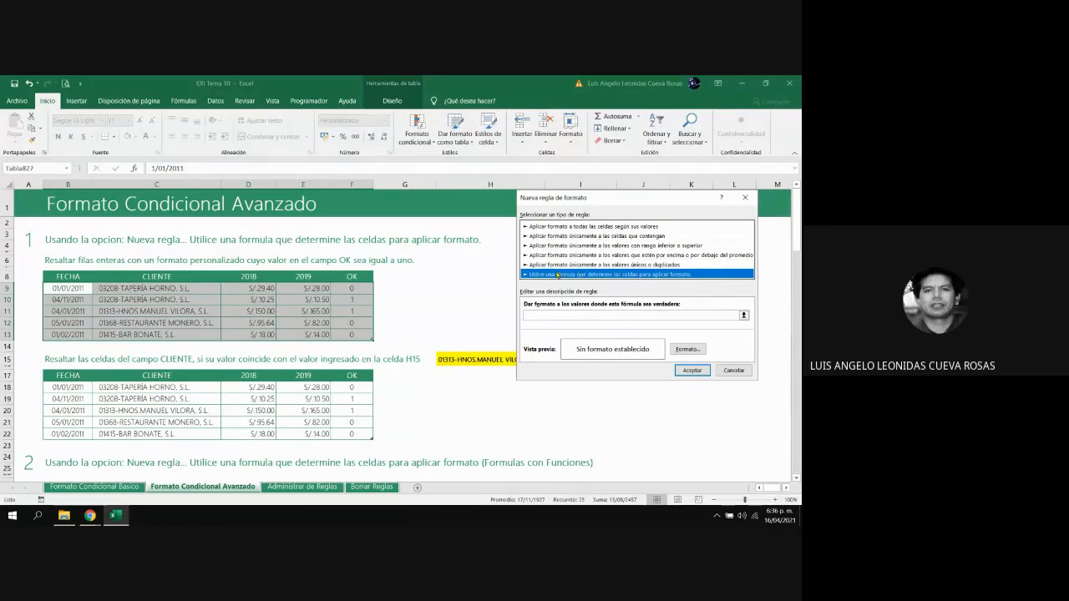
pyautogui.moveTo(562, 198); pyautogui.dragTo(461, 205)
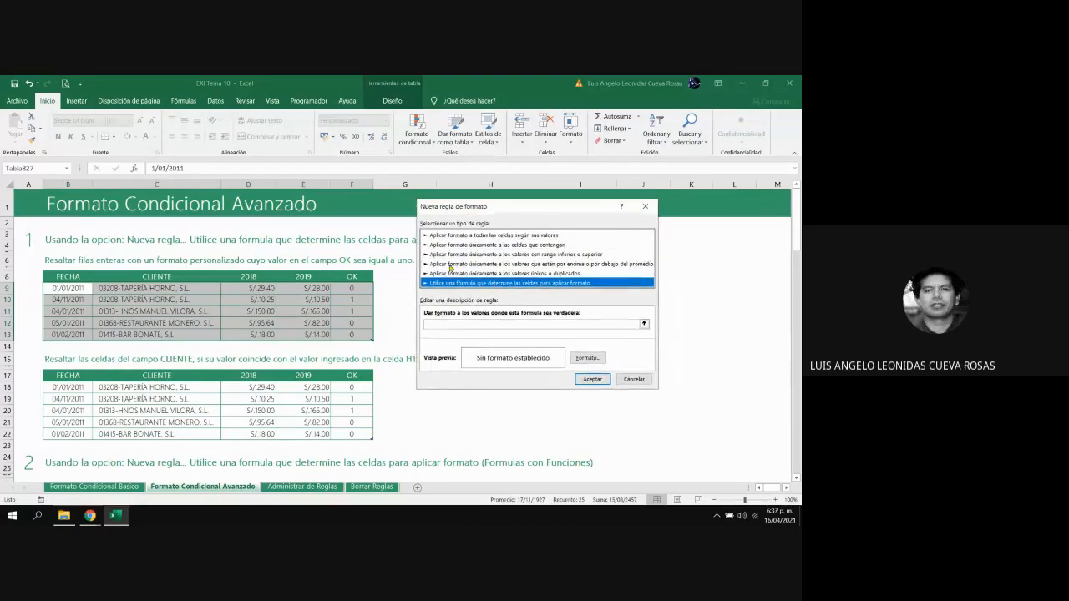
# Enter =F9=1 as the rule's formula
pyautogui.click(442, 325)
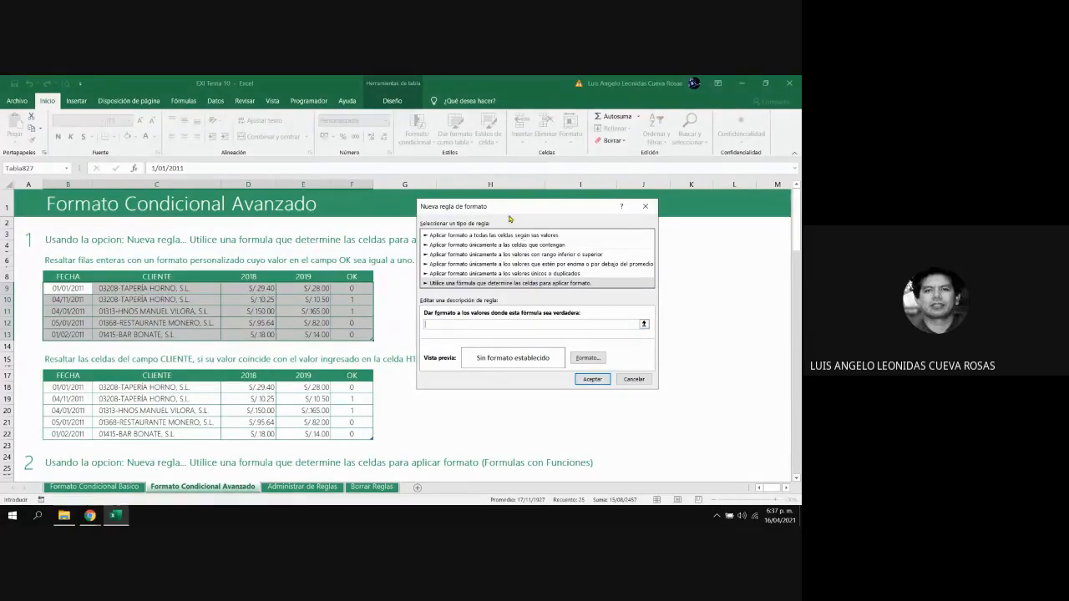
pyautogui.moveTo(507, 210); pyautogui.dragTo(532, 215)
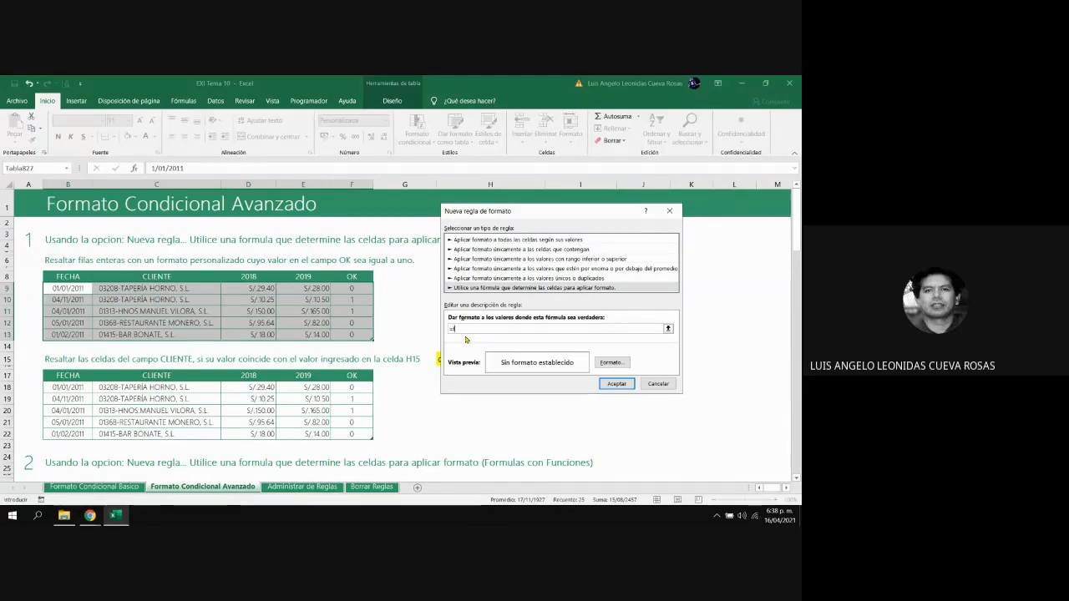
pyautogui.write('1')
pyautogui.press('BackSpace')
pyautogui.press('BackSpace')
pyautogui.write('F9=')
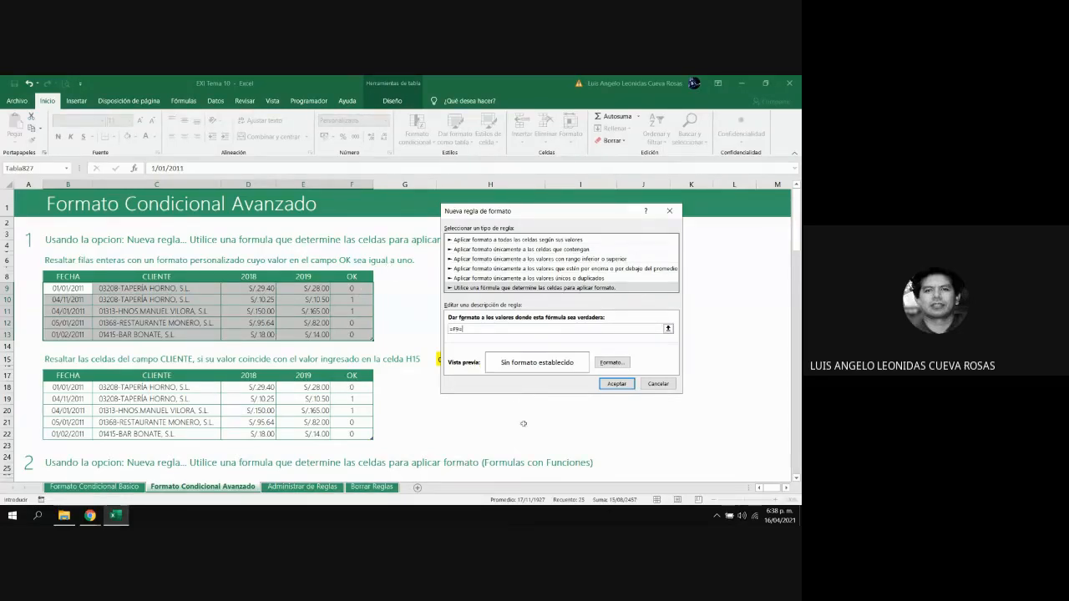
pyautogui.write('1')
# Make the formula's column reference absolute and remove the stray references so that it reads =$F9=1
pyautogui.moveTo(451, 329); pyautogui.dragTo(472, 329)
pyautogui.click(452, 329)
pyautogui.write('$')
pyautogui.hotkey('shift', 'Left')
pyautogui.press('BackSpace')
pyautogui.press('BackSpace')
pyautogui.press('BackSpace')
pyautogui.press('BackSpace')
pyautogui.press('BackSpace')
pyautogui.press('BackSpace')
pyautogui.press('BackSpace')
pyautogui.press('BackSpace')
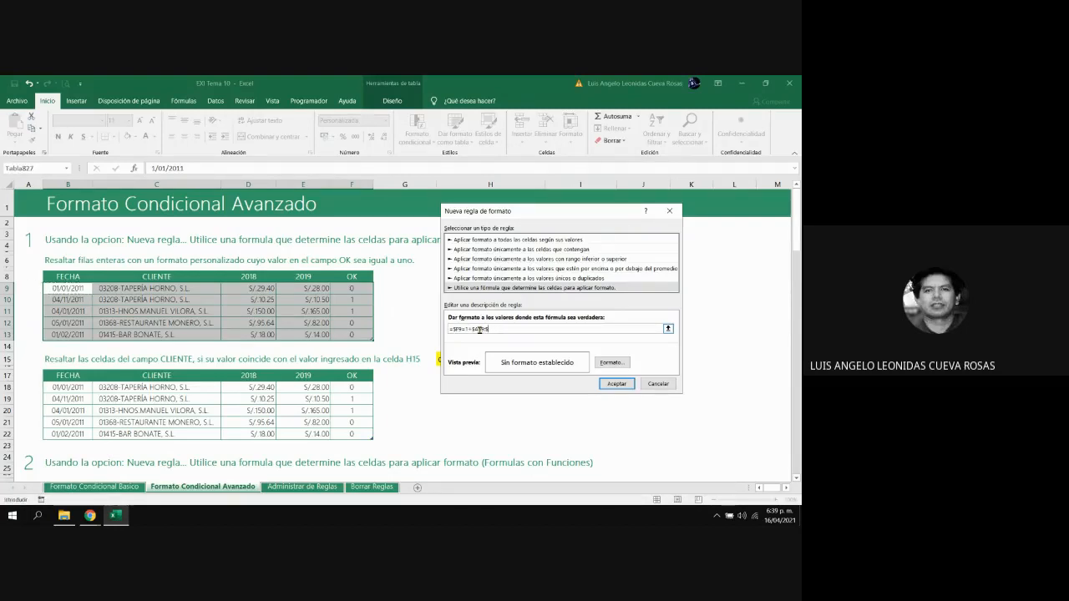
pyautogui.press('BackSpace')
pyautogui.press('BackSpace')
# Set the rule's format to a solid olive green fill and apply the rule to the first table
pyautogui.click(610, 363)
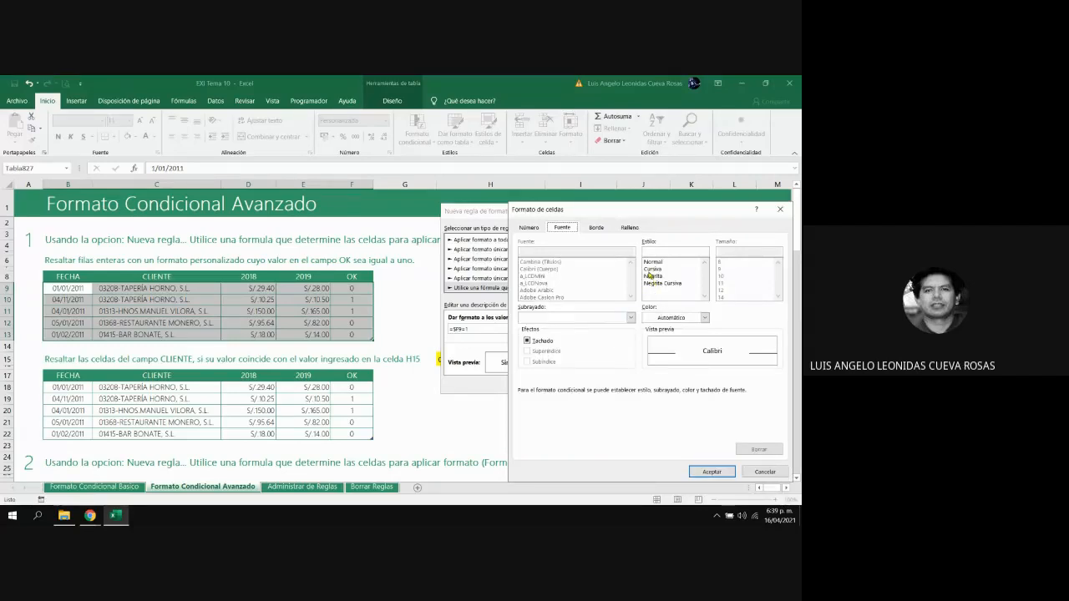
pyautogui.click(629, 228)
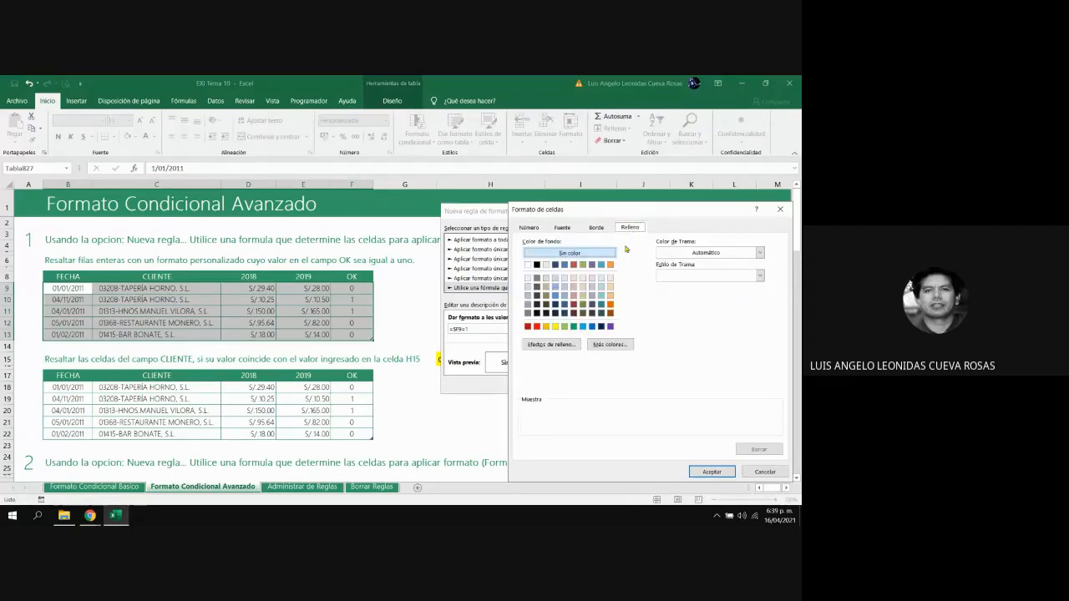
pyautogui.click(611, 297)
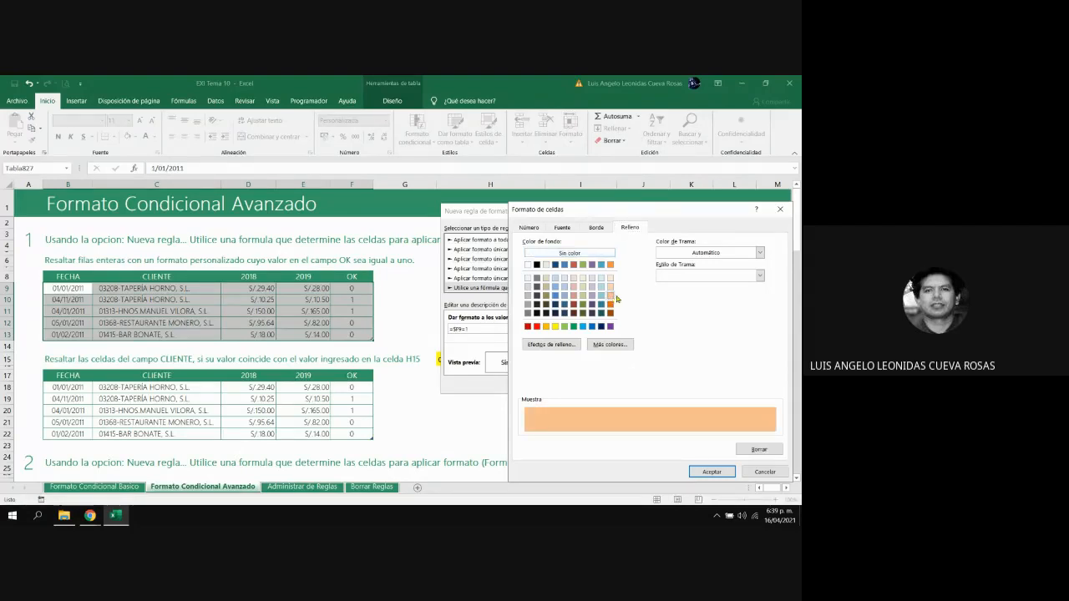
pyautogui.click(583, 265)
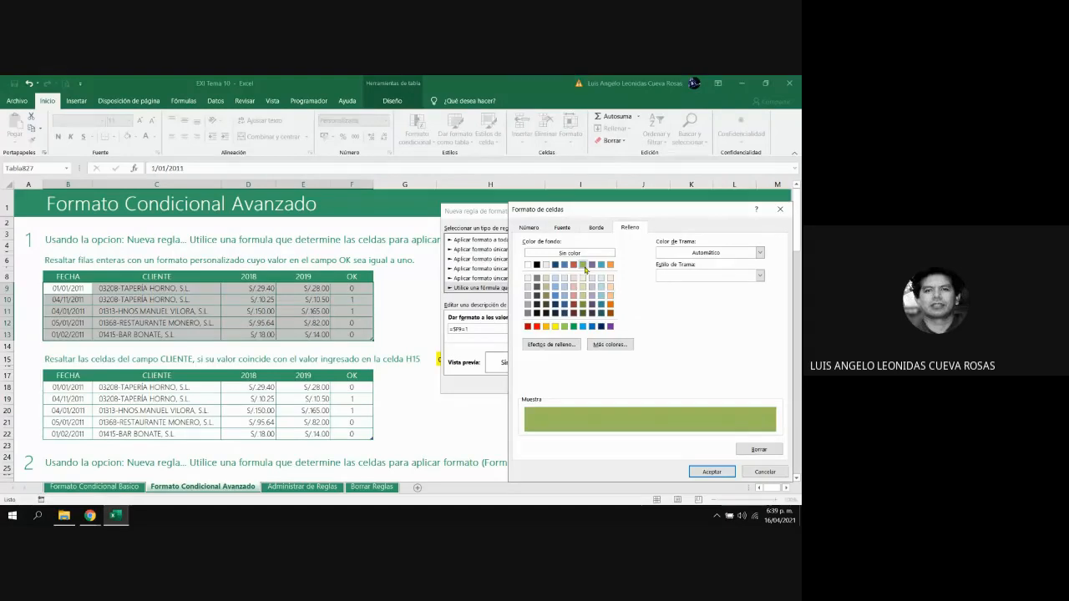
pyautogui.click(707, 472)
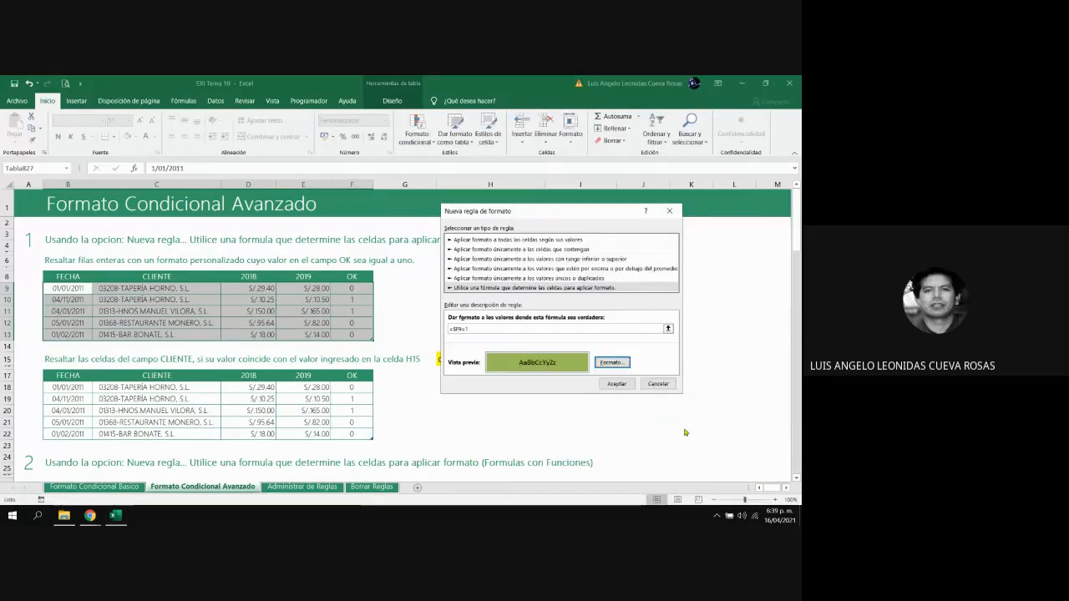
pyautogui.click(611, 381)
pyautogui.click(526, 321)
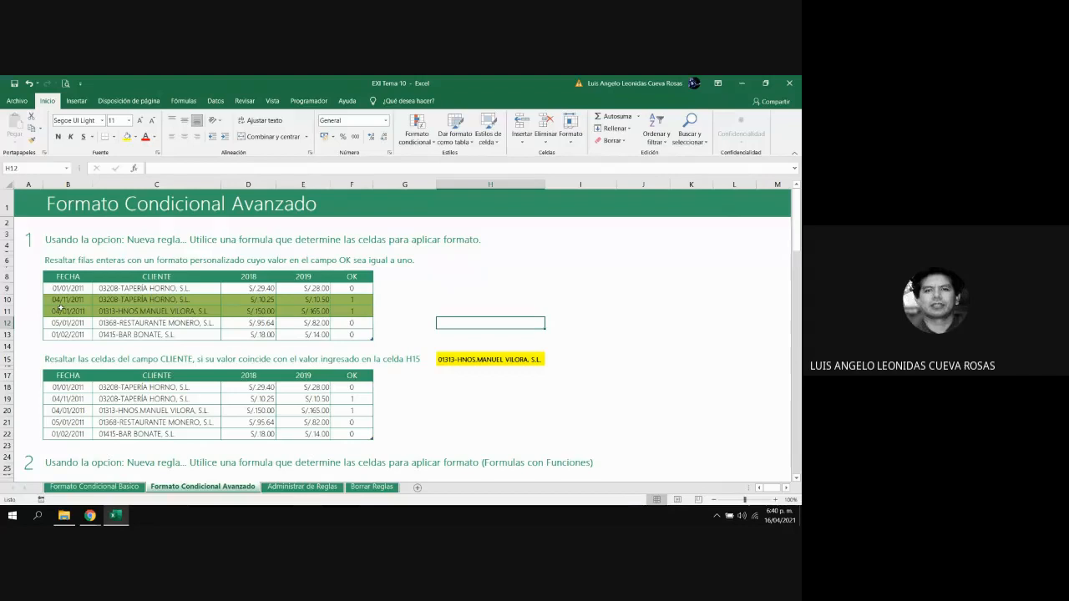
# Test the row highlighting by setting the OK value in F13 to 1, and restore it to 0
pyautogui.click(355, 335)
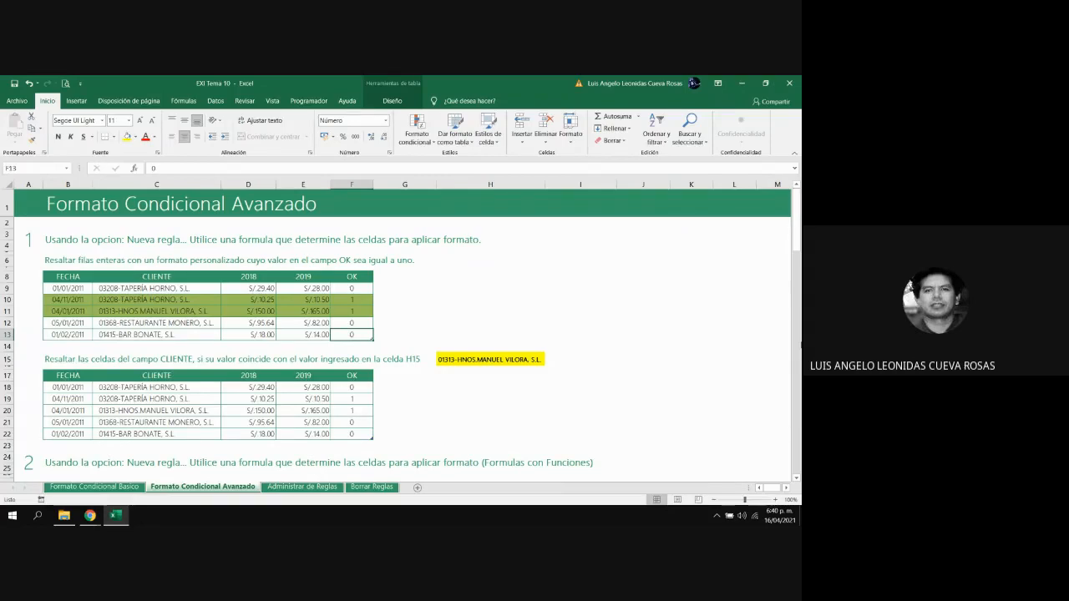
pyautogui.write('1')
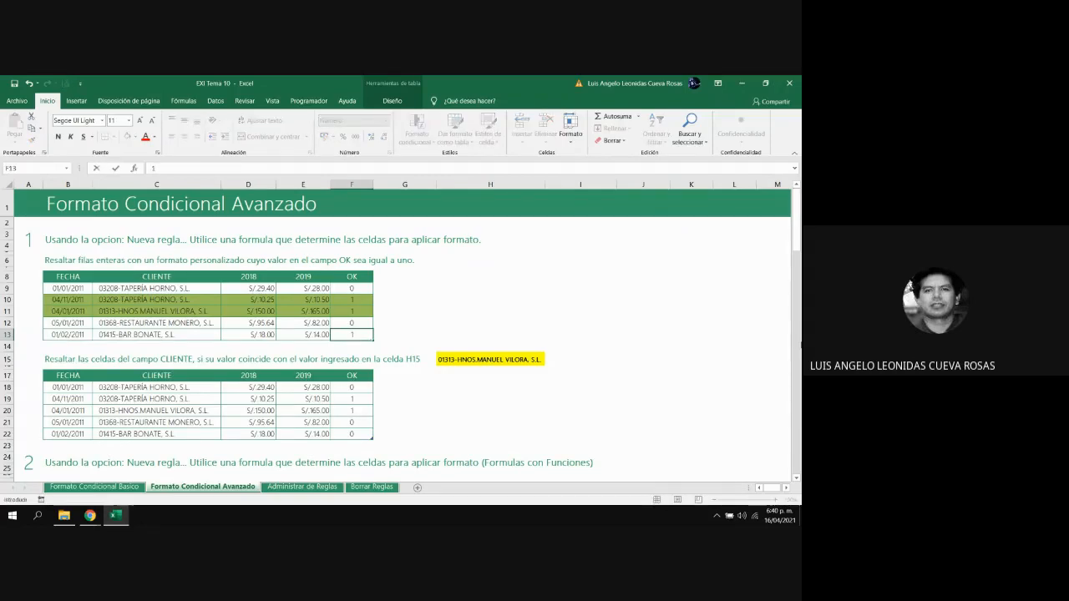
pyautogui.press('Return')
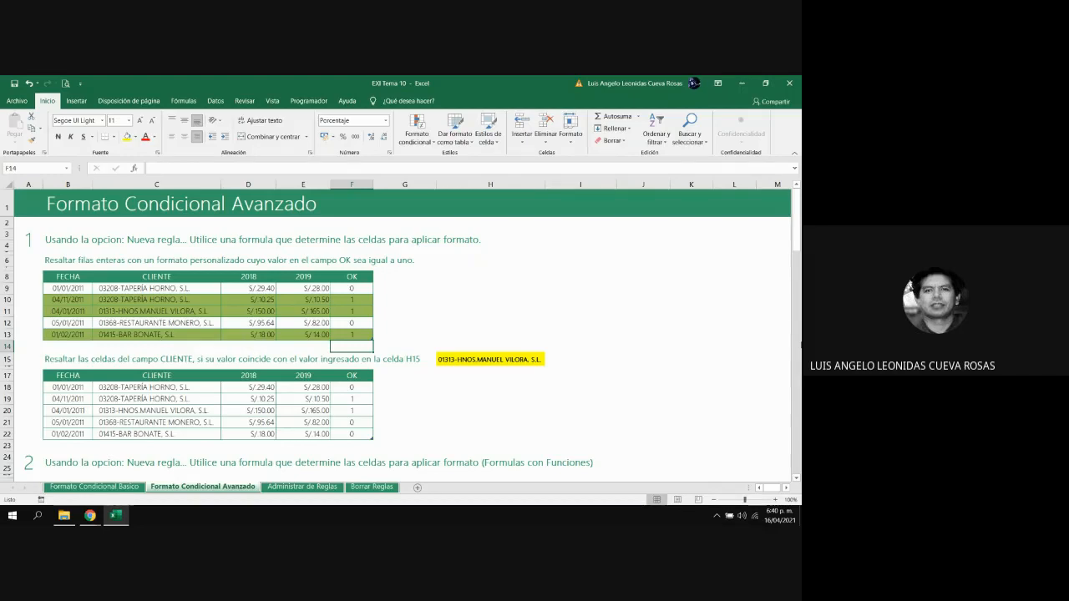
pyautogui.press('Up')
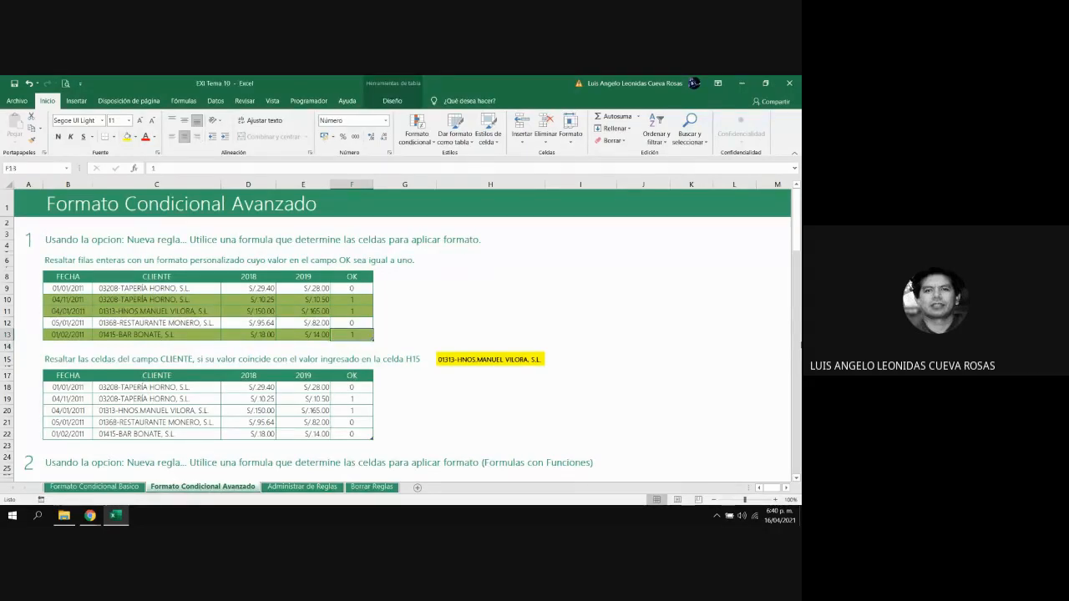
pyautogui.write('0')
pyautogui.press('Return')
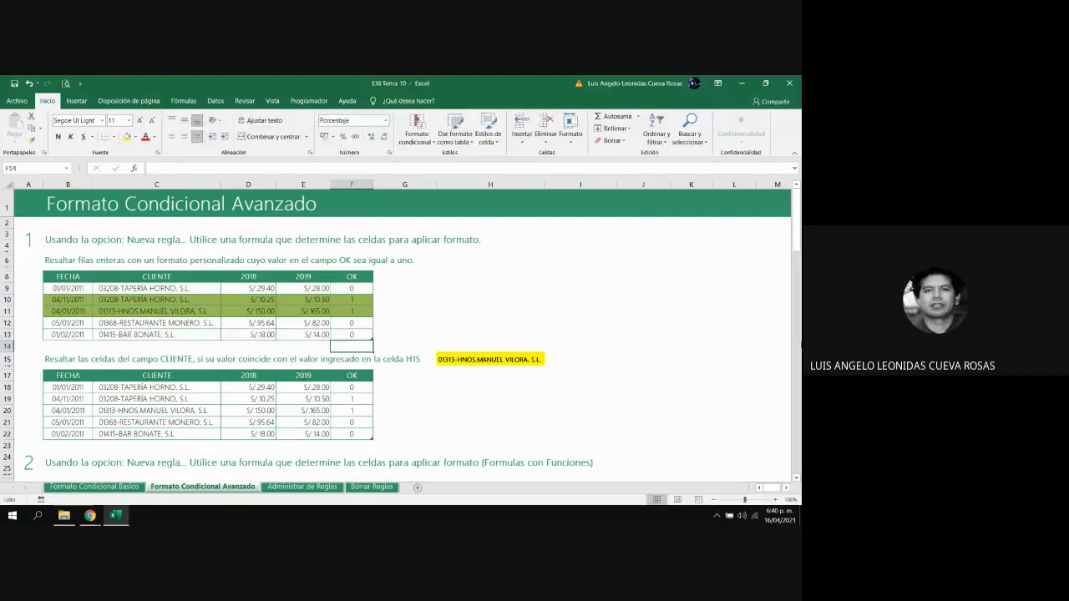
pyautogui.press('Up')
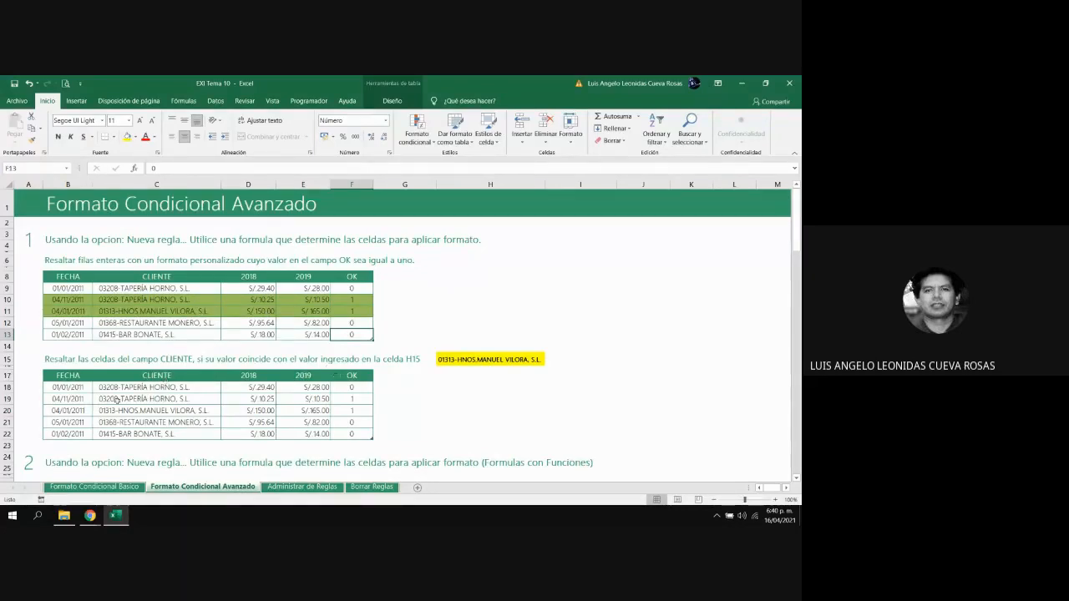
# Start a new formatting rule for the second table's CLIENTE cells C18:C22 that uses a formula to determine the cells to format
pyautogui.click(35, 360)
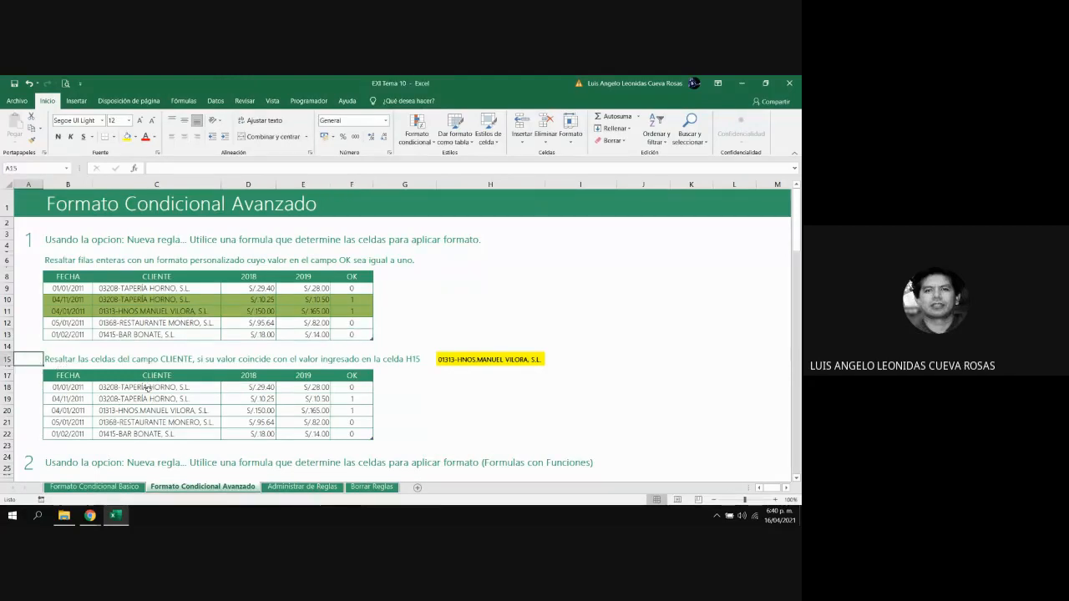
pyautogui.moveTo(149, 387); pyautogui.dragTo(147, 434)
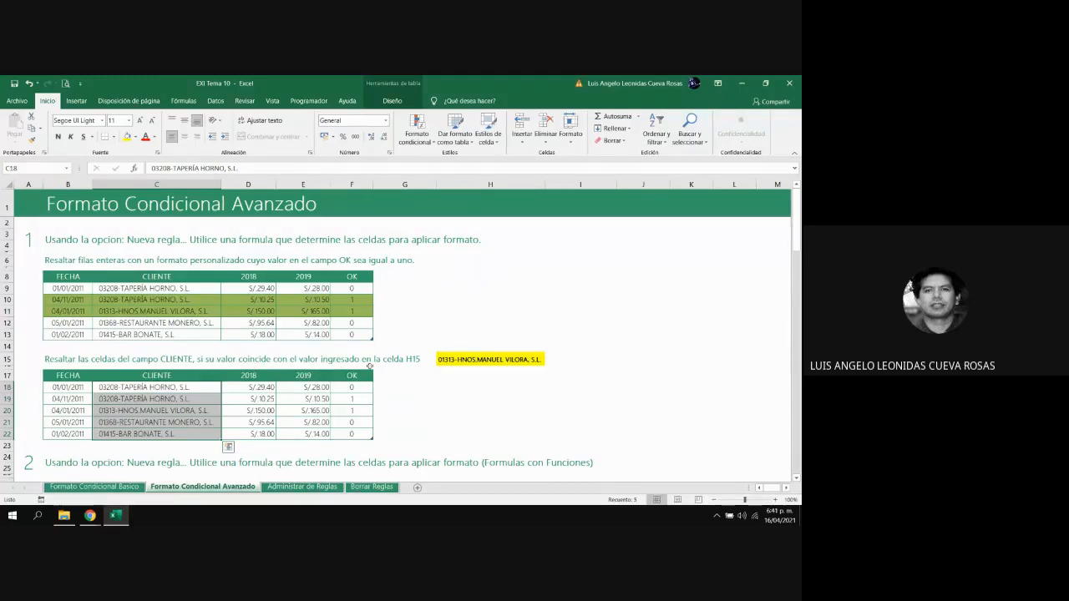
pyautogui.click(451, 359)
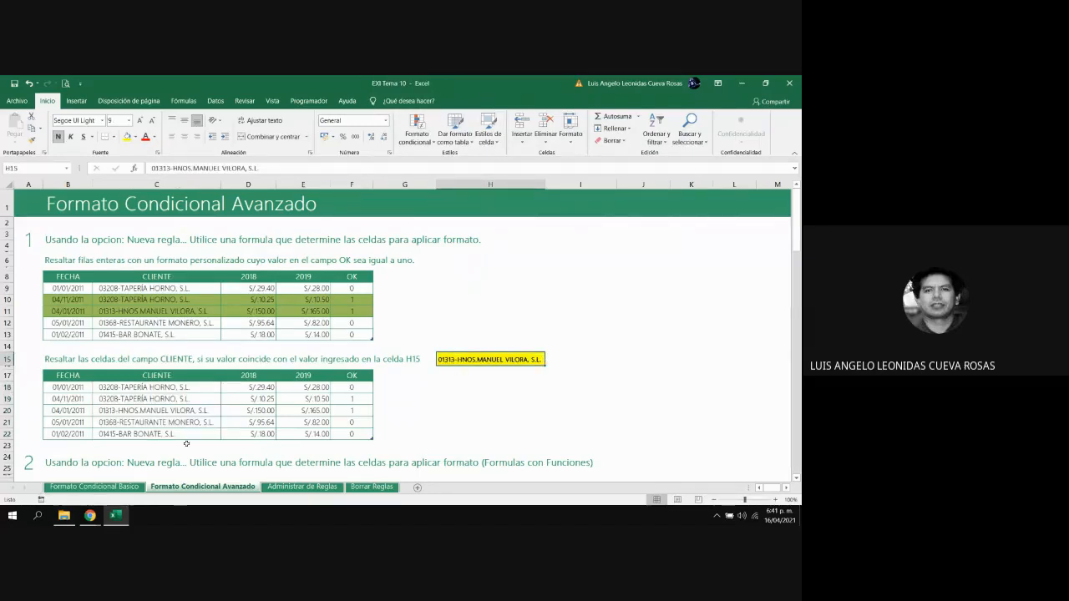
pyautogui.click(169, 387)
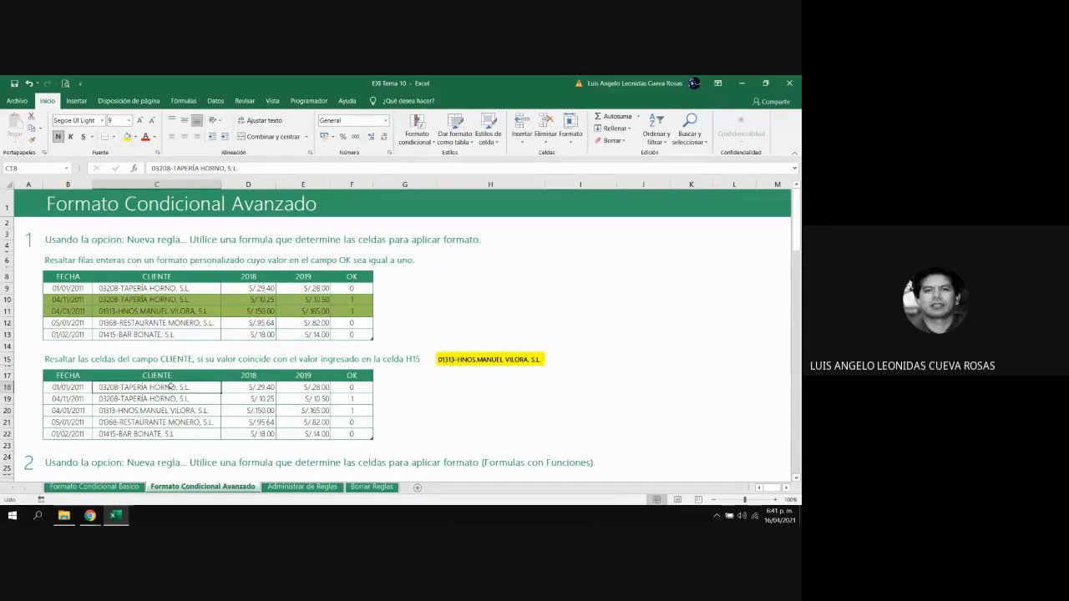
pyautogui.moveTo(170, 387); pyautogui.dragTo(174, 433)
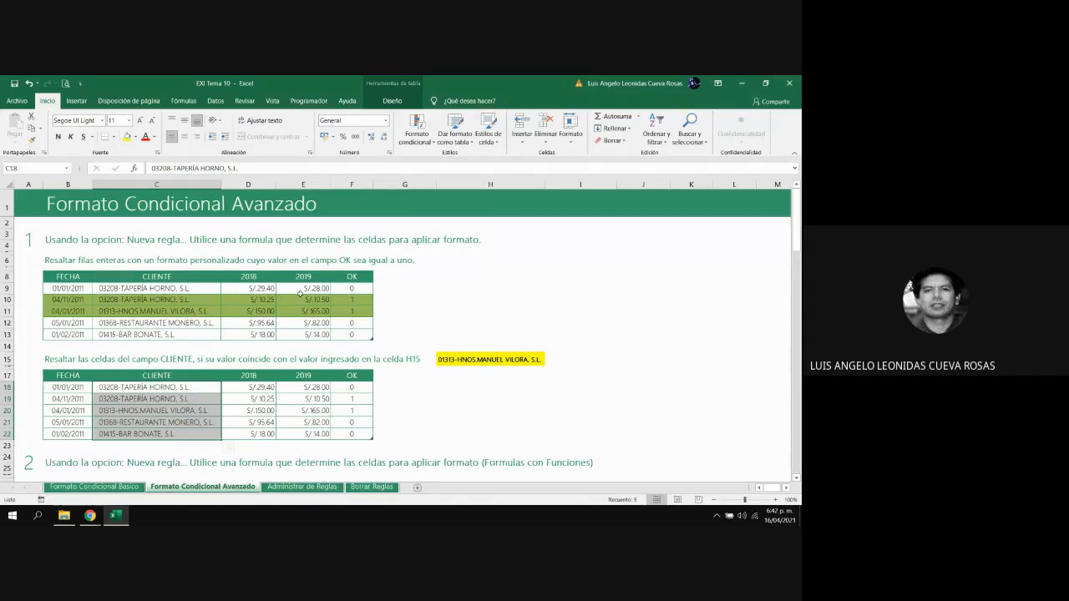
pyautogui.click(433, 143)
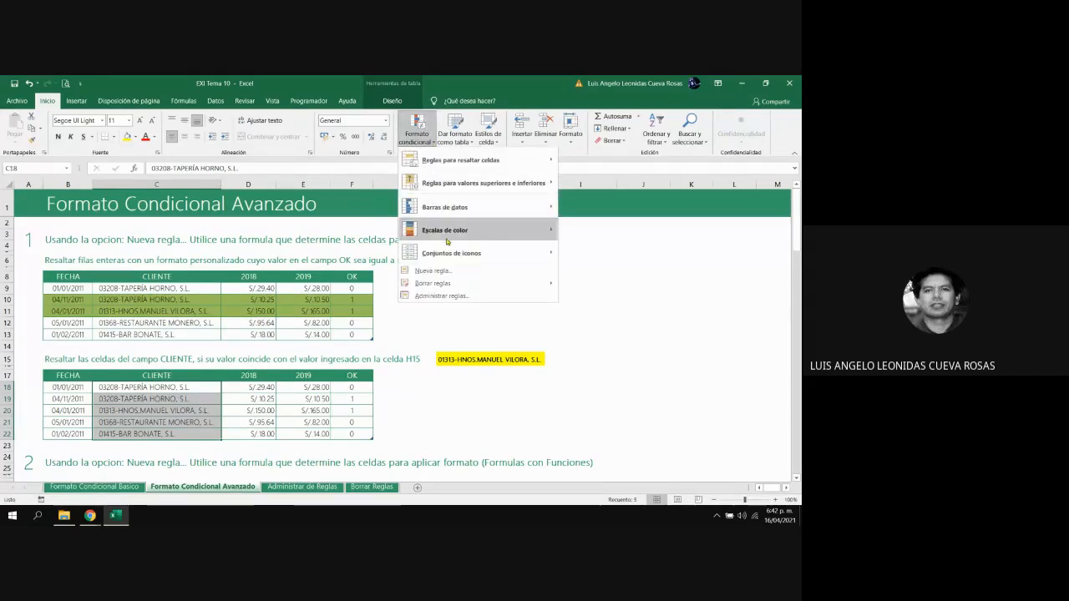
pyautogui.click(446, 272)
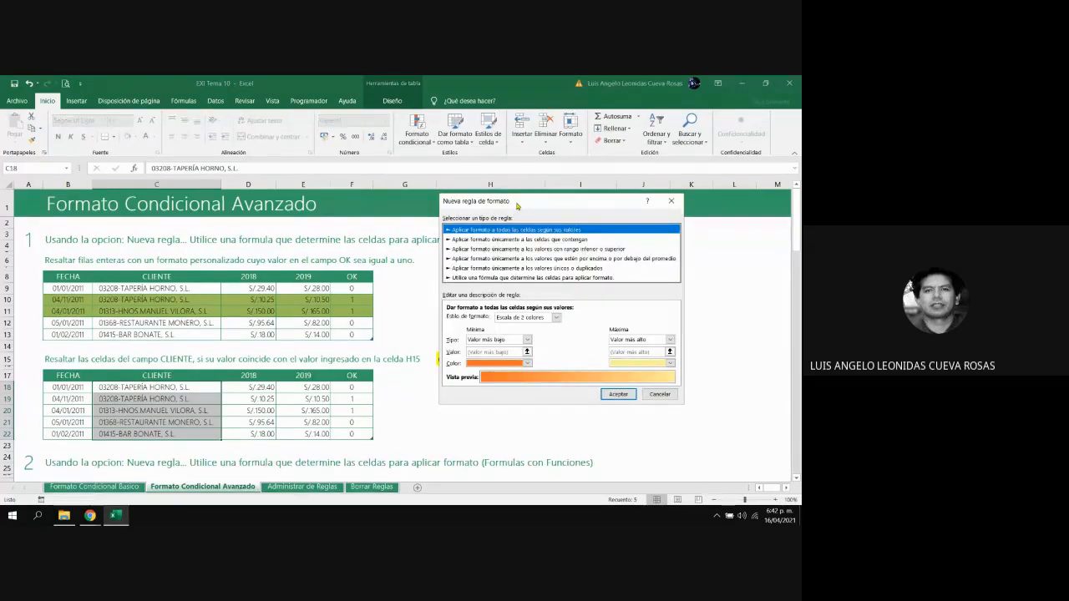
pyautogui.moveTo(516, 206); pyautogui.dragTo(560, 212)
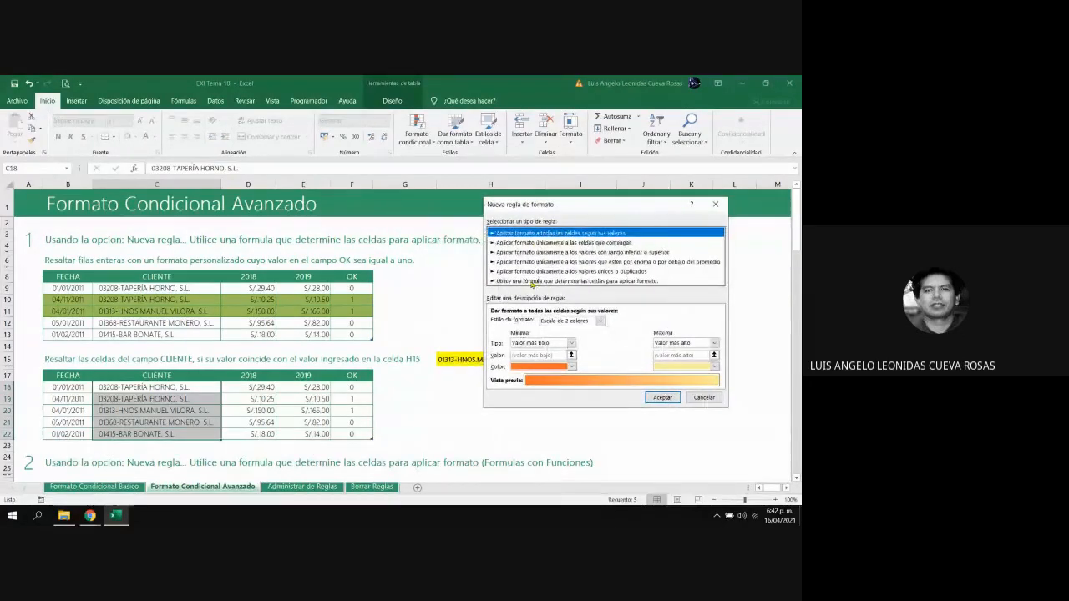
pyautogui.click(531, 281)
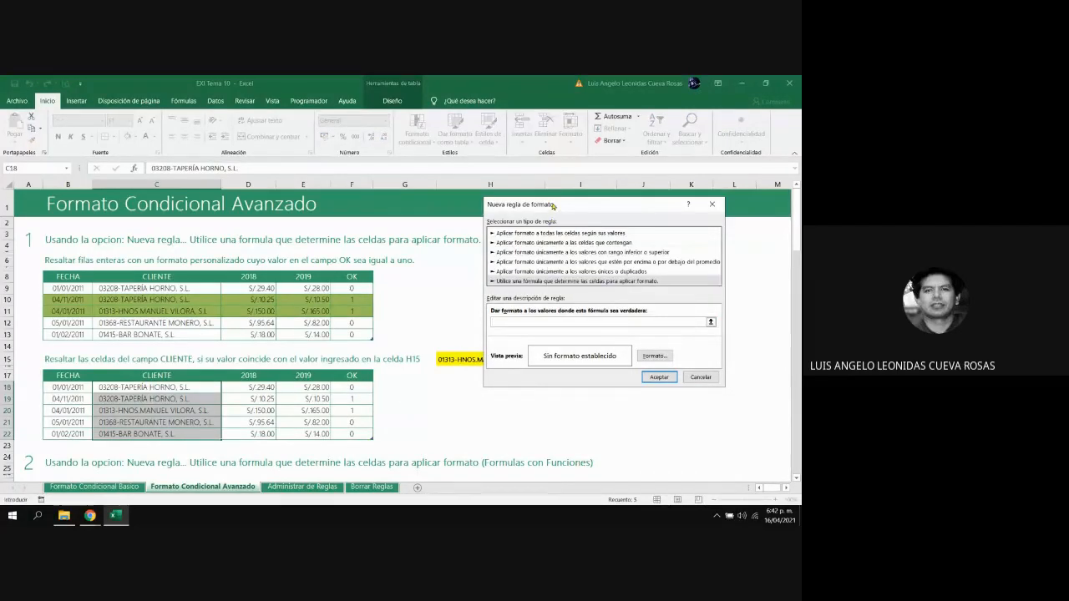
pyautogui.moveTo(554, 208); pyautogui.dragTo(576, 278)
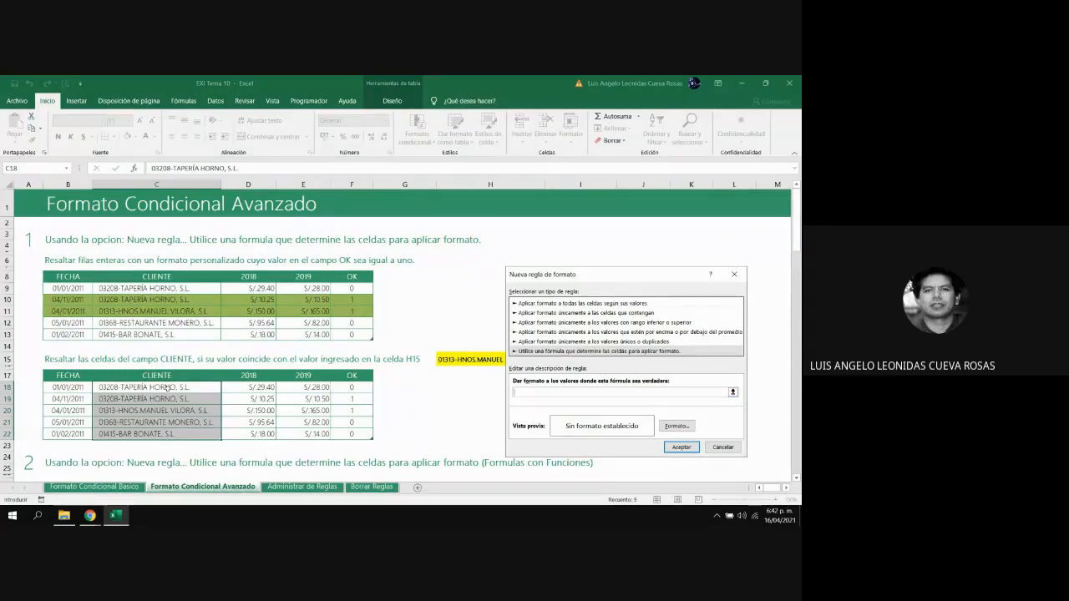
# Enter =$C18=$H$15 as the rule's formula to compare each CLIENTE cell with the value in H15
pyautogui.click(169, 387)
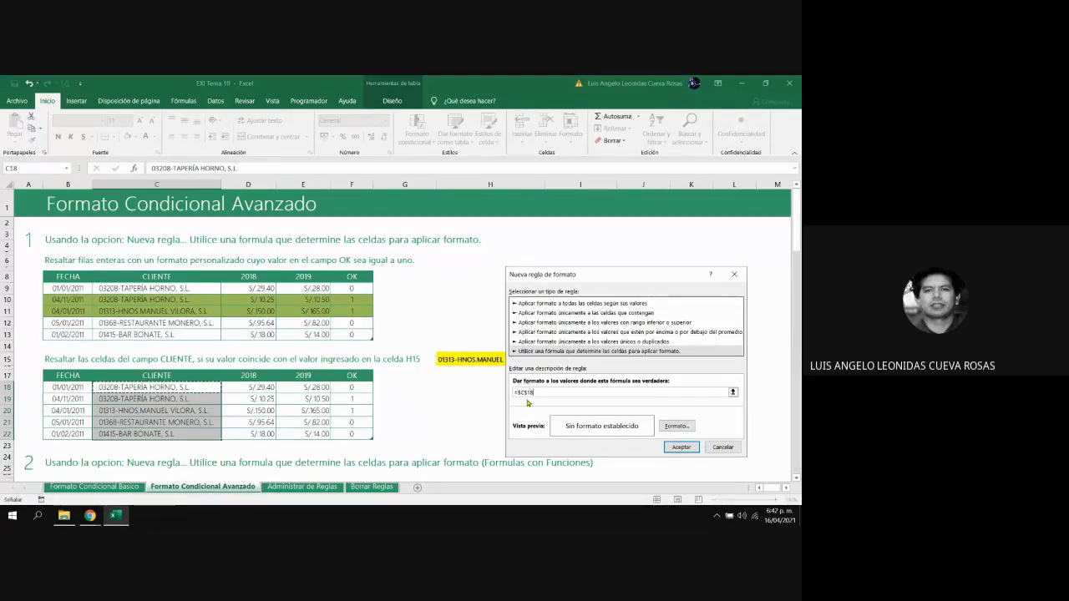
pyautogui.click(527, 391)
pyautogui.press('BackSpace')
pyautogui.moveTo(568, 278); pyautogui.dragTo(602, 275)
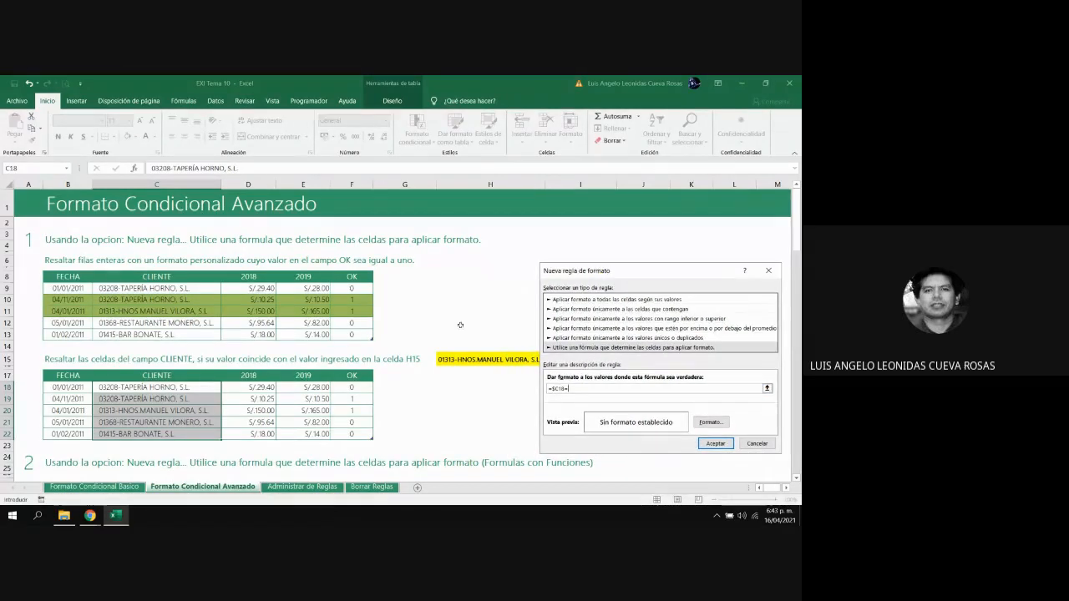
pyautogui.click(468, 360)
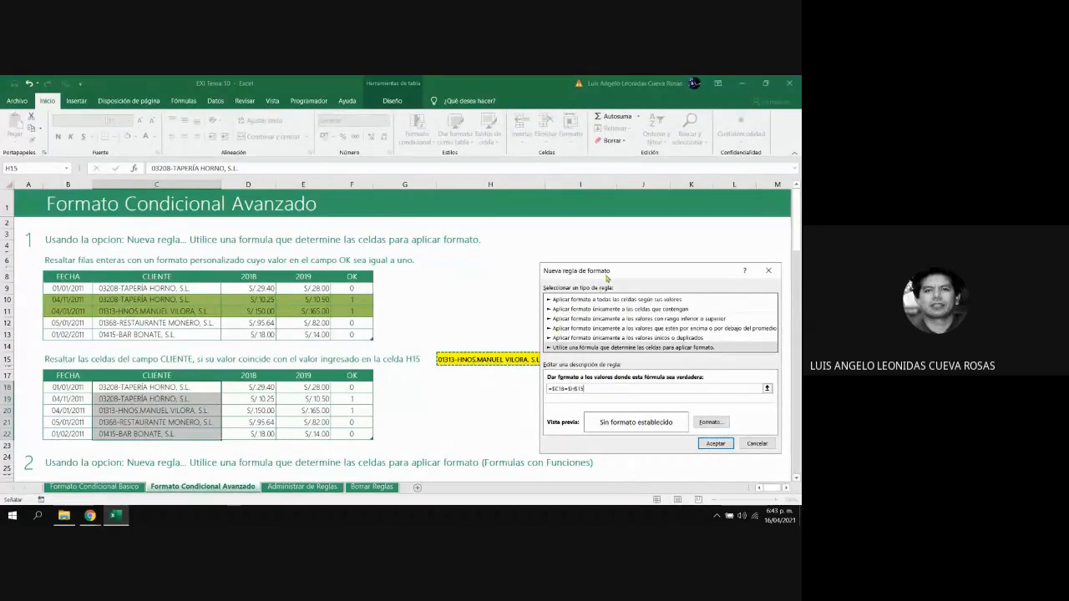
pyautogui.moveTo(610, 278); pyautogui.dragTo(628, 274)
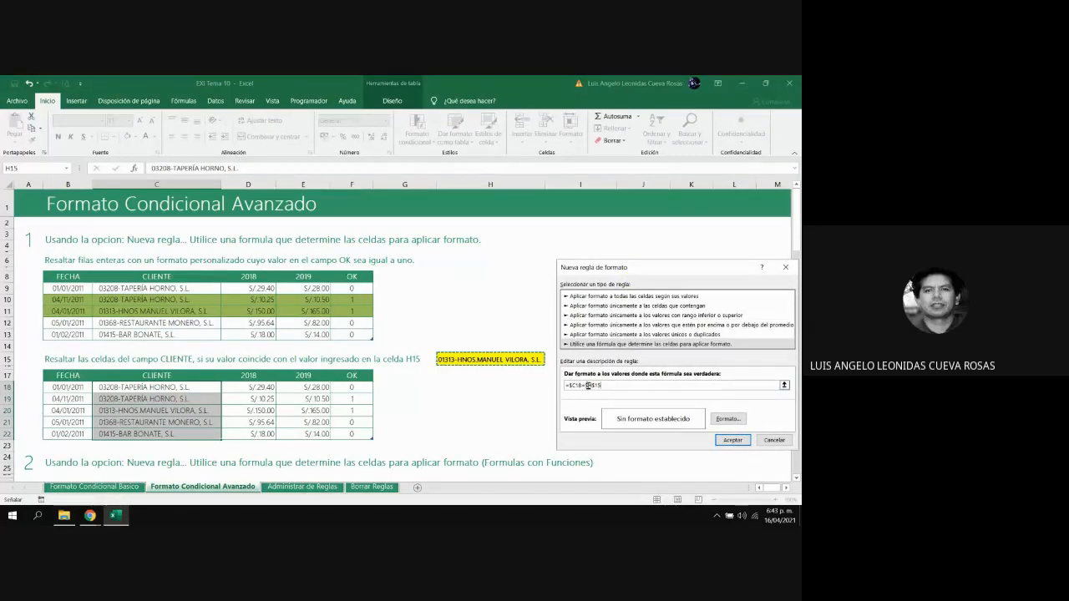
# Examine the absolute reference $H$15 and the mixed reference $C18 in the rule's formula
pyautogui.moveTo(587, 386); pyautogui.dragTo(623, 387)
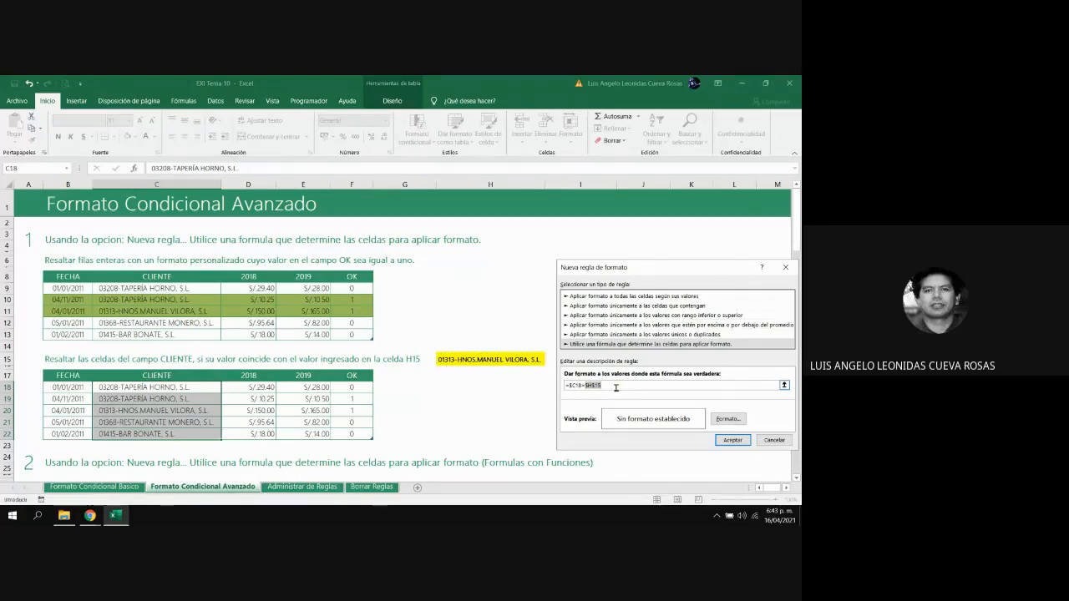
pyautogui.click(610, 386)
pyautogui.moveTo(585, 386); pyautogui.dragTo(623, 384)
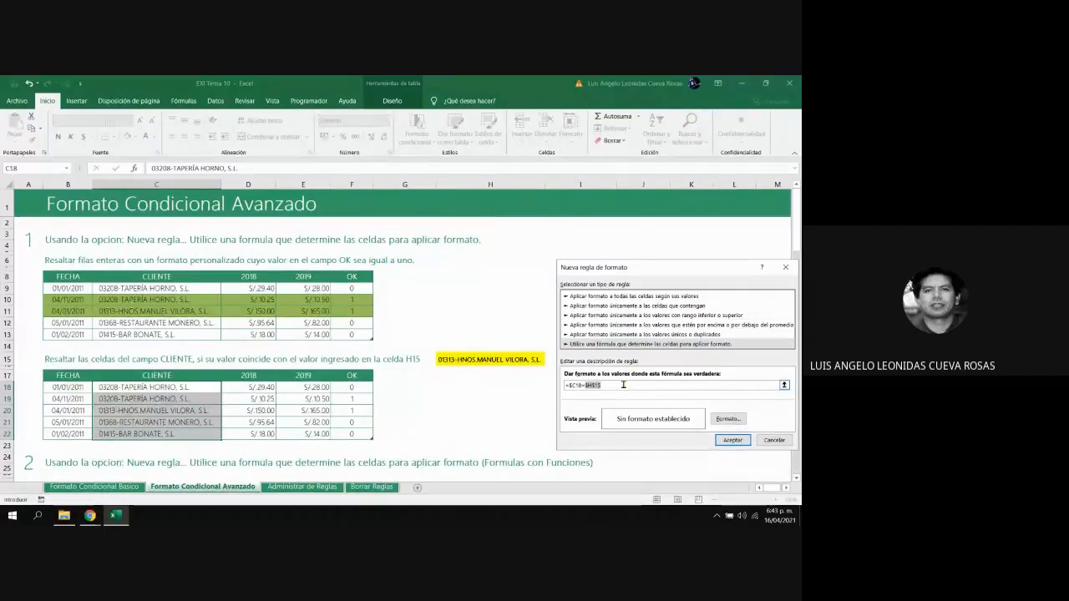
pyautogui.click(623, 385)
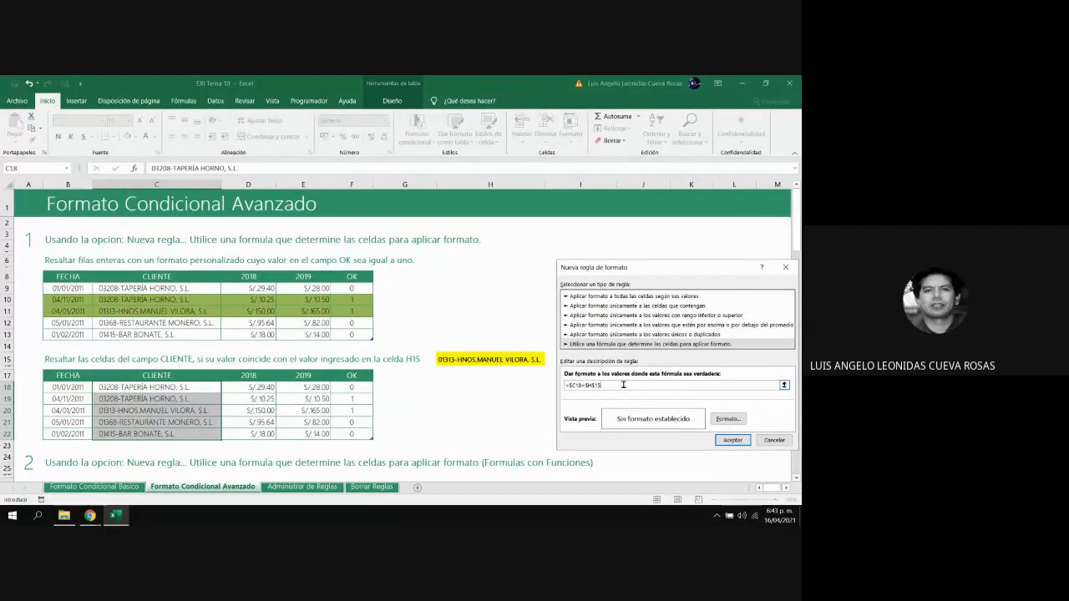
pyautogui.moveTo(582, 386); pyautogui.dragTo(568, 386)
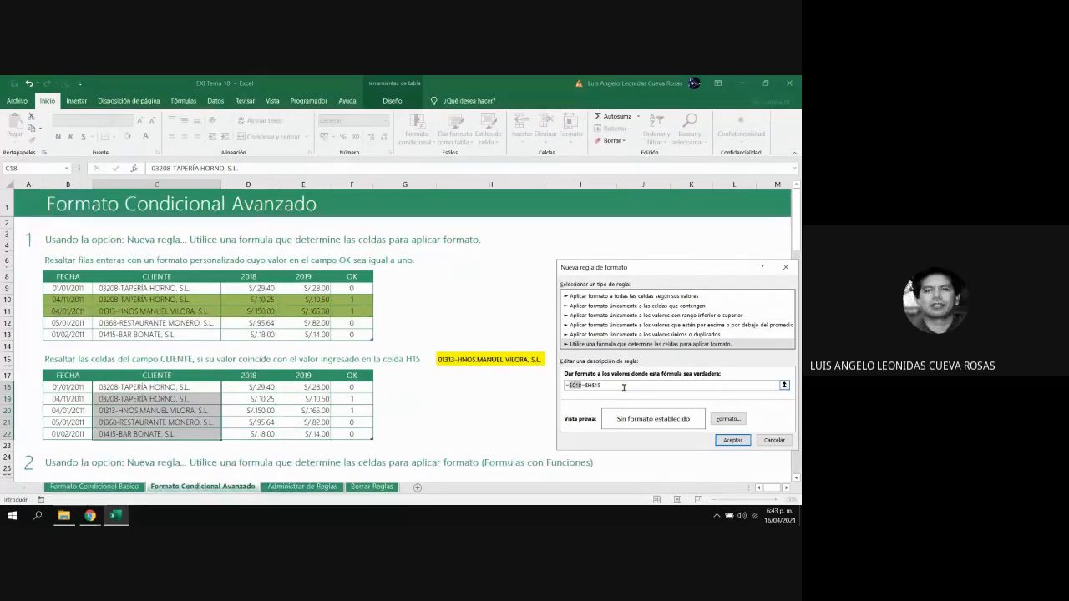
pyautogui.click(623, 388)
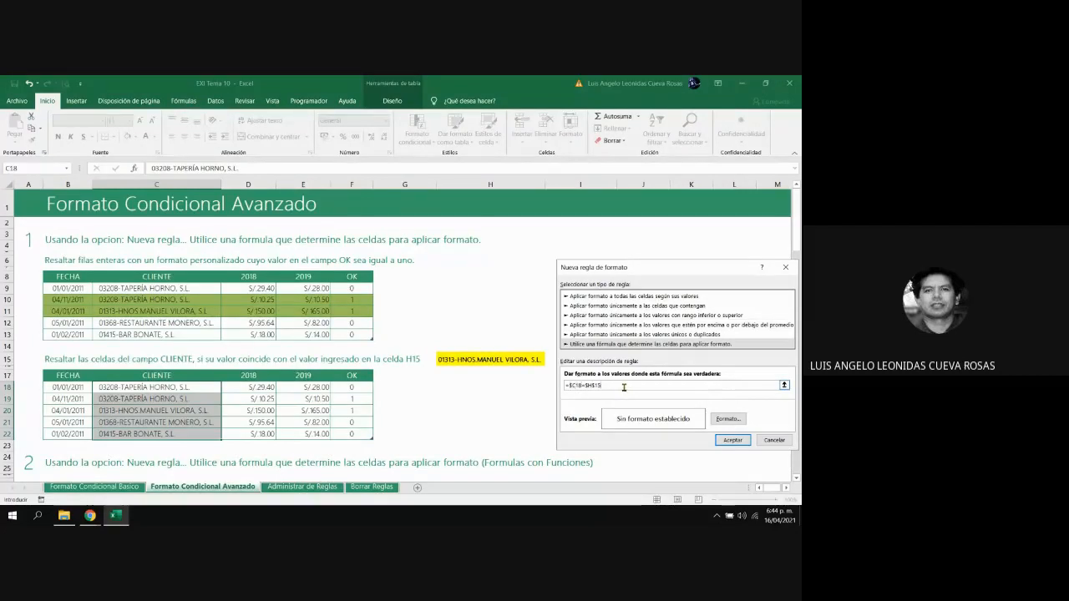
# Choose a dark orange fill for the format of the CLIENTE rule
pyautogui.click(725, 419)
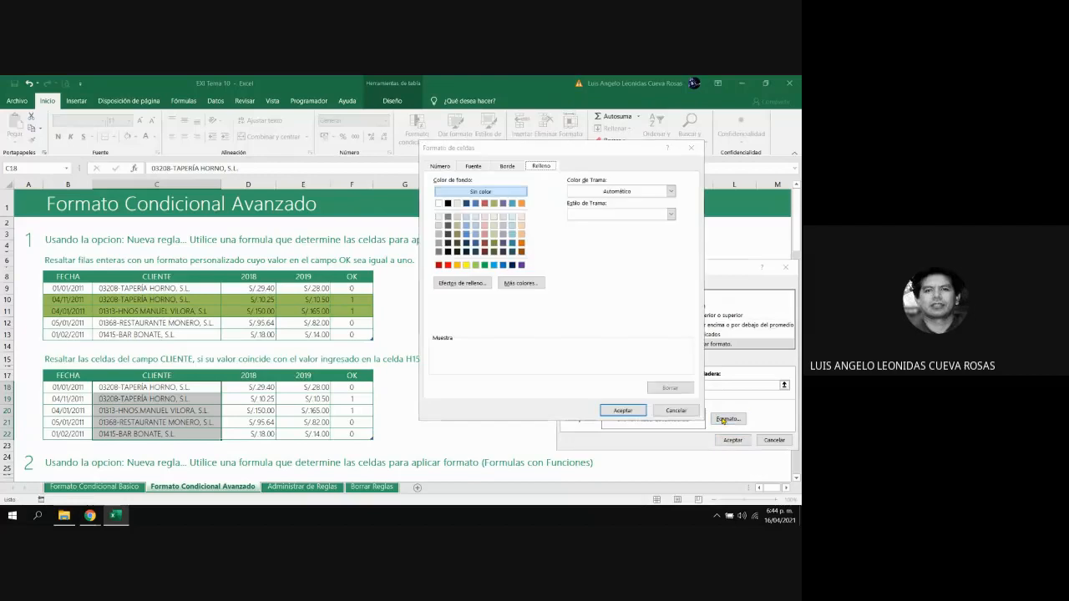
pyautogui.click(522, 244)
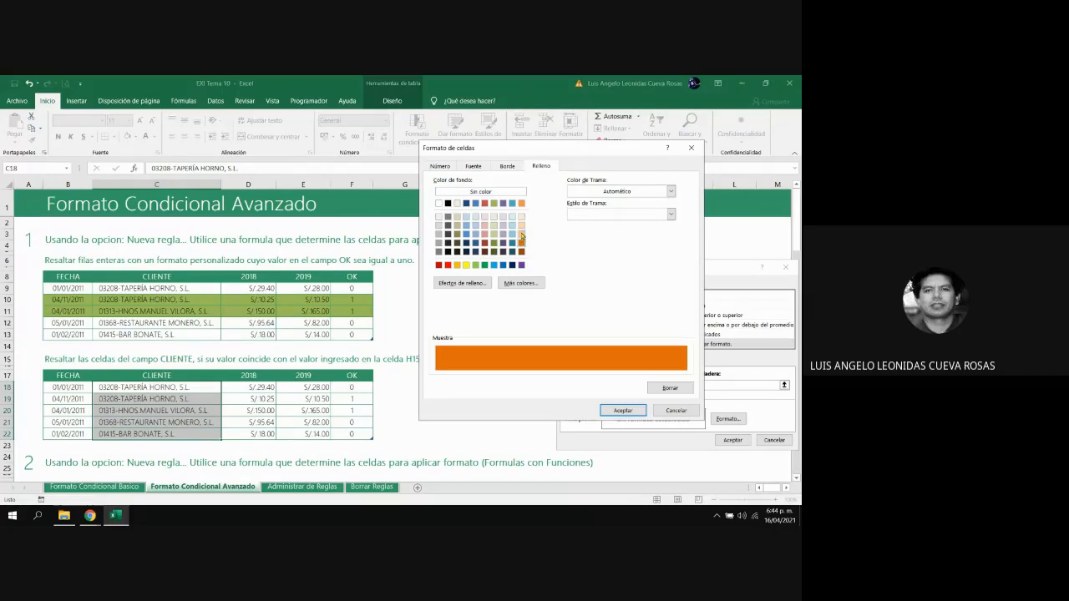
# Remove the fill from the CLIENTE rule's format, set its font colour to dark orange, and apply the rule
pyautogui.click(481, 192)
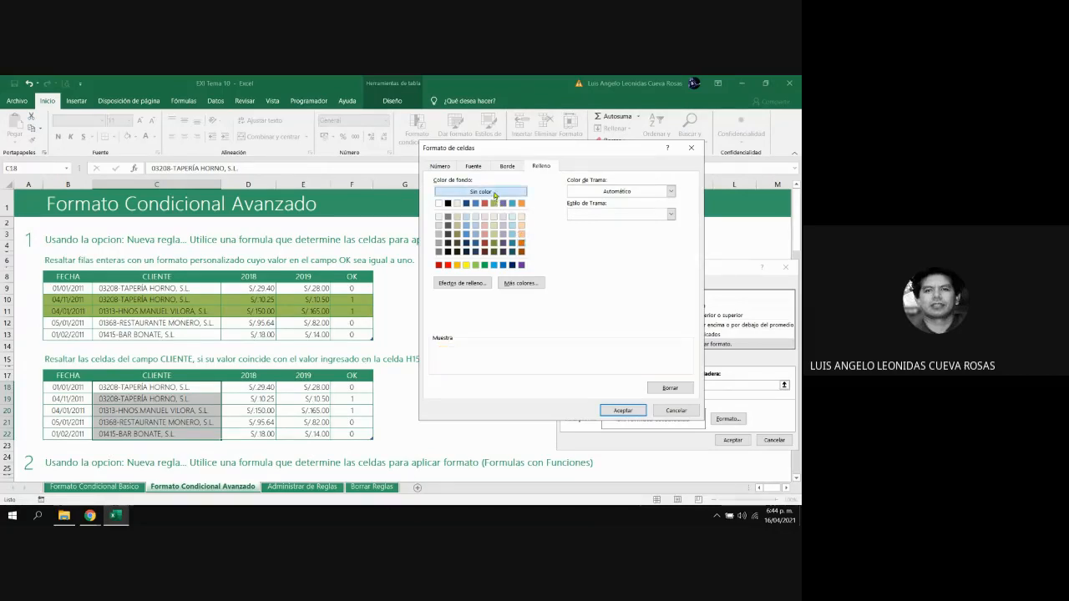
pyautogui.click(478, 166)
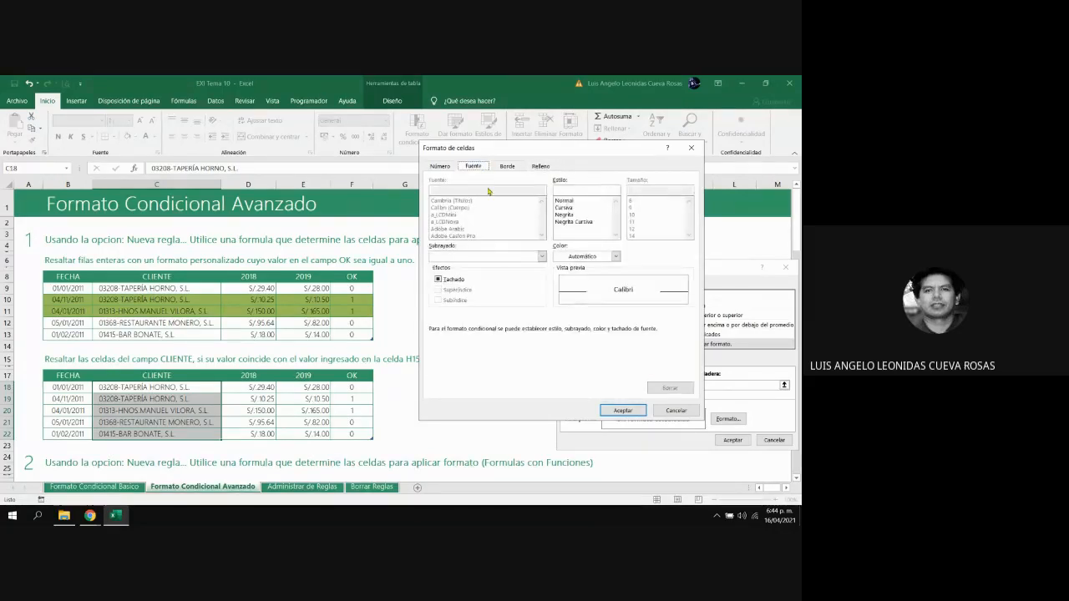
pyautogui.click(615, 256)
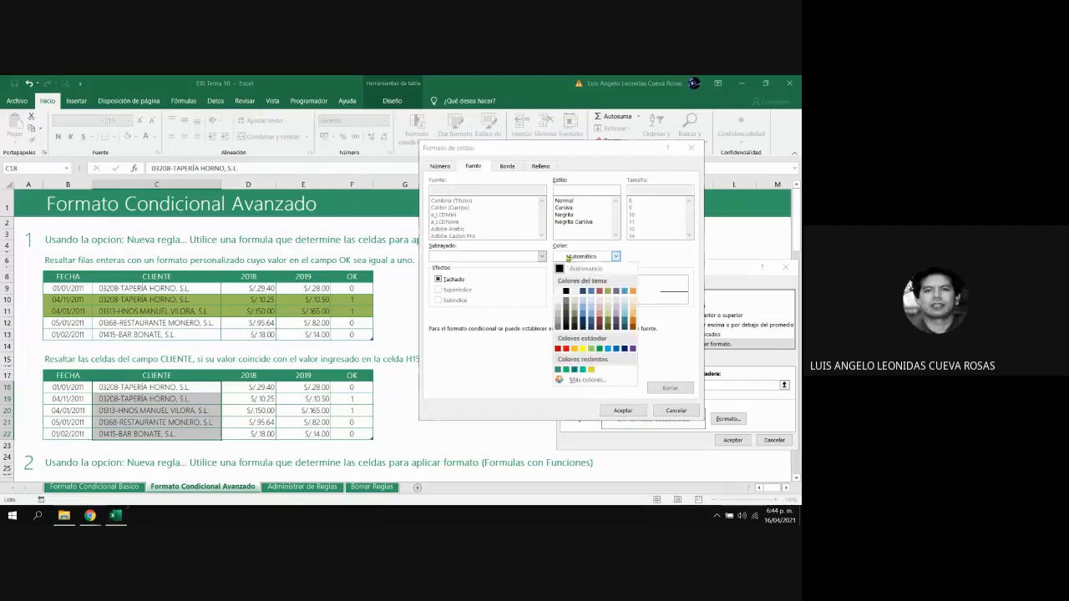
pyautogui.click(632, 324)
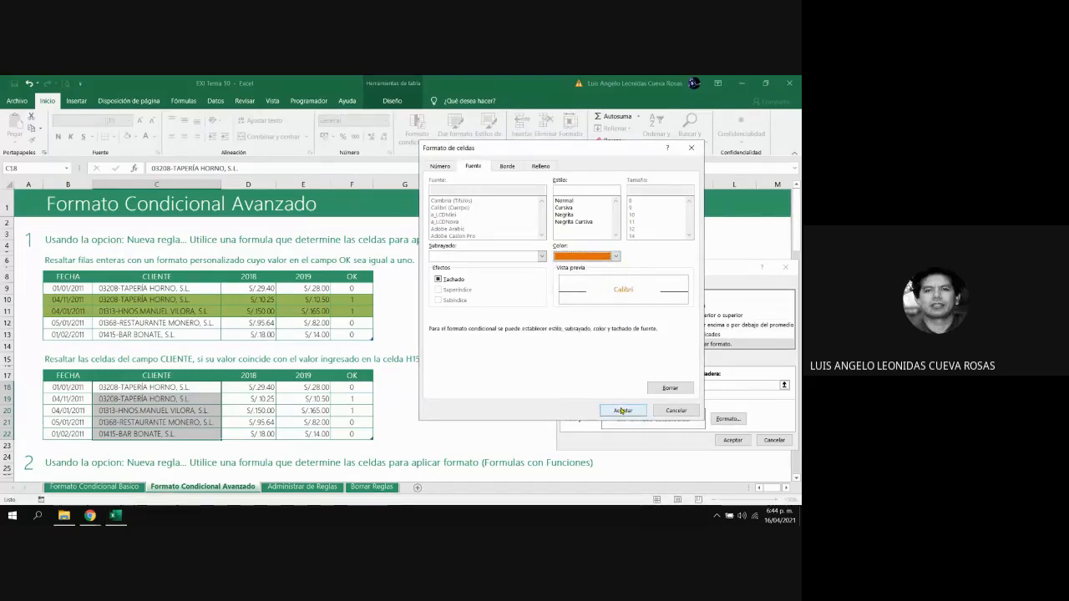
pyautogui.click(622, 410)
pyautogui.click(720, 440)
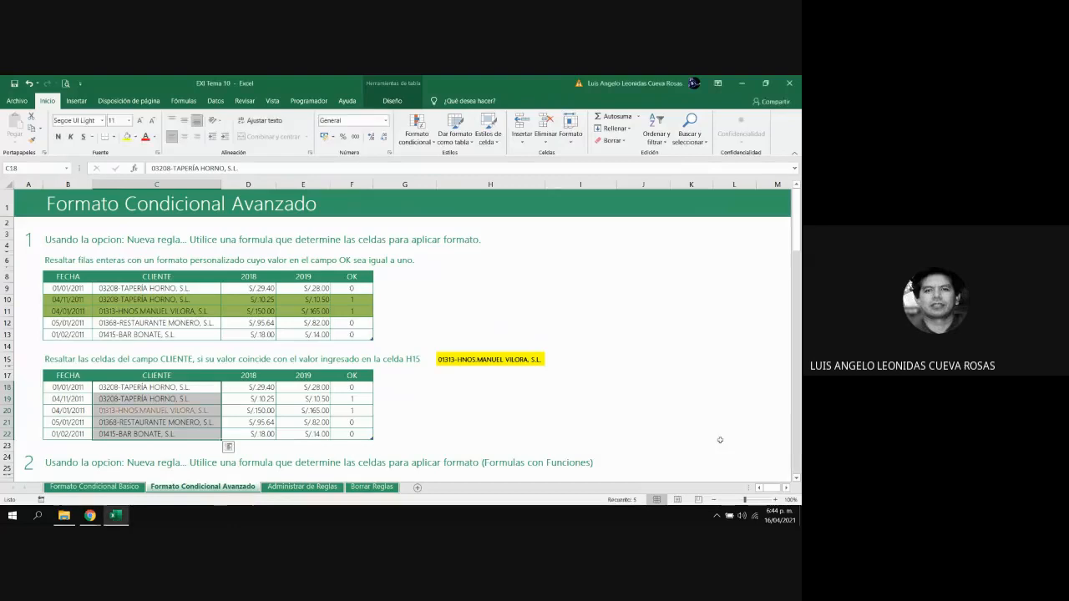
pyautogui.click(422, 410)
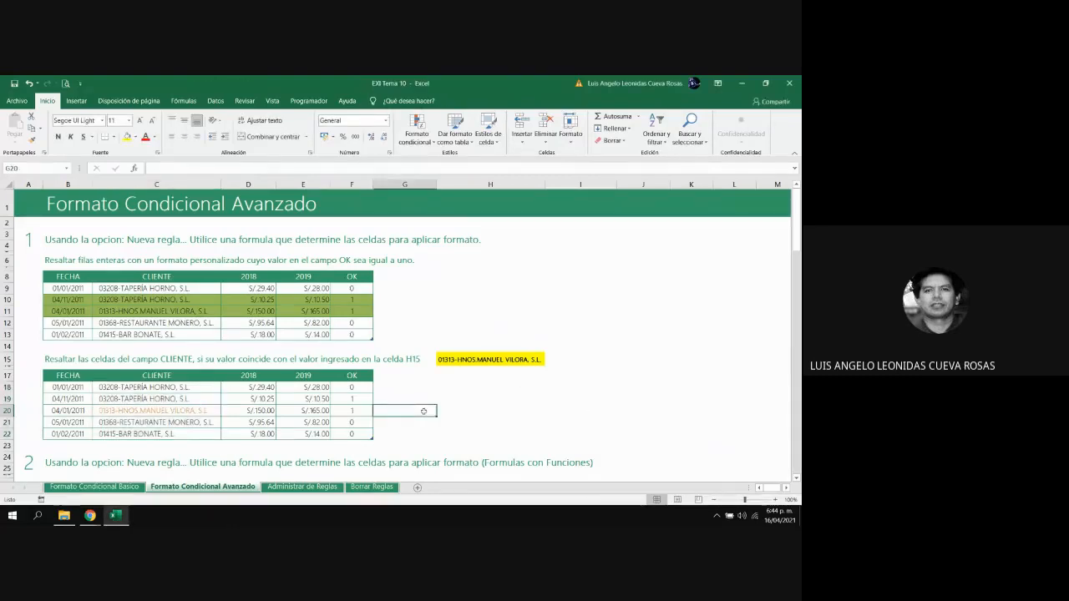
pyautogui.click(215, 408)
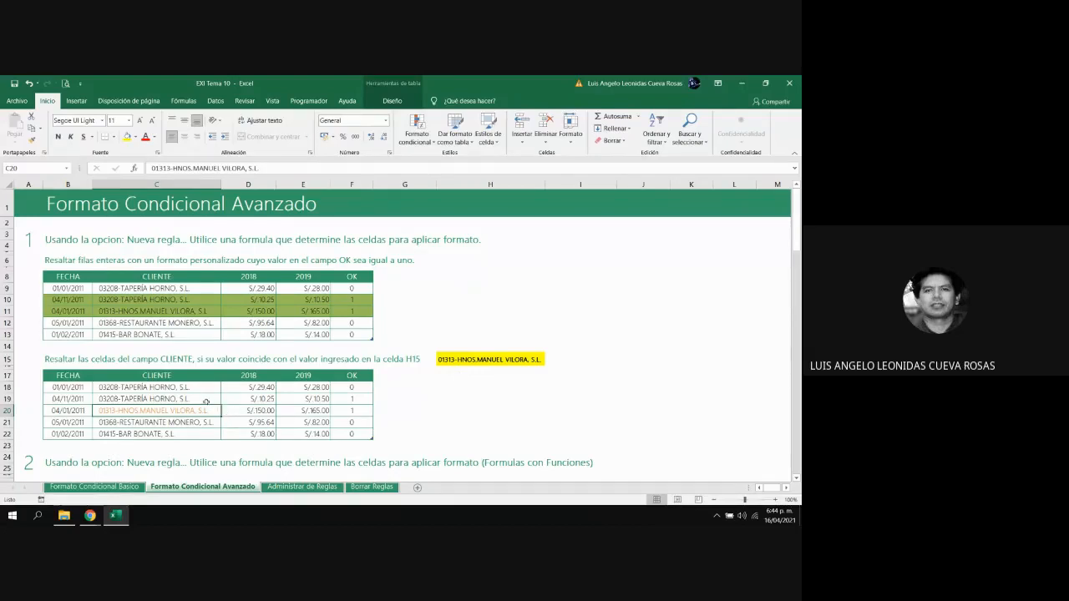
# Select all worker records in the exercise 2 table, cells B30:J80, without the header row
pyautogui.scroll(-2, 209, 404)
pyautogui.scroll(-4, 206, 403)
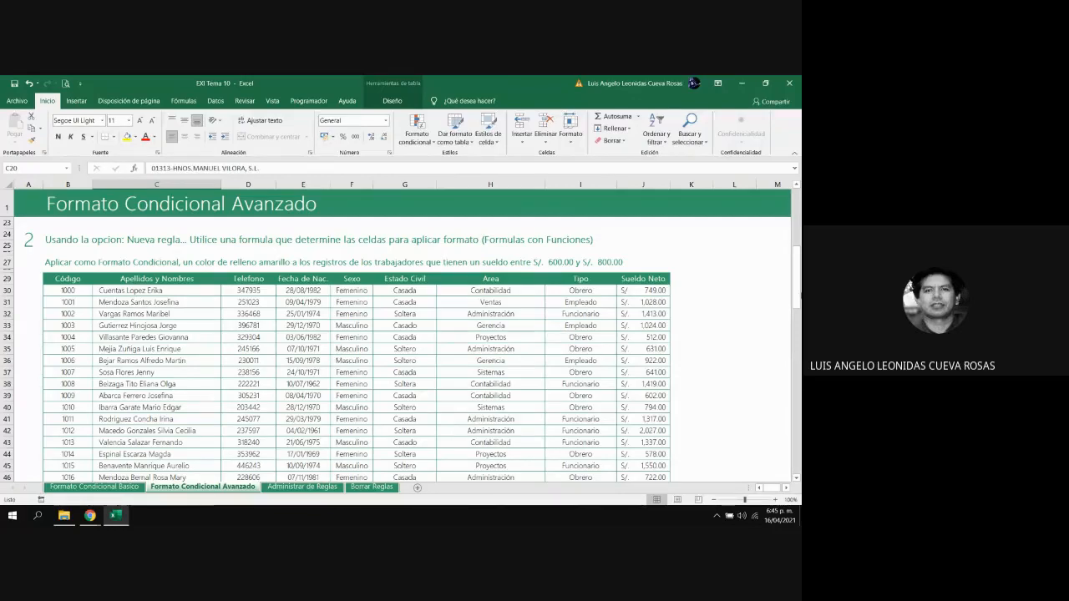
pyautogui.moveTo(798, 280); pyautogui.dragTo(798, 280)
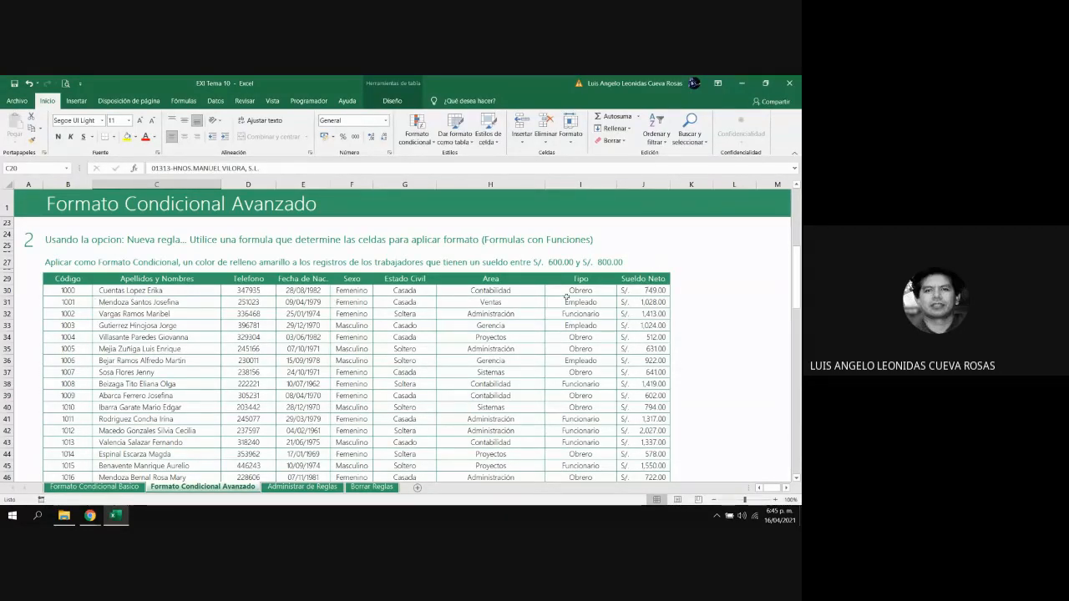
pyautogui.click(654, 281)
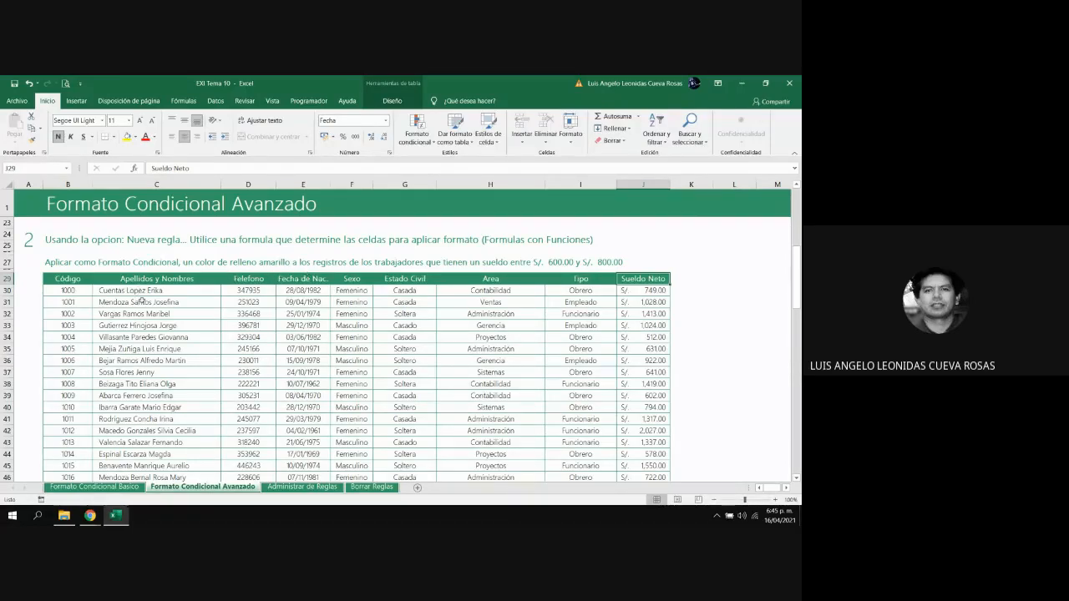
pyautogui.click(73, 290)
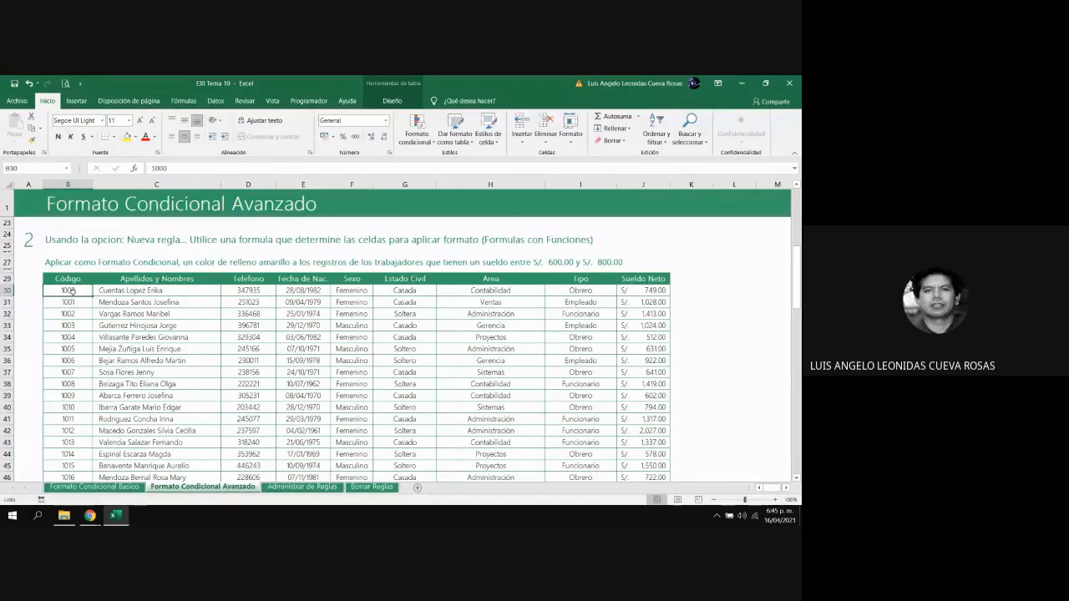
pyautogui.hotkey('ctrl', 'shift', 'Right')
pyautogui.hotkey('ctrl', 'shift', 'Down')
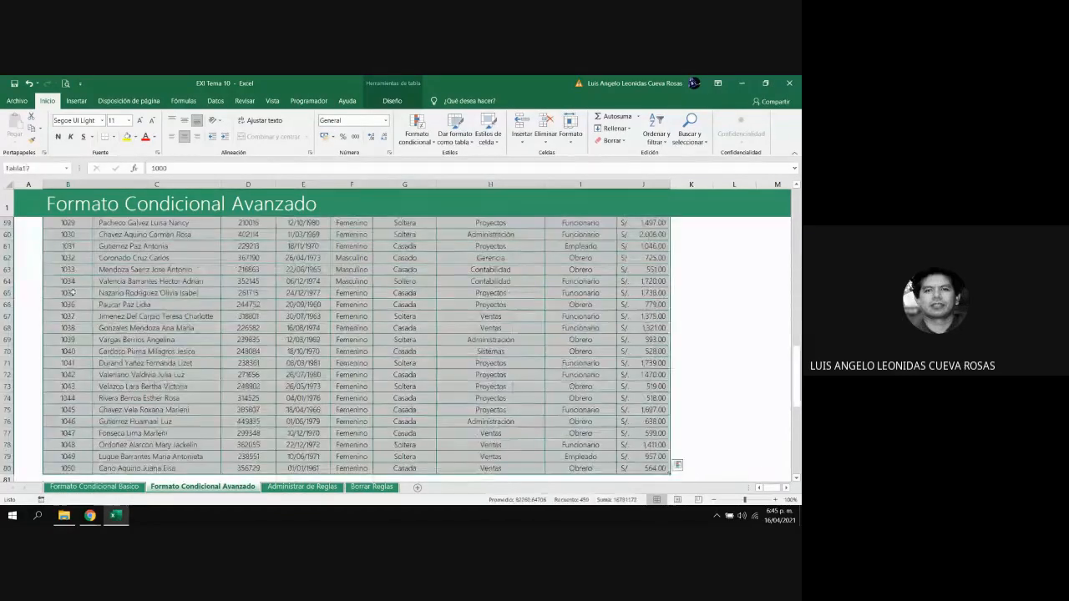
pyautogui.scroll(18, 114, 312)
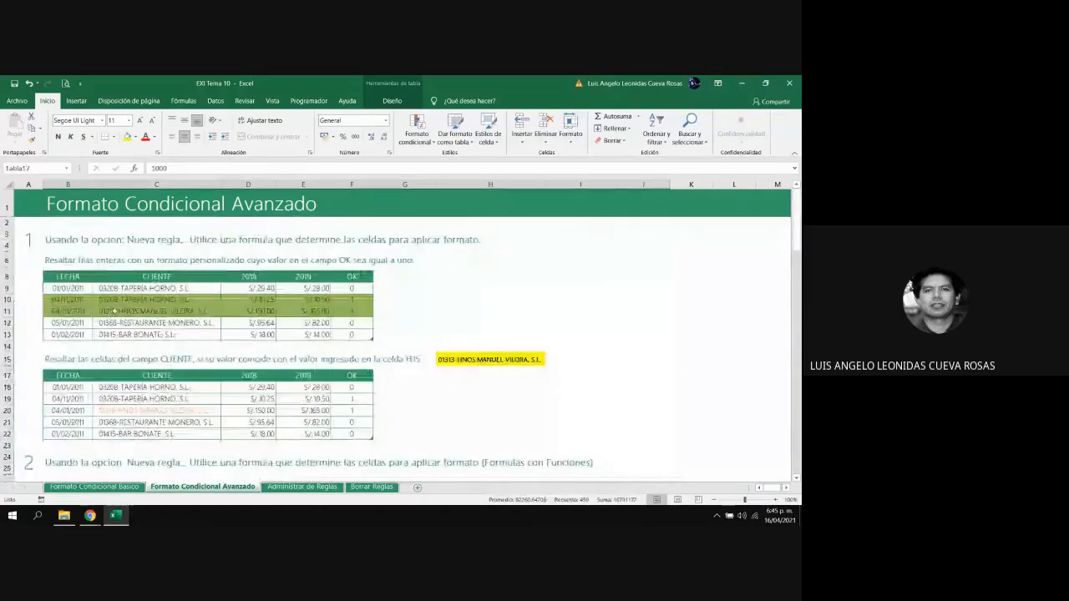
pyautogui.scroll(-5, 114, 312)
pyautogui.scroll(-2, 114, 313)
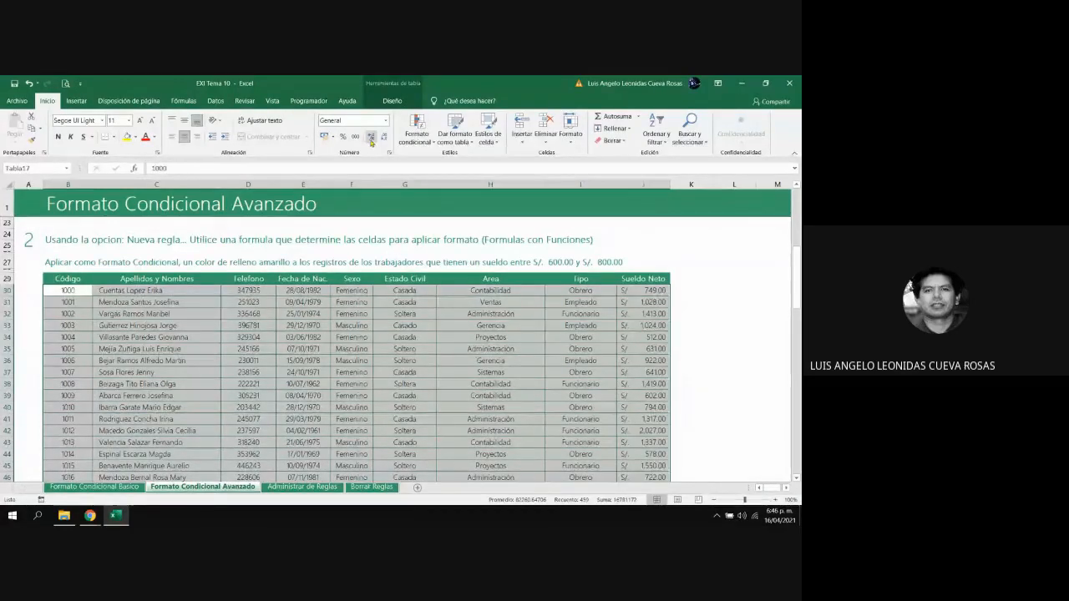
# Start a new conditional formatting rule of the type "Utilice una fórmula que determine las celdas para aplicar formato" and clear the view of Sueldo Neto
pyautogui.click(411, 140)
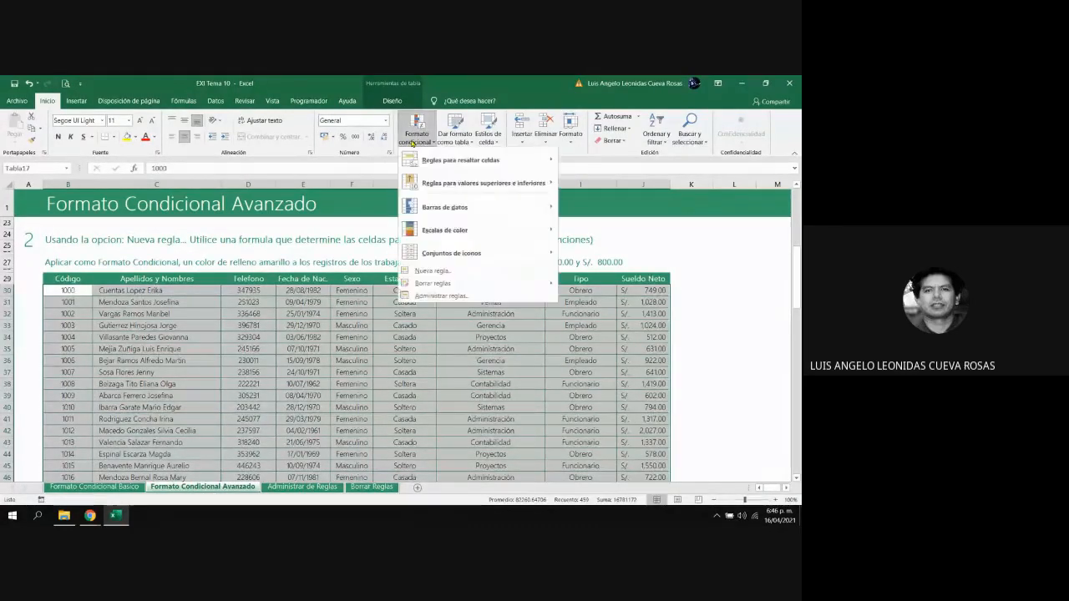
pyautogui.click(430, 272)
pyautogui.moveTo(603, 256); pyautogui.dragTo(459, 296)
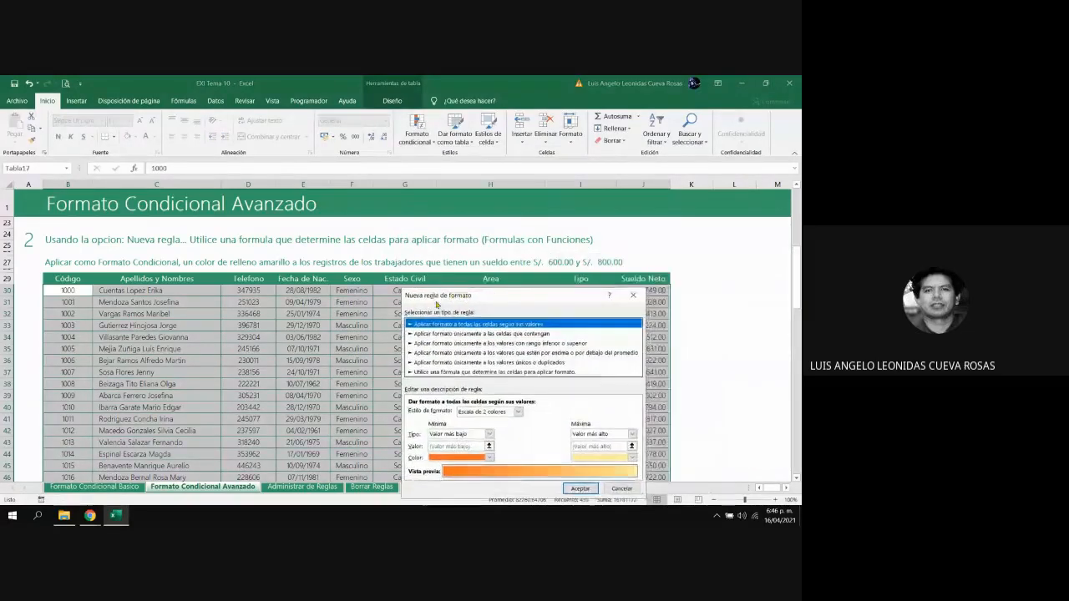
pyautogui.click(456, 373)
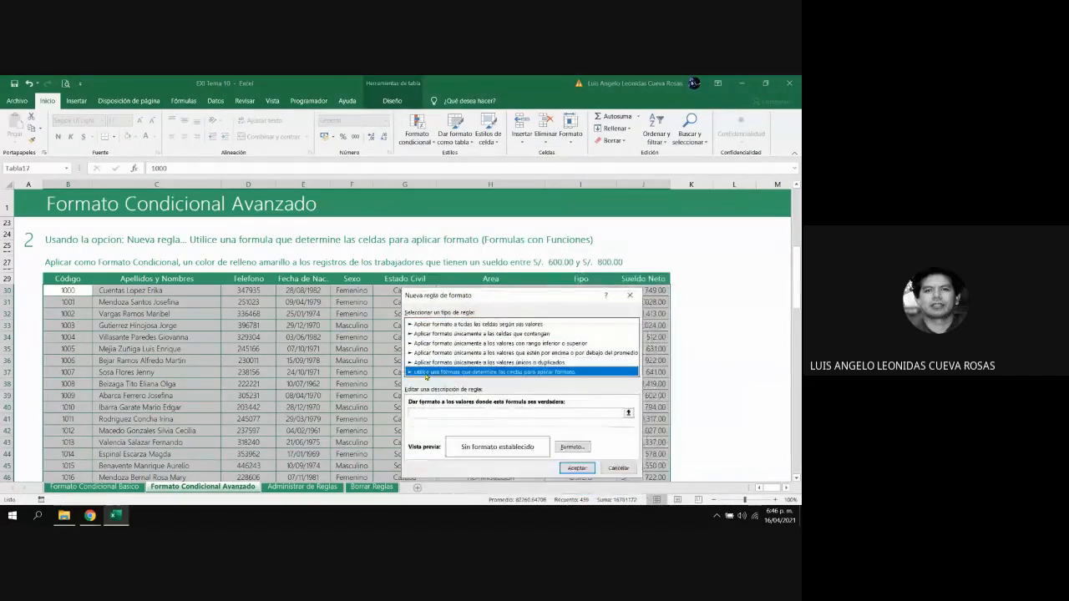
pyautogui.click(437, 412)
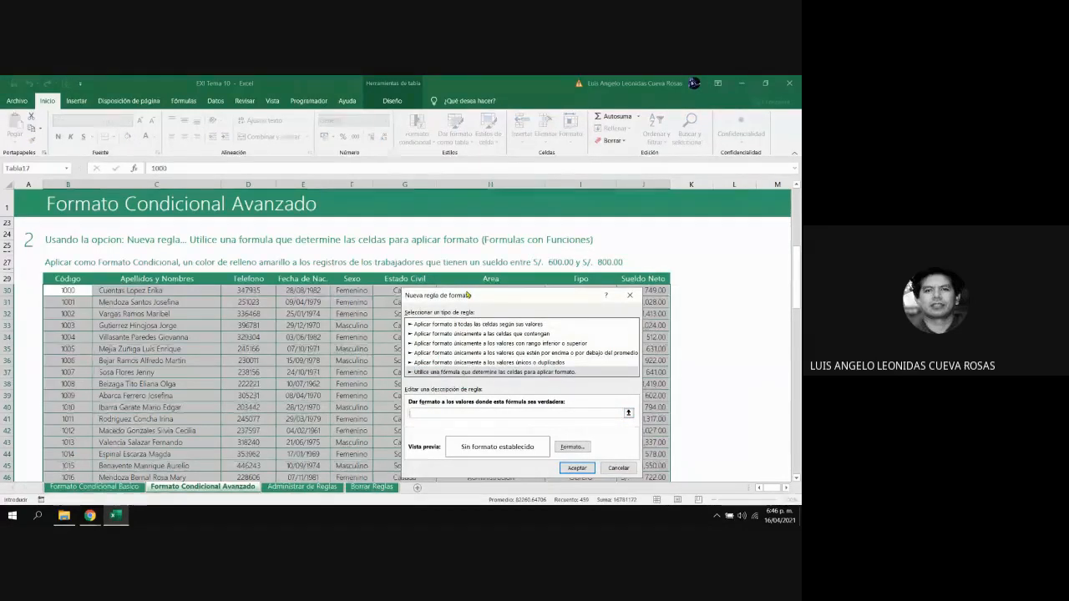
pyautogui.moveTo(467, 295); pyautogui.dragTo(295, 294)
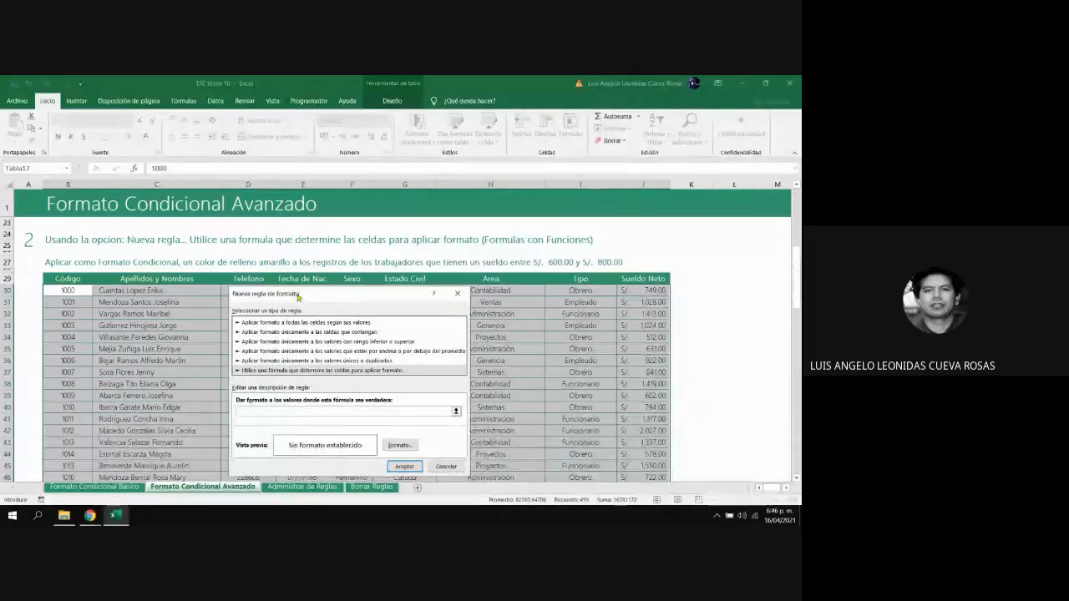
pyautogui.moveTo(296, 293); pyautogui.dragTo(310, 286)
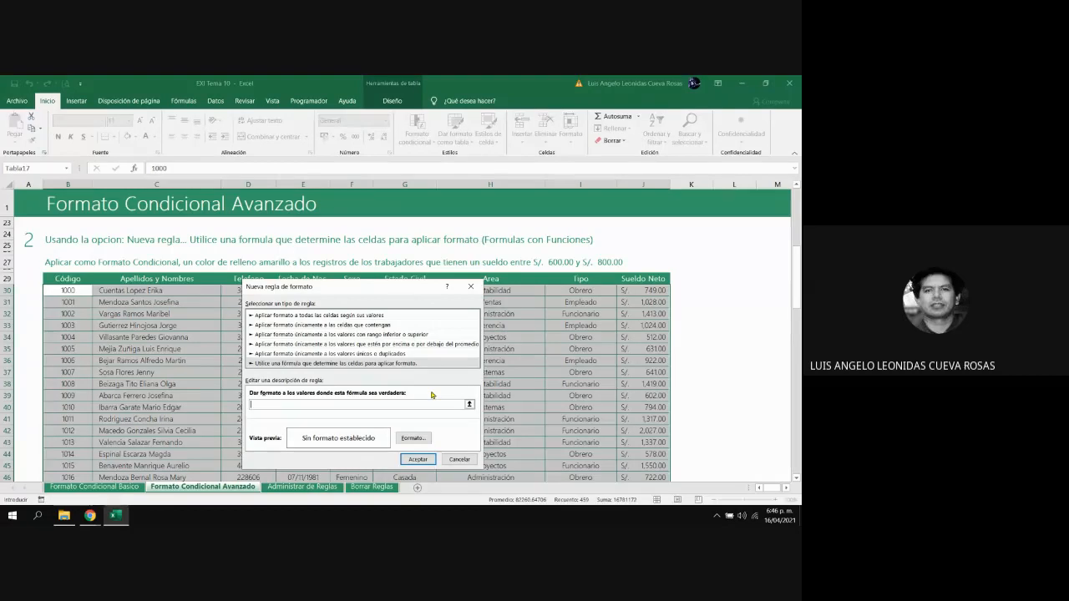
# Enter the rule formula =Y($J30>=600,$J30<=800), keeping only the Sueldo Neto column absolute
pyautogui.write('=')
pyautogui.write('Y(')
pyautogui.click(644, 290)
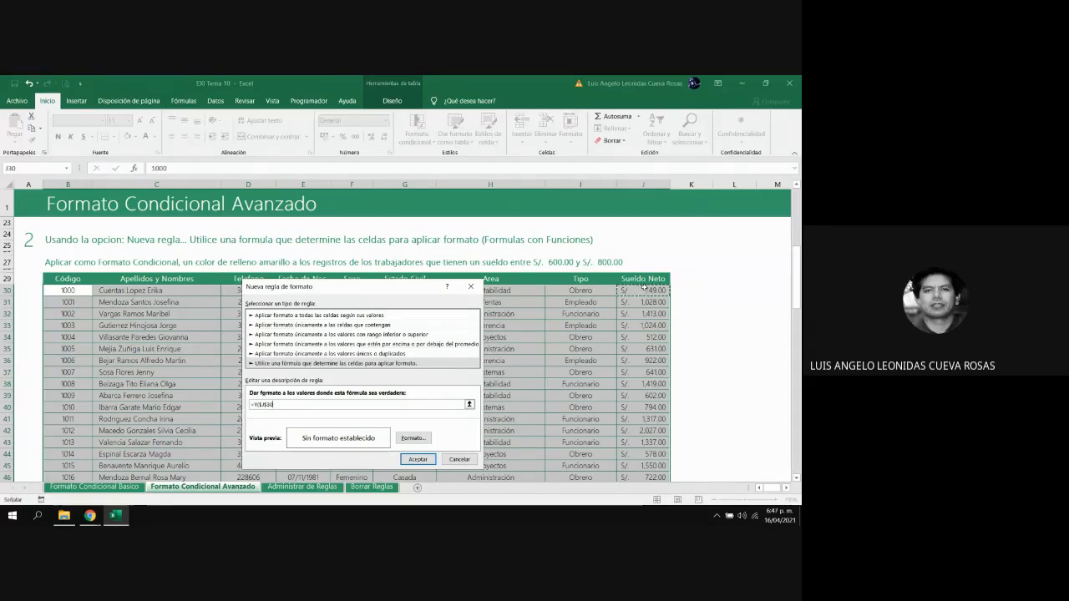
pyautogui.click(267, 405)
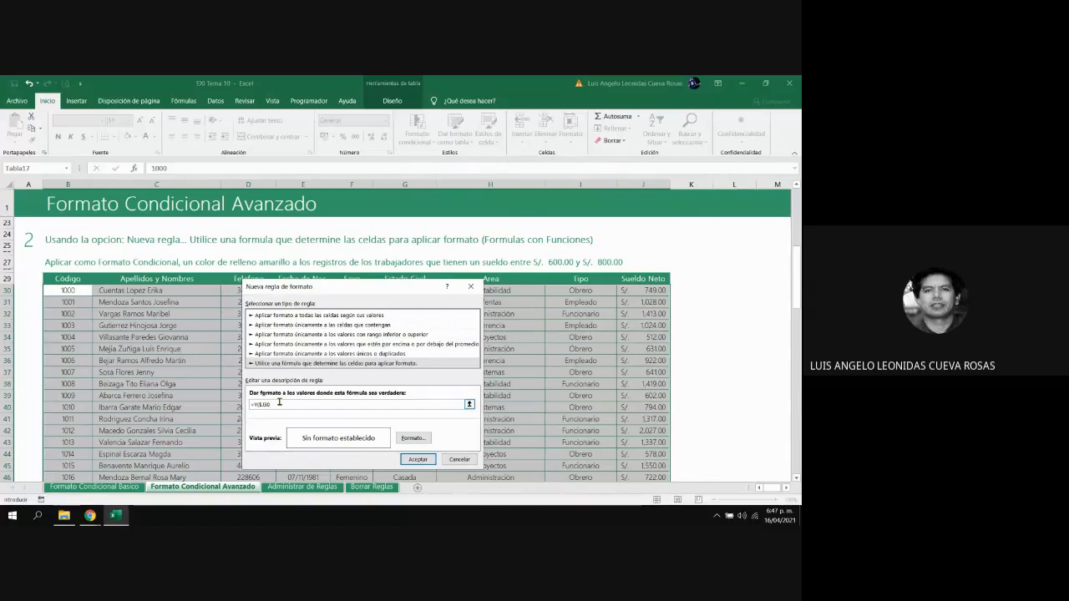
pyautogui.write('>')
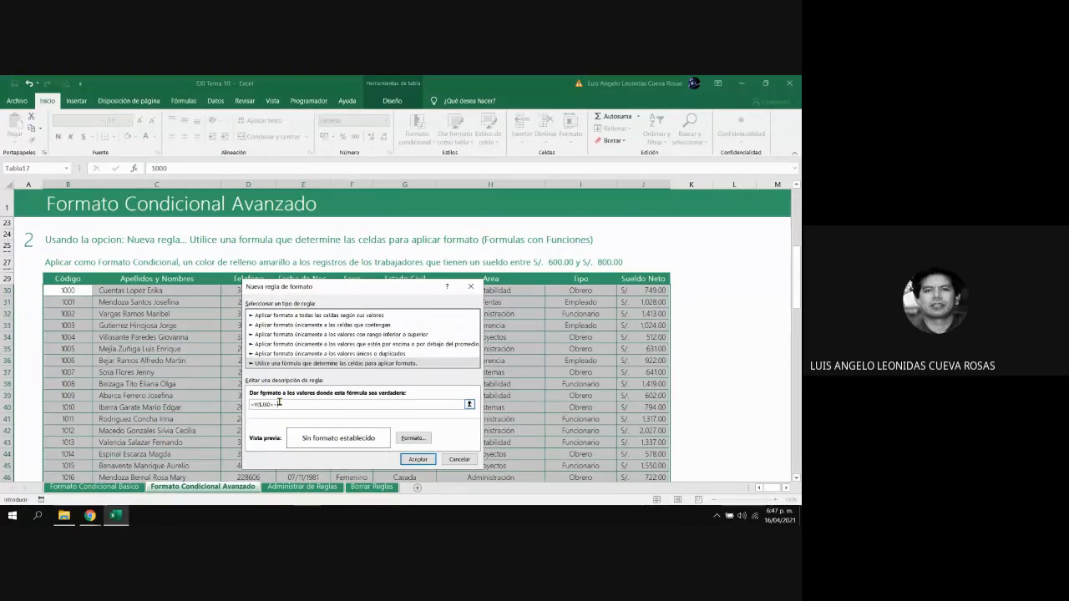
pyautogui.write('=600')
pyautogui.write(',$J30<=800)')
# Give the rule a yellow fill, apply it to the worker records, and check the highlighted rows
pyautogui.click(414, 439)
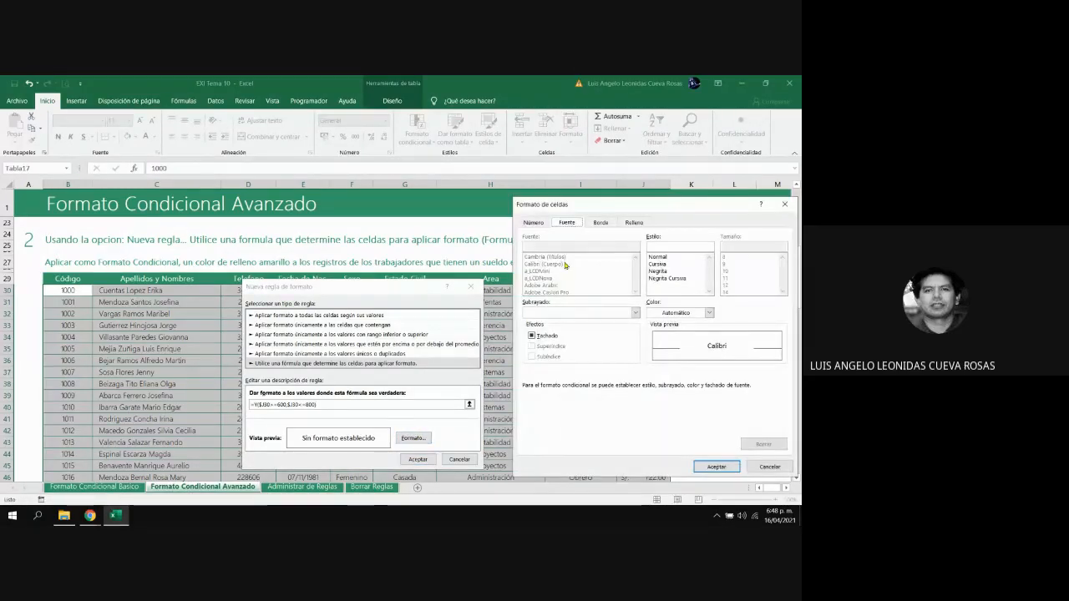
pyautogui.click(634, 223)
pyautogui.click(559, 322)
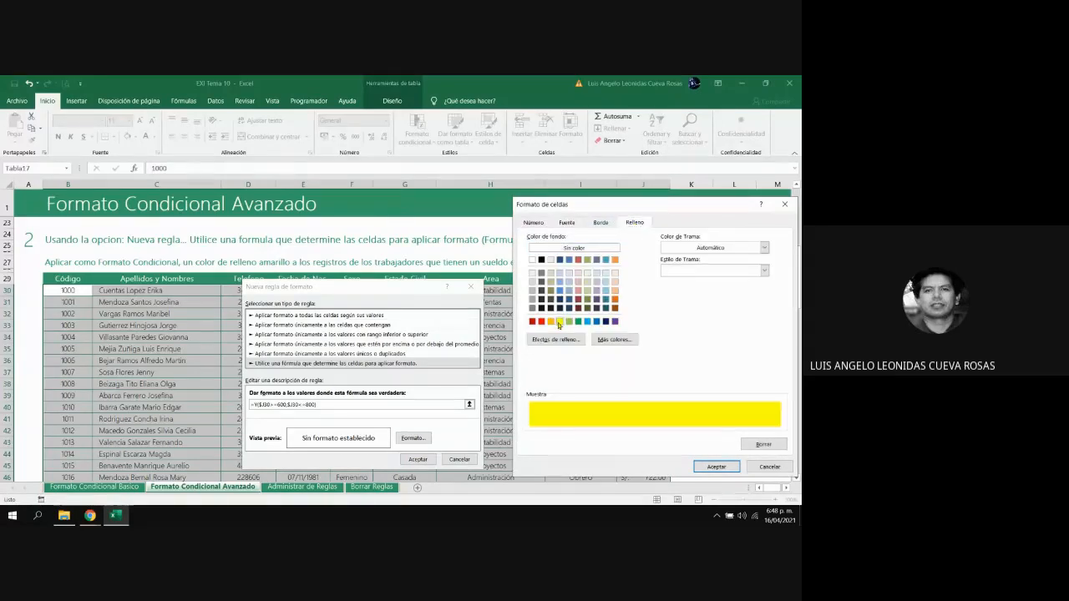
pyautogui.click(717, 466)
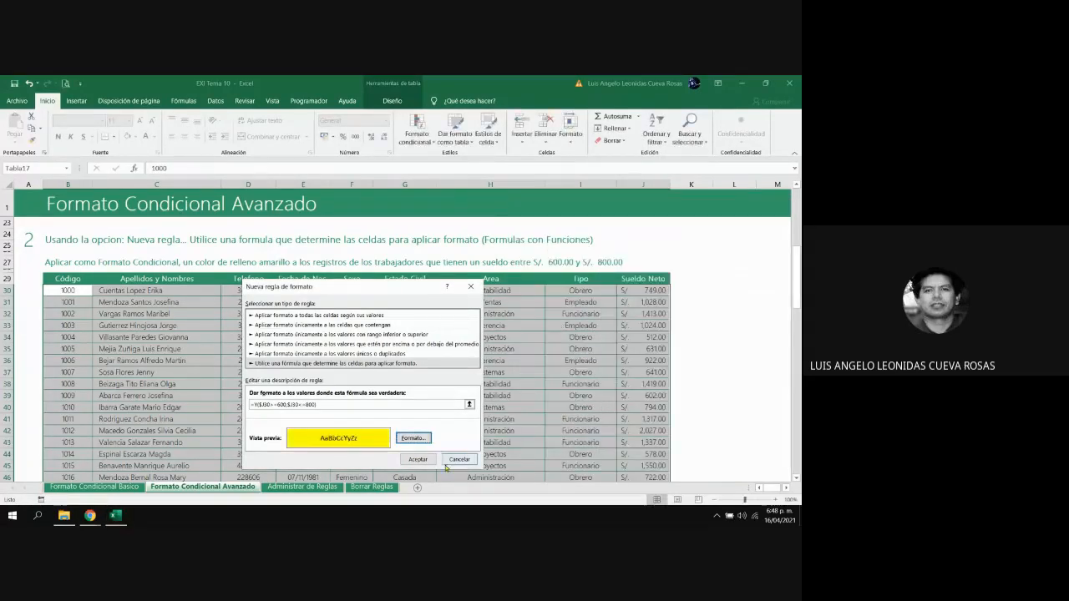
pyautogui.click(418, 460)
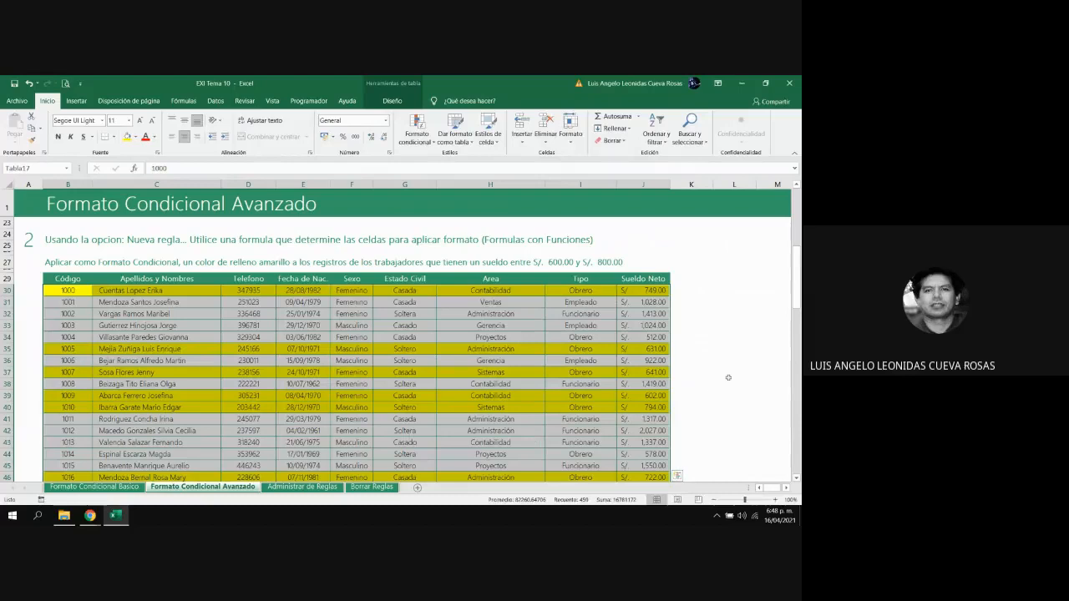
pyautogui.click(729, 377)
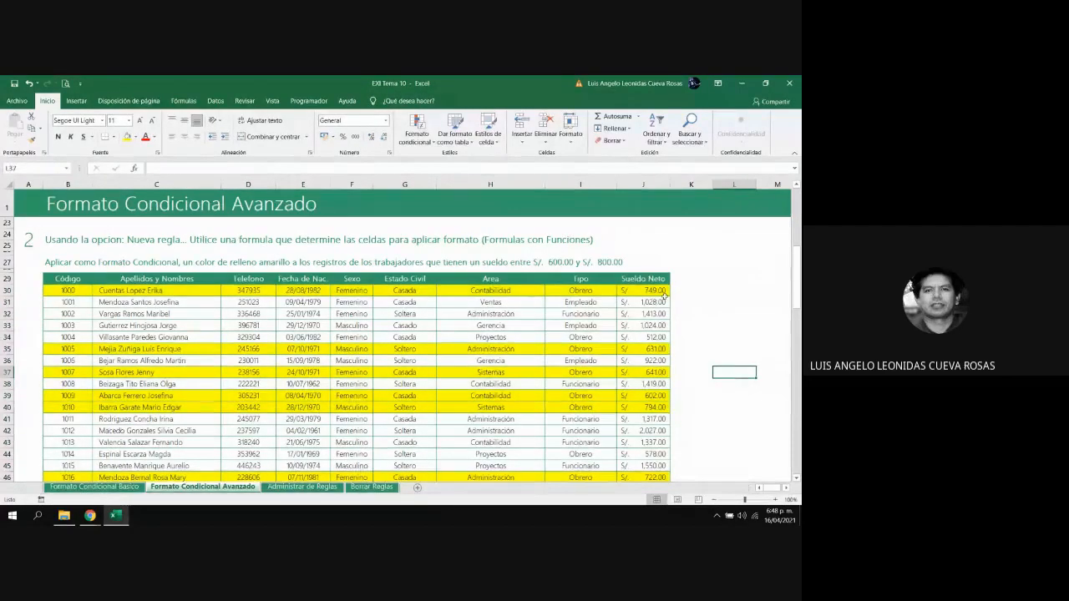
pyautogui.scroll(-12, 678, 368)
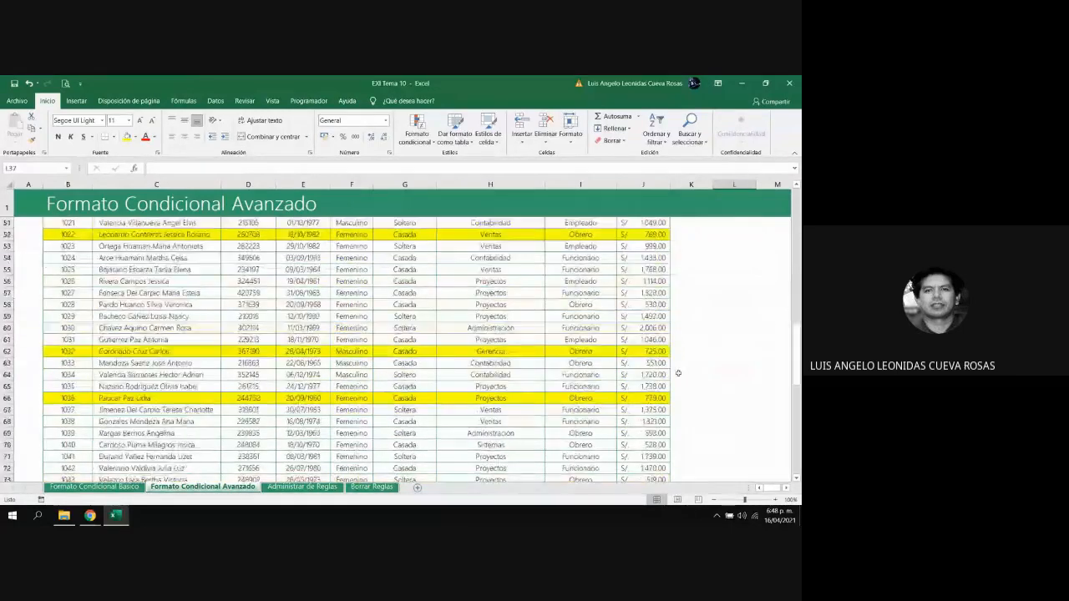
pyautogui.scroll(12, 678, 373)
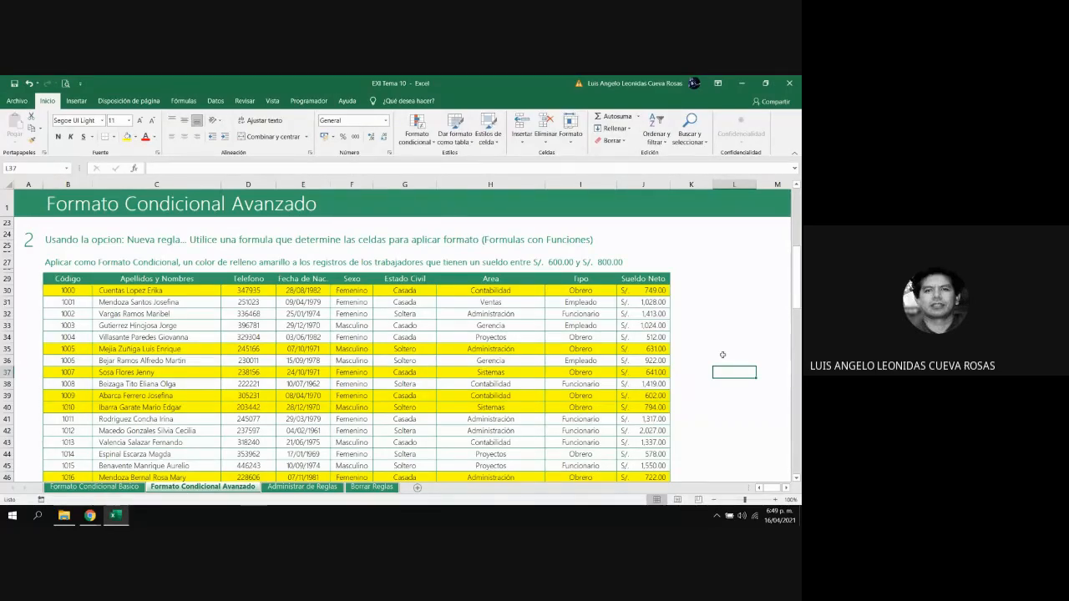
# Turn on filtering for the worker table and filter Sueldo Neto by the yellow cell colour
pyautogui.click(551, 339)
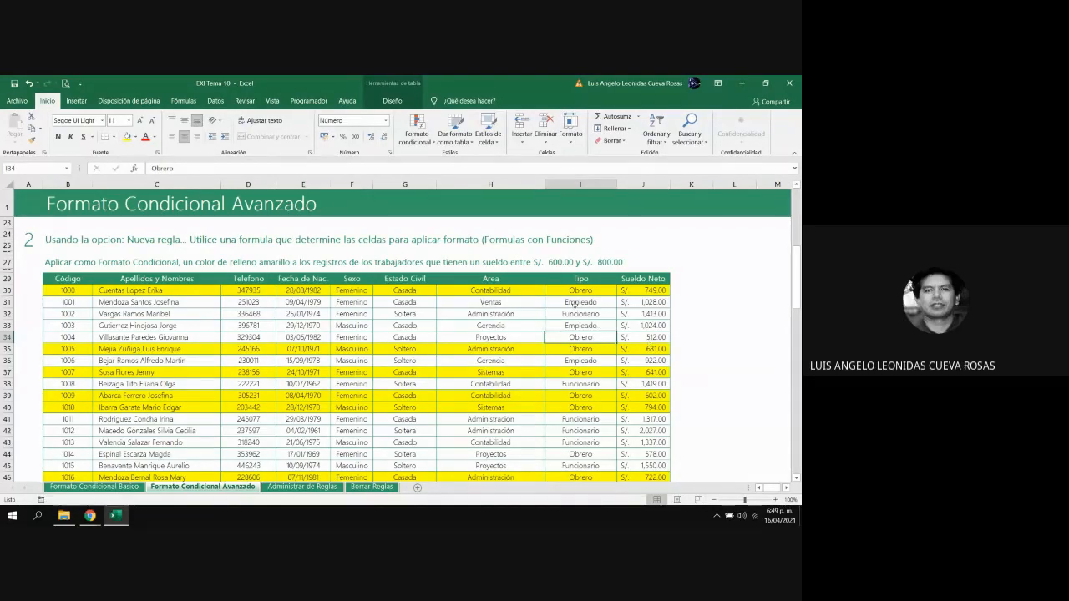
pyautogui.click(518, 282)
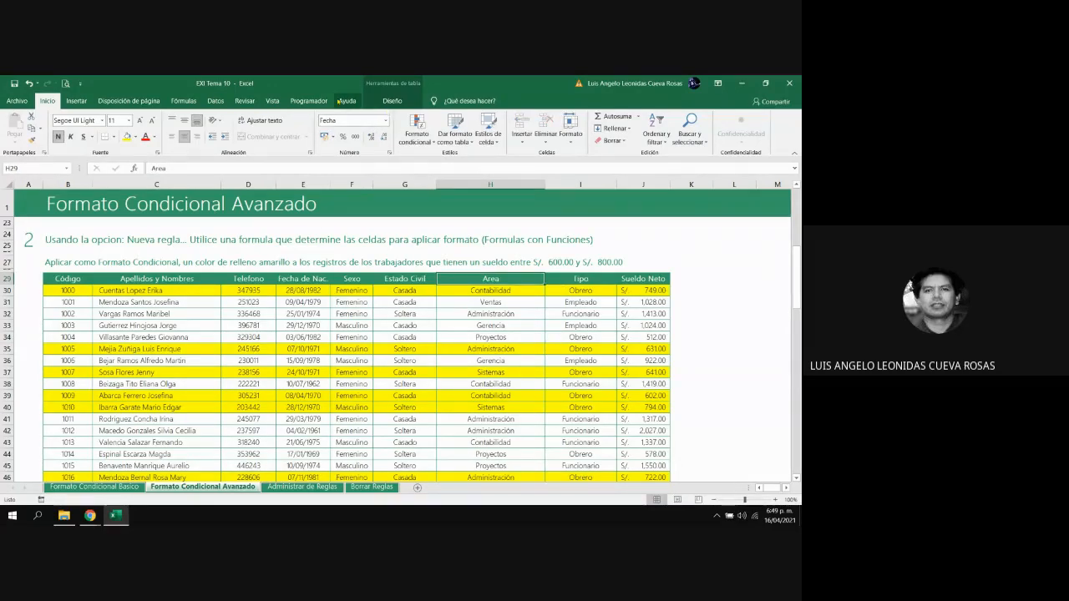
pyautogui.click(215, 100)
pyautogui.click(351, 125)
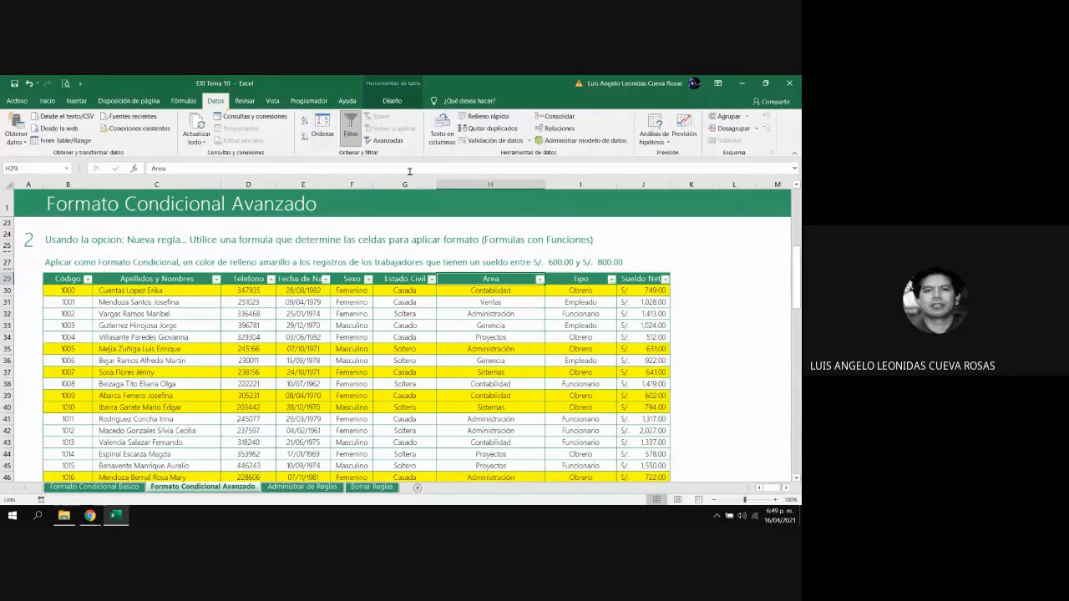
pyautogui.click(665, 279)
pyautogui.moveTo(588, 347)
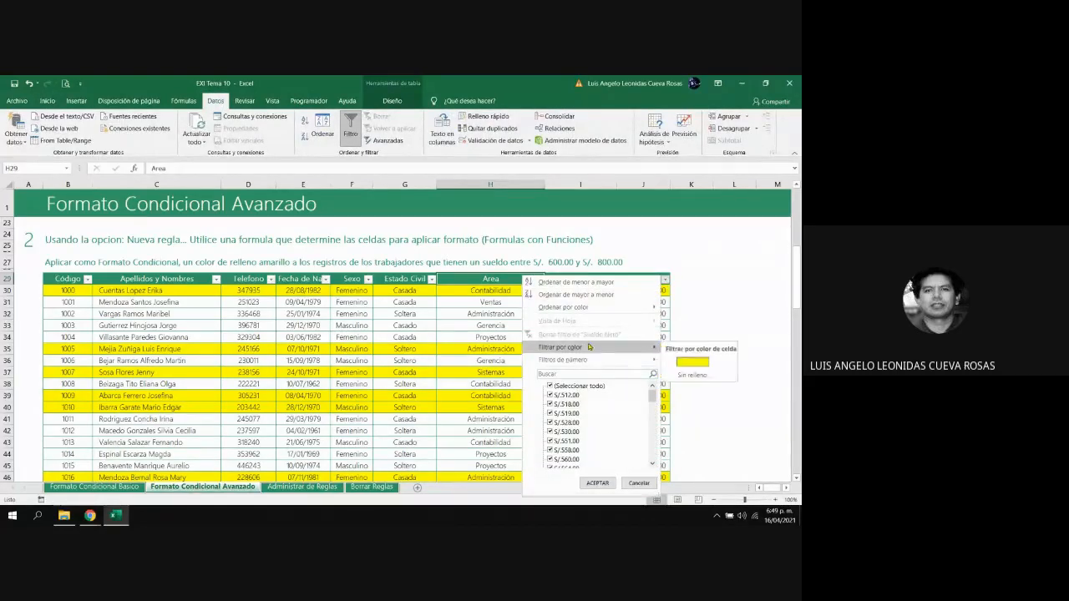
pyautogui.click(692, 362)
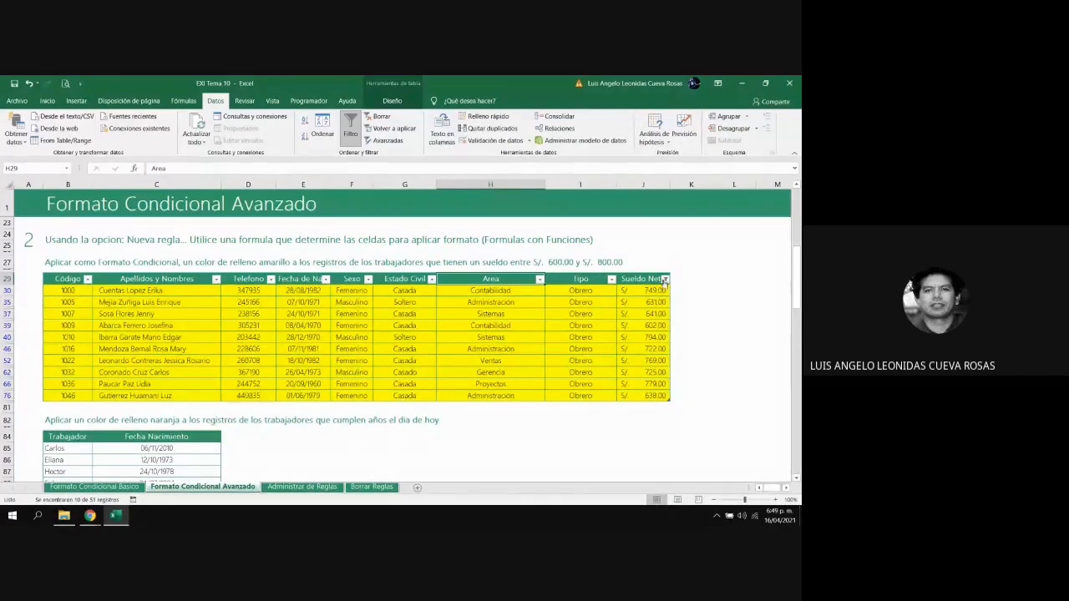
# Clear the Sueldo Neto colour filter and turn off filtering for the worker table
pyautogui.click(380, 116)
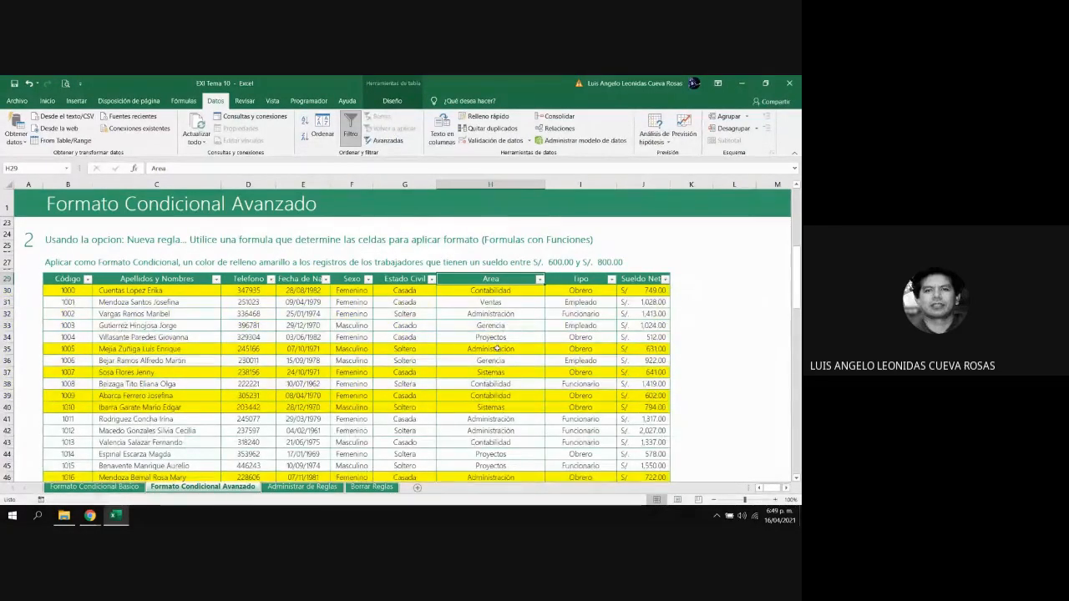
pyautogui.click(350, 125)
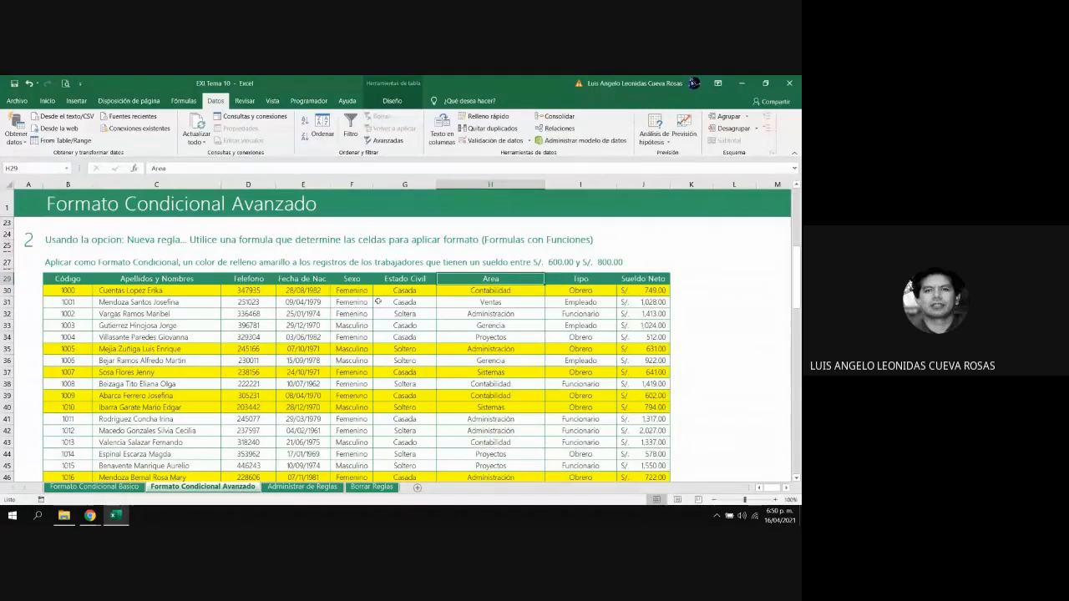
pyautogui.scroll(-5, 368, 313)
pyautogui.scroll(5, 359, 322)
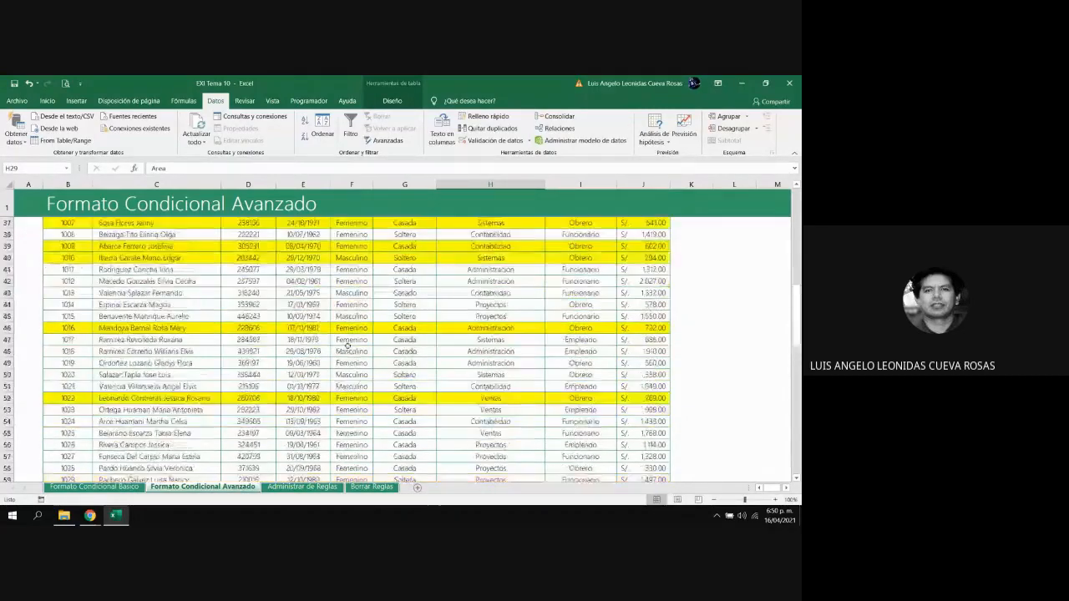
pyautogui.scroll(6, 354, 327)
pyautogui.scroll(-2, 354, 329)
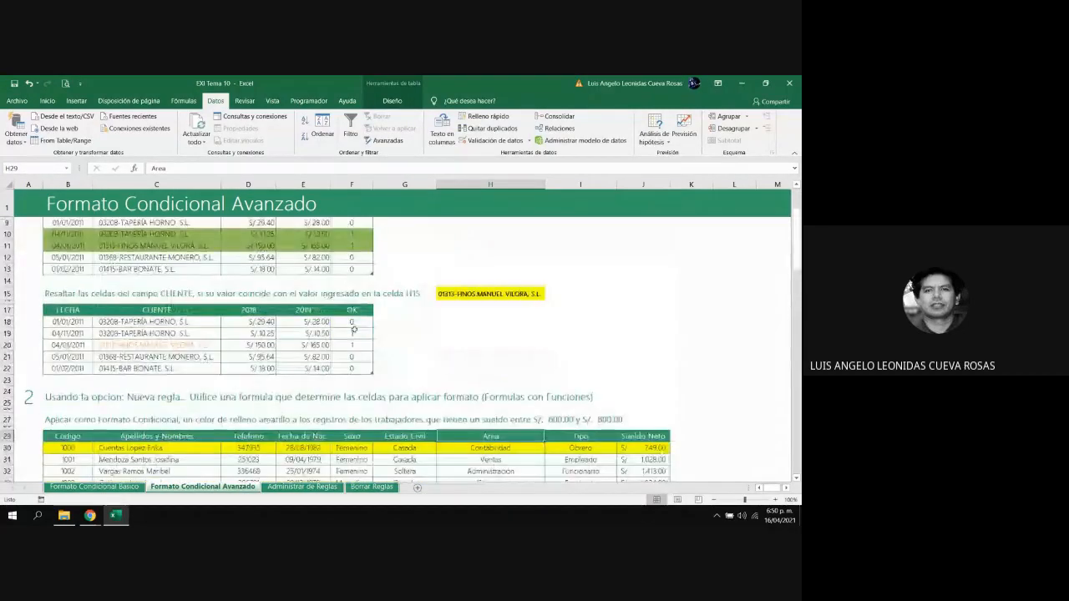
pyautogui.scroll(-5, 354, 329)
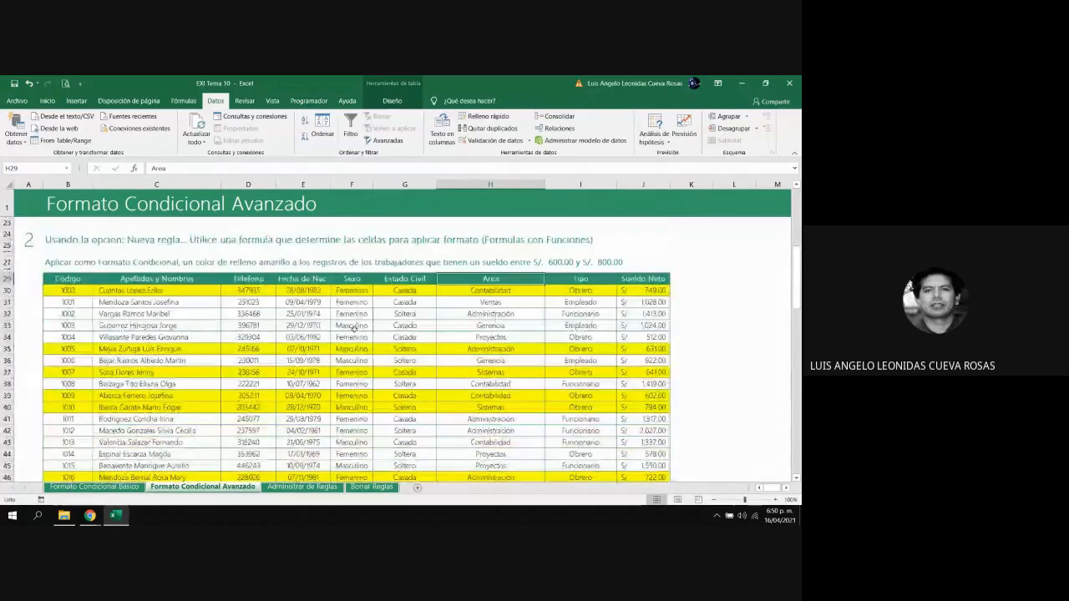
pyautogui.scroll(-2, 354, 329)
pyautogui.scroll(2, 354, 329)
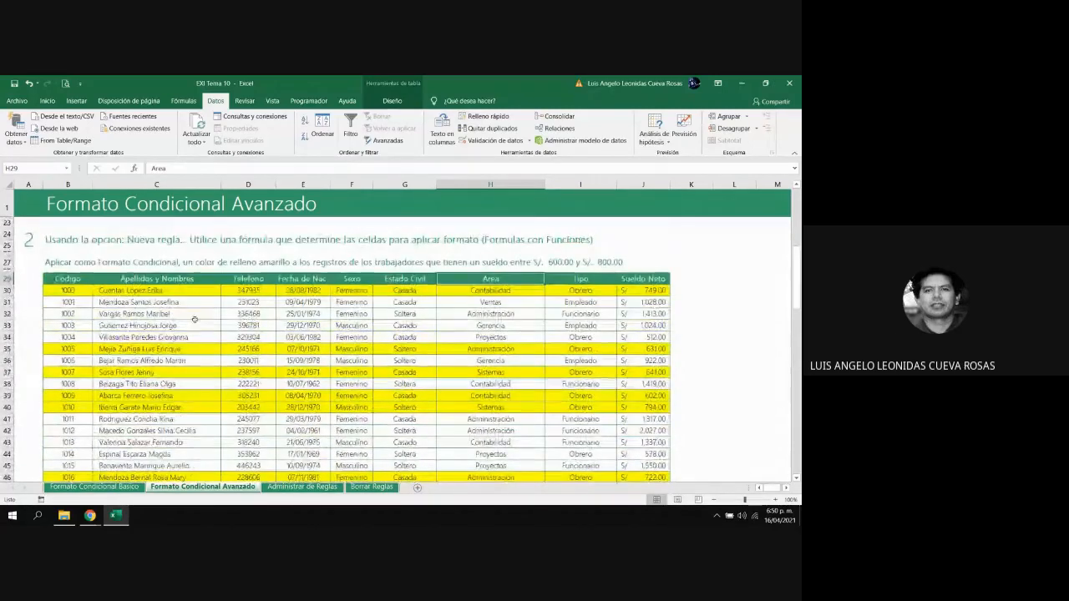
# Select all worker records from Código to Sueldo Neto and open the conditional formatting rules manager
pyautogui.click(74, 291)
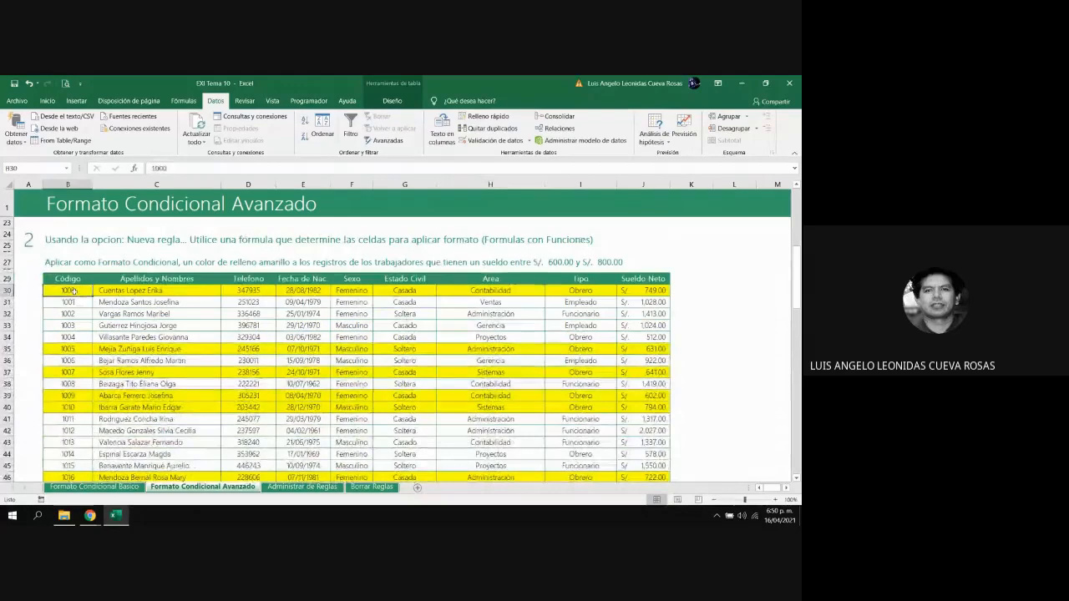
pyautogui.hotkey('ctrl', 'shift', 'Right')
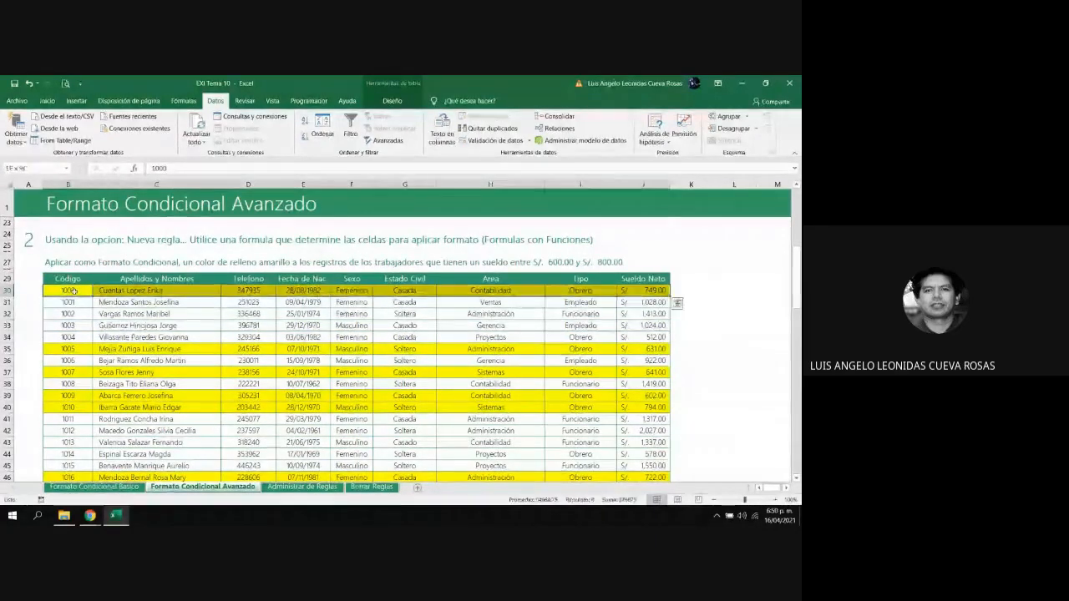
pyautogui.hotkey('ctrl', 'shift', 'Down')
pyautogui.scroll(9, 150, 305)
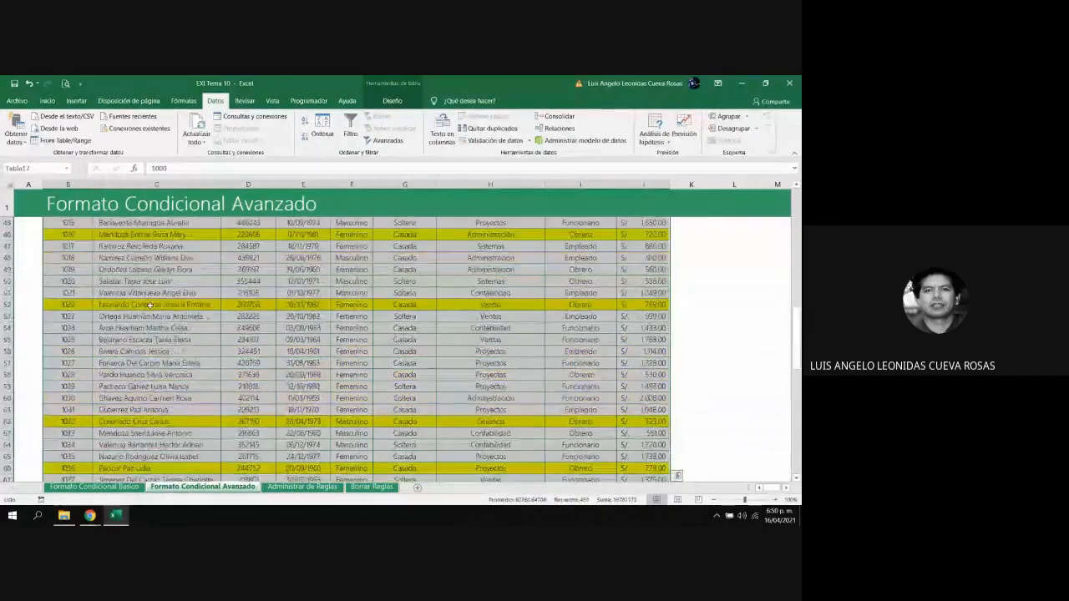
pyautogui.scroll(7, 150, 306)
pyautogui.scroll(-7, 151, 305)
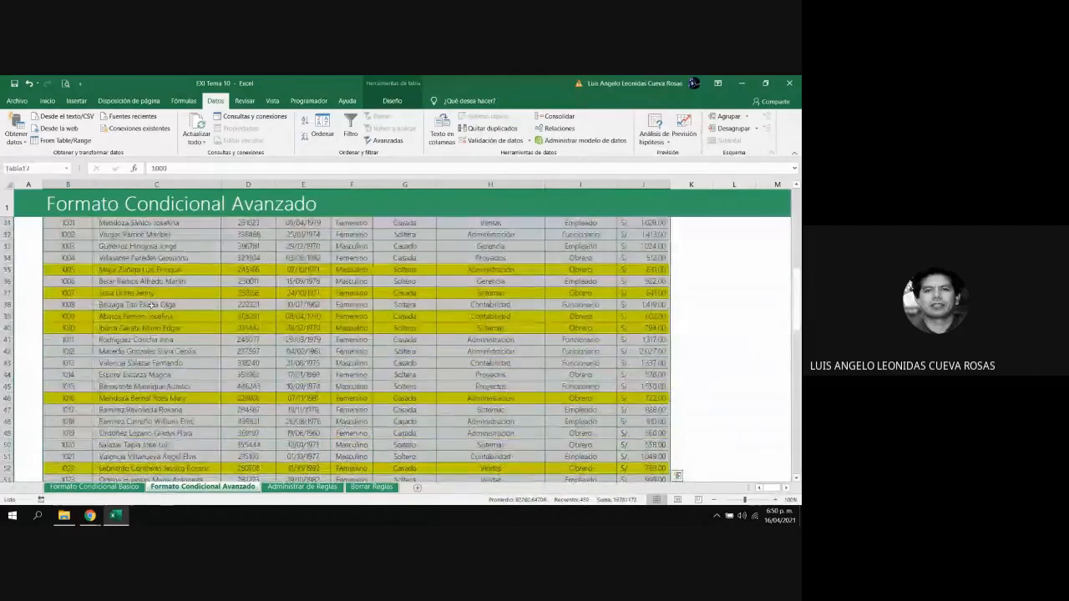
pyautogui.scroll(3, 150, 306)
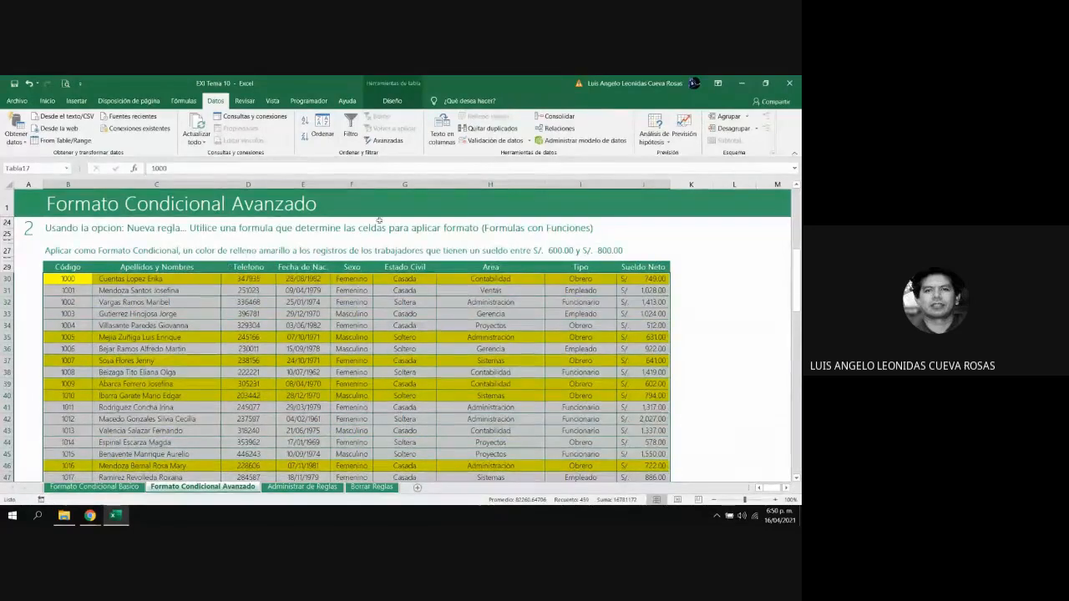
pyautogui.click(47, 101)
pyautogui.click(416, 138)
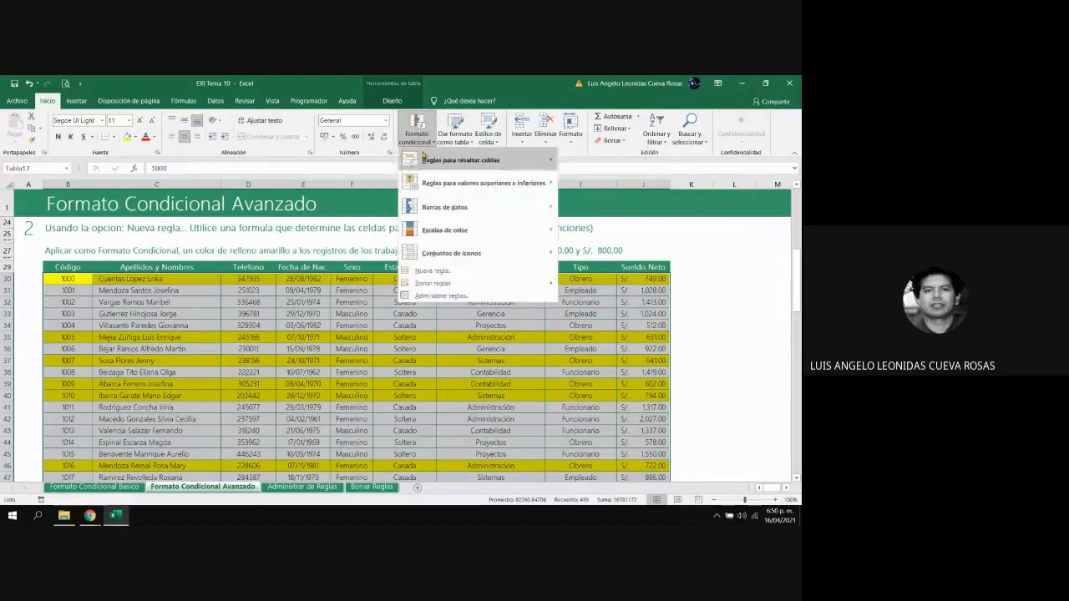
pyautogui.click(444, 297)
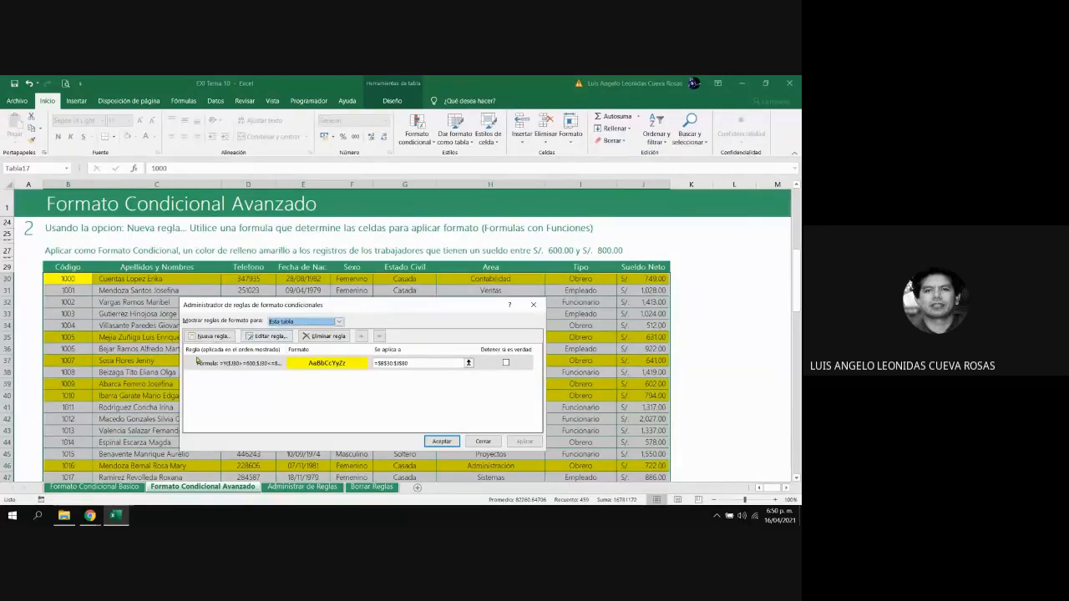
# Edit the yellow rule's formula to =Y(J30>=600,J30<=800), without absolute columns, and apply it to the worker records
pyautogui.click(238, 366)
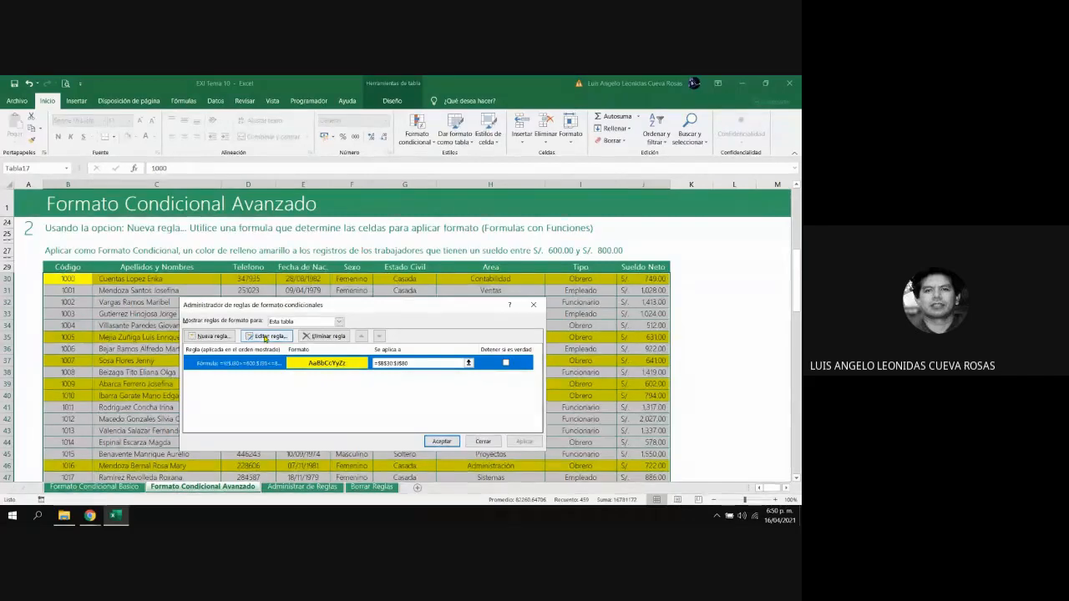
pyautogui.click(265, 337)
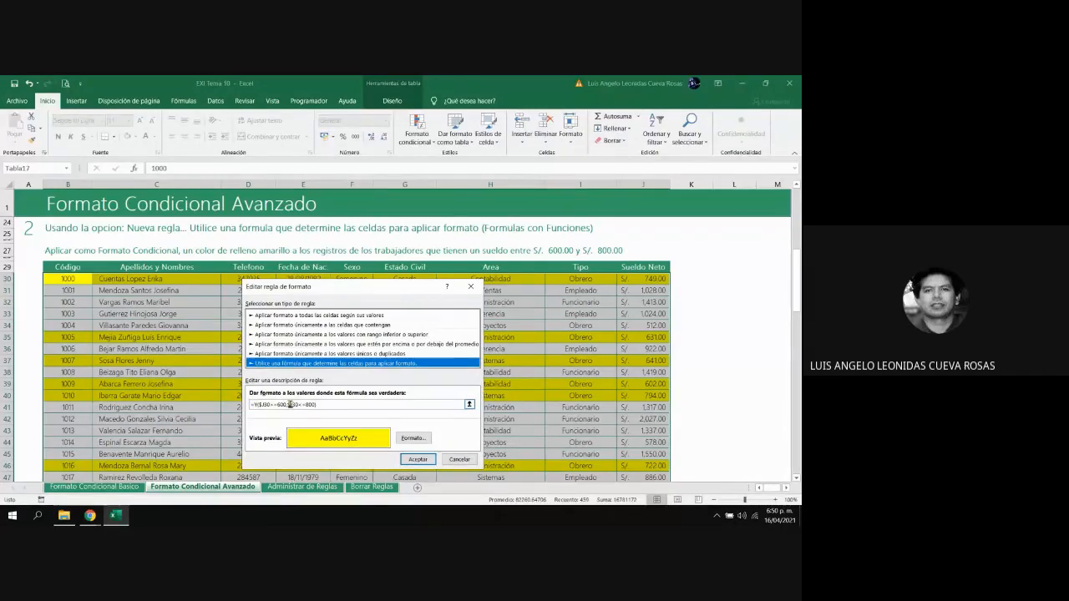
pyautogui.click(302, 404)
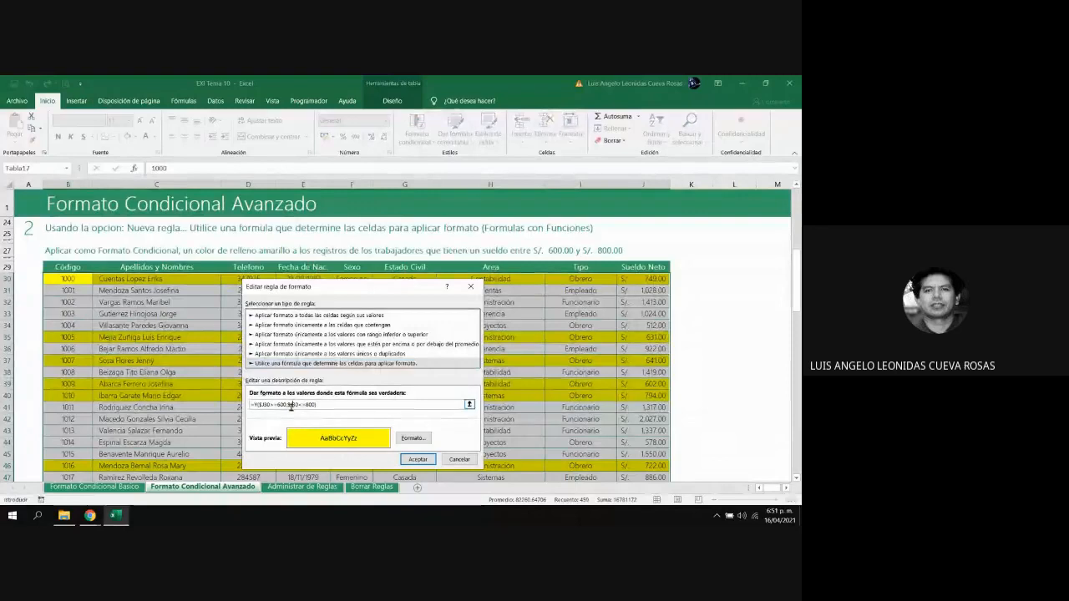
pyautogui.press('F4')
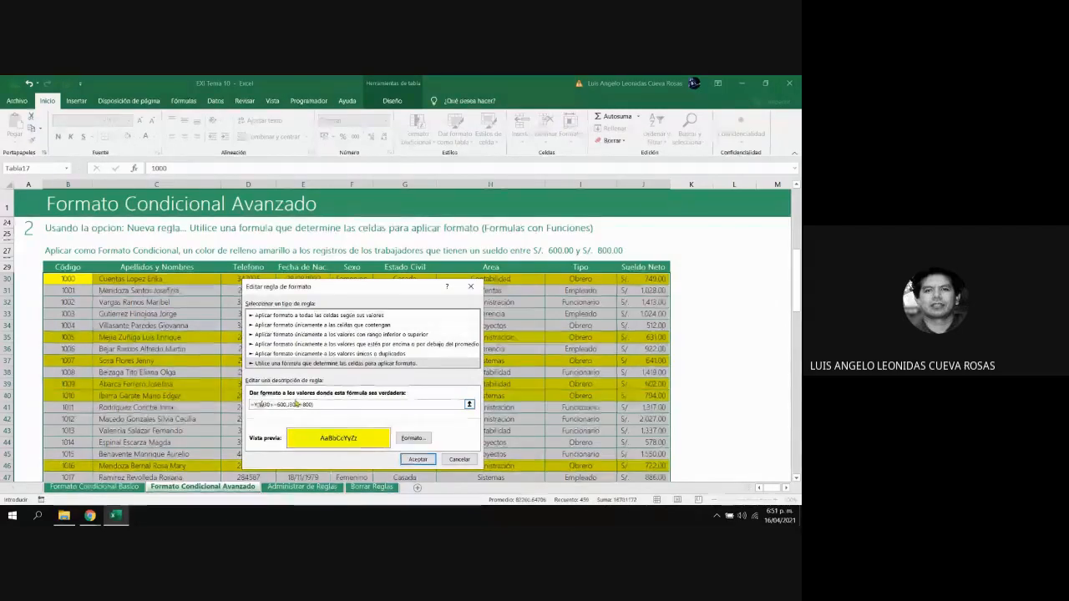
pyautogui.press('BackSpace')
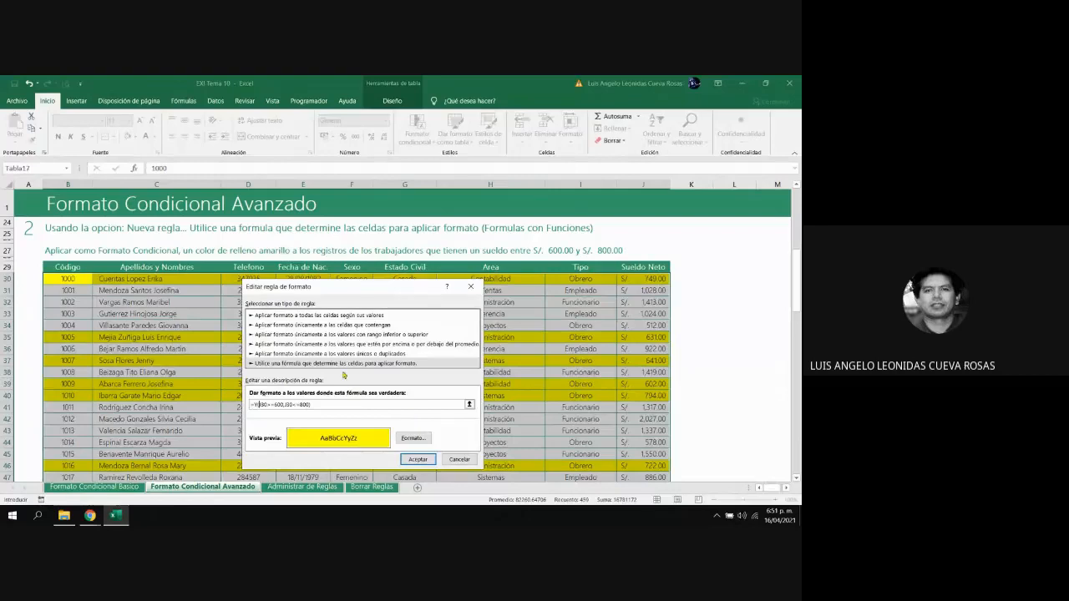
pyautogui.click(418, 461)
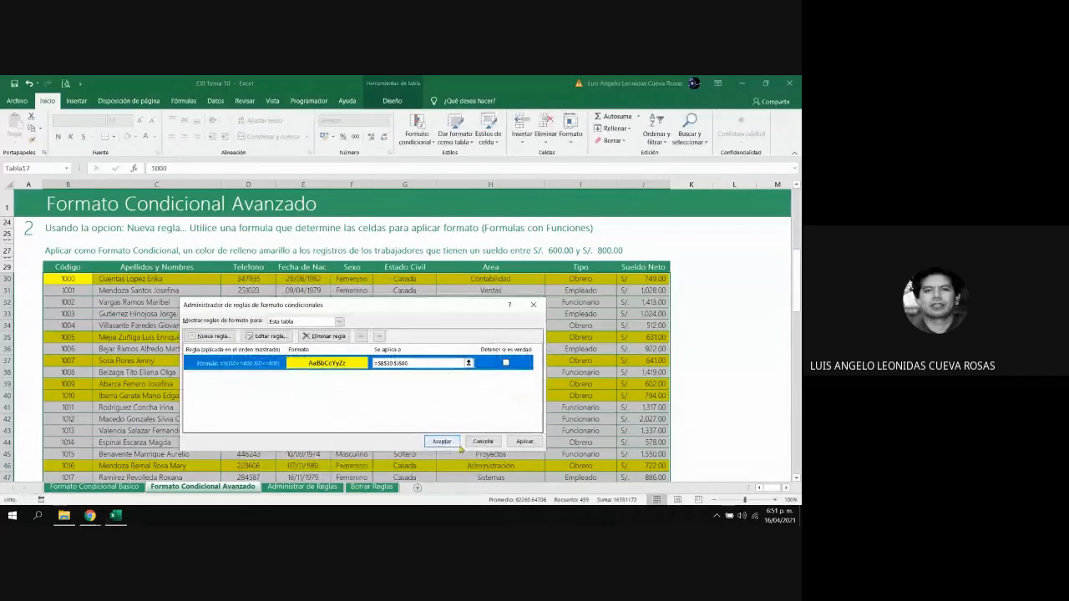
pyautogui.click(445, 443)
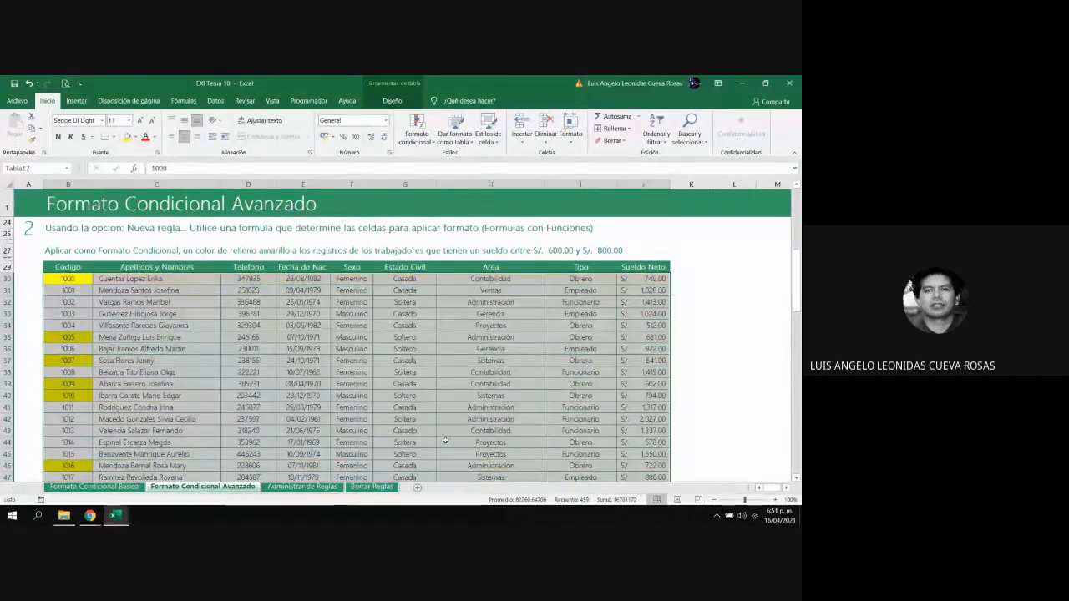
# Examine which worker cells the rule highlights with fully relative Sueldo Neto references
pyautogui.click(238, 359)
pyautogui.scroll(-2, 238, 354)
pyautogui.scroll(3, 238, 355)
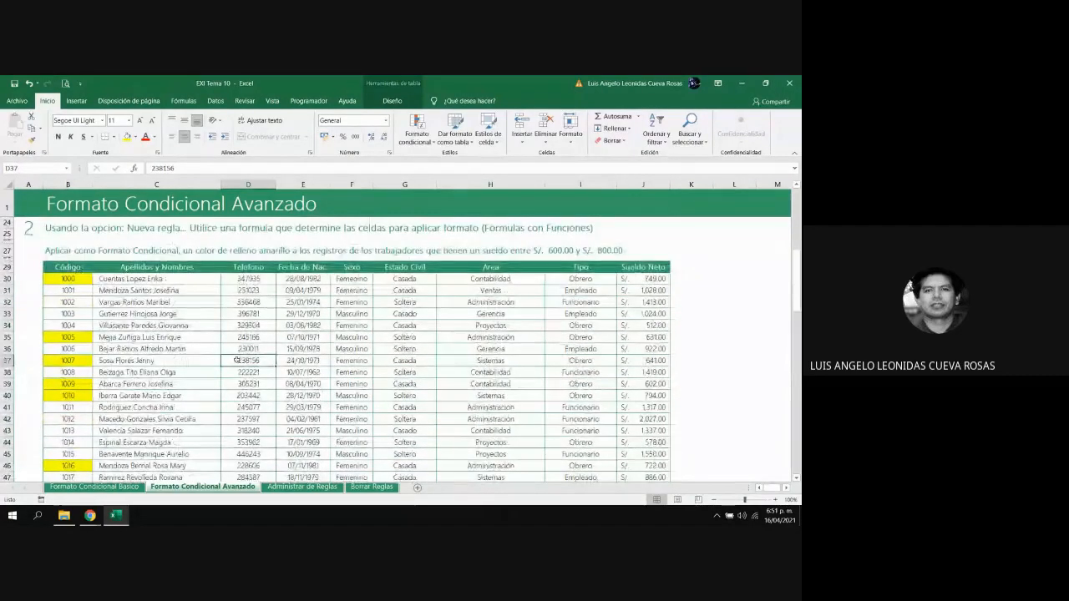
pyautogui.scroll(-2, 238, 360)
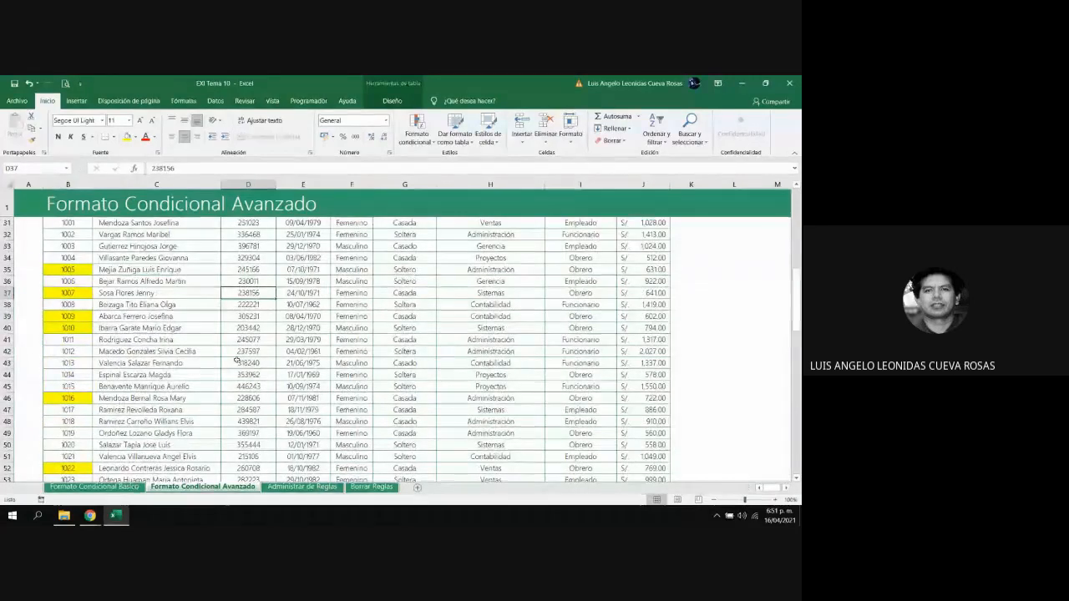
pyautogui.scroll(2, 237, 360)
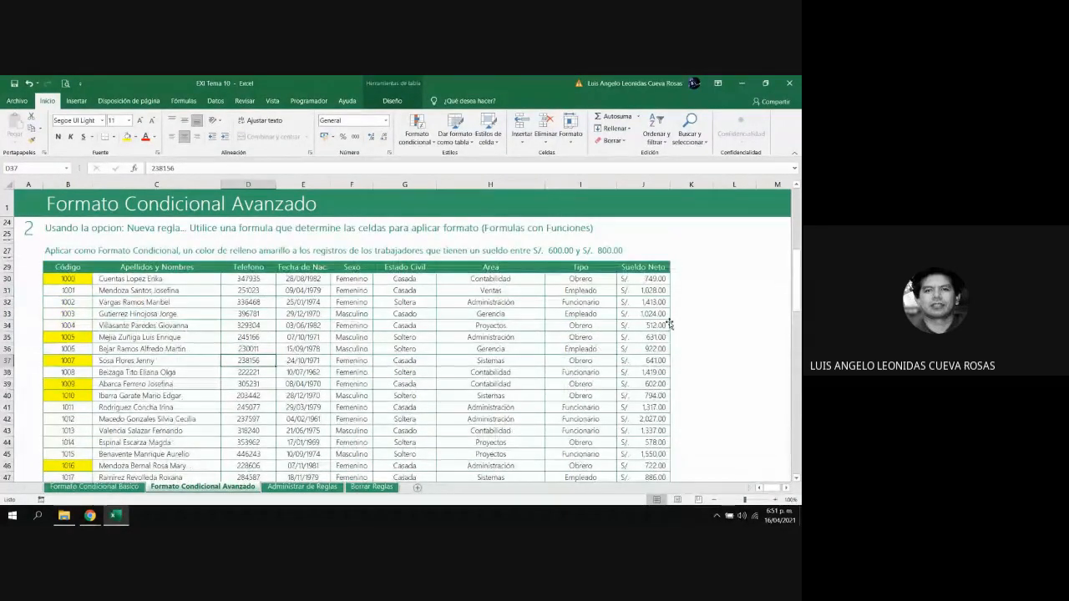
pyautogui.scroll(2, 114, 373)
# Reselect the worker records starting at B30 and bring up the table's conditional formatting rules for management
pyautogui.click(70, 361)
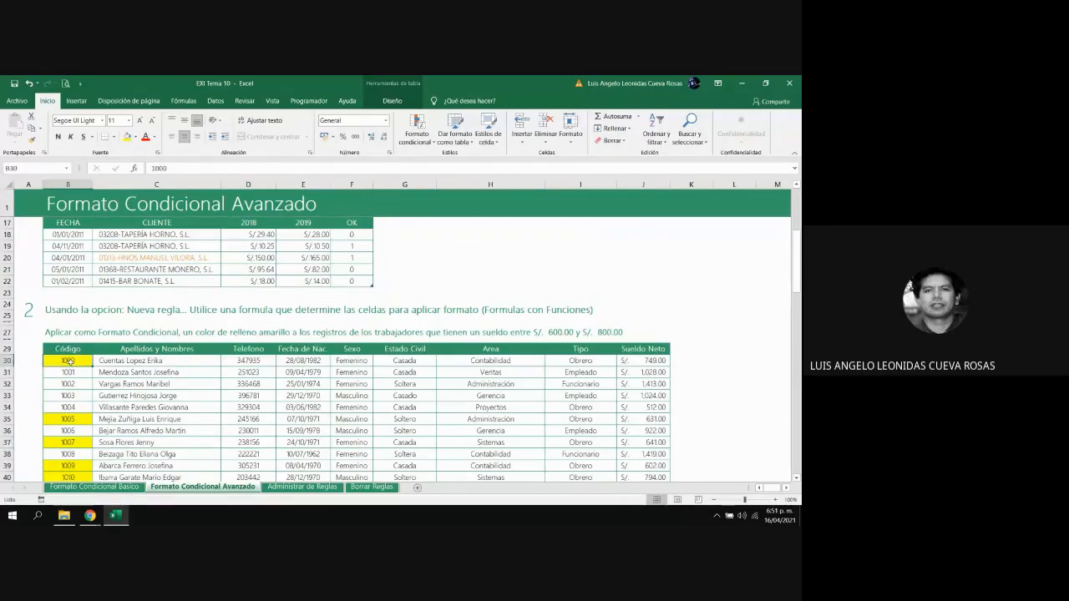
pyautogui.hotkey('ctrl', 'shift', 'Right')
pyautogui.hotkey('ctrl', 'shift', 'Down')
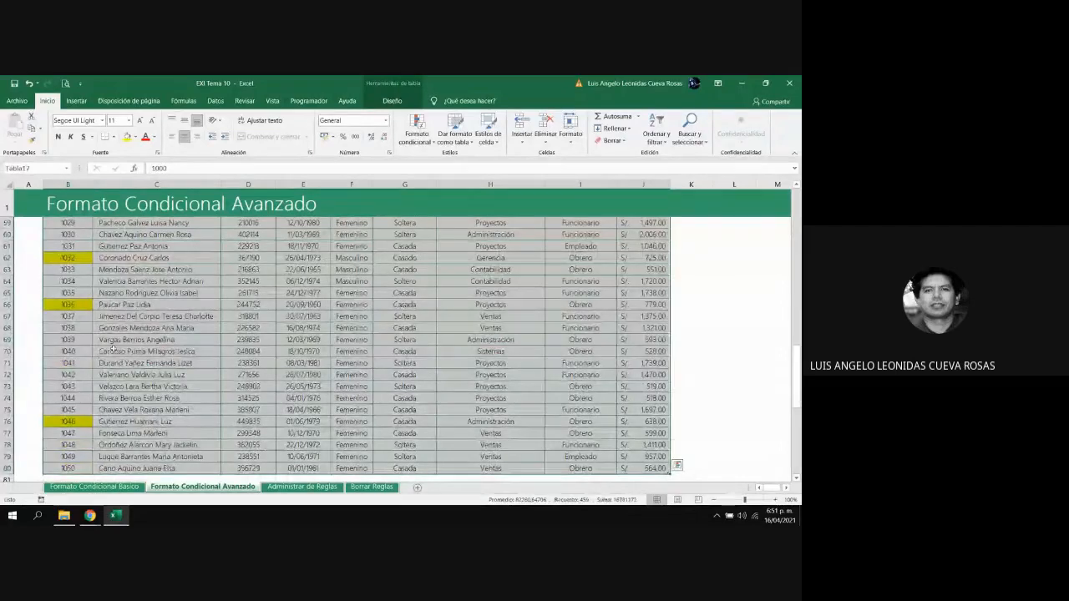
pyautogui.scroll(14, 112, 349)
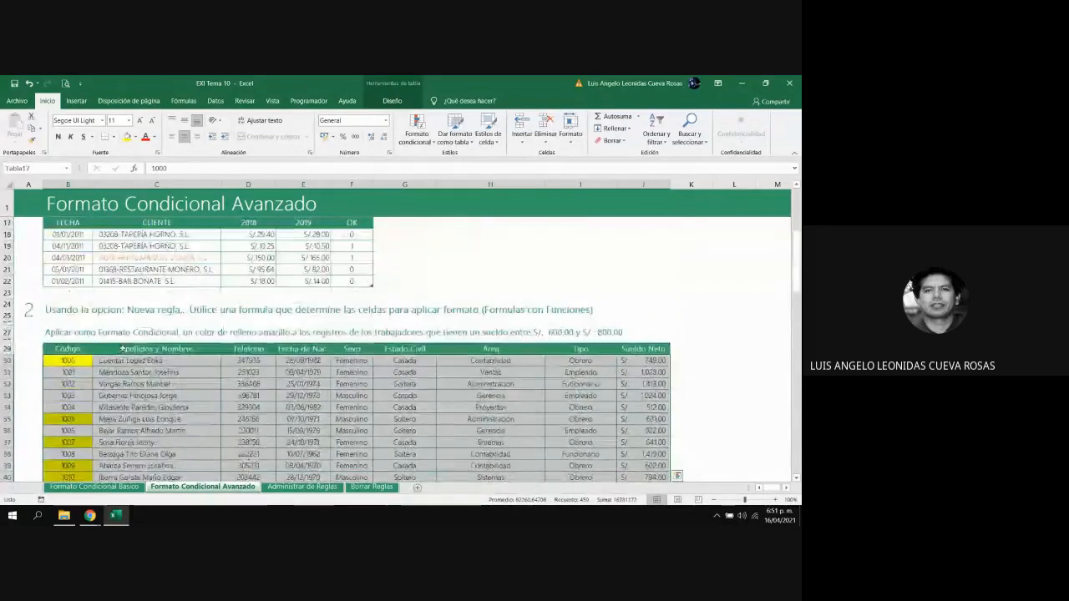
pyautogui.scroll(-2, 123, 349)
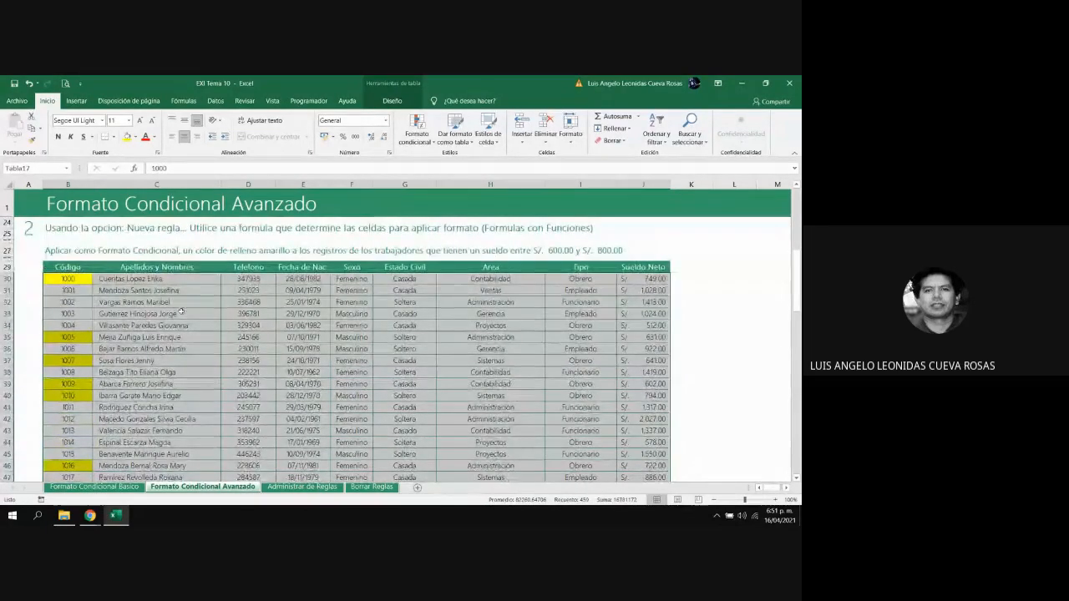
pyautogui.click(415, 140)
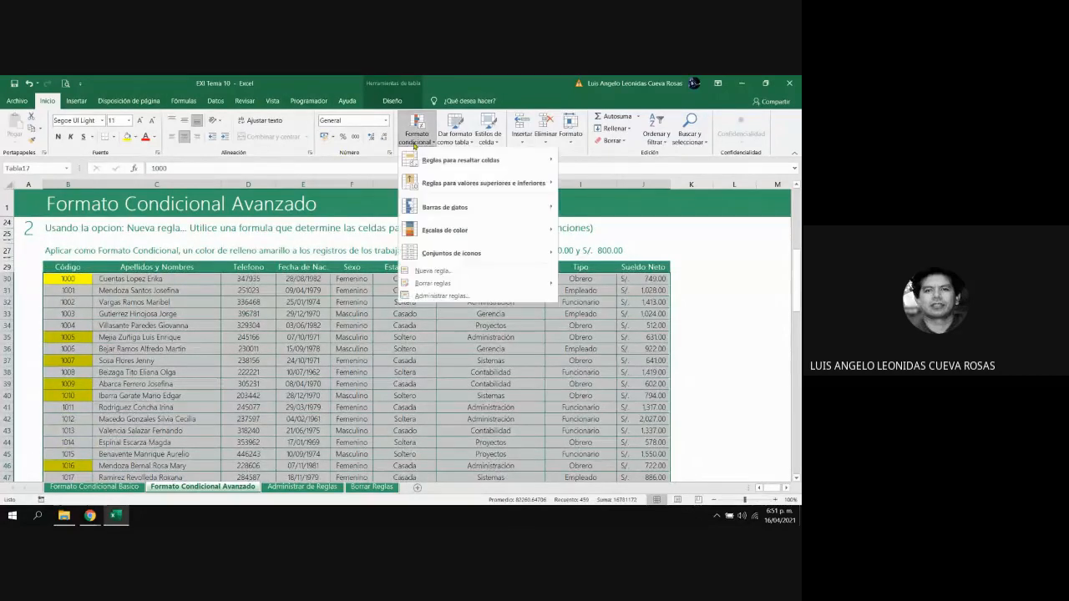
pyautogui.click(438, 295)
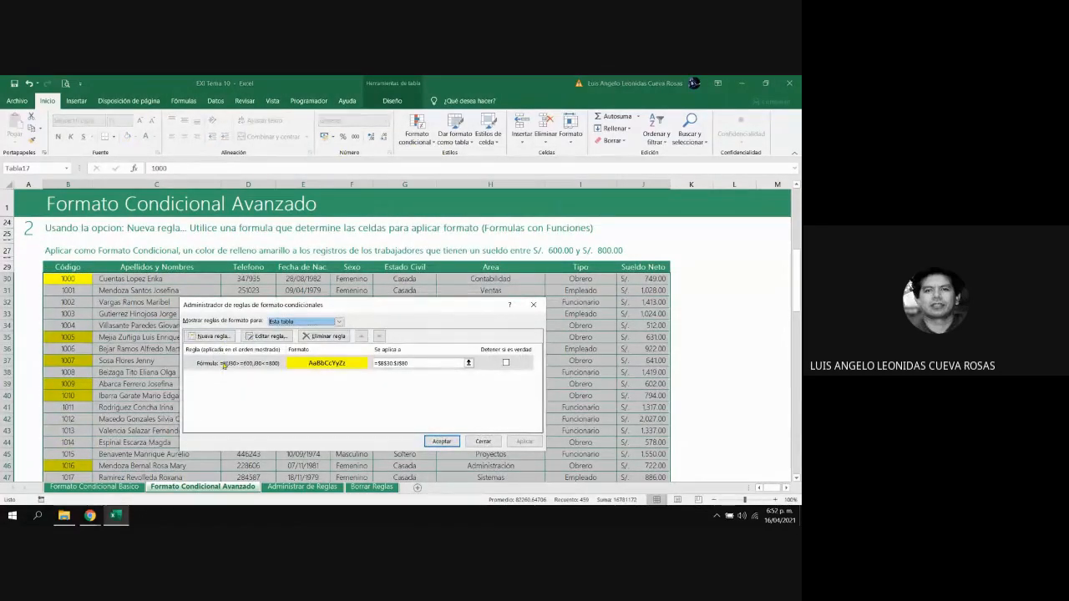
# Edit the yellow rule's formula to =Y($J30>=600,$J30<=800), making column J absolute, and apply it to the worker records
pyautogui.click(224, 364)
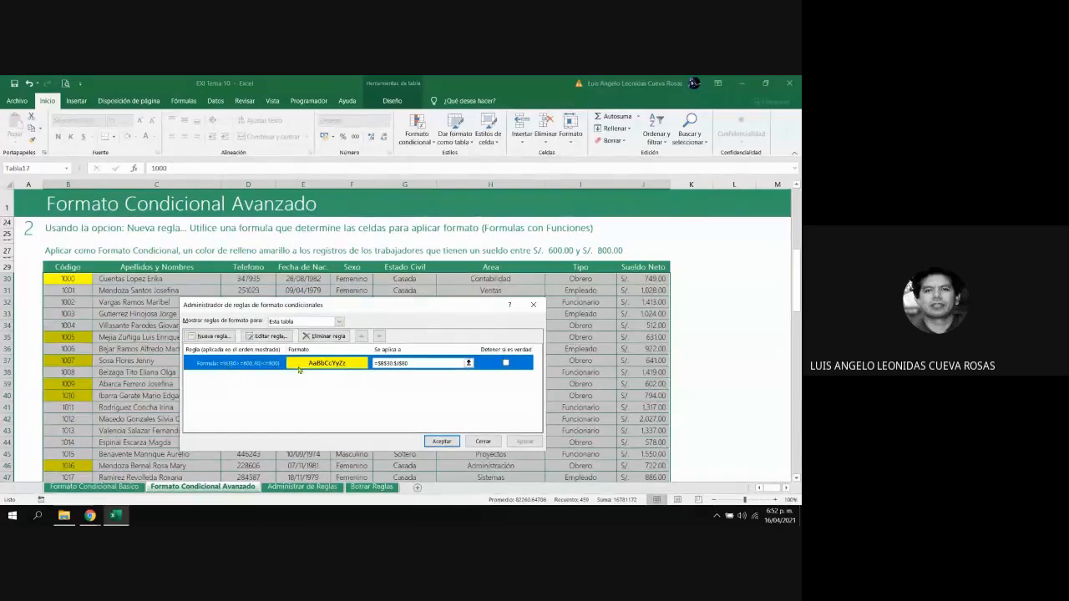
pyautogui.click(269, 336)
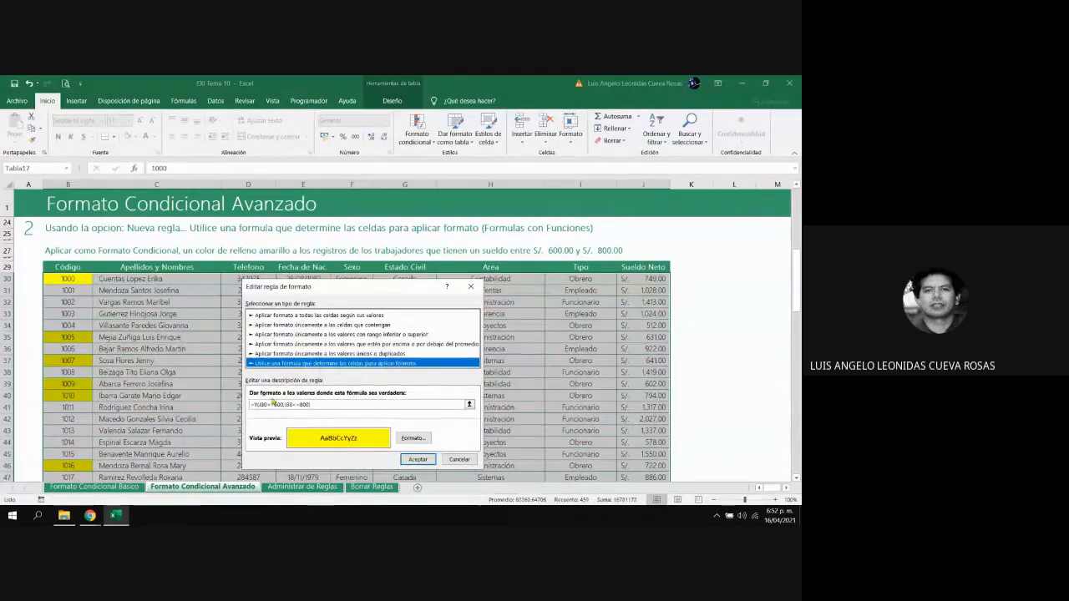
pyautogui.click(258, 404)
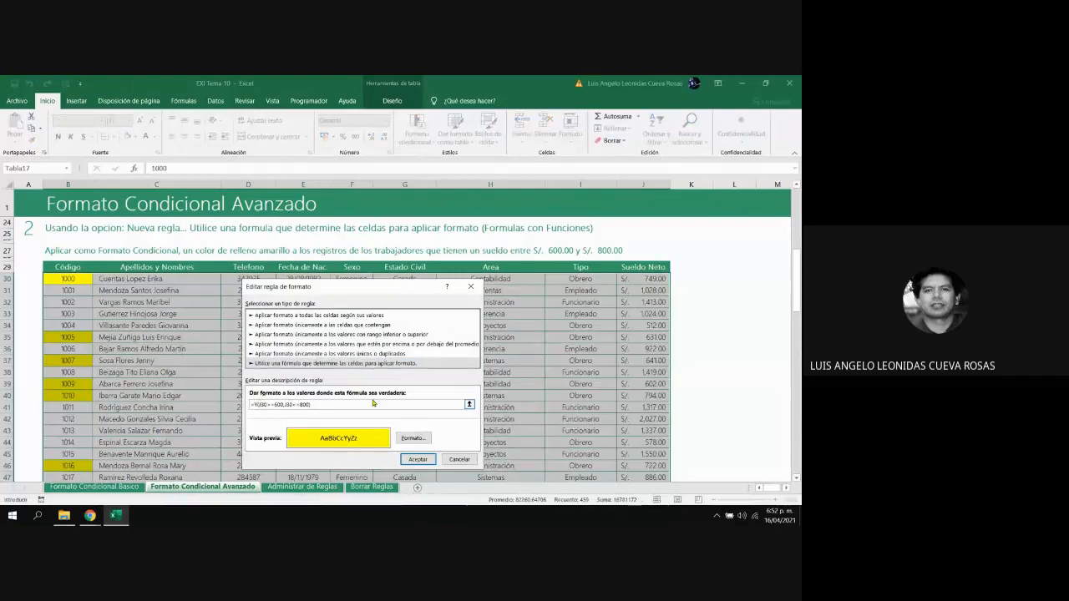
pyautogui.write('$J$')
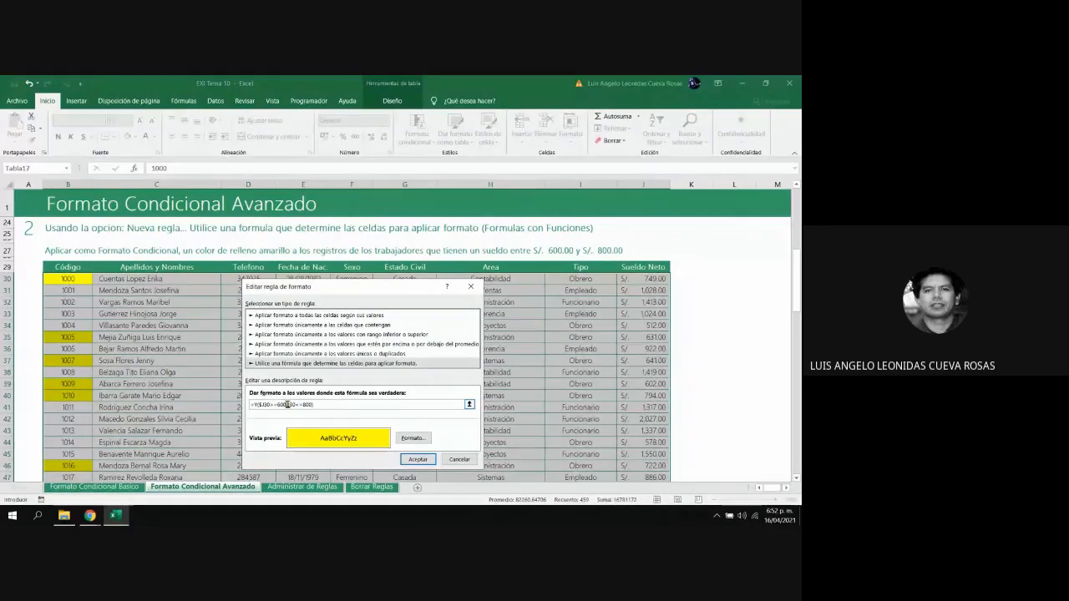
pyautogui.click(287, 404)
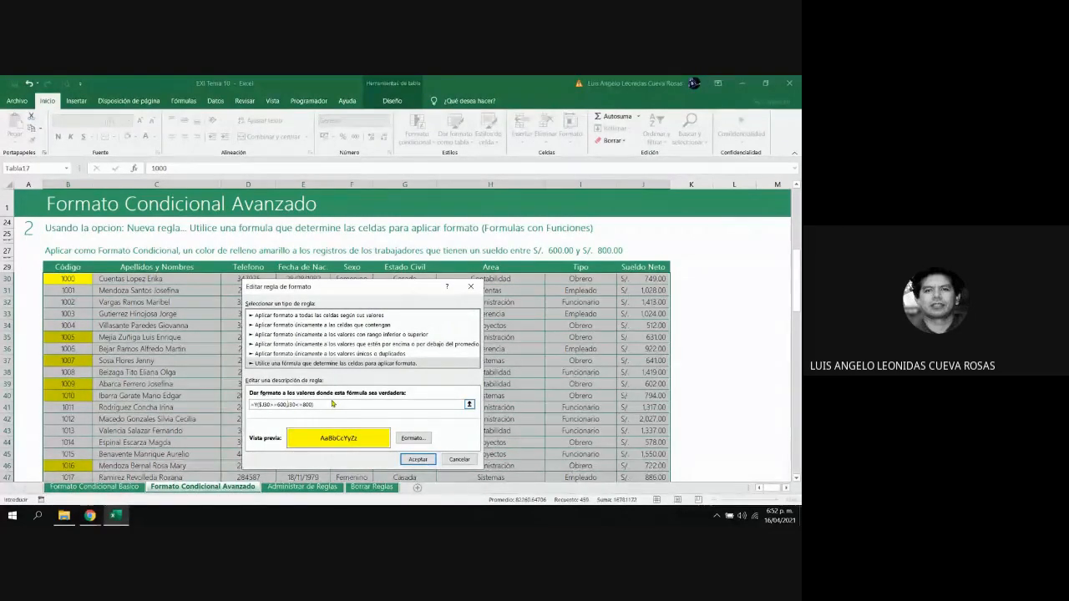
pyautogui.write('$')
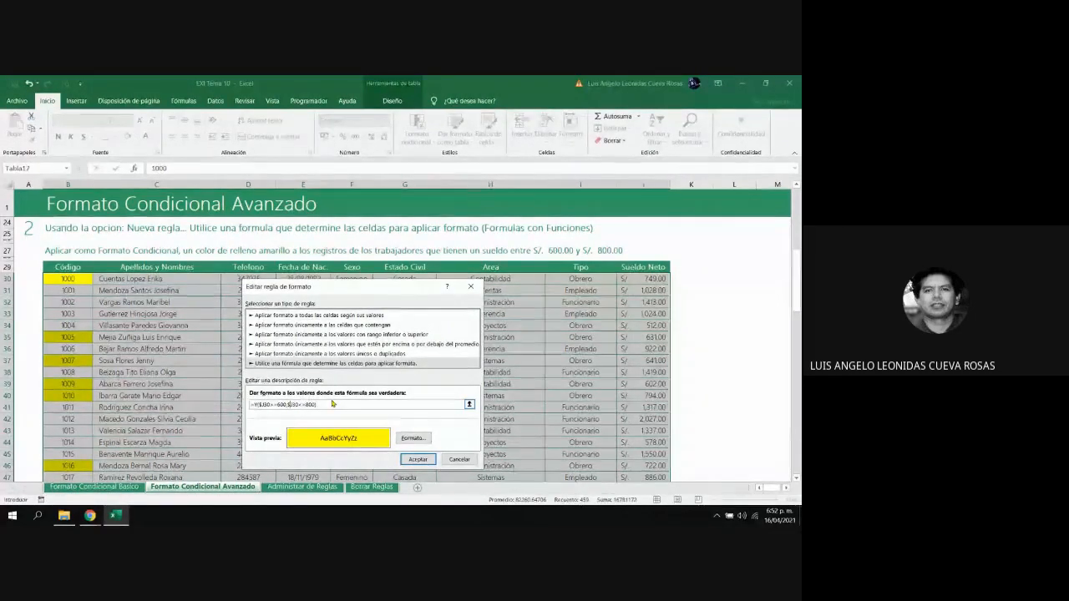
pyautogui.click(417, 460)
pyautogui.click(443, 442)
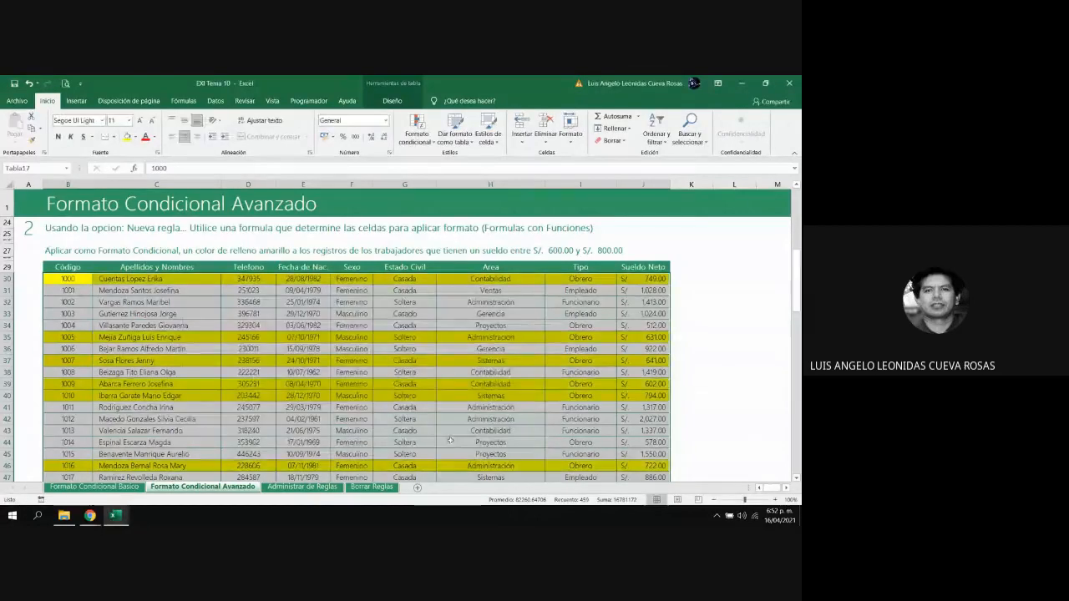
# Compare the highlighted worker records with their Sueldo Neto values and the S/. 600.00 to S/. 800.00 condition
pyautogui.click(691, 383)
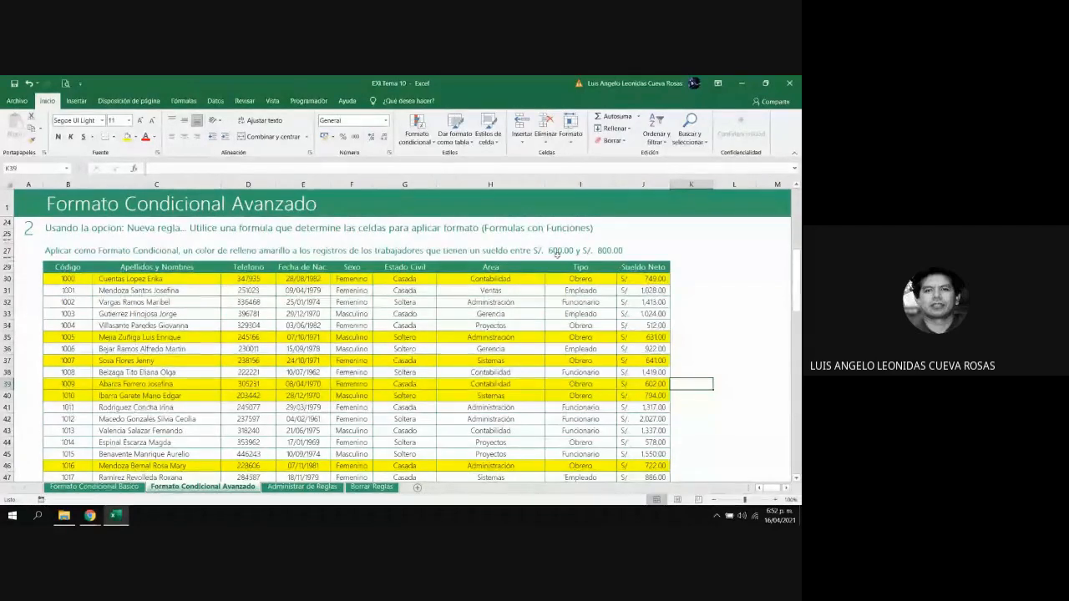
pyautogui.click(641, 302)
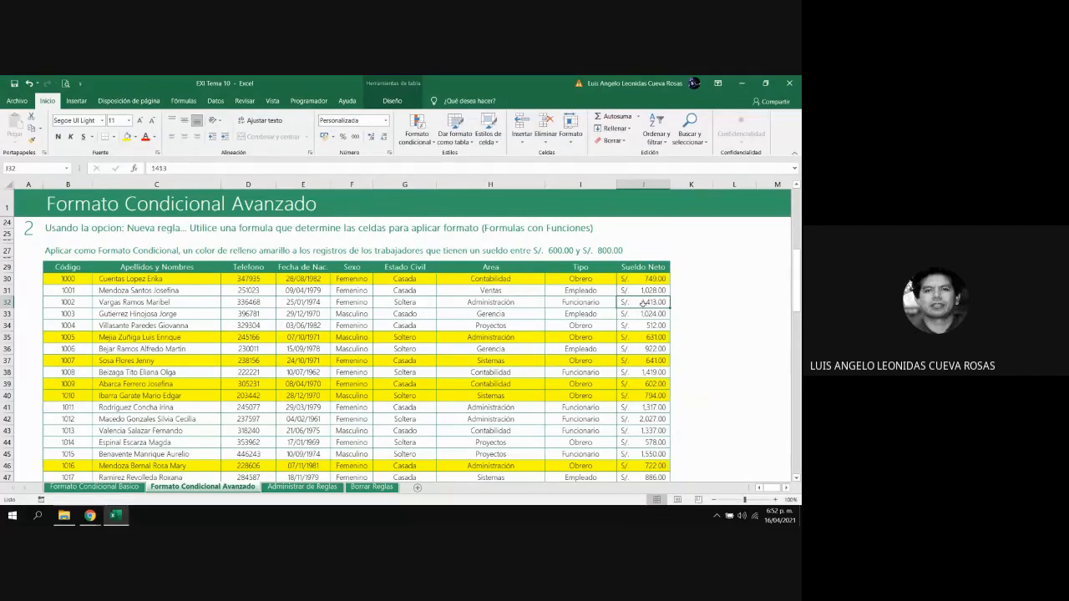
pyautogui.press('Up')
pyautogui.press('Up')
pyautogui.press('Up')
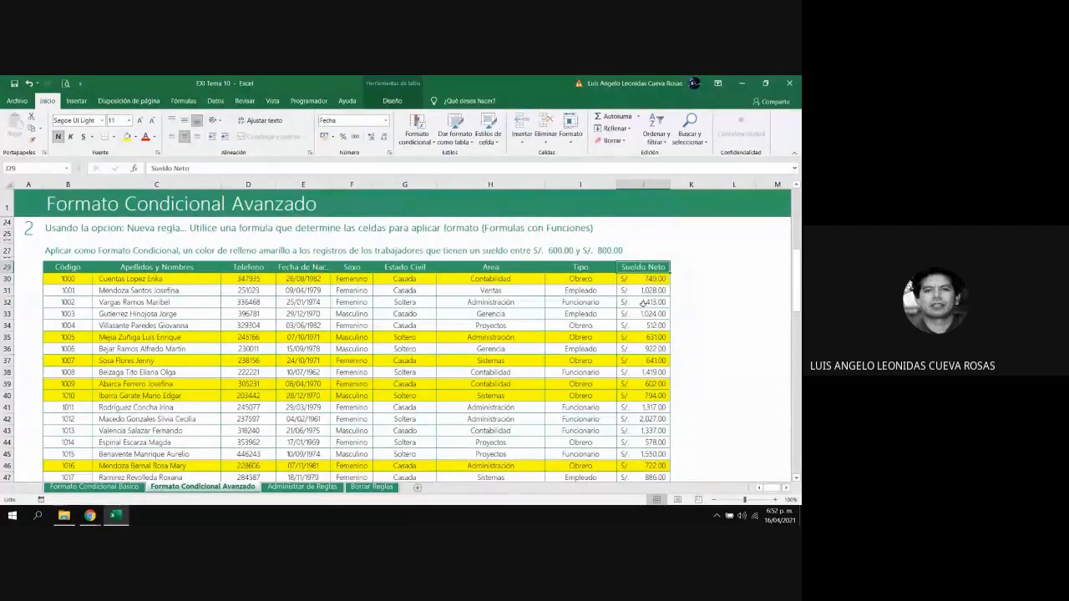
pyautogui.press('Down')
pyautogui.press('Down')
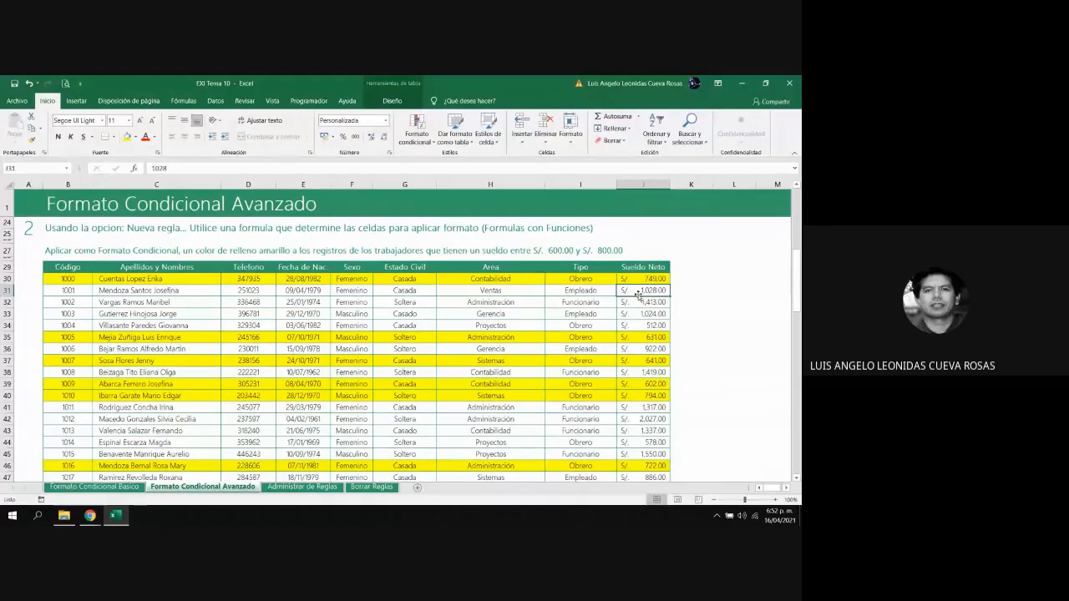
# On the Administrar de Reglas sheet, highlight % values less than 0 with light red fill and dark red text
pyautogui.click(299, 487)
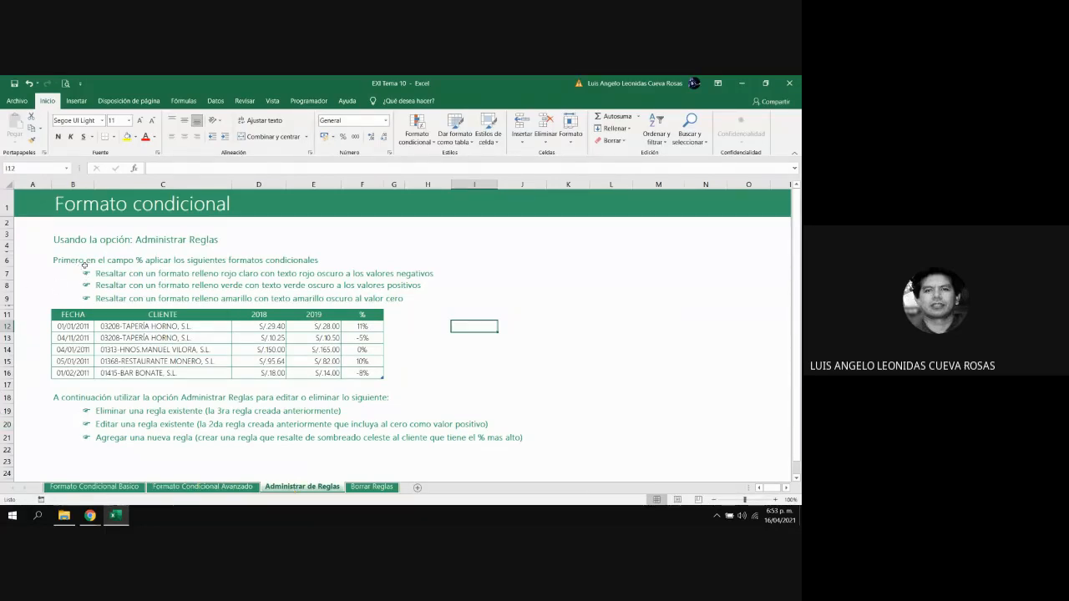
pyautogui.moveTo(361, 330); pyautogui.dragTo(364, 372)
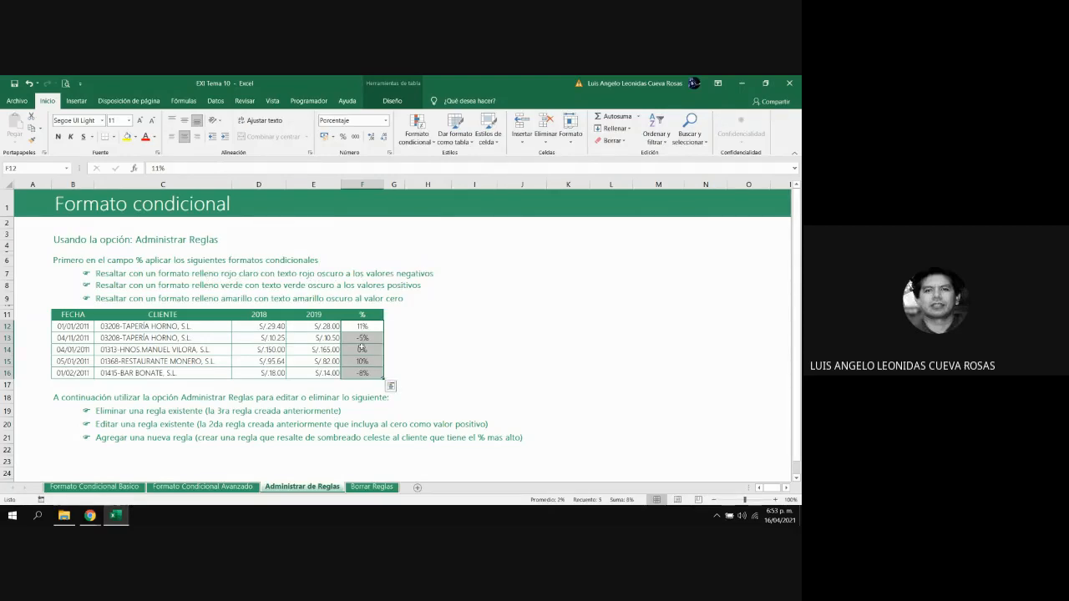
pyautogui.click(415, 140)
pyautogui.moveTo(431, 161)
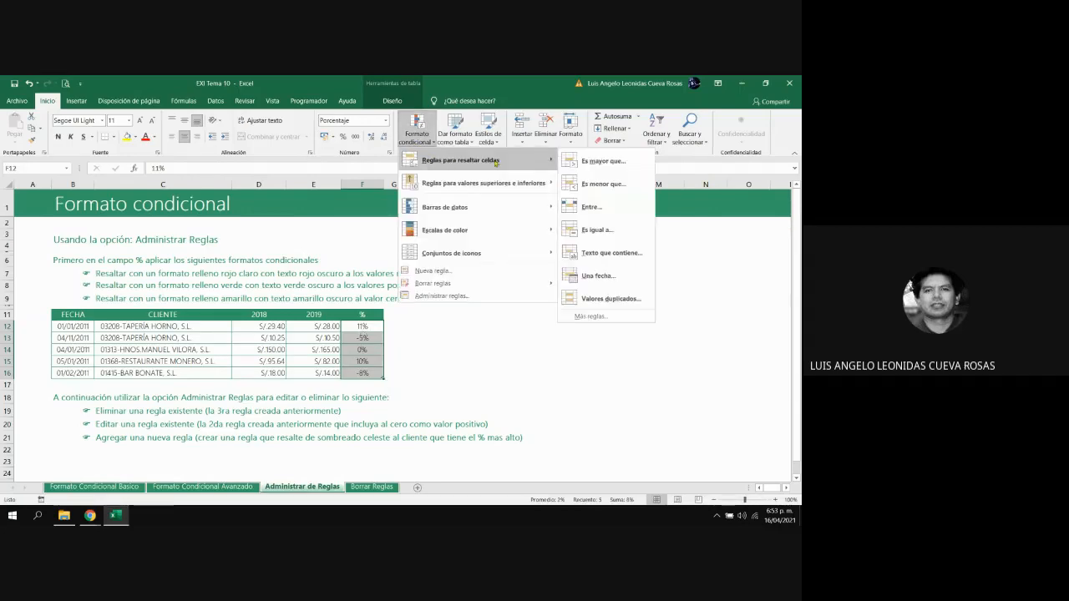
pyautogui.click(599, 184)
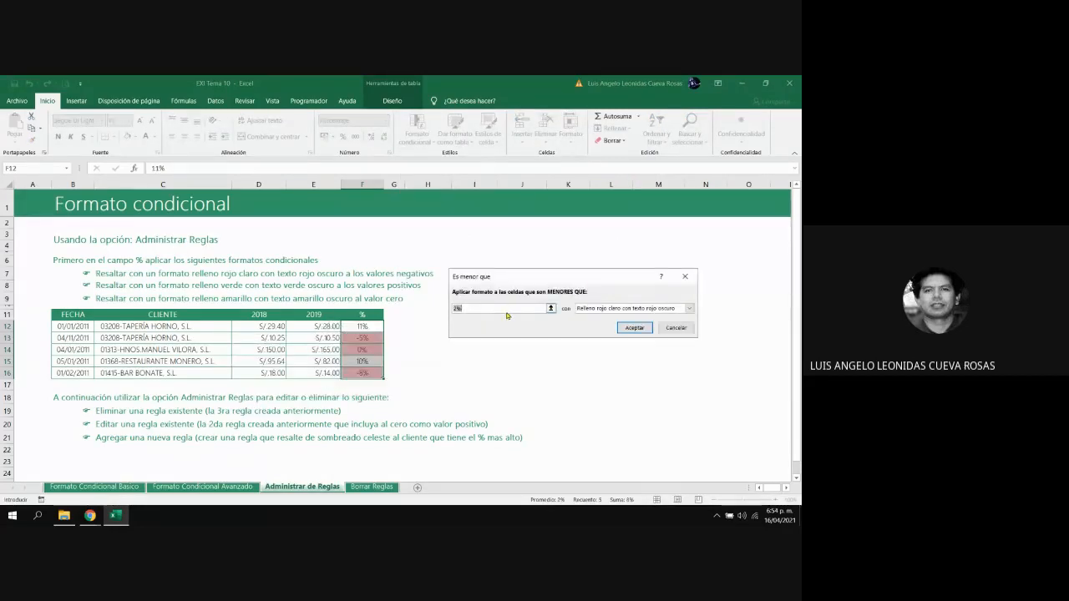
pyautogui.write('0')
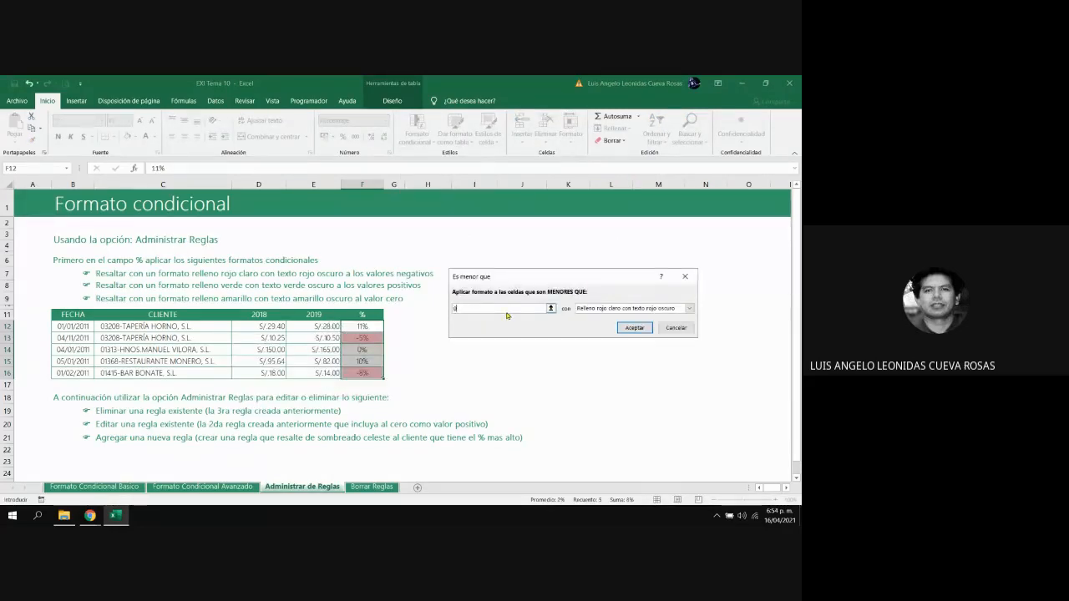
pyautogui.click(637, 326)
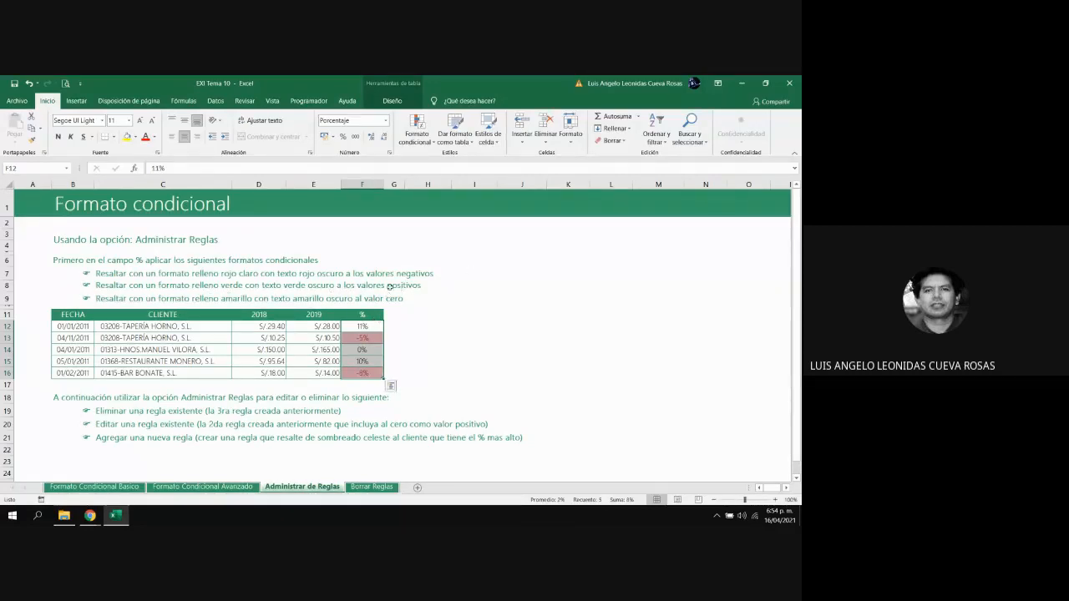
# Highlight the % column values greater than 0 with green fill and dark green text
pyautogui.click(416, 137)
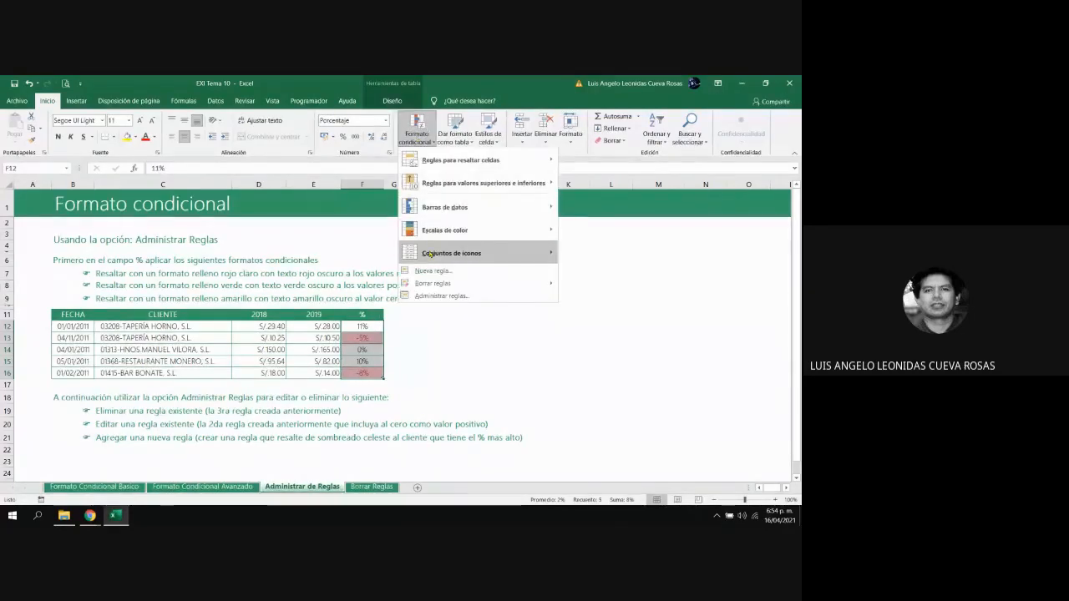
pyautogui.moveTo(442, 165)
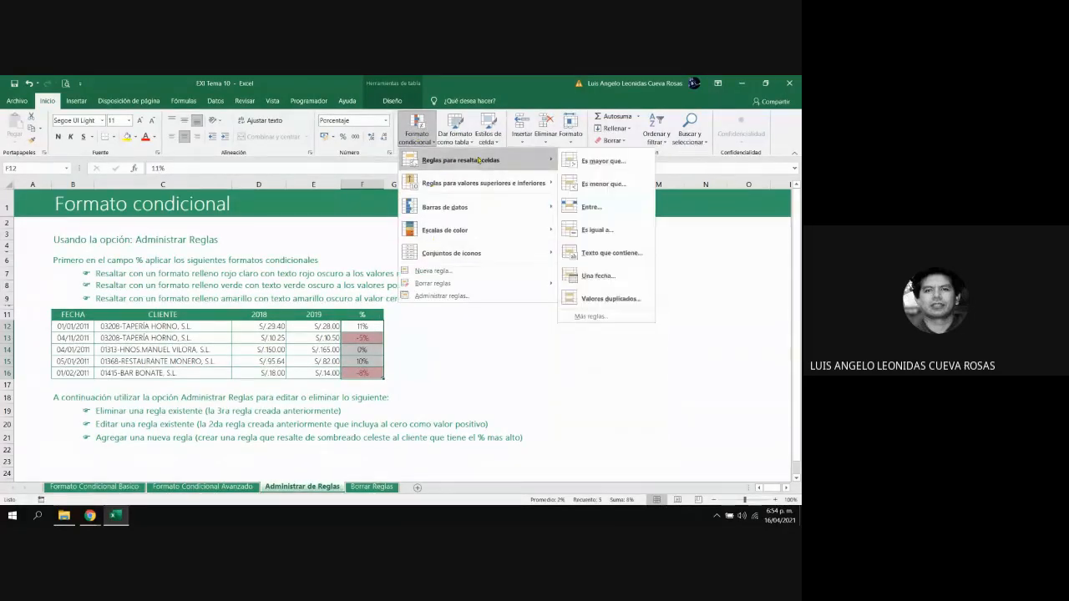
pyautogui.click(600, 163)
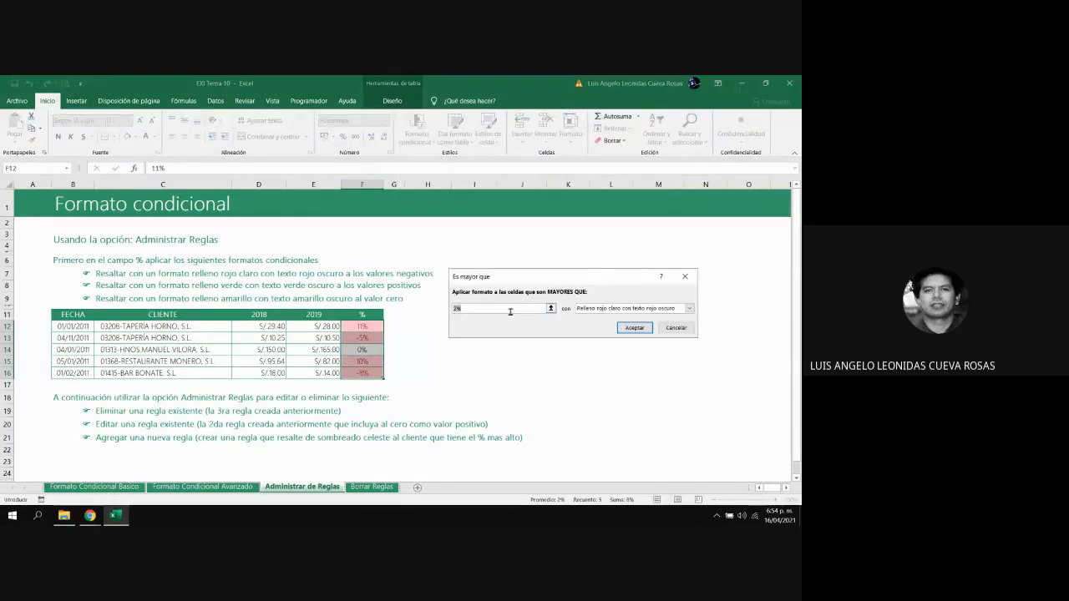
pyautogui.write('0')
pyautogui.click(690, 310)
pyautogui.click(620, 335)
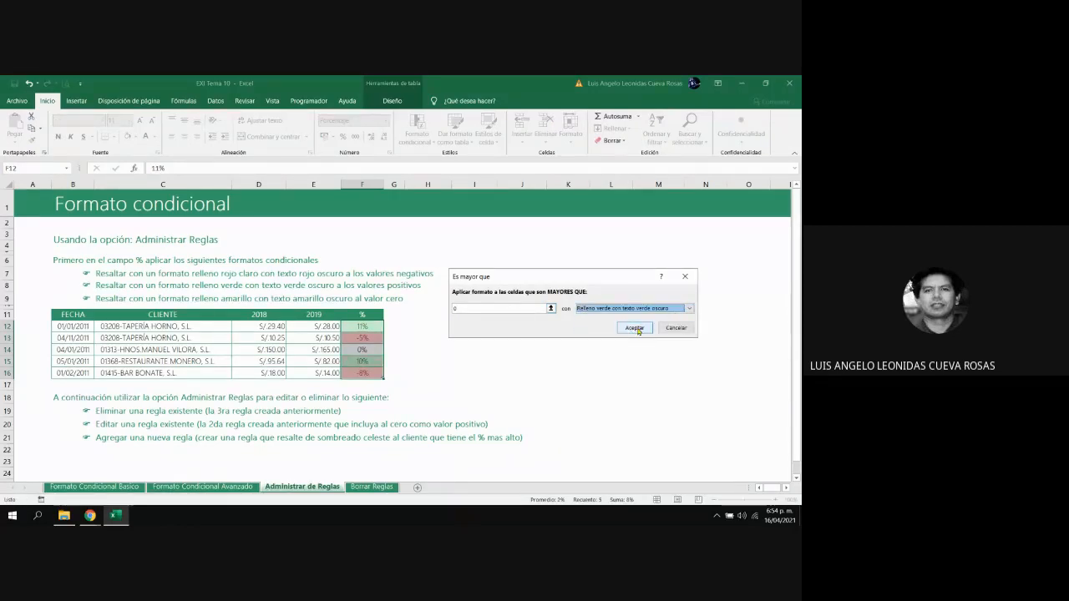
pyautogui.click(635, 328)
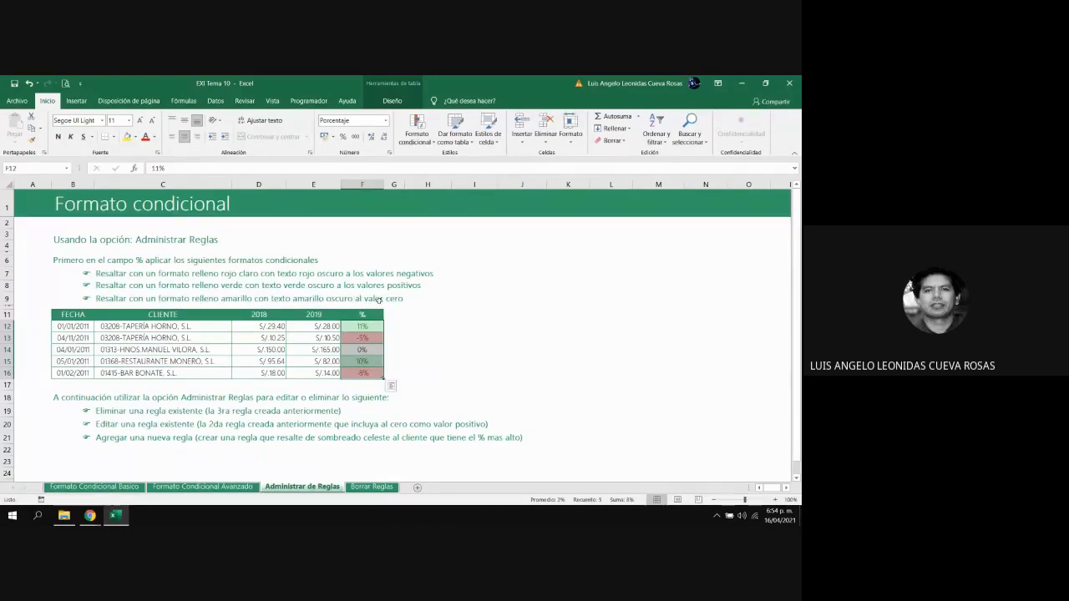
# Highlight the % column values equal to 0 with yellow fill and dark yellow text
pyautogui.click(422, 138)
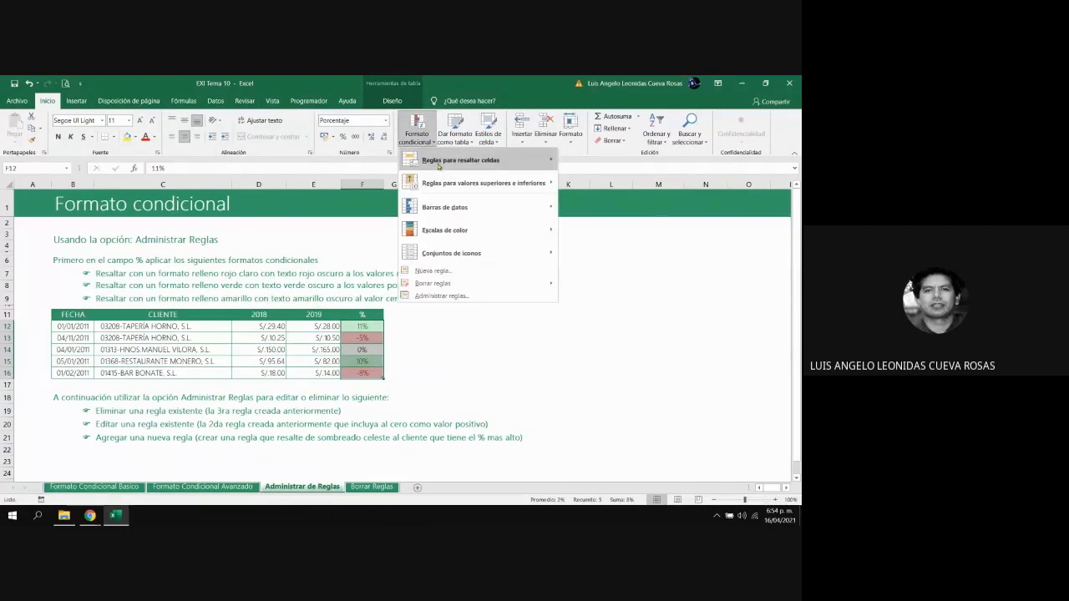
pyautogui.click(609, 233)
pyautogui.write('0')
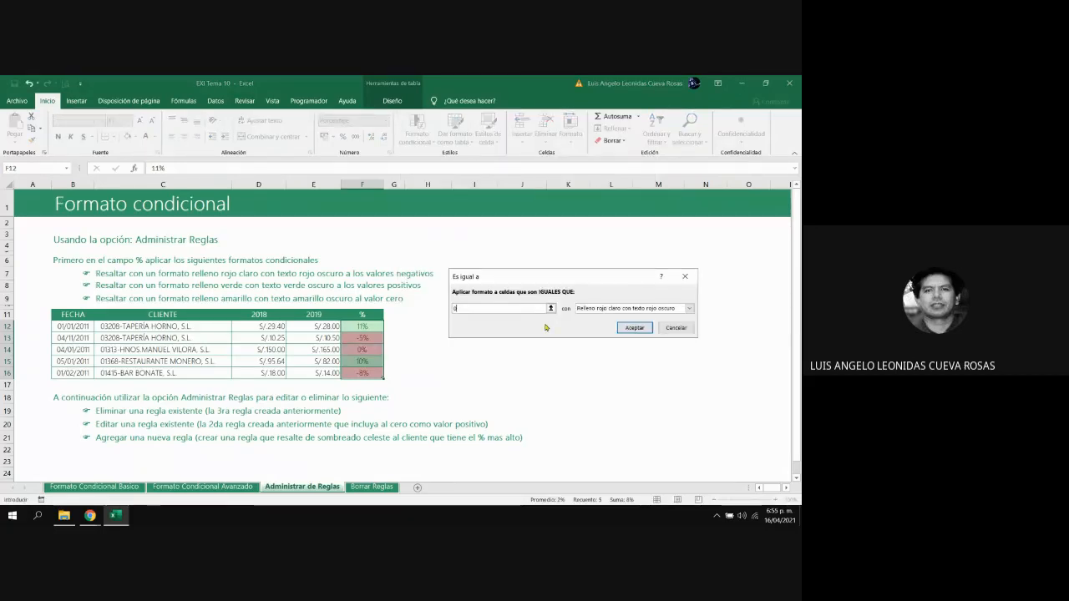
pyautogui.click(689, 308)
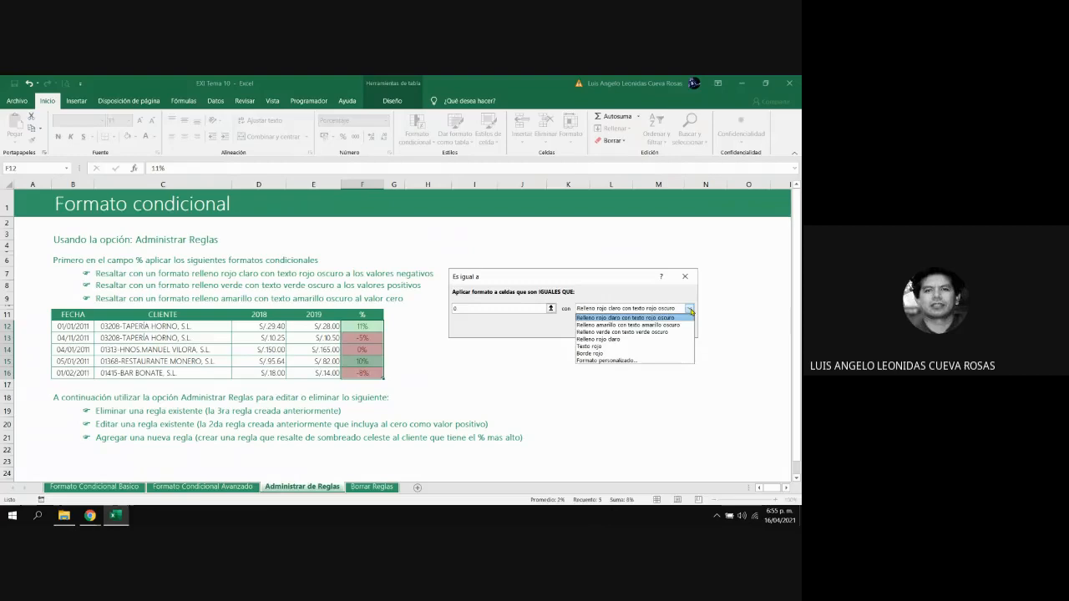
pyautogui.click(618, 325)
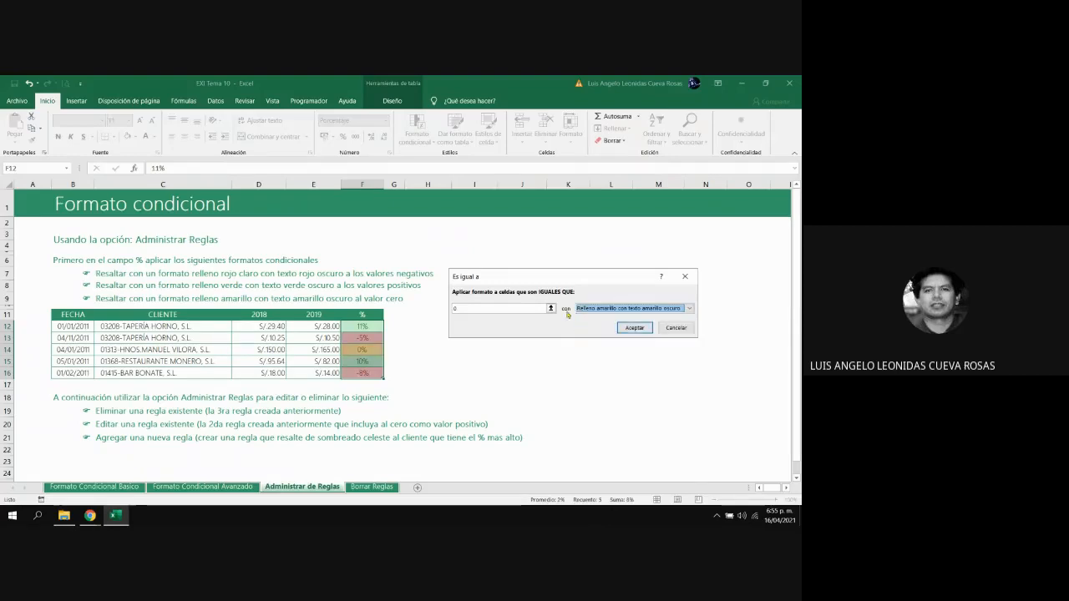
pyautogui.click(633, 327)
pyautogui.click(470, 360)
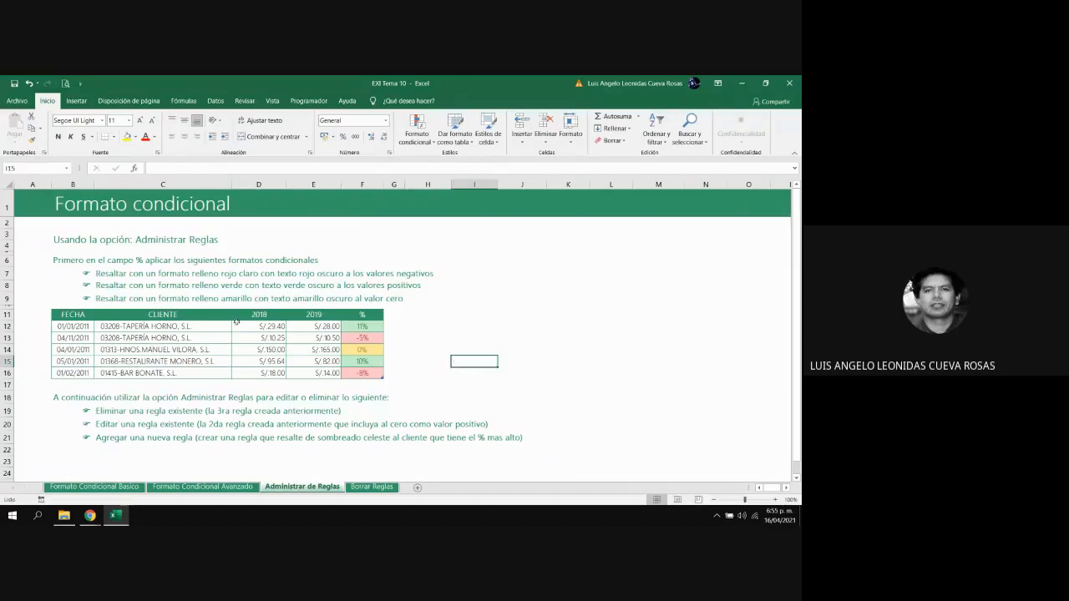
pyautogui.click(89, 273)
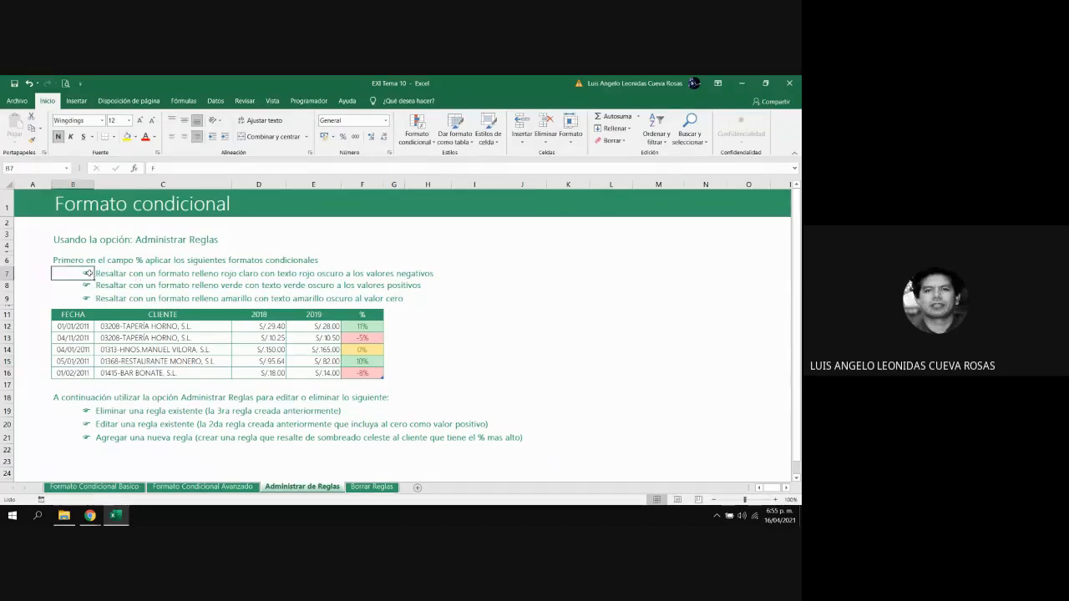
pyautogui.click(89, 285)
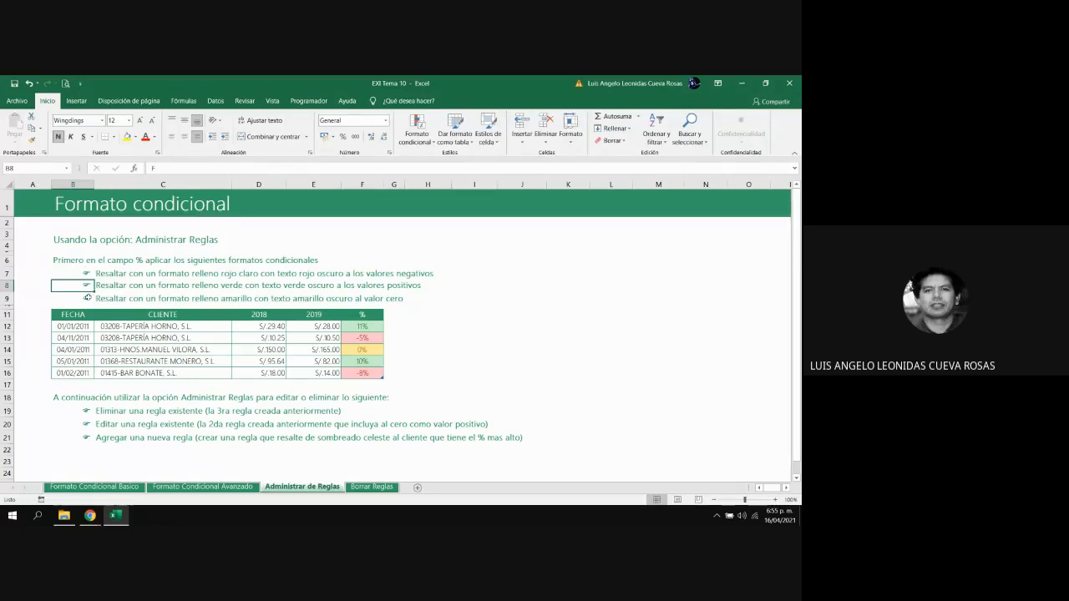
pyautogui.moveTo(79, 269); pyautogui.dragTo(78, 284)
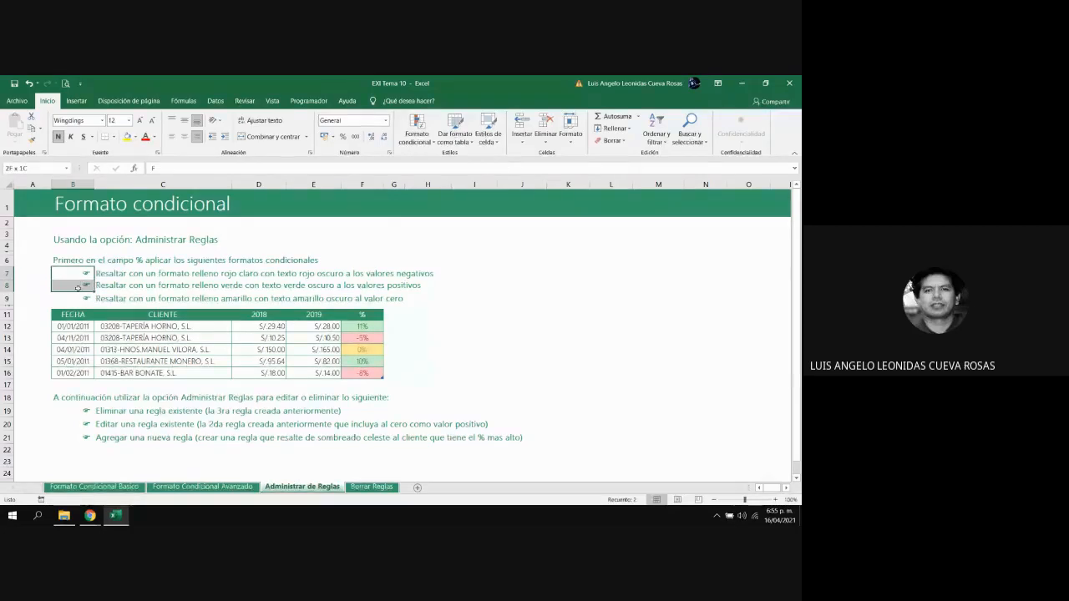
pyautogui.moveTo(77, 288); pyautogui.dragTo(78, 292)
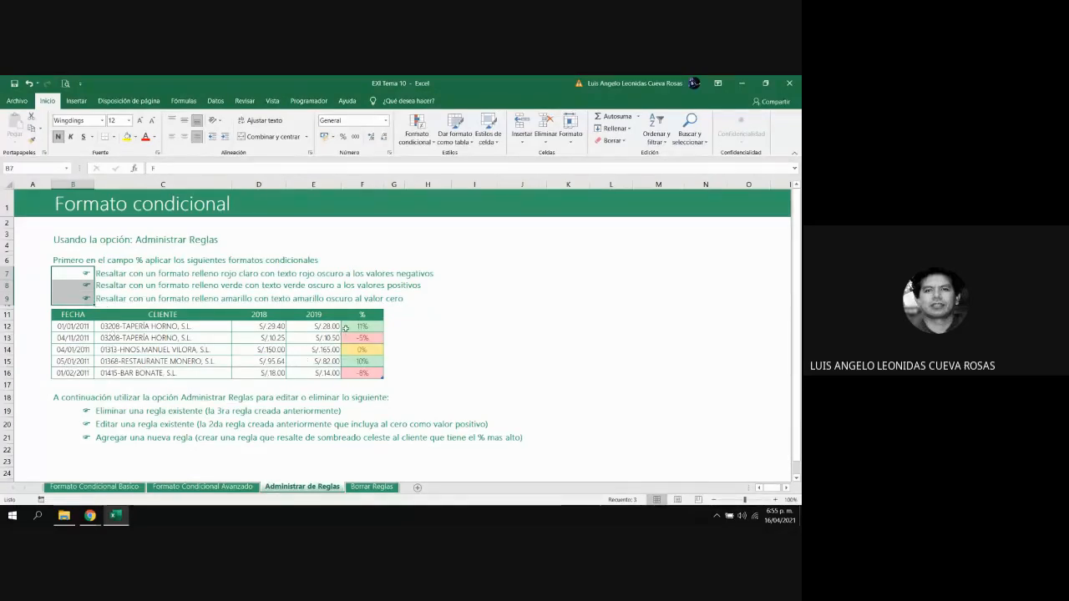
# Select the % values F12:F16 and open the conditional formatting rules manager, moving it clear of the instructions below the table
pyautogui.moveTo(344, 327); pyautogui.dragTo(352, 373)
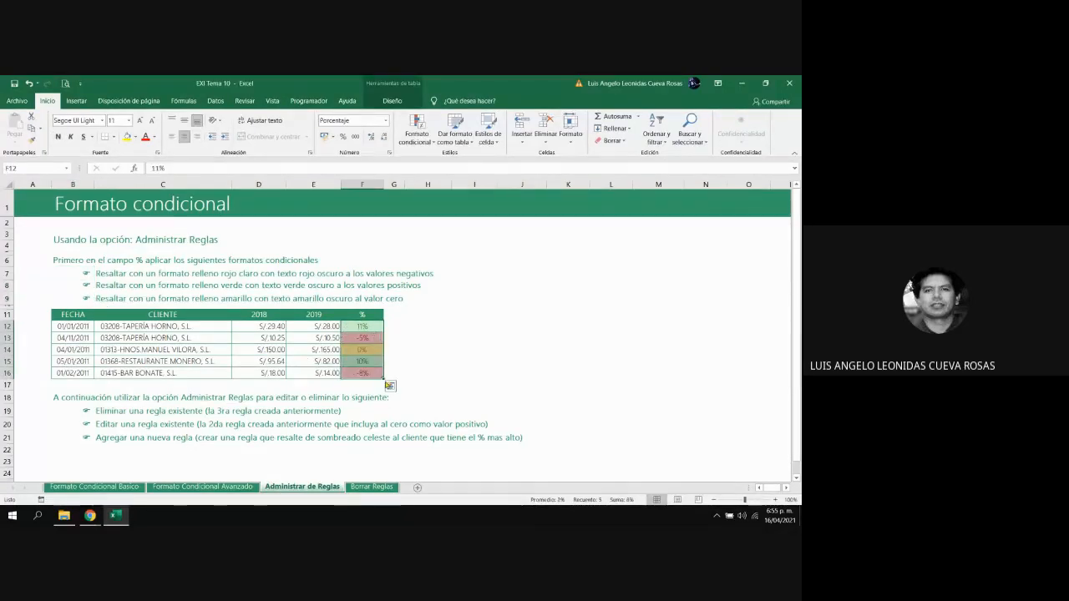
pyautogui.click(416, 132)
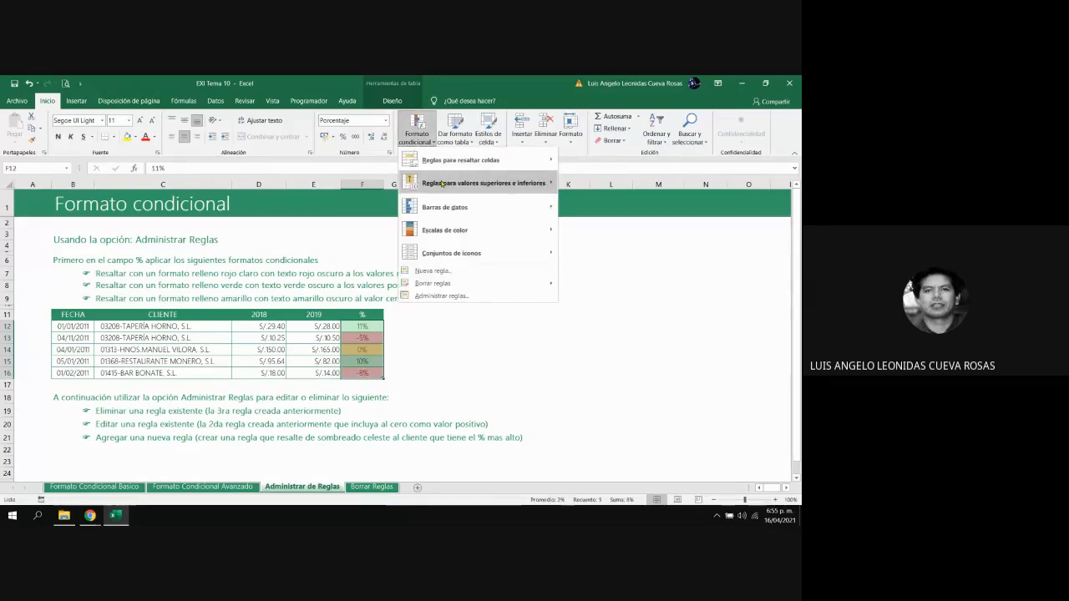
pyautogui.click(472, 298)
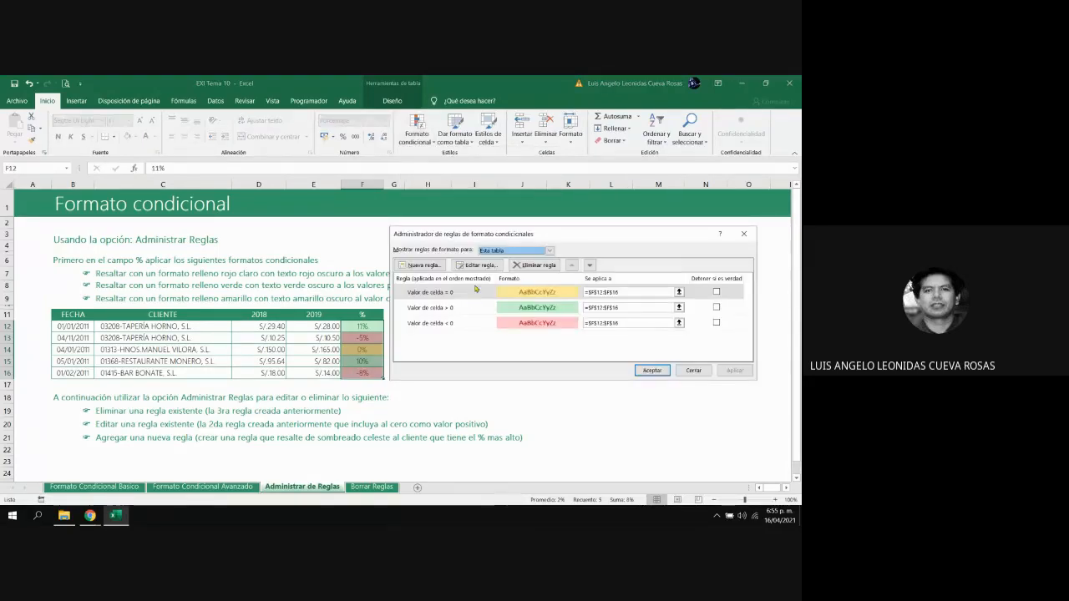
pyautogui.moveTo(461, 234); pyautogui.dragTo(456, 213)
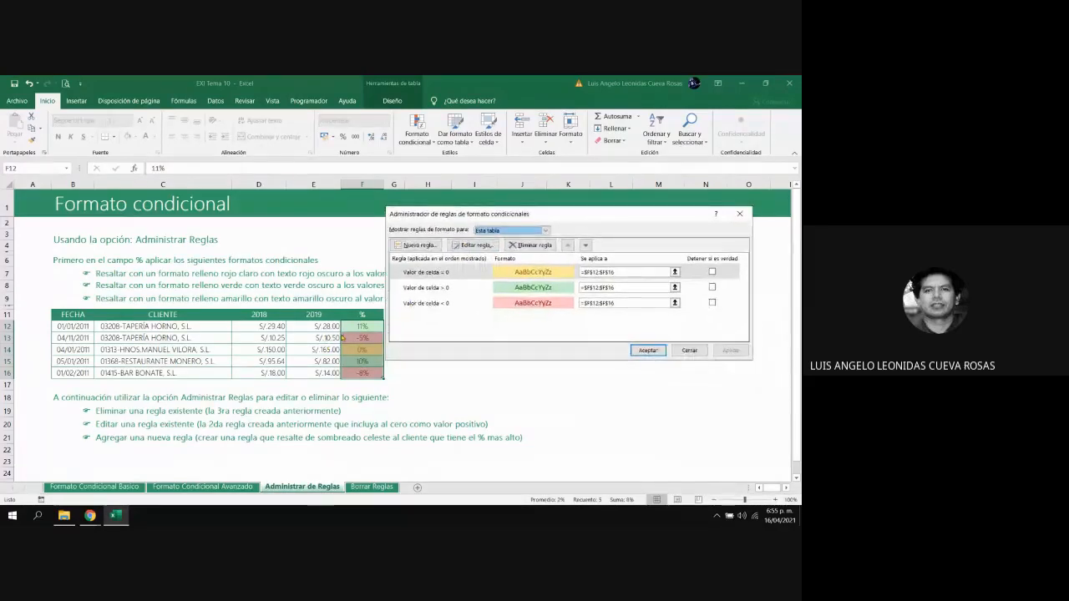
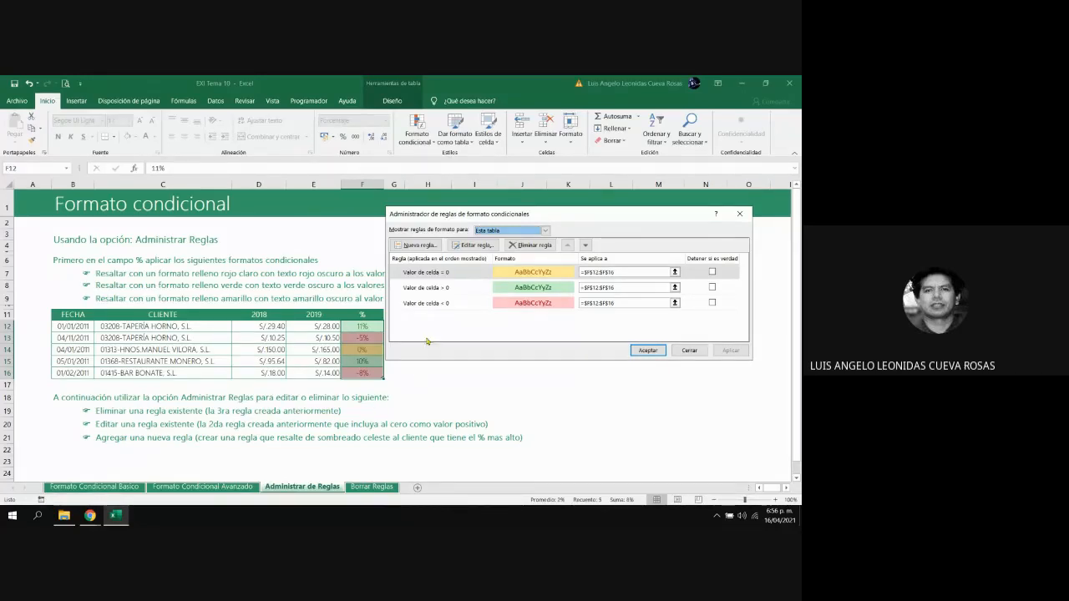
# Delete the equal-to-0 rule and change the greater-than-0 rule to greater than or equal to 0
pyautogui.click(439, 273)
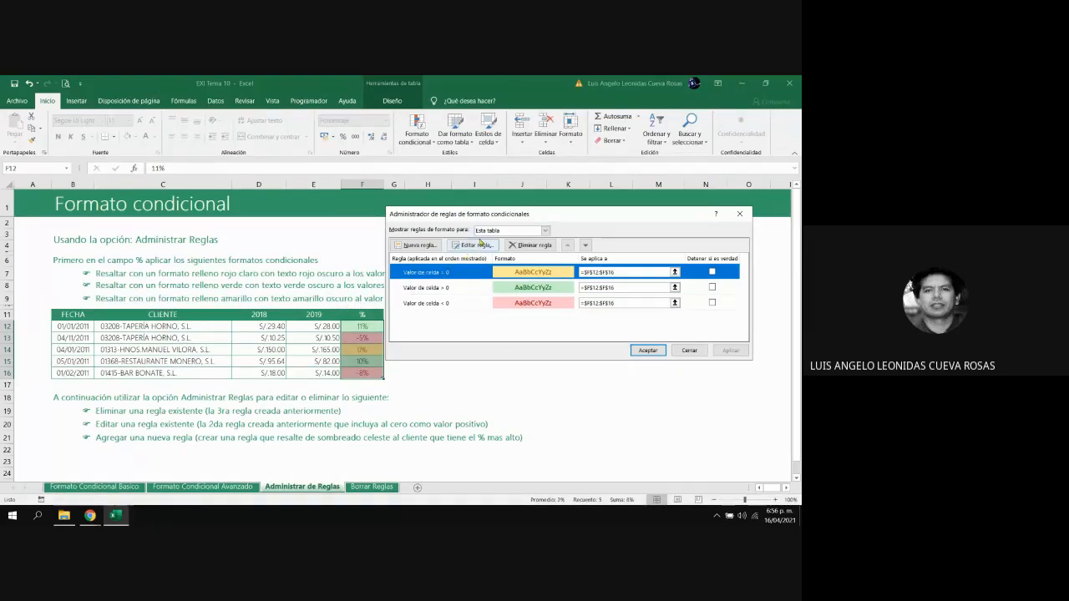
pyautogui.click(525, 246)
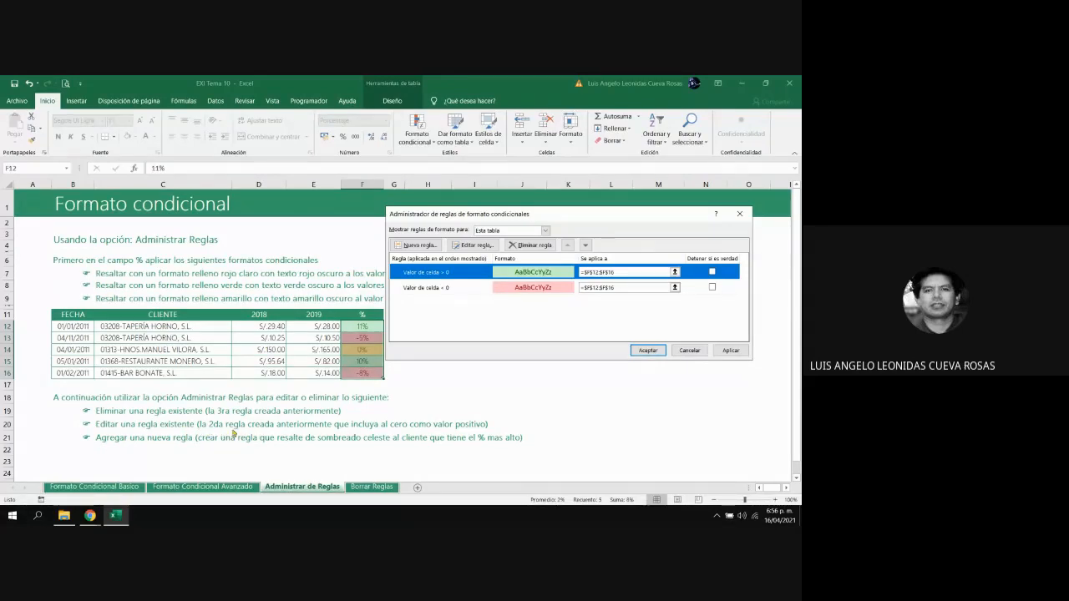
pyautogui.click(475, 247)
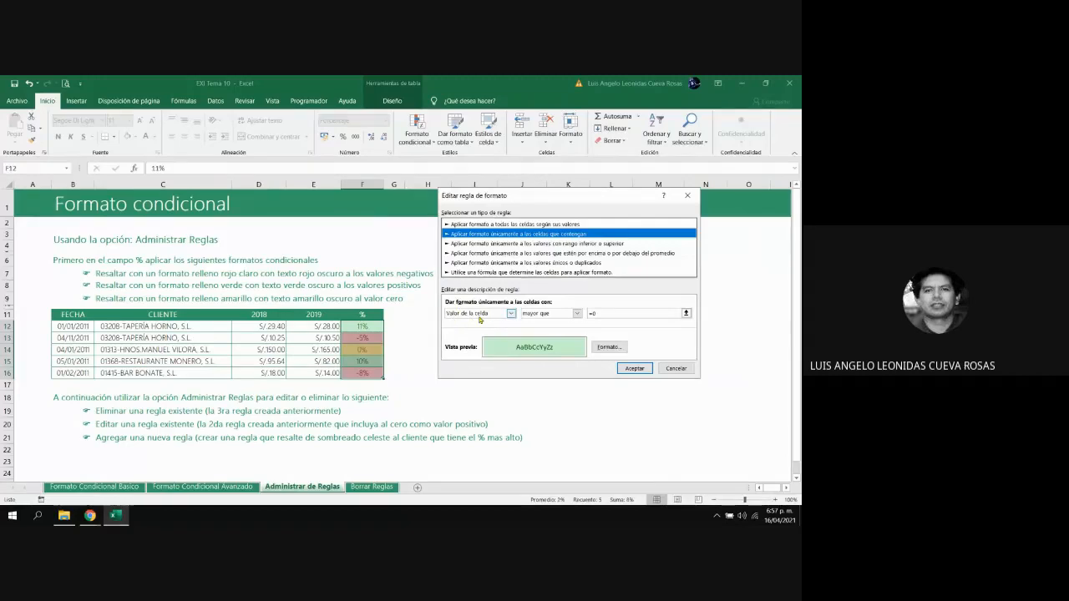
pyautogui.click(576, 315)
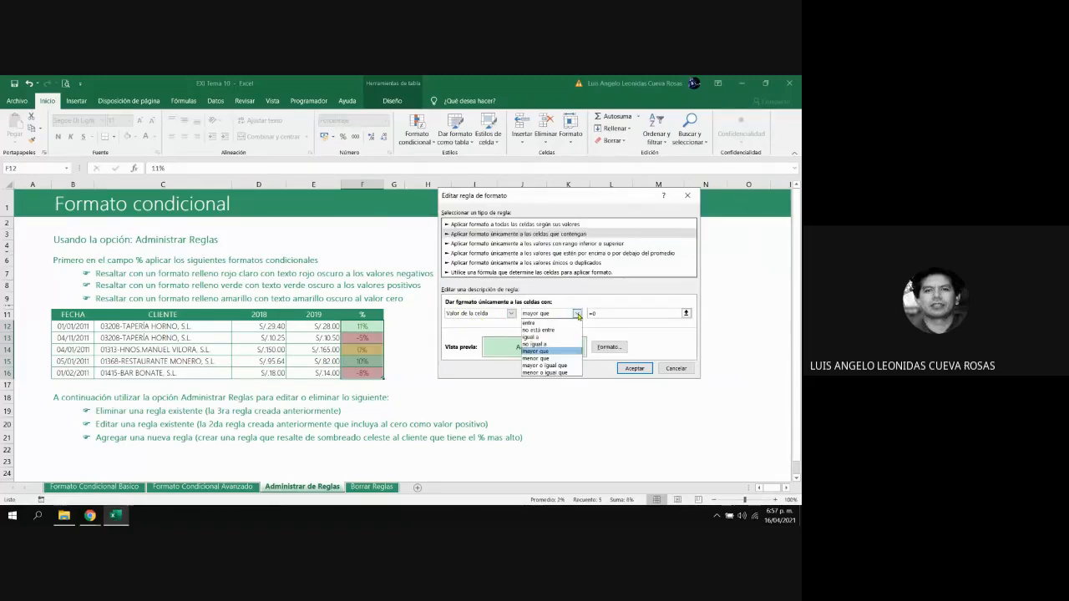
pyautogui.click(544, 365)
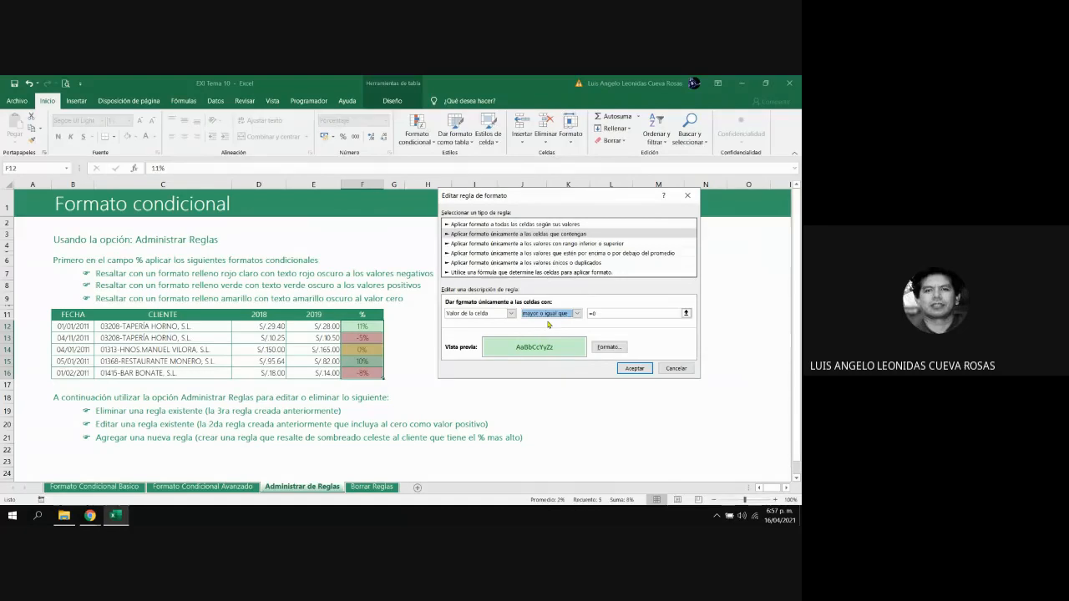
pyautogui.click(605, 314)
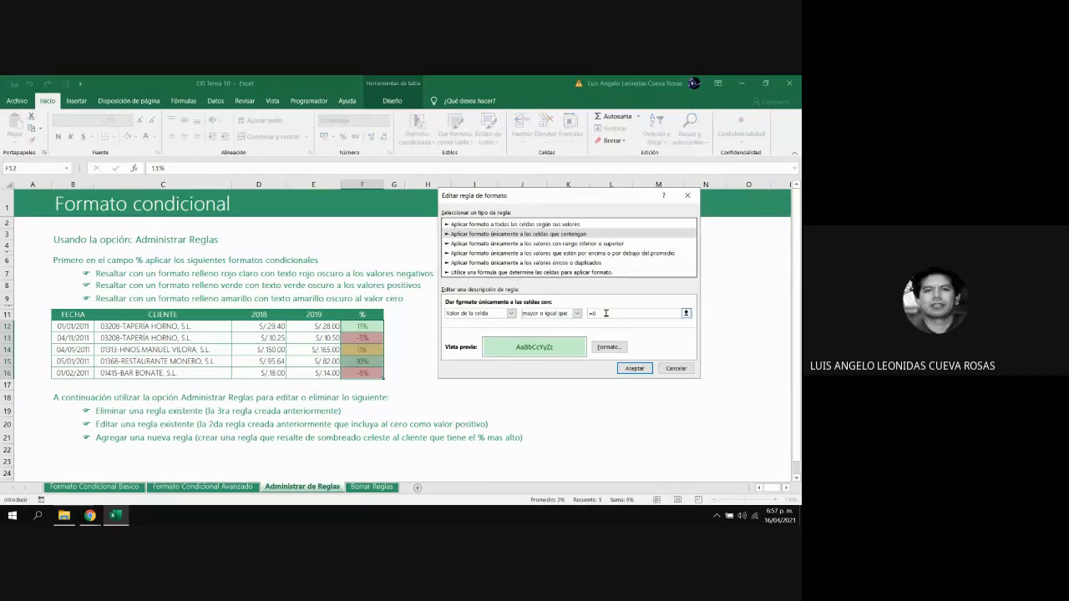
pyautogui.write('0')
pyautogui.click(635, 368)
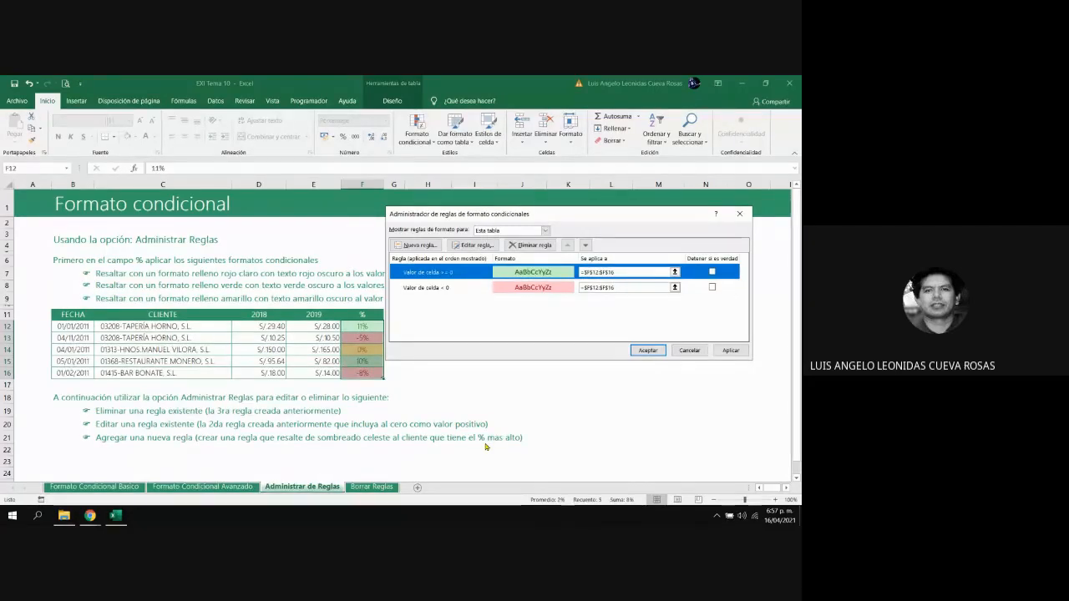
# Start a new formula-based formatting rule with the formula =$F12=MAX($F$12:$F$16)
pyautogui.click(416, 246)
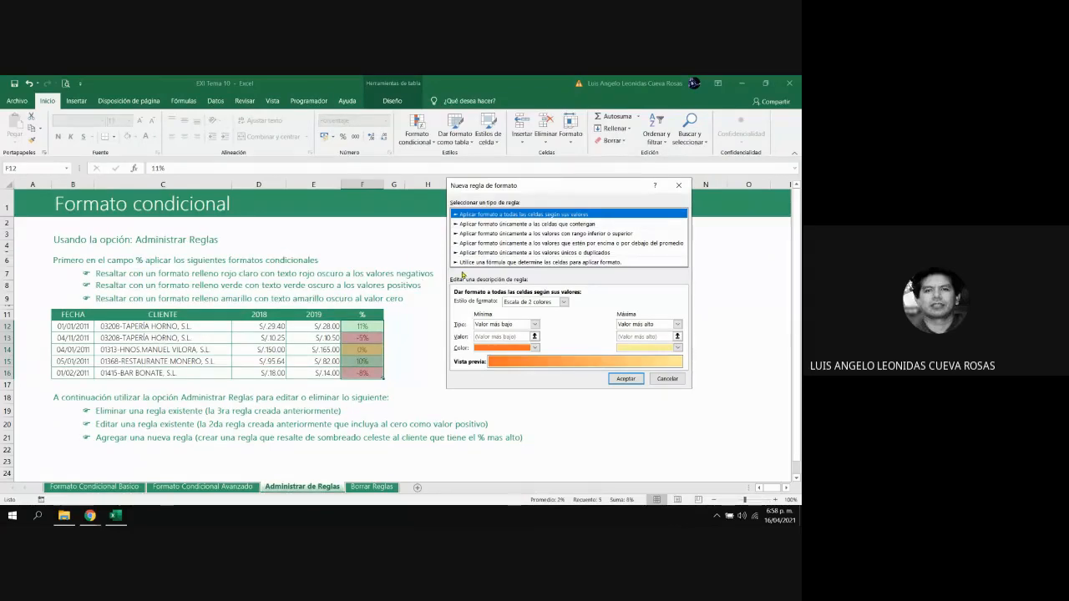
pyautogui.click(475, 263)
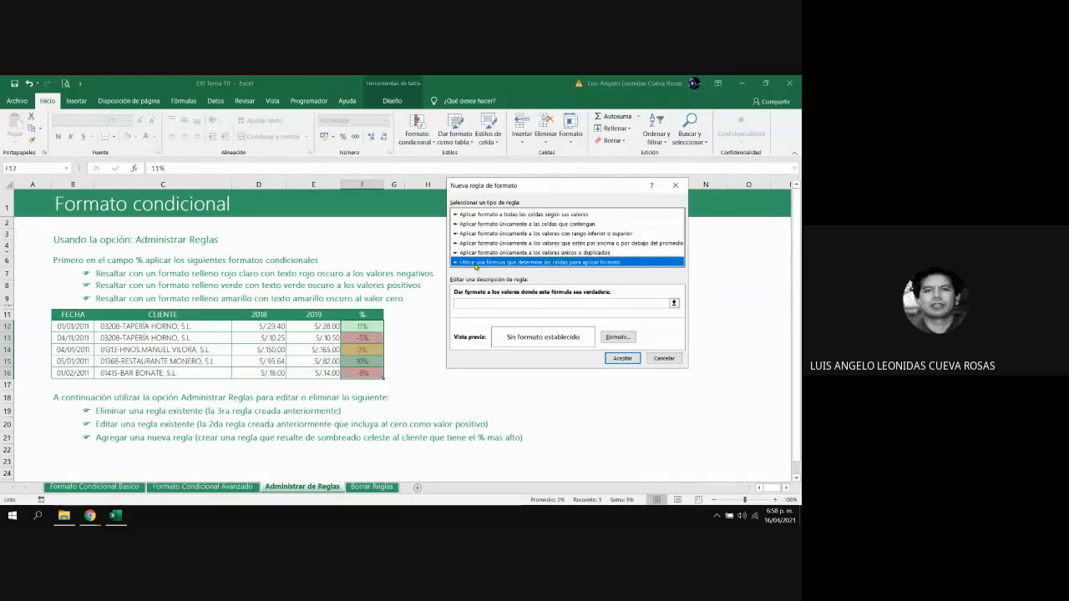
pyautogui.click(477, 302)
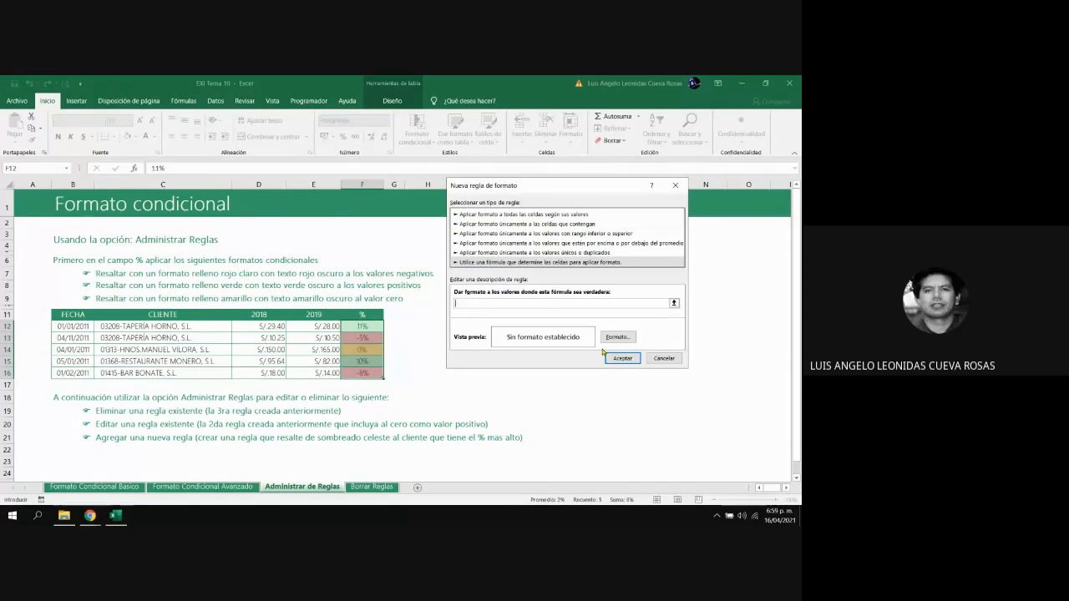
pyautogui.write('=$F12')
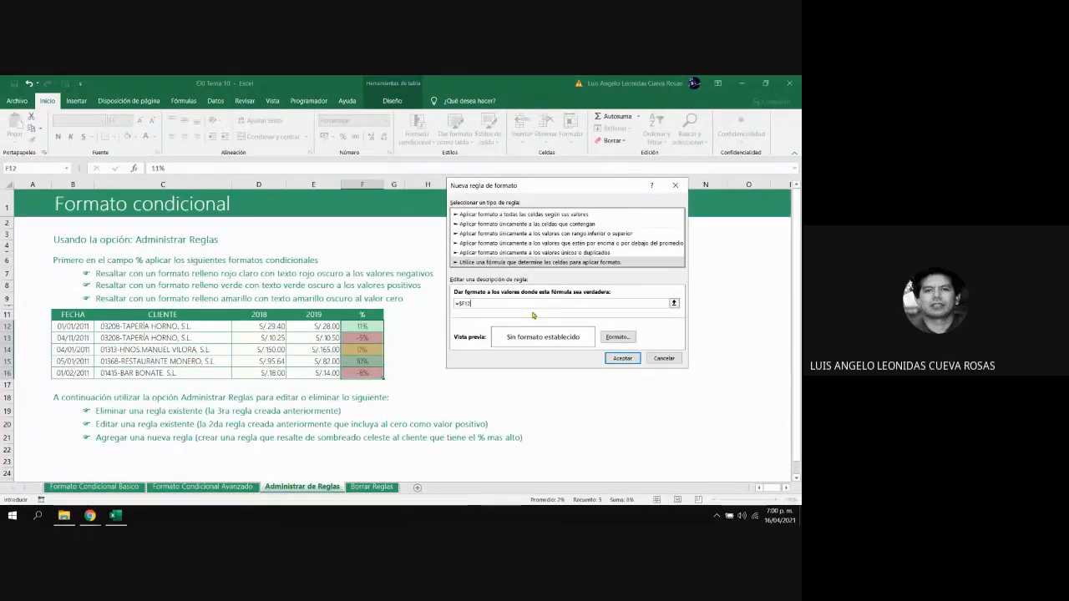
pyautogui.write('=MAX(')
pyautogui.moveTo(352, 326); pyautogui.dragTo(354, 372)
pyautogui.write(')')
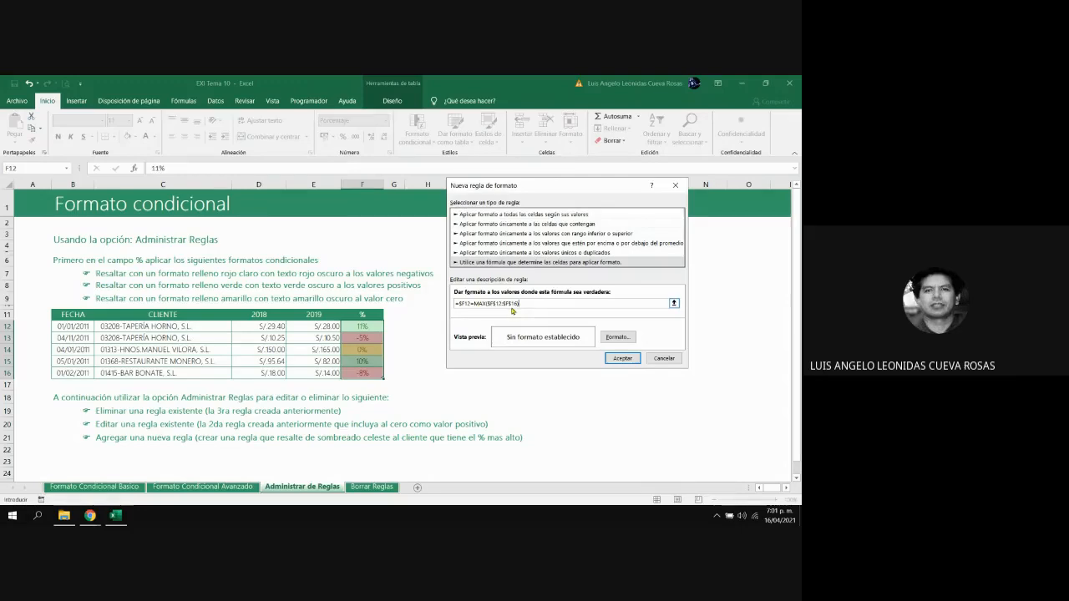
# Give the highest-% rule a light blue fill and add it to the rules list
pyautogui.click(618, 337)
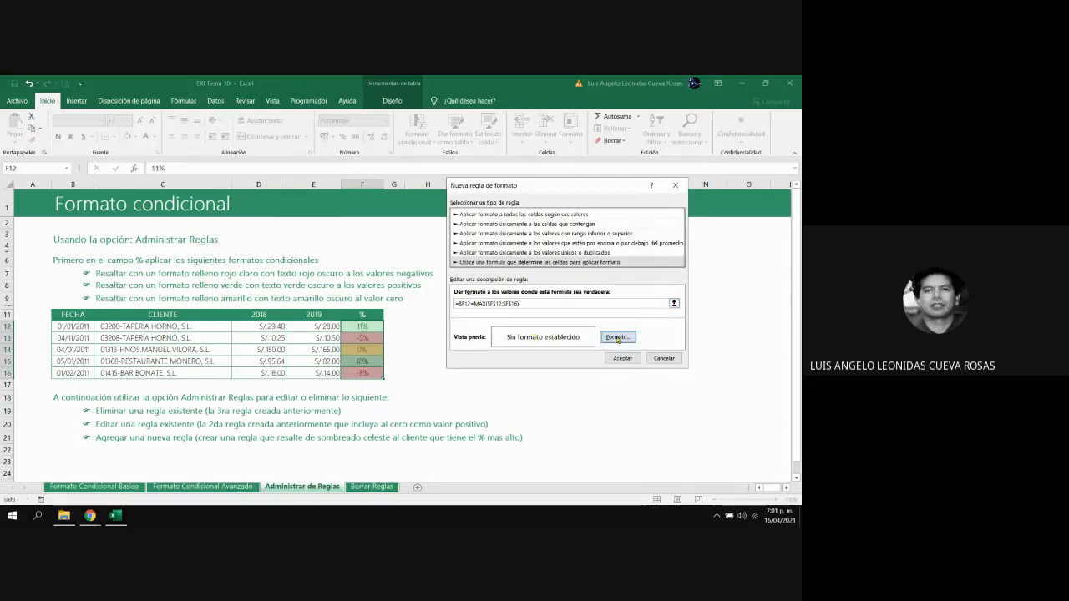
pyautogui.click(503, 250)
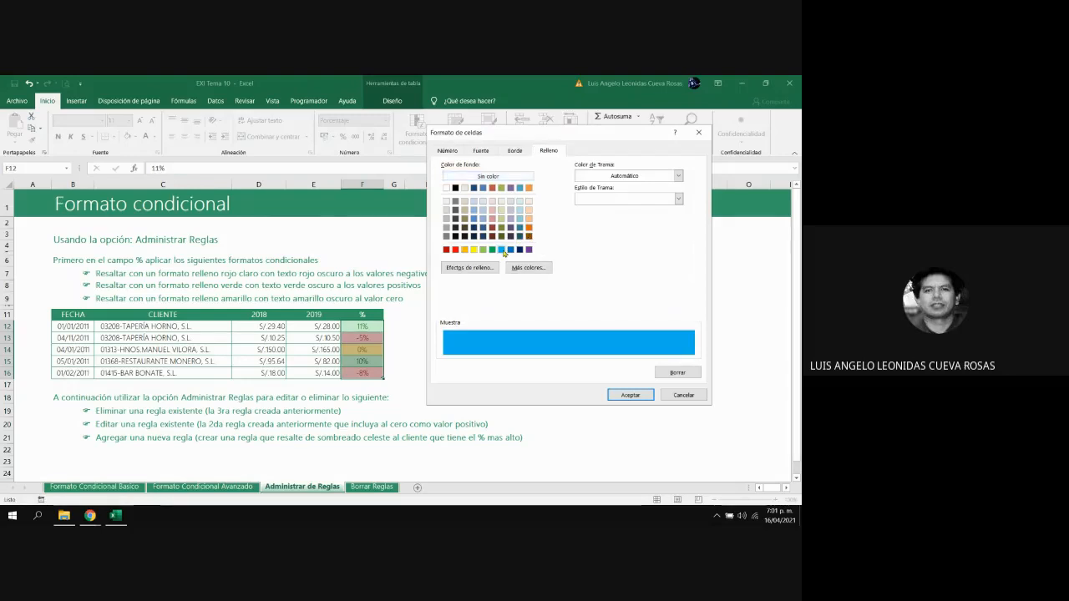
pyautogui.click(631, 395)
pyautogui.click(630, 362)
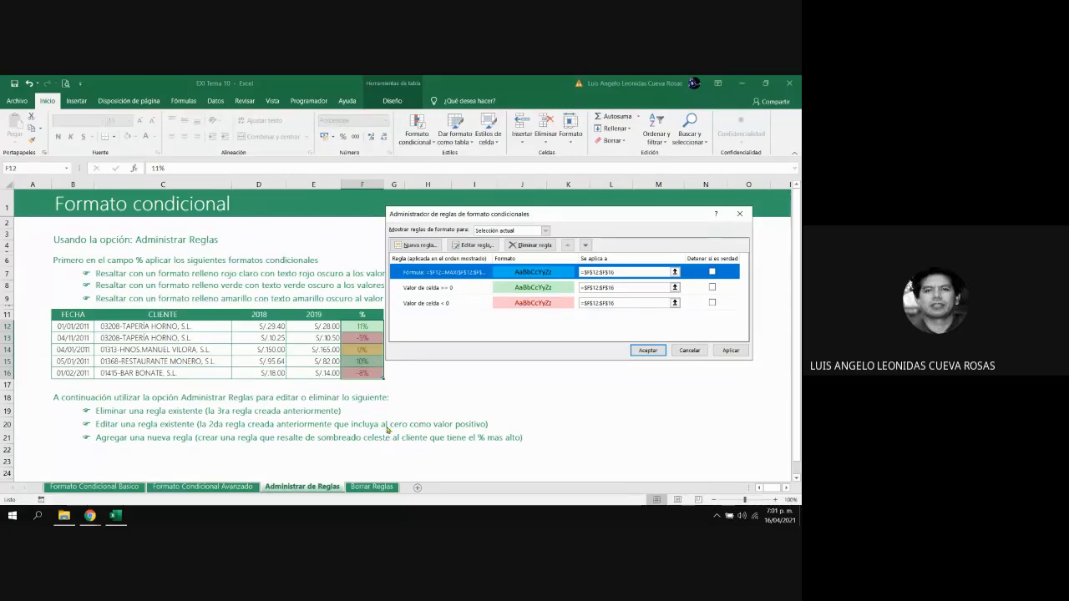
# Change the range of the highest-% rule to the CLIENTE cells =$C$12:$C$16 and apply all rule changes
pyautogui.click(627, 273)
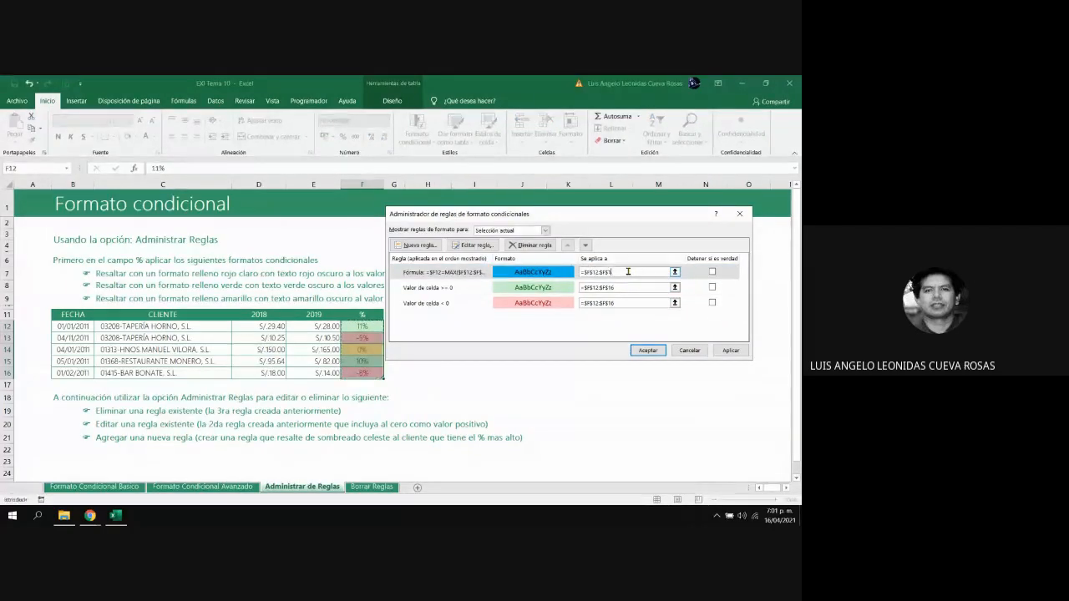
pyautogui.press('BackSpace')
pyautogui.press('BackSpace')
pyautogui.press('BackSpace')
pyautogui.press('BackSpace')
pyautogui.press('BackSpace')
pyautogui.press('BackSpace')
pyautogui.press('BackSpace')
pyautogui.press('BackSpace')
pyautogui.press('BackSpace')
pyautogui.press('BackSpace')
pyautogui.press('BackSpace')
pyautogui.press('BackSpace')
pyautogui.moveTo(189, 327); pyautogui.dragTo(235, 366)
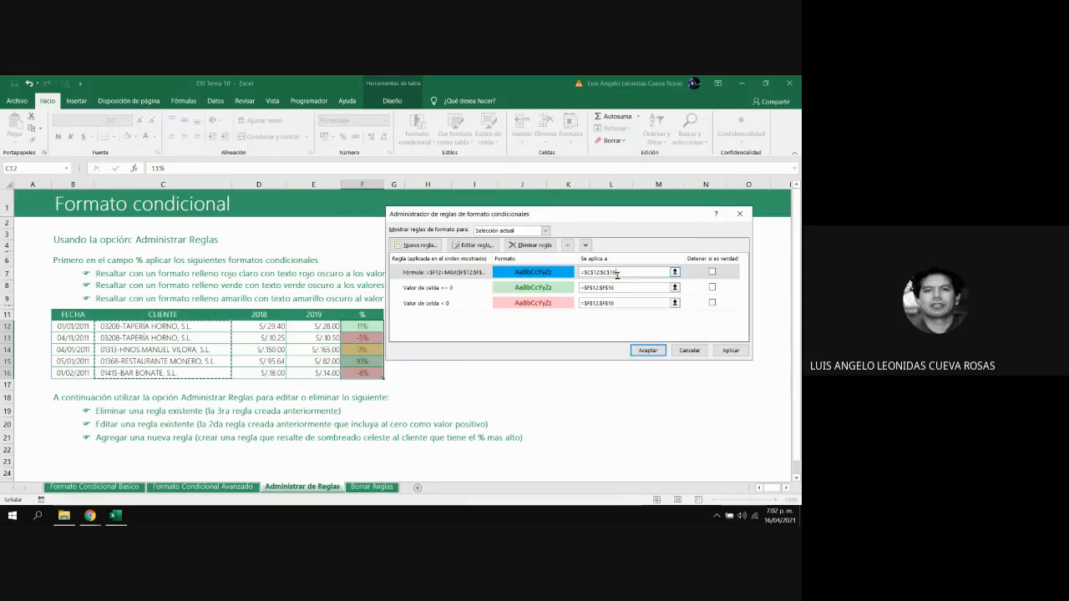
pyautogui.click(648, 350)
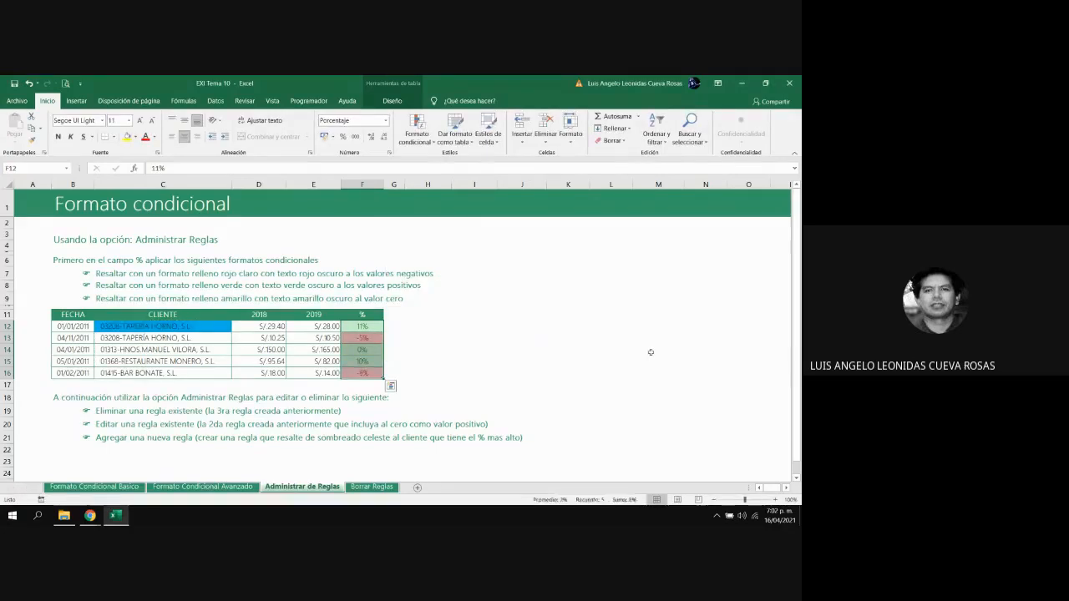
pyautogui.click(478, 358)
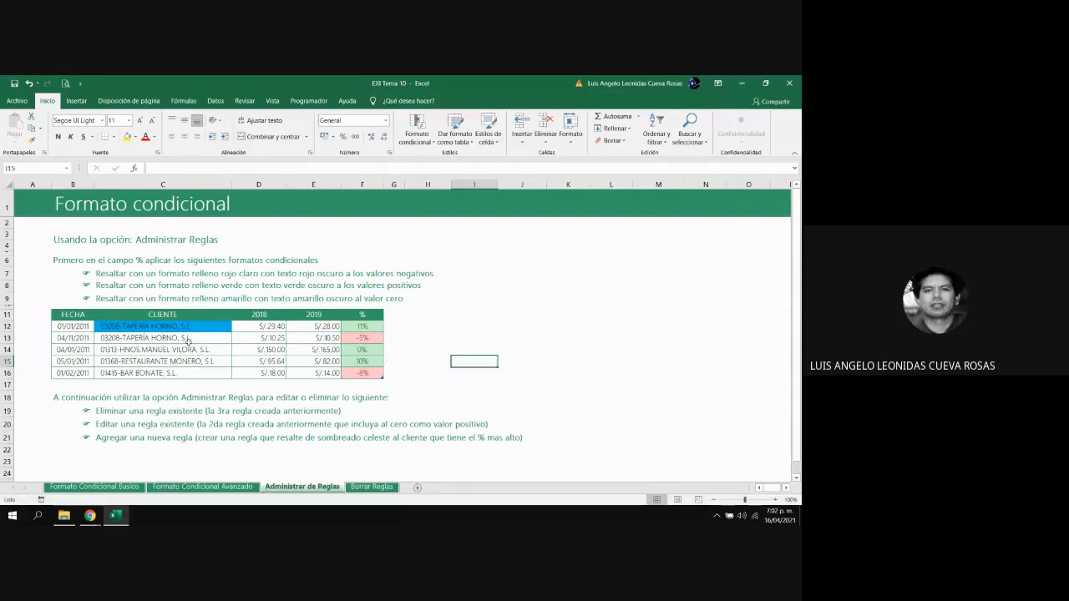
# Test the client highlighting by setting the % in F14 to 15%, checking its row, and restoring F14 to 0%
pyautogui.click(366, 350)
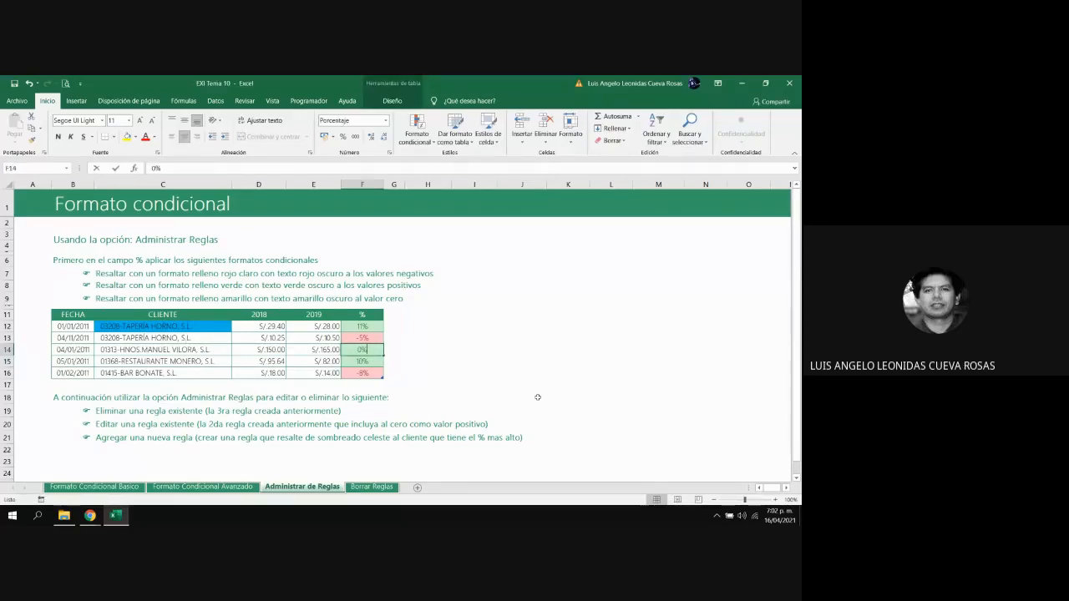
pyautogui.write('15')
pyautogui.press('Return')
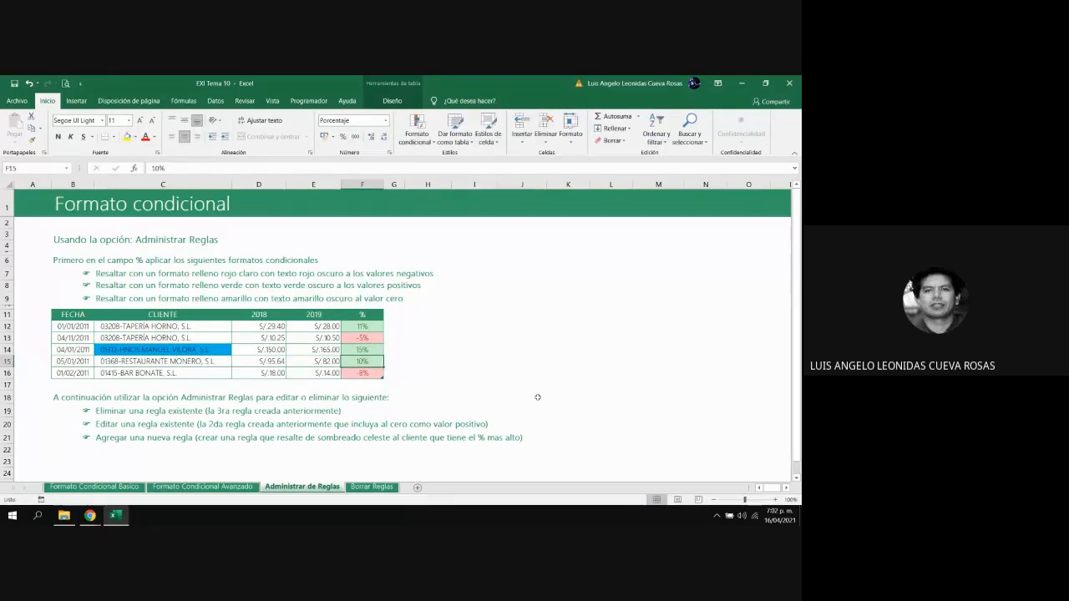
pyautogui.press('Up')
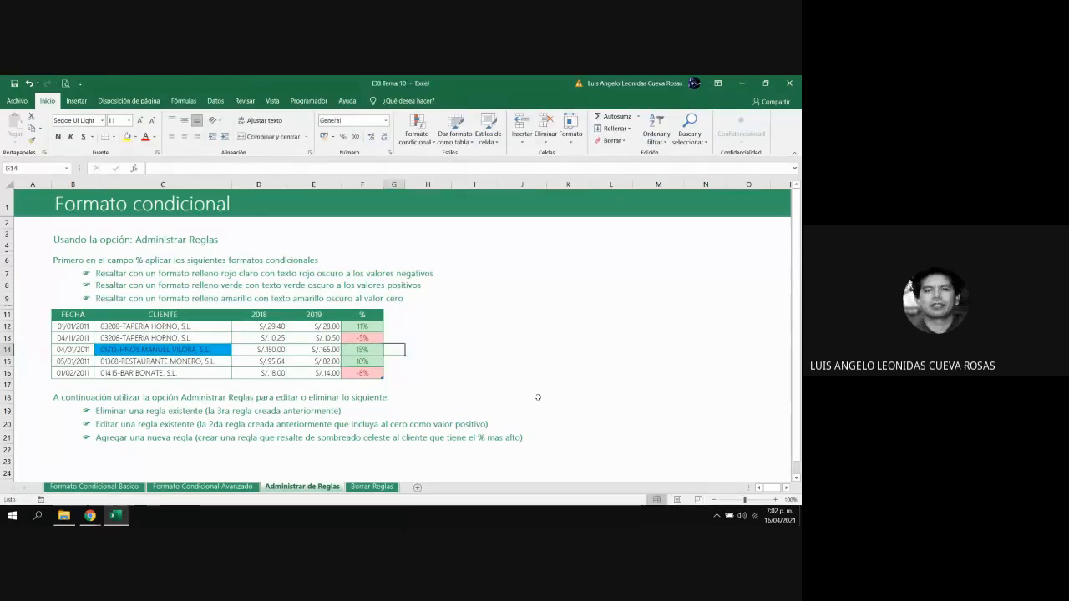
pyautogui.press('Left')
pyautogui.press('Left')
pyautogui.press('Left')
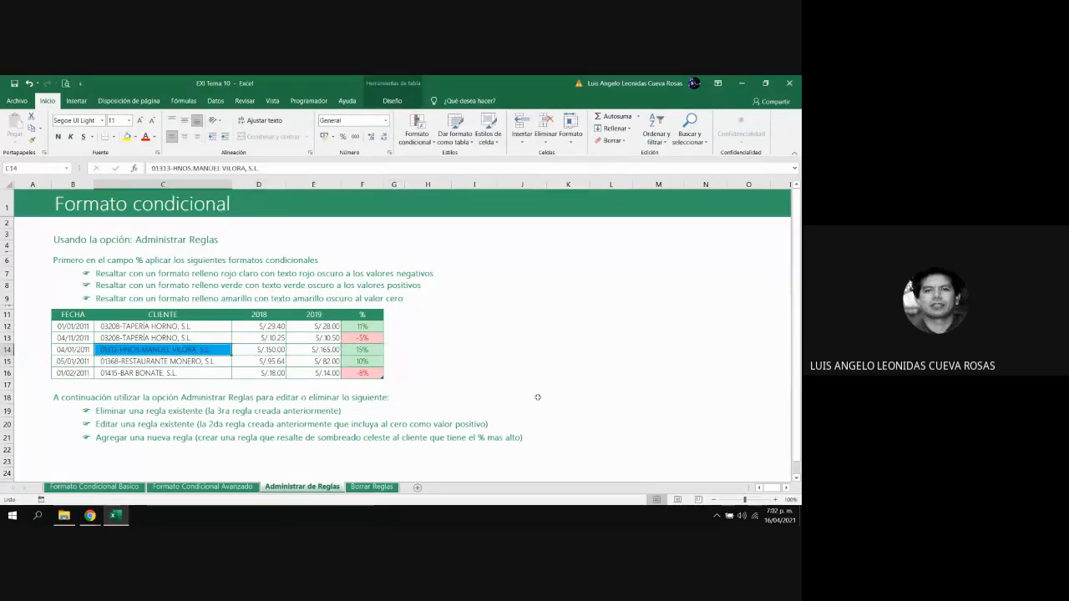
pyautogui.press('Right')
pyautogui.press('Right')
pyautogui.press('Right')
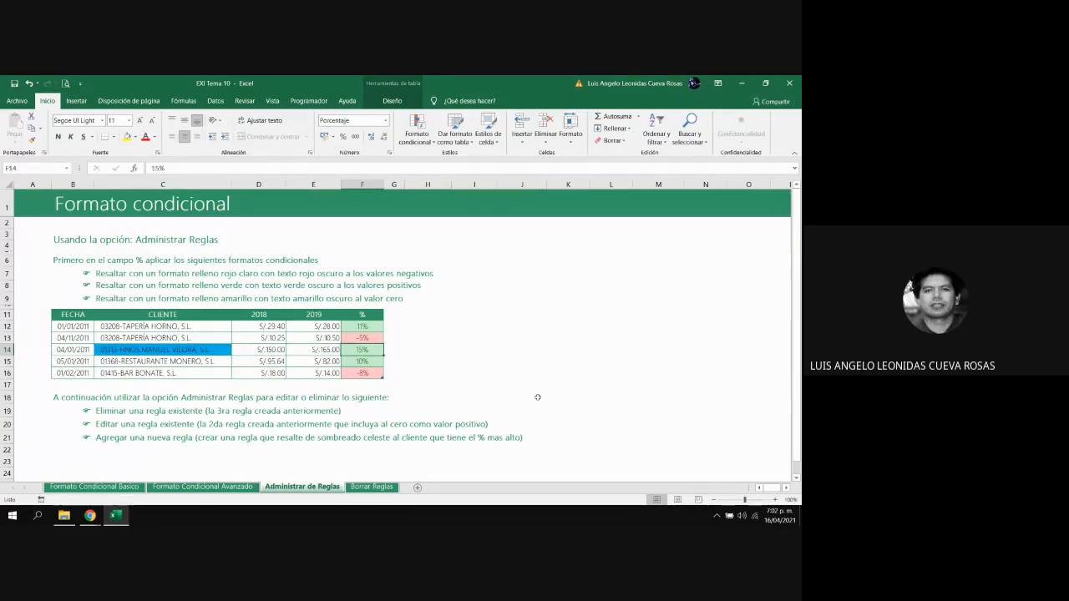
pyautogui.write('0')
pyautogui.hotkey('ctrl', 'Return')
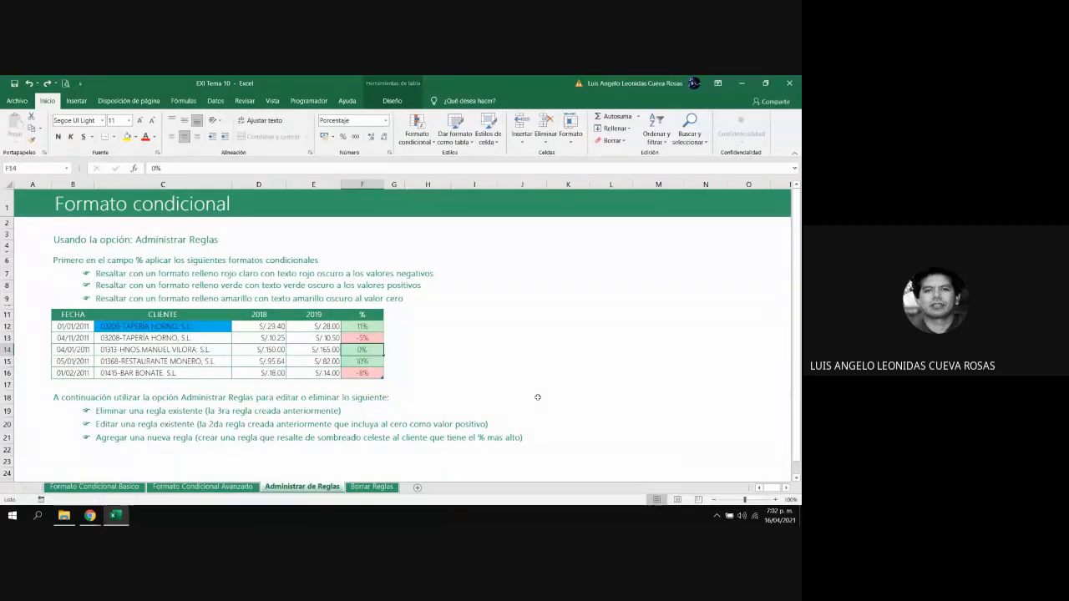
# Open the Borrar Reglas sheet and look over its tables with existing conditional formatting
pyautogui.scroll(-5, 513, 404)
pyautogui.scroll(5, 513, 403)
pyautogui.click(370, 488)
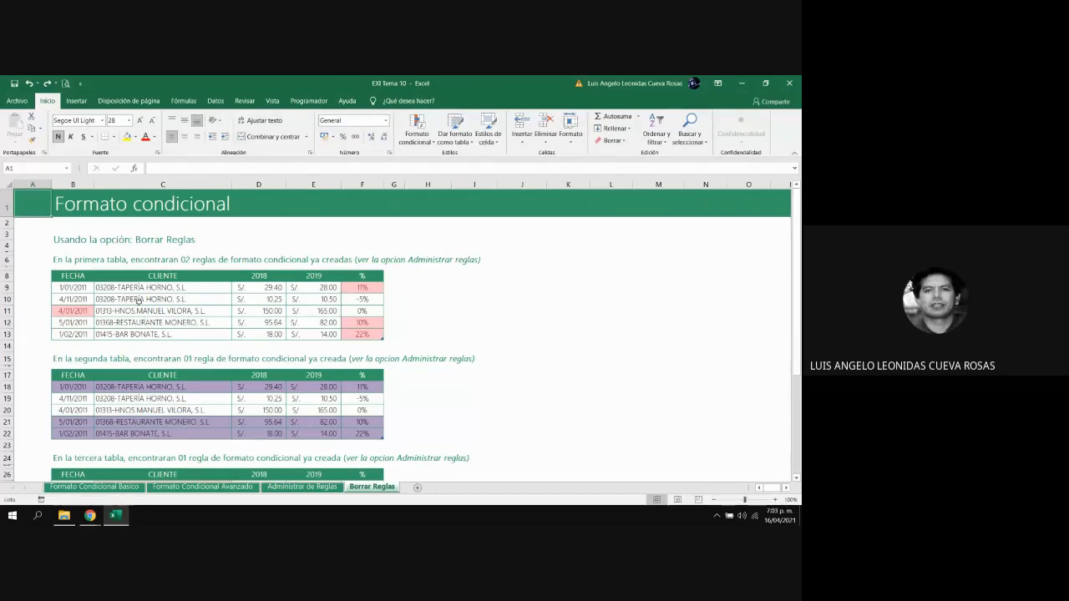
pyautogui.scroll(-5, 139, 300)
pyautogui.scroll(5, 135, 309)
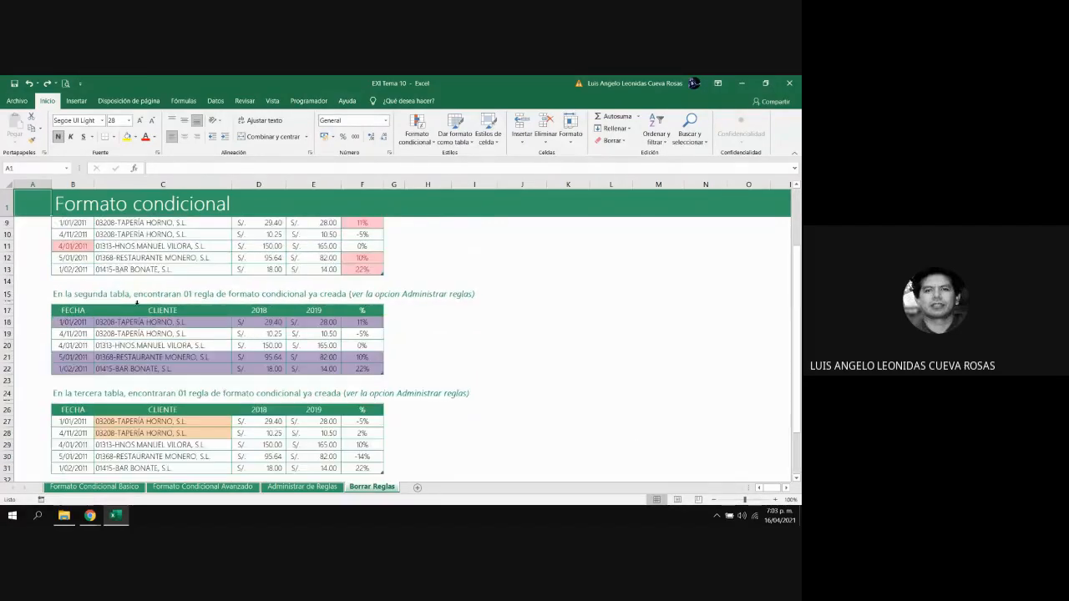
pyautogui.scroll(-7, 143, 301)
pyautogui.scroll(7, 146, 316)
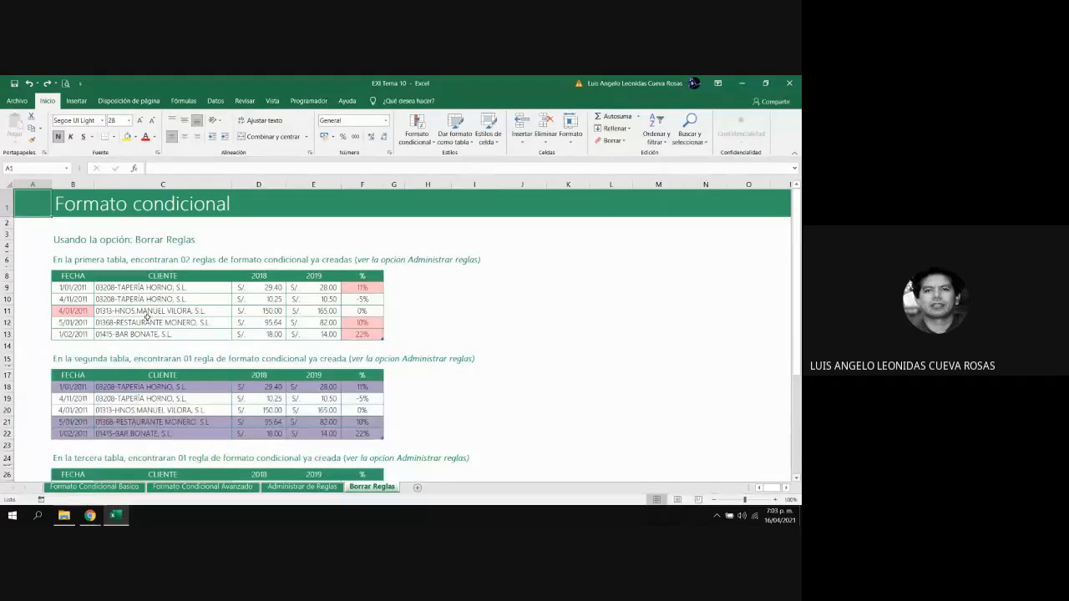
pyautogui.click(34, 258)
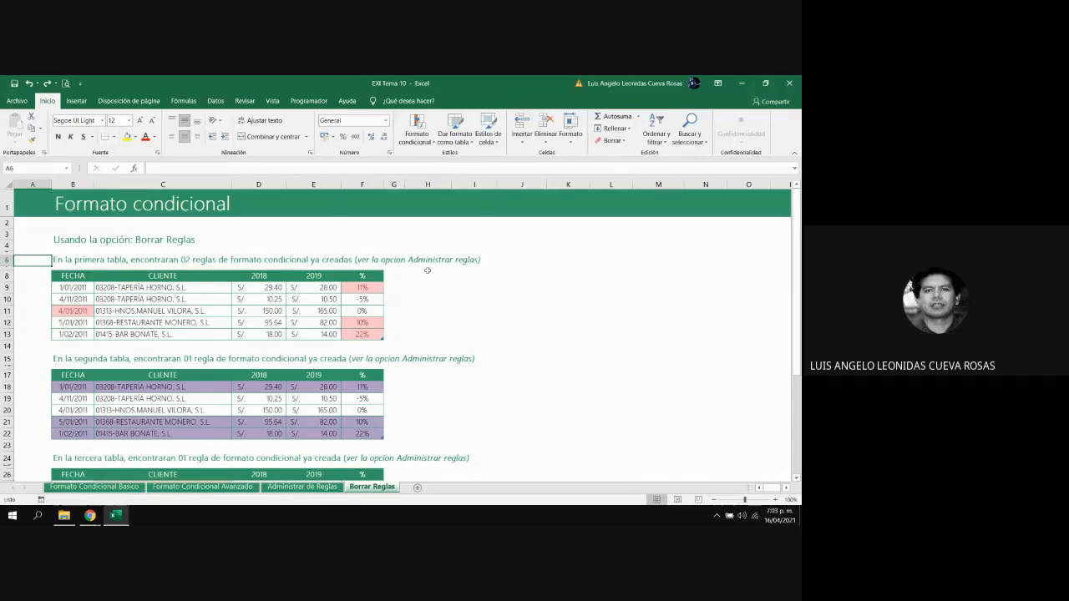
# Select the first table's data B9:F13 and examine its existing rules in the conditional formatting rules manager
pyautogui.moveTo(74, 287); pyautogui.dragTo(361, 336)
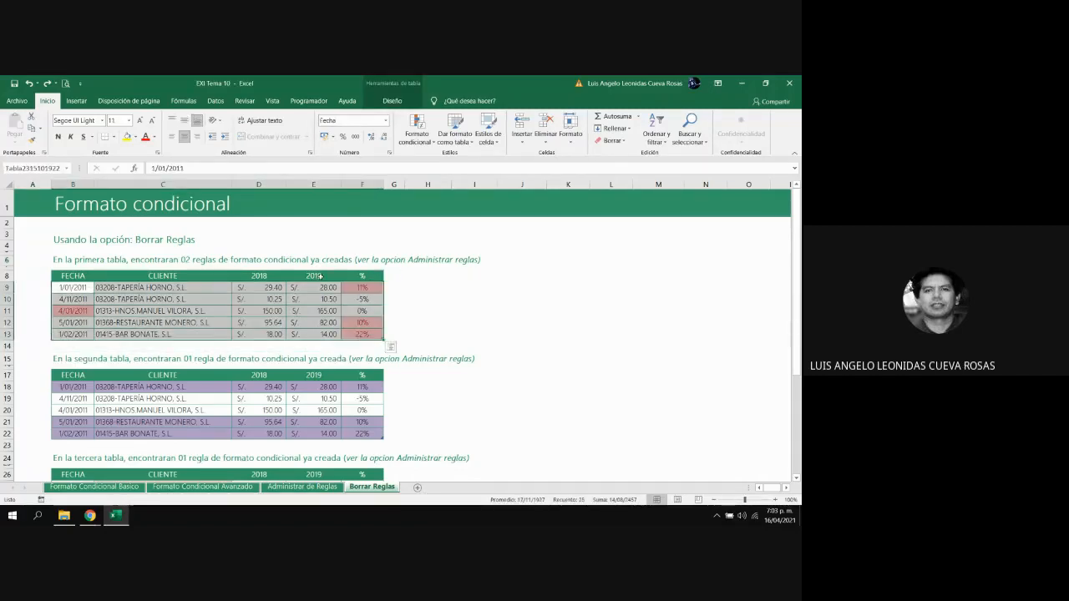
pyautogui.click(416, 140)
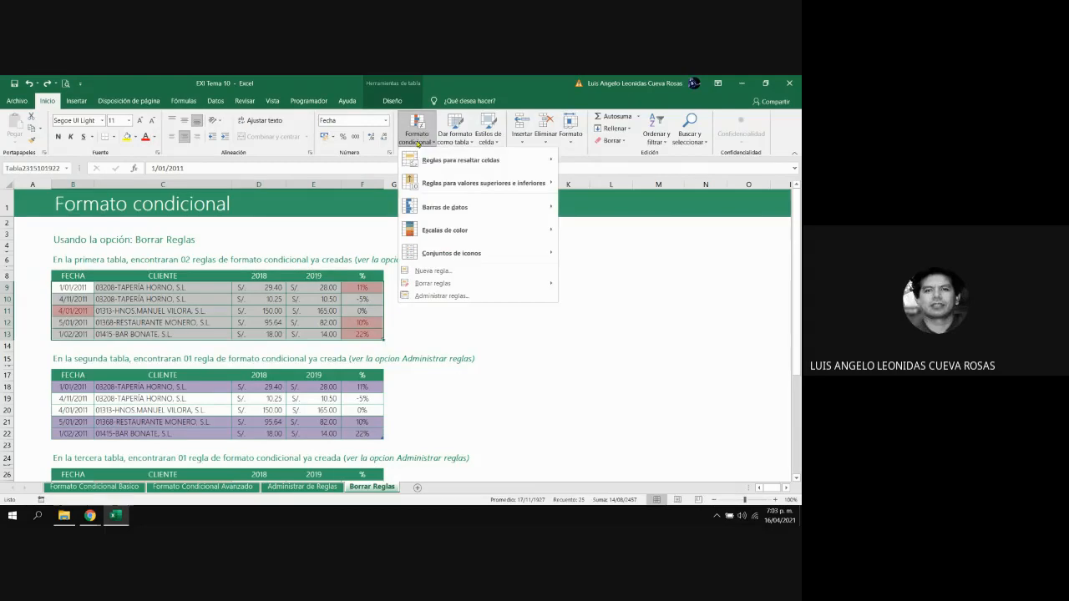
pyautogui.click(436, 296)
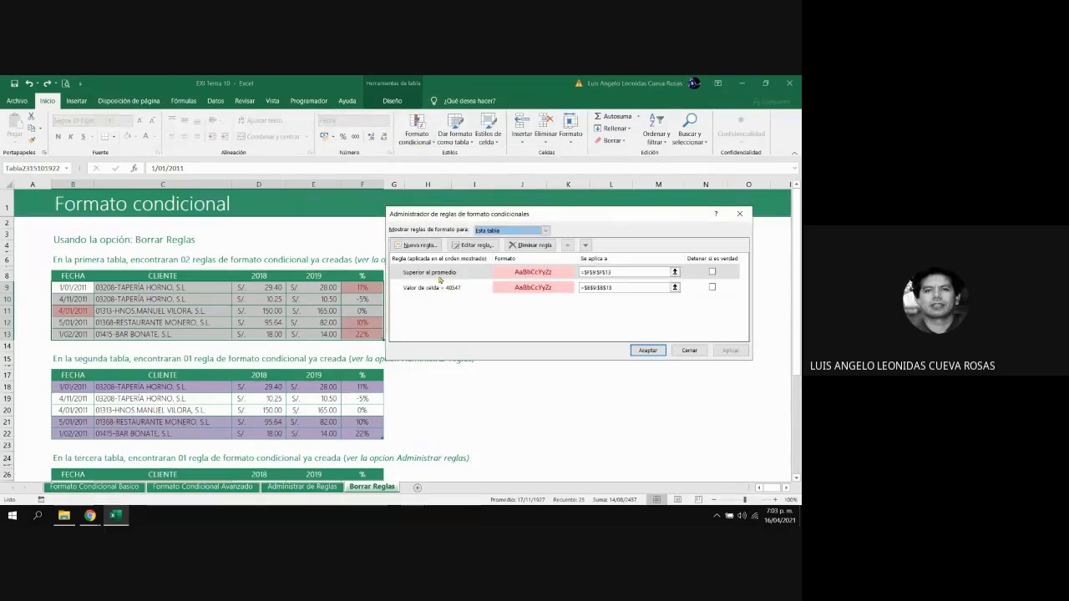
pyautogui.click(435, 288)
pyautogui.click(435, 274)
pyautogui.click(433, 288)
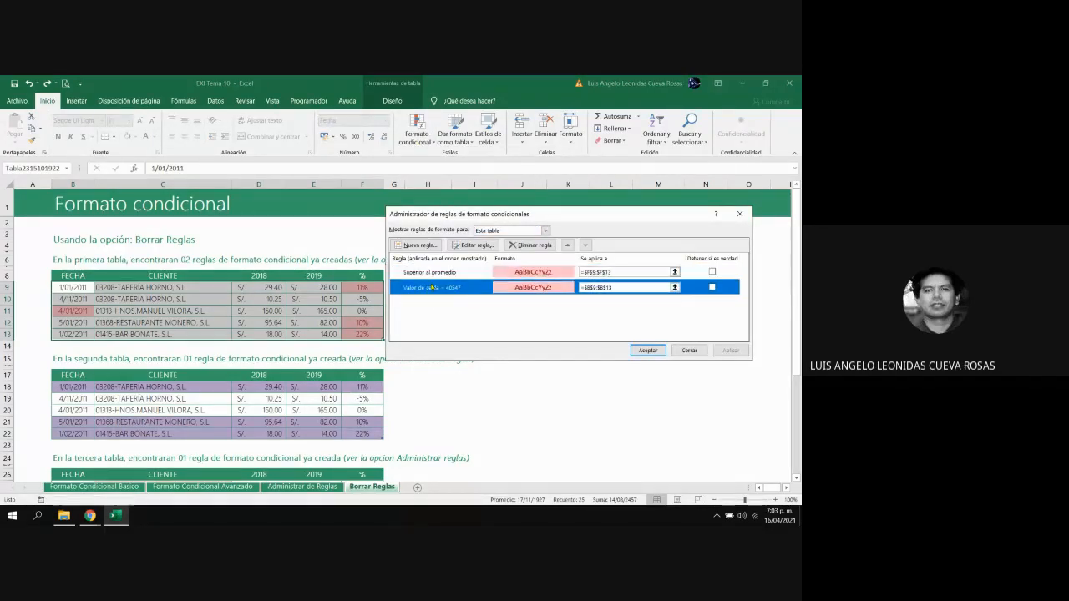
pyautogui.click(431, 274)
pyautogui.click(435, 288)
pyautogui.click(432, 274)
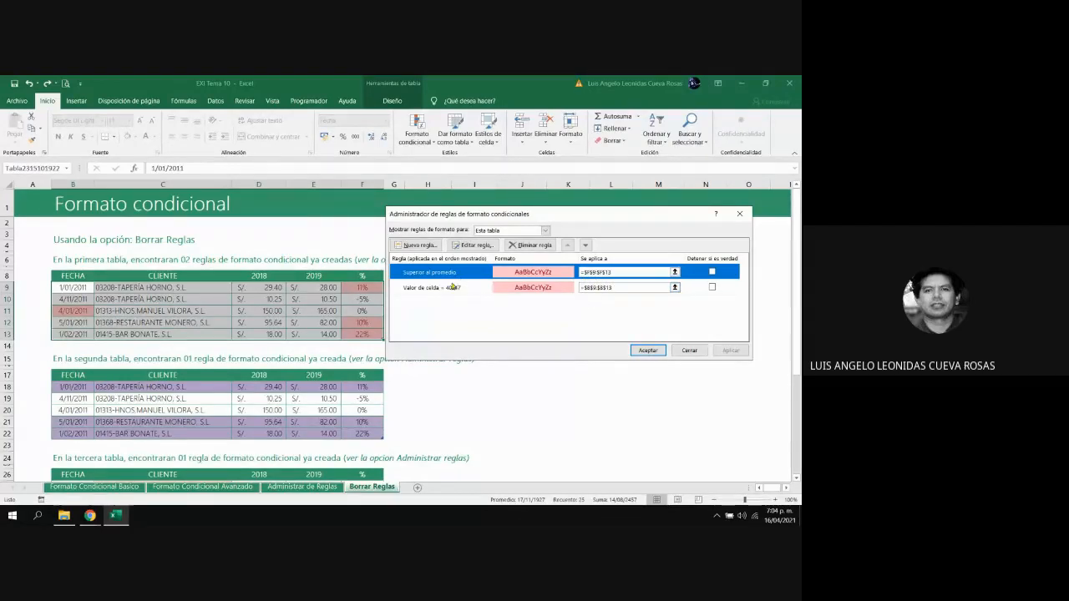
# Select the second table's data B18:F22 and examine its existing rule in the conditional formatting rules manager
pyautogui.click(690, 350)
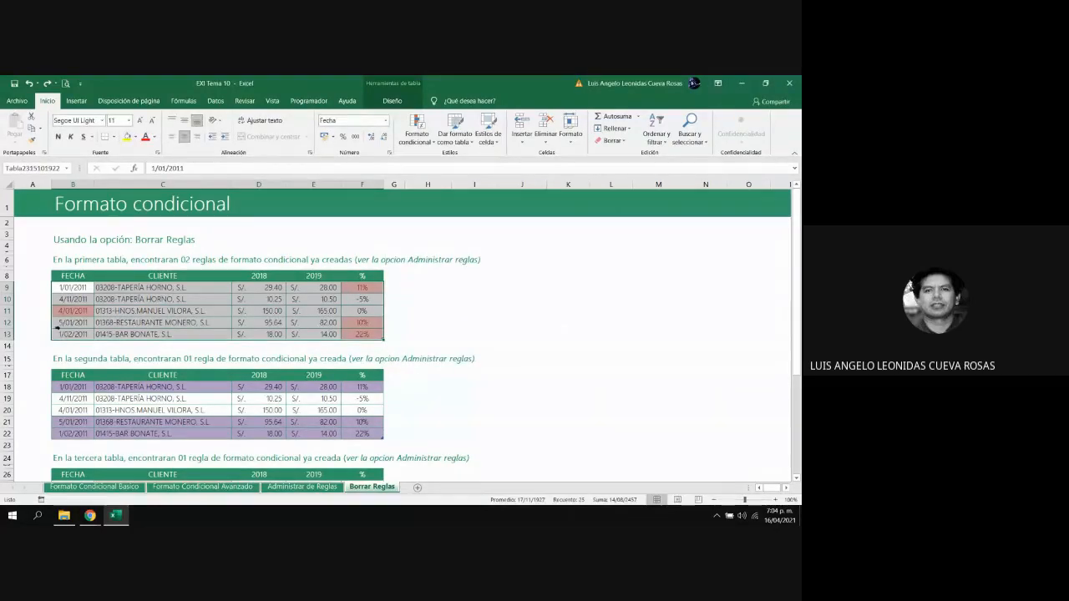
pyautogui.click(32, 359)
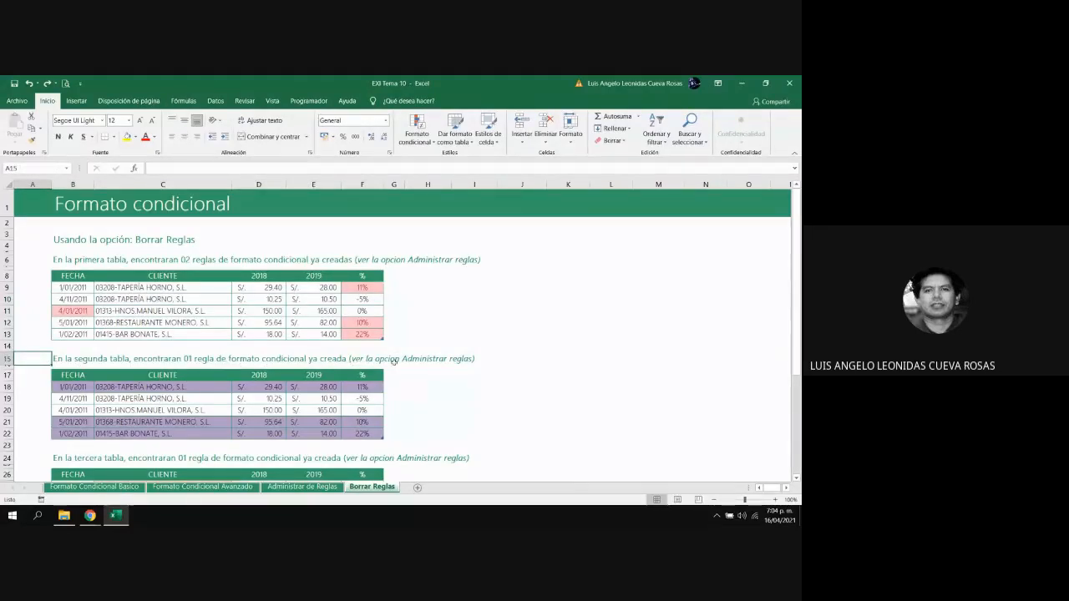
pyautogui.moveTo(81, 387); pyautogui.dragTo(367, 434)
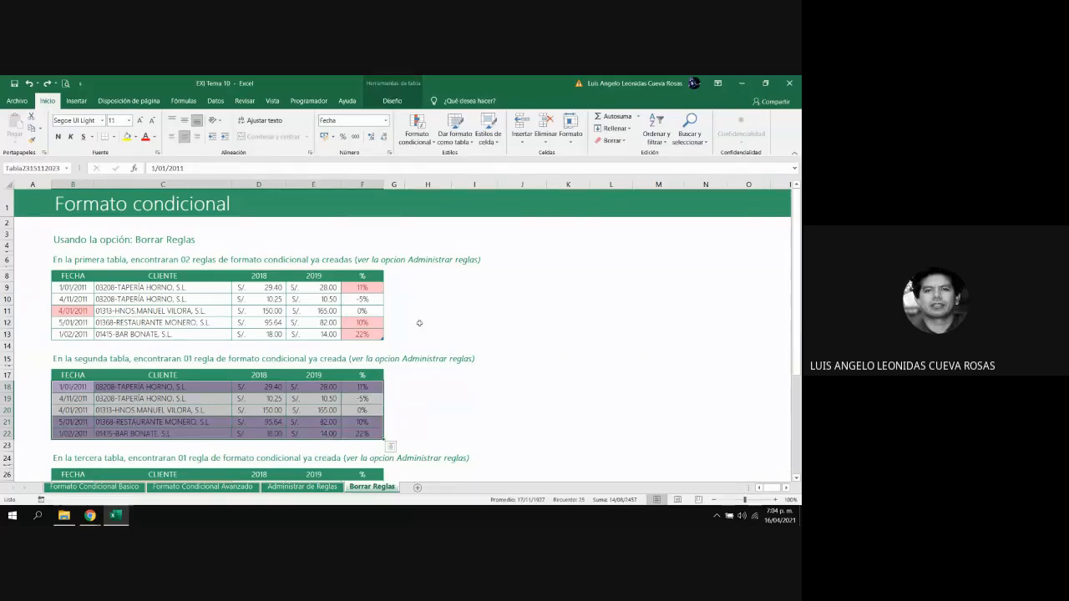
pyautogui.click(417, 132)
pyautogui.click(441, 296)
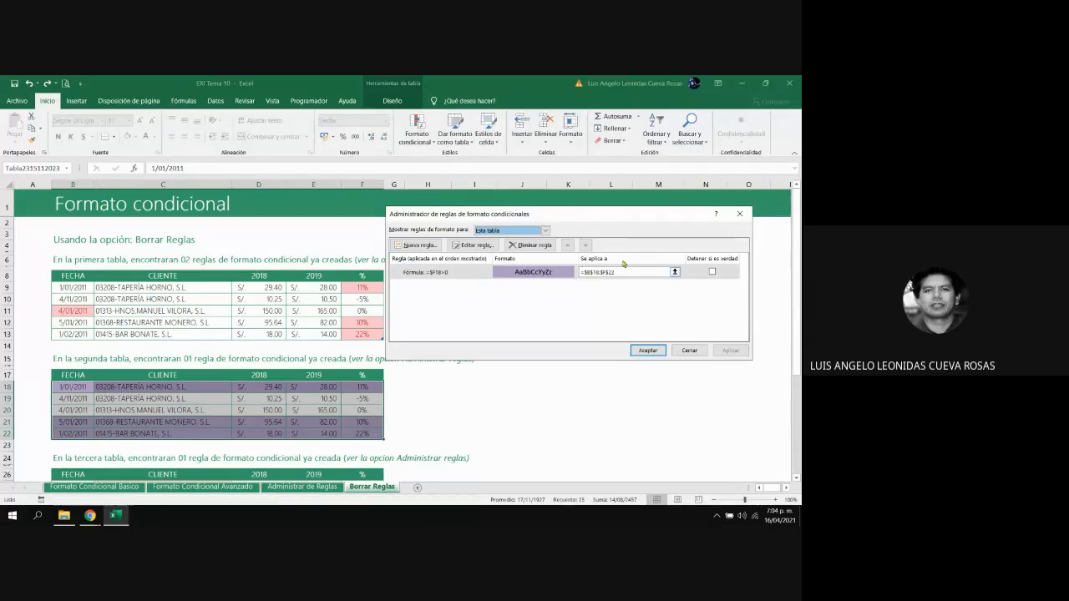
pyautogui.click(689, 350)
# Select the third table's data B27:F31 and examine its existing rule in the conditional formatting rules manager
pyautogui.scroll(-2, 436, 333)
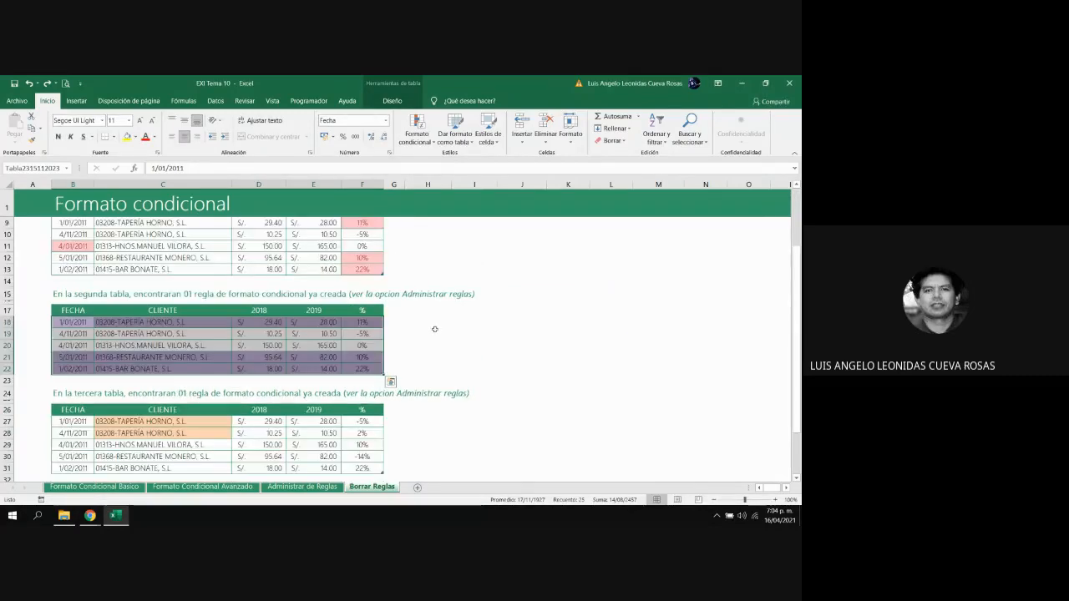
pyautogui.scroll(-3, 435, 330)
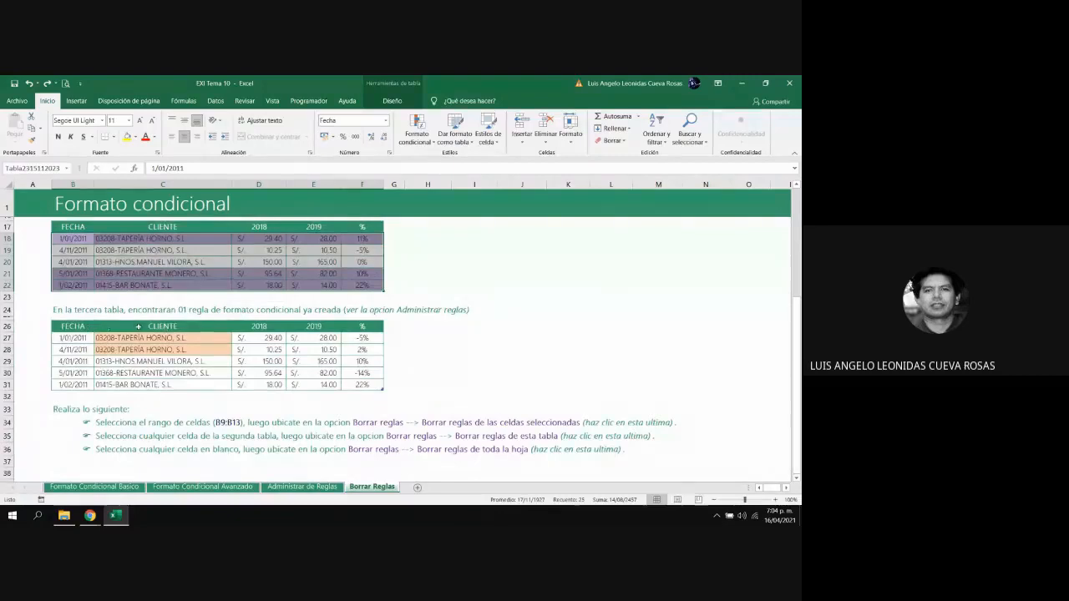
pyautogui.moveTo(68, 335); pyautogui.dragTo(362, 385)
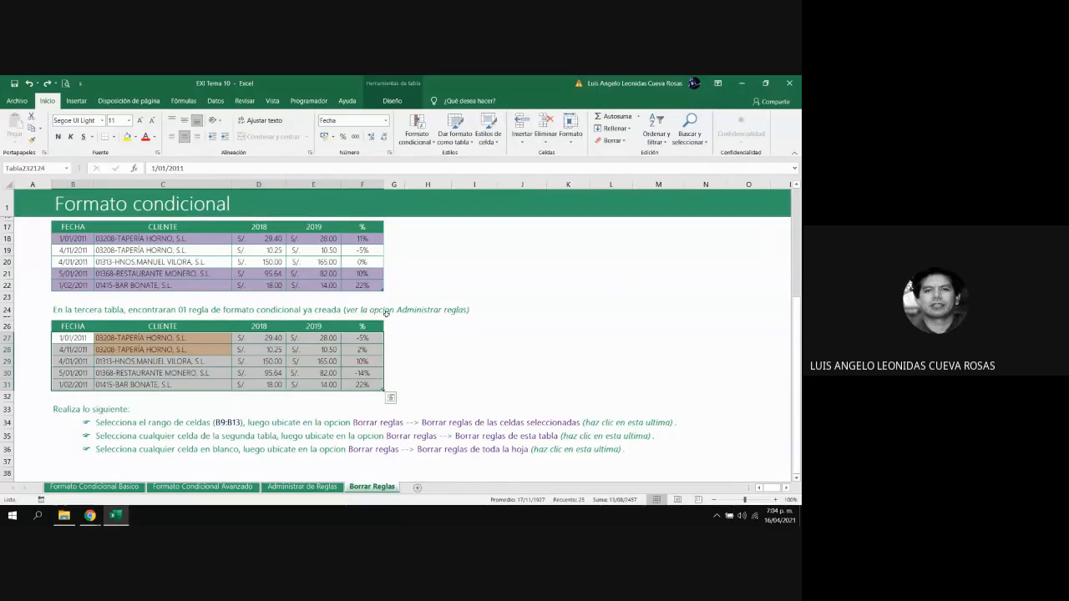
pyautogui.click(417, 132)
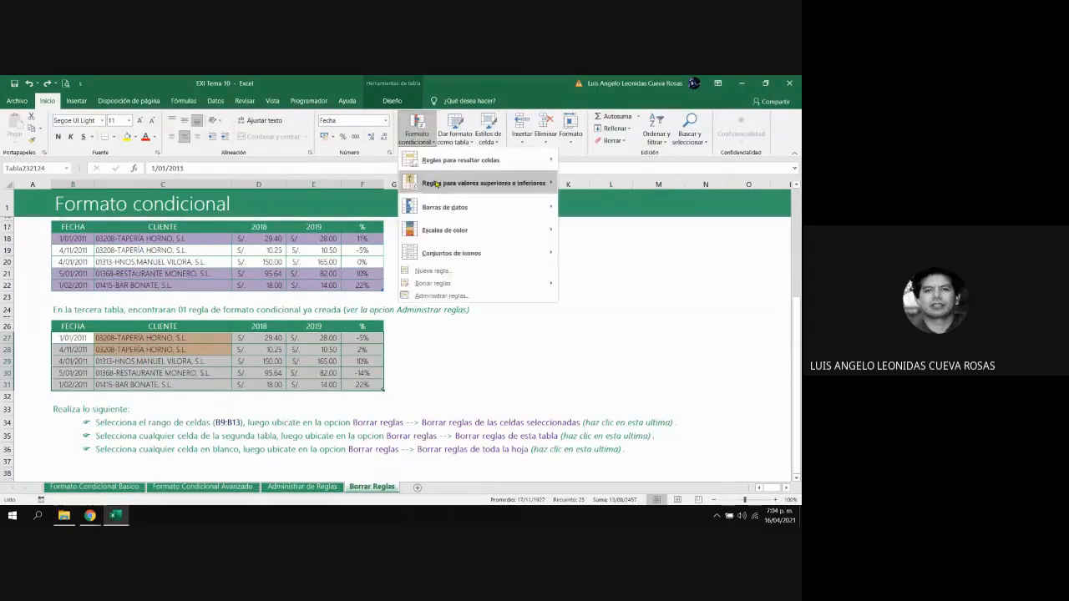
pyautogui.click(441, 295)
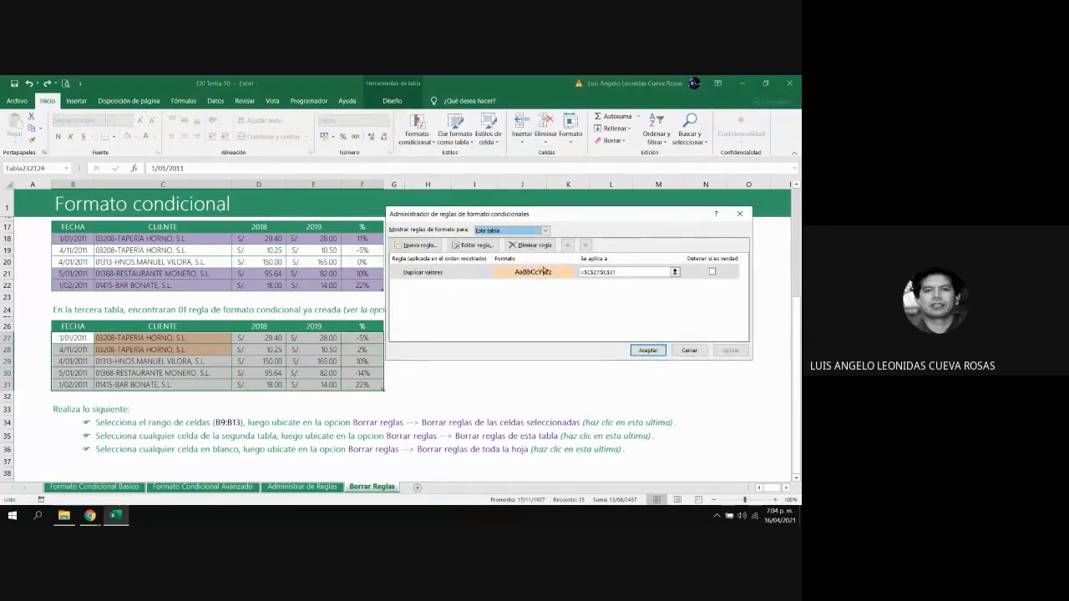
pyautogui.click(689, 350)
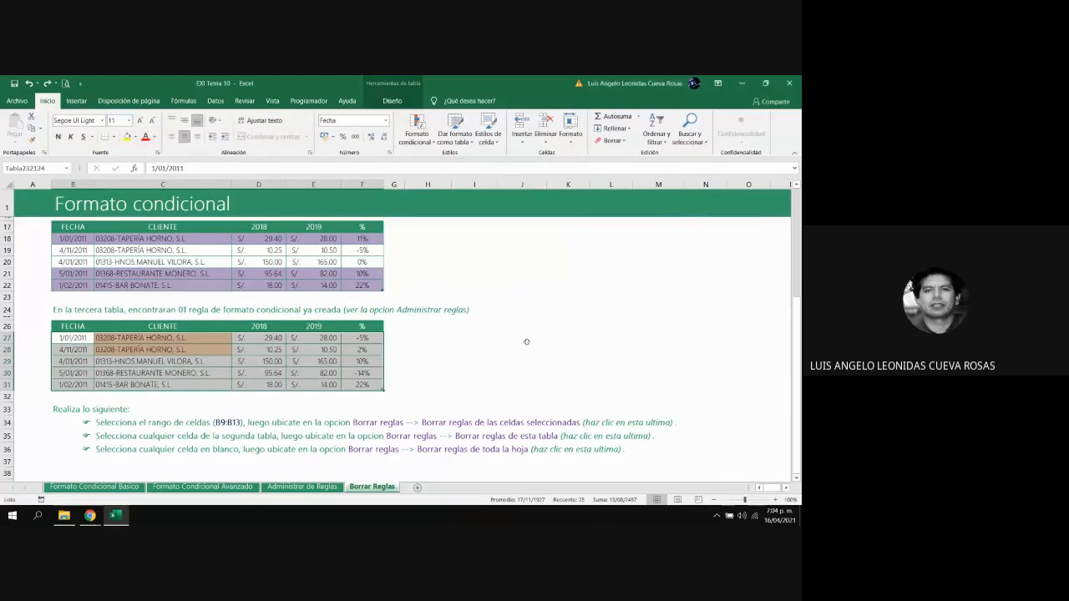
# Look over the three tables and the exercise instructions, and check which rule-clearing options are available for a blank cell
pyautogui.scroll(5, 517, 333)
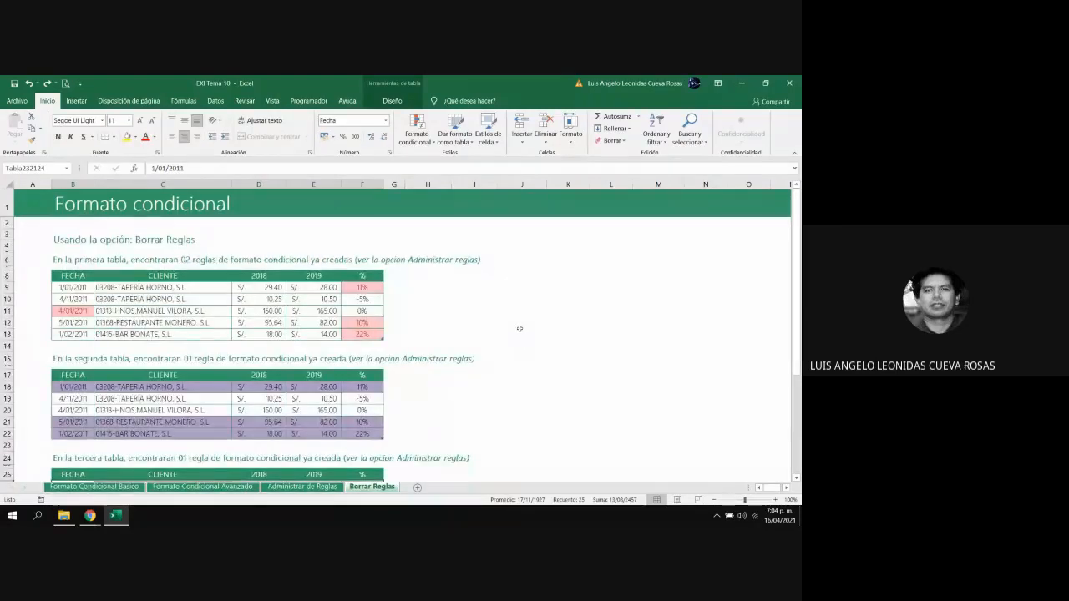
pyautogui.scroll(-2, 273, 318)
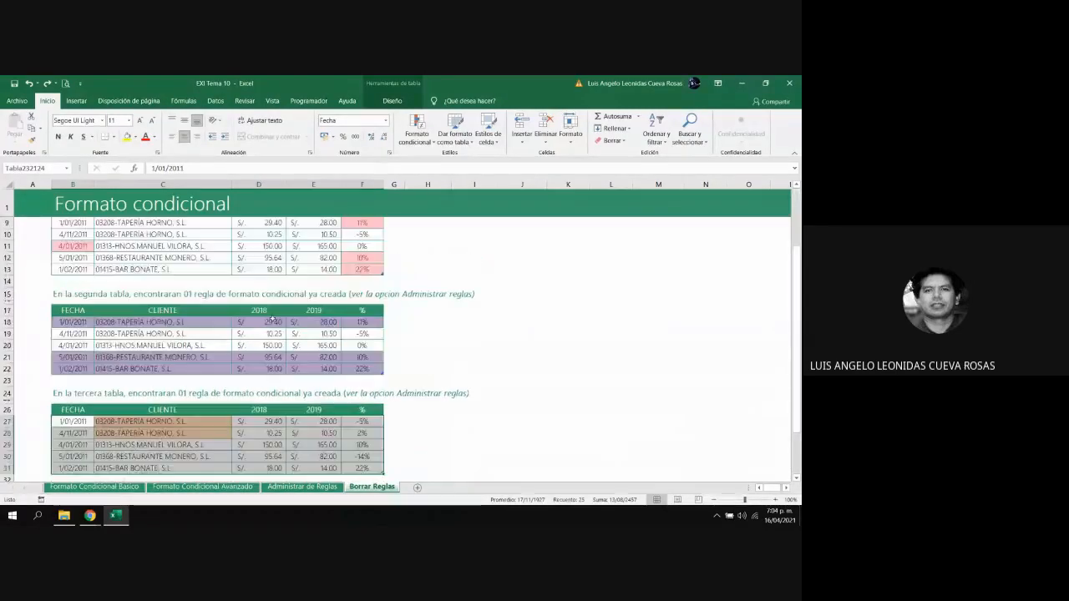
pyautogui.scroll(-3, 228, 346)
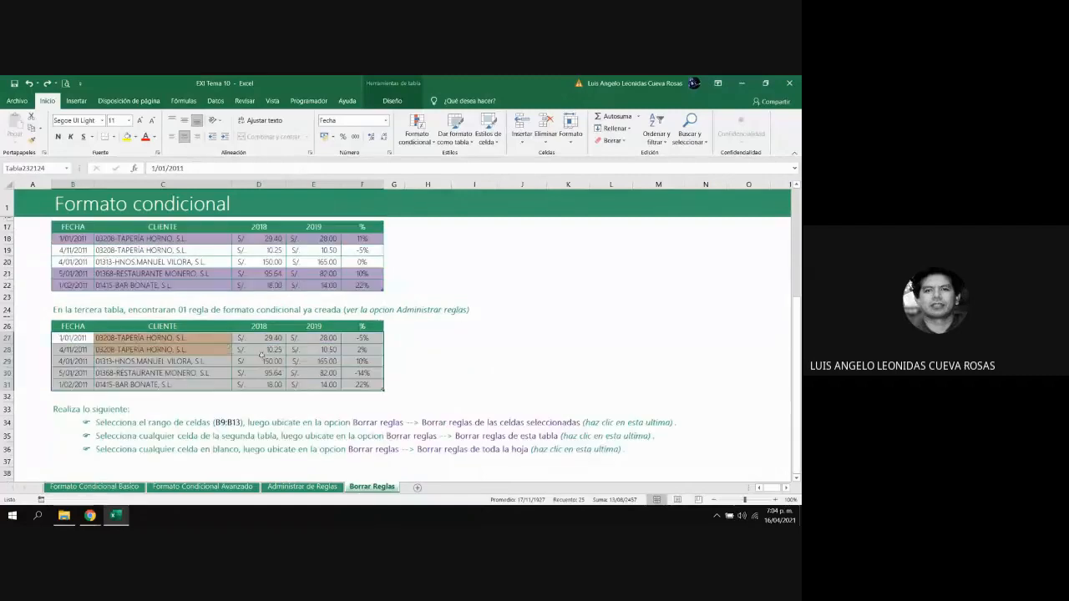
pyautogui.click(535, 365)
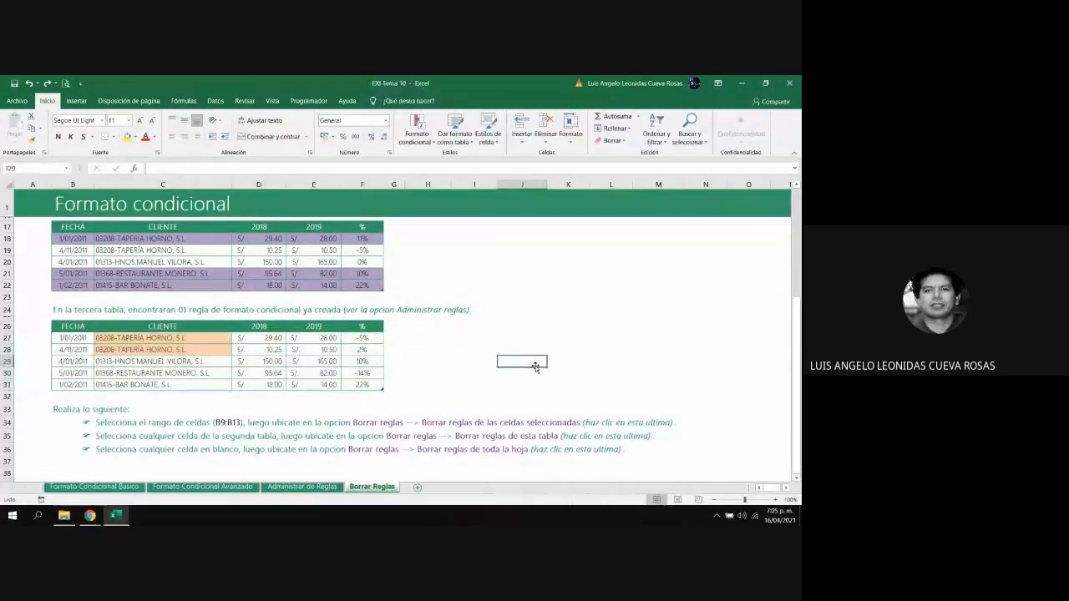
pyautogui.scroll(-2, 412, 339)
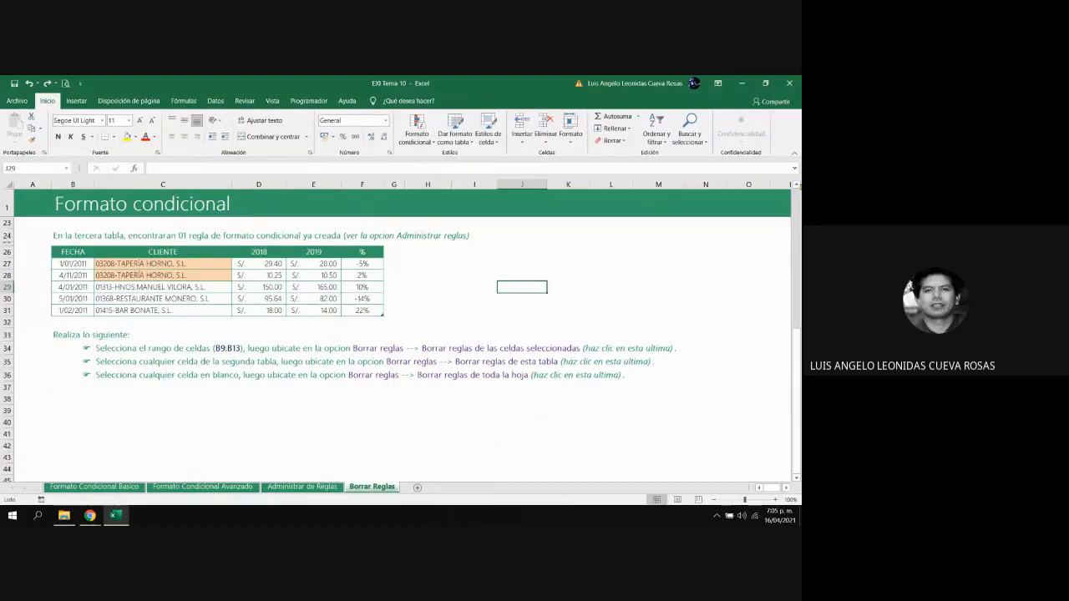
pyautogui.scroll(1, 337, 305)
pyautogui.click(416, 132)
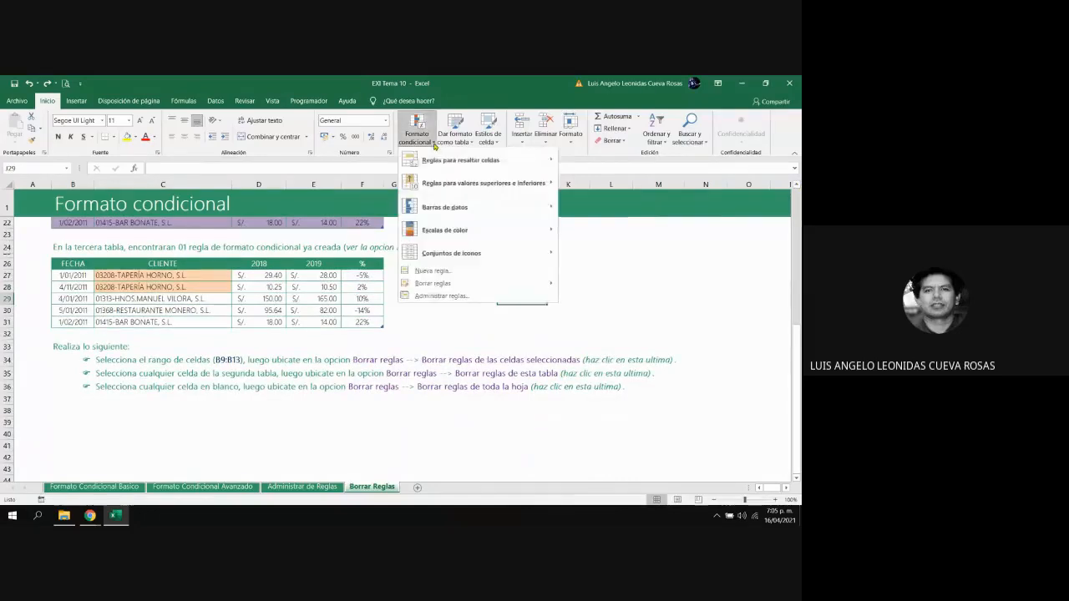
pyautogui.moveTo(534, 284)
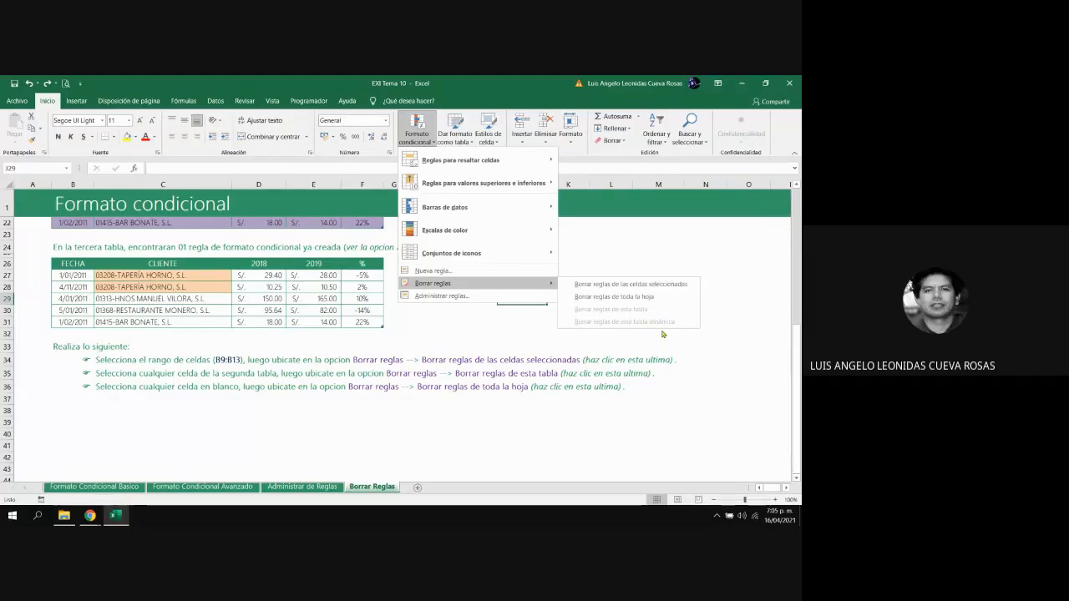
pyautogui.click(704, 344)
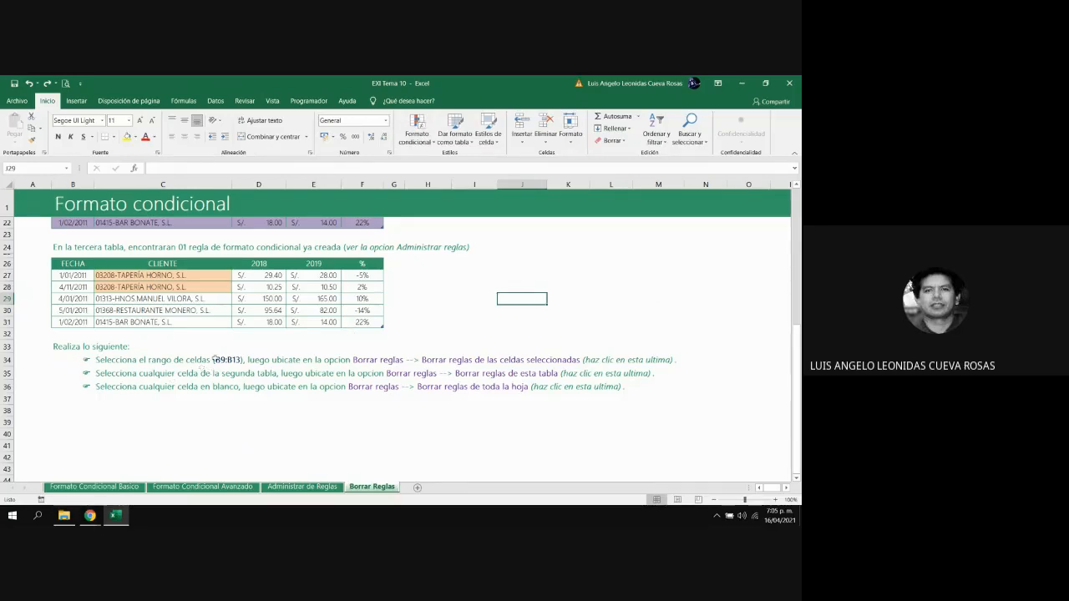
# Following the first instruction, clear the conditional formatting rules from only the first table's FECHA cells B9:B13
pyautogui.scroll(5, 215, 357)
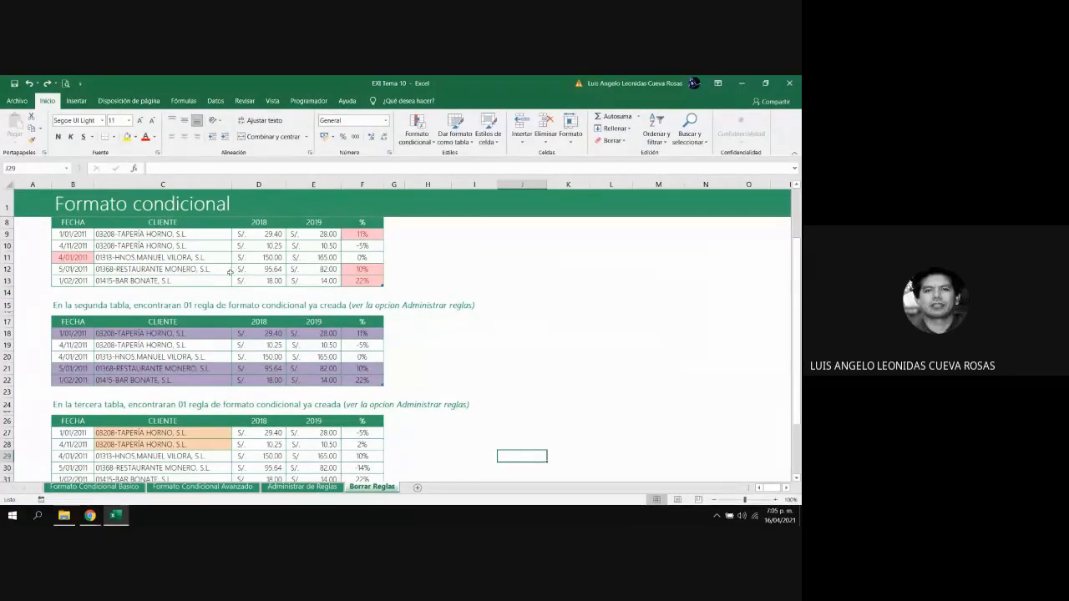
pyautogui.scroll(-5, 230, 274)
pyautogui.scroll(2, 225, 276)
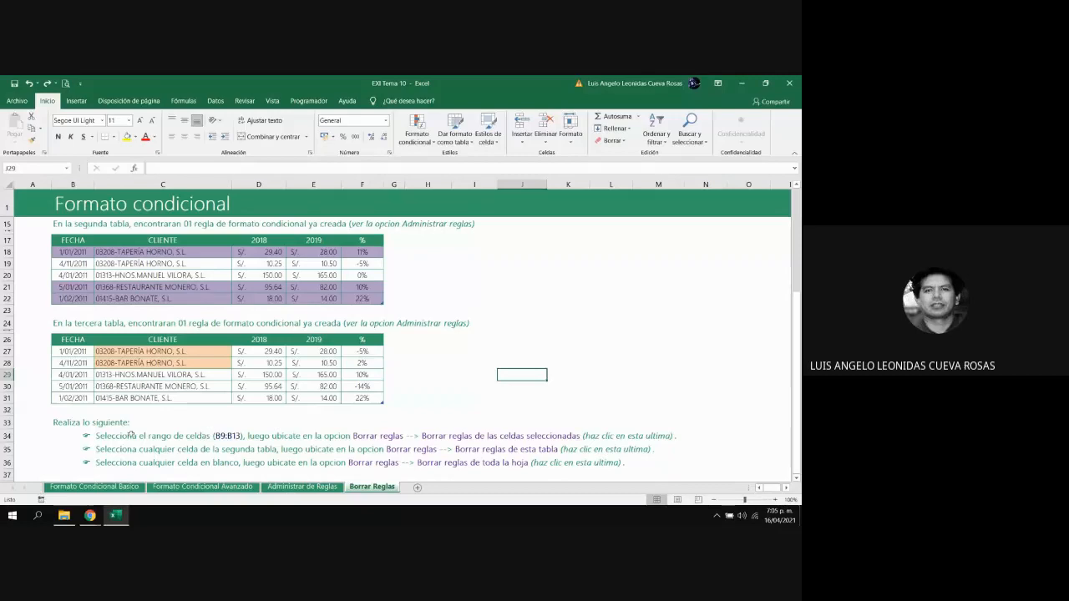
pyautogui.click(84, 436)
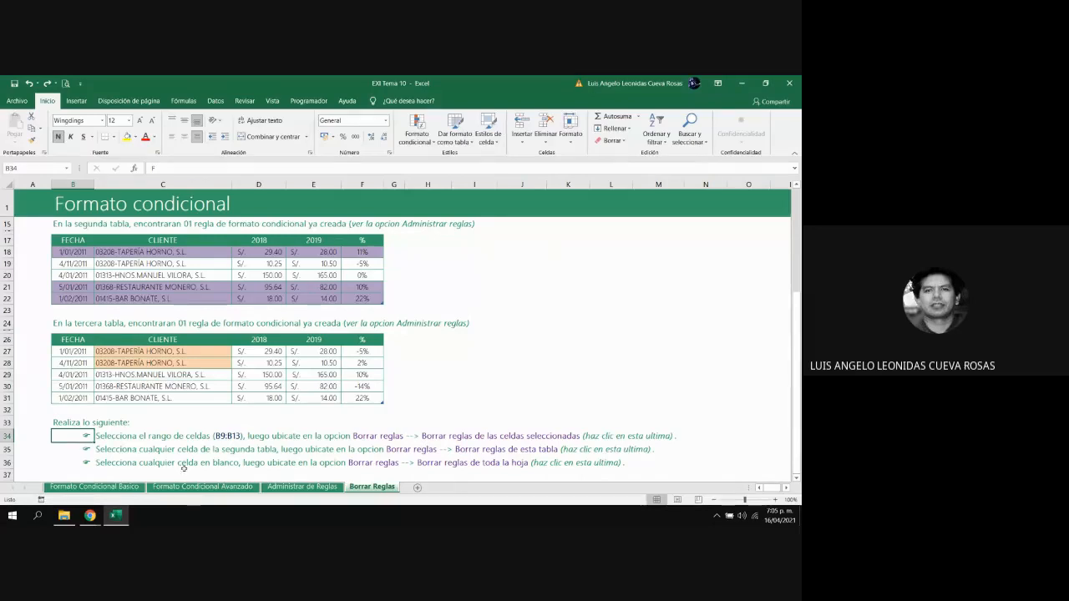
pyautogui.scroll(5, 142, 344)
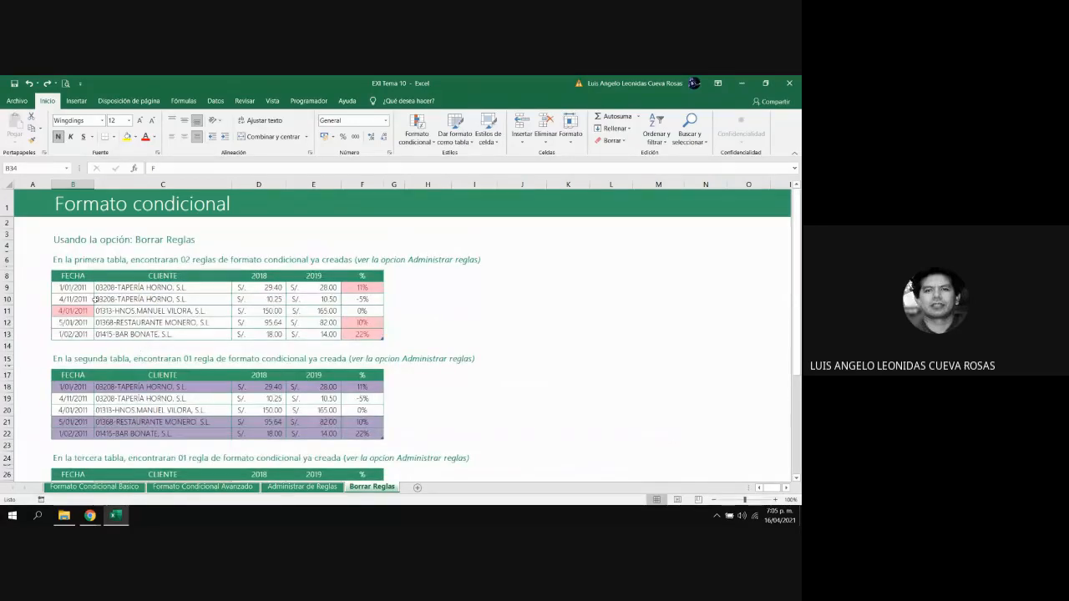
pyautogui.moveTo(84, 291); pyautogui.dragTo(80, 334)
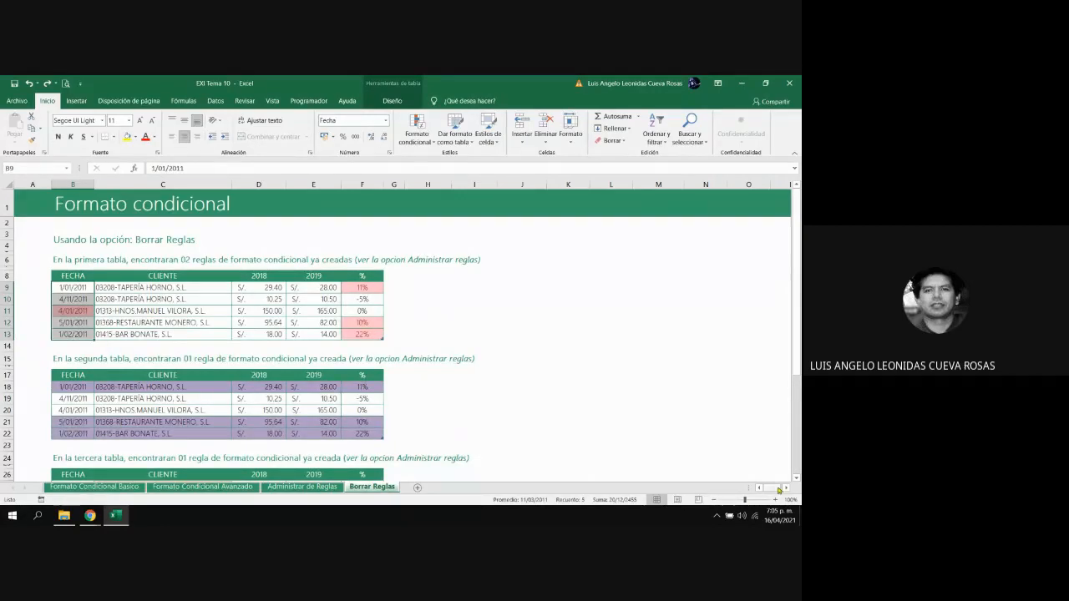
pyautogui.scroll(-3, 798, 482)
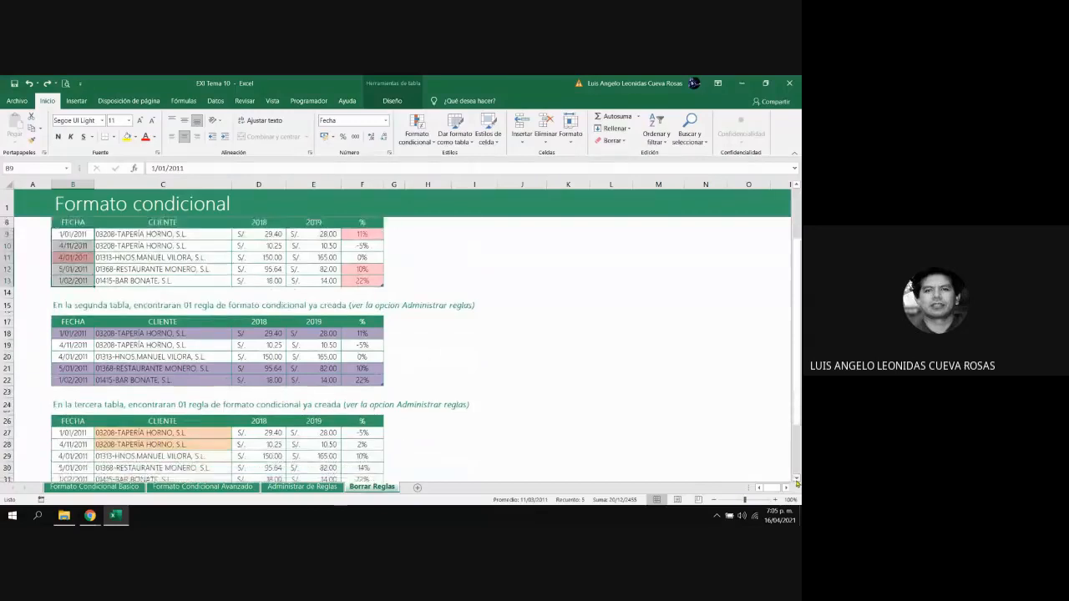
pyautogui.scroll(-1, 797, 483)
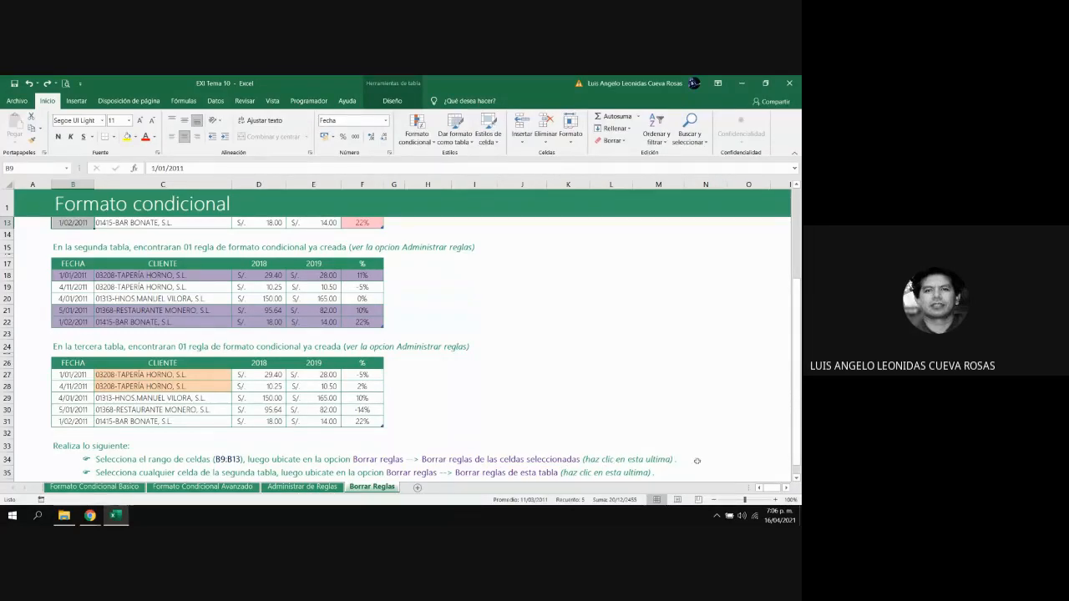
pyautogui.moveTo(795, 445); pyautogui.dragTo(796, 361)
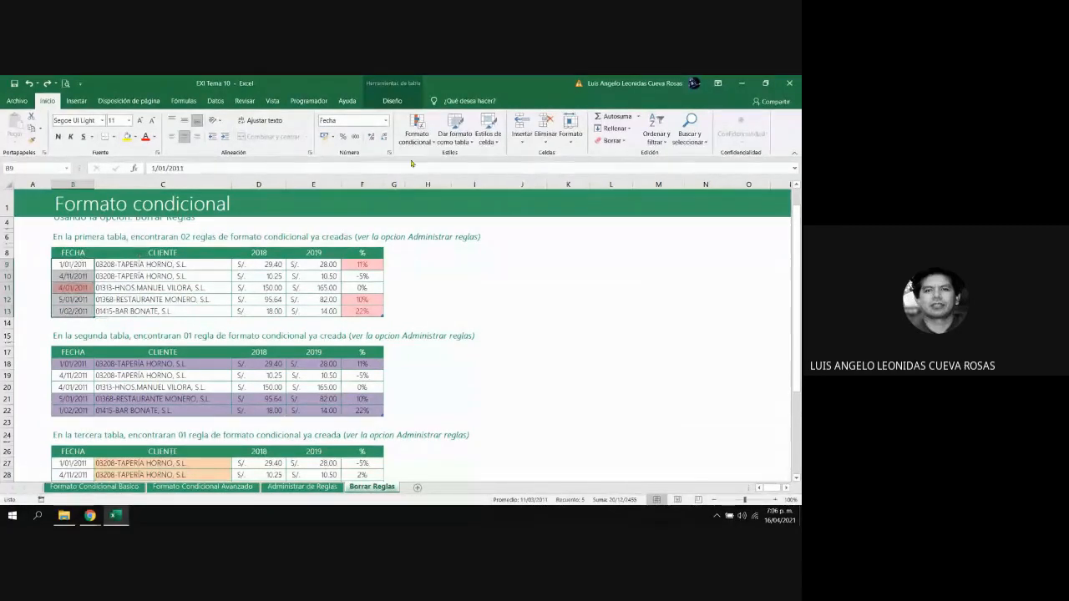
pyautogui.click(417, 134)
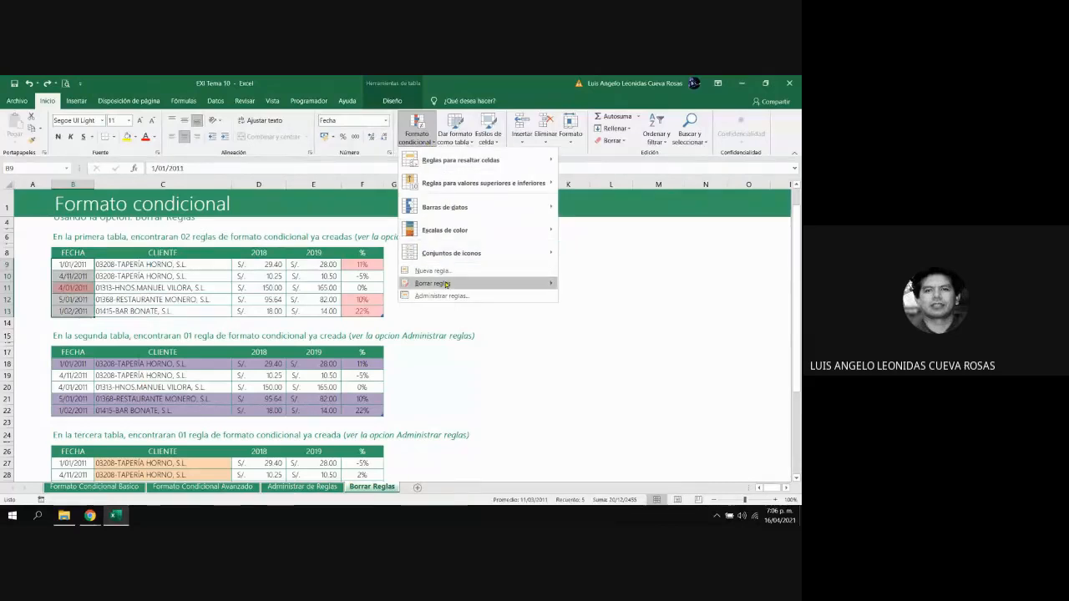
pyautogui.moveTo(443, 286)
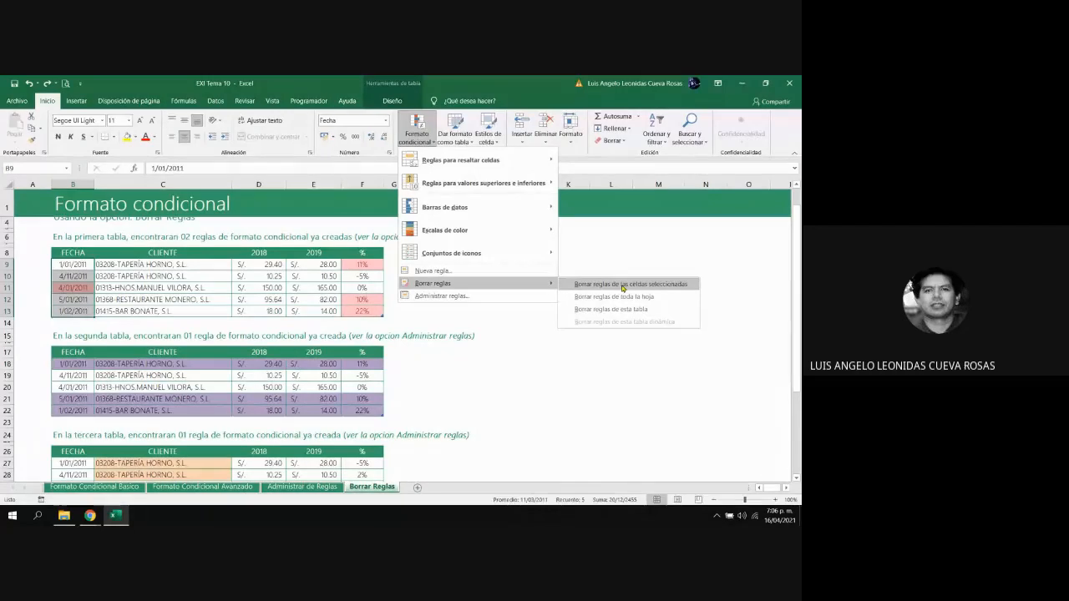
pyautogui.click(621, 285)
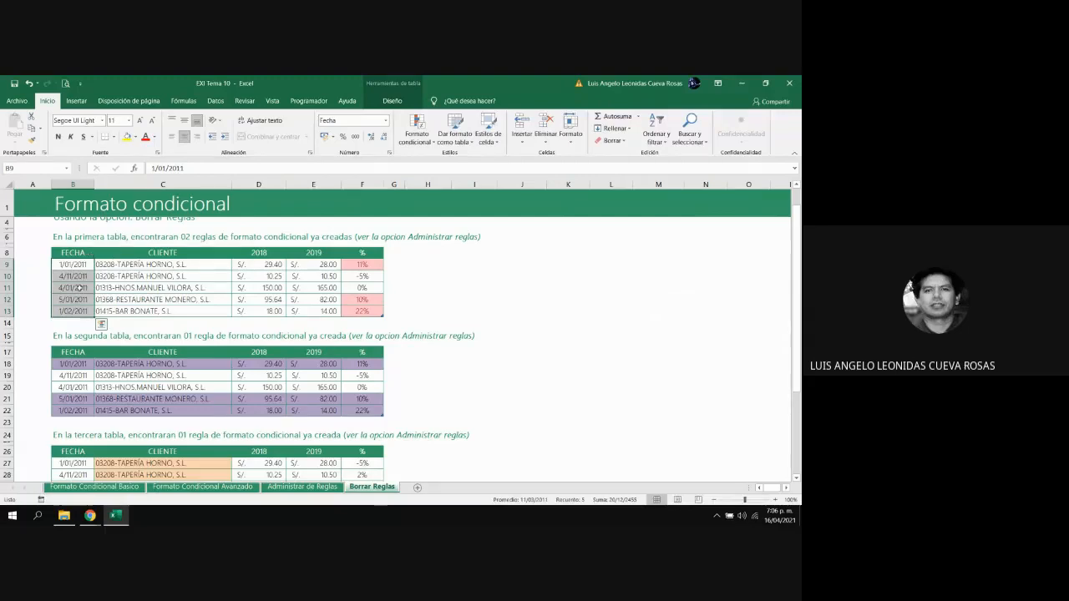
# Following the second instruction, select cell C20 in the second table and clear the conditional formatting rules from that table only
pyautogui.scroll(-2, 130, 321)
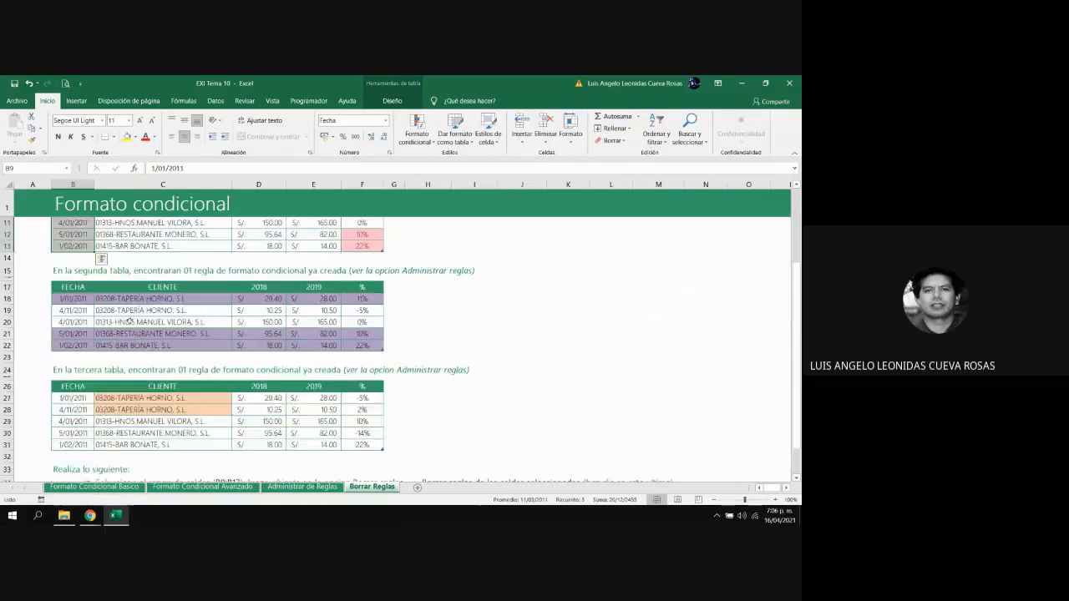
pyautogui.scroll(-2, 129, 320)
pyautogui.click(84, 420)
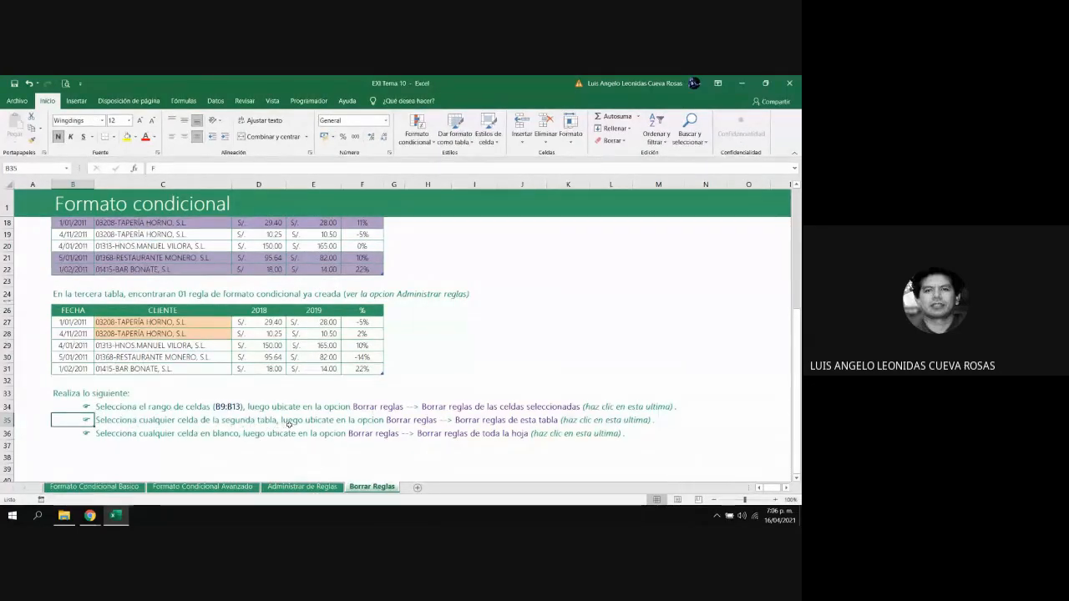
pyautogui.scroll(2, 273, 318)
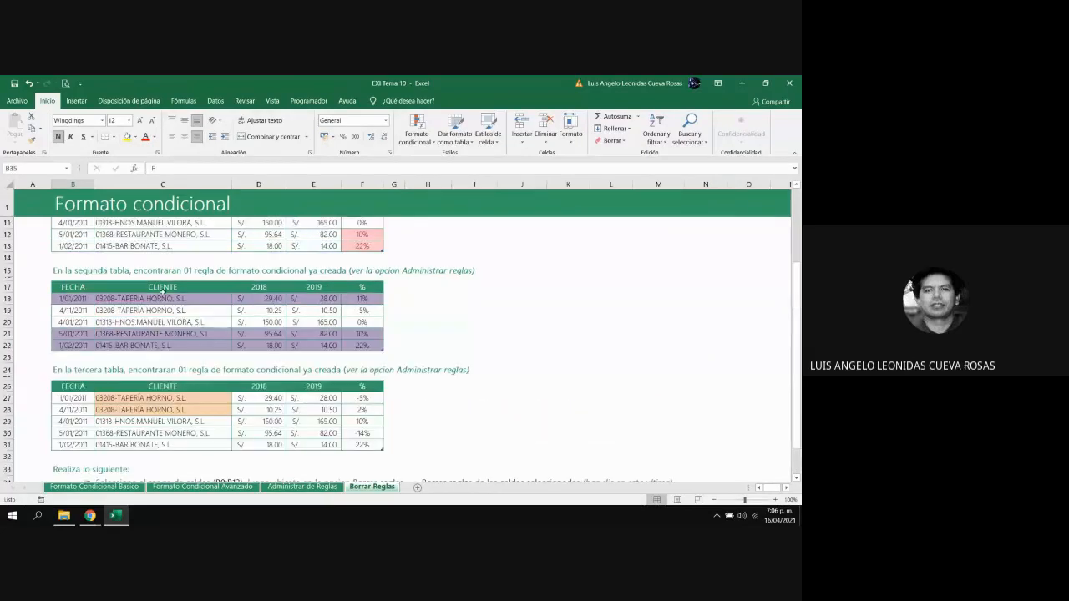
pyautogui.click(249, 323)
pyautogui.click(160, 302)
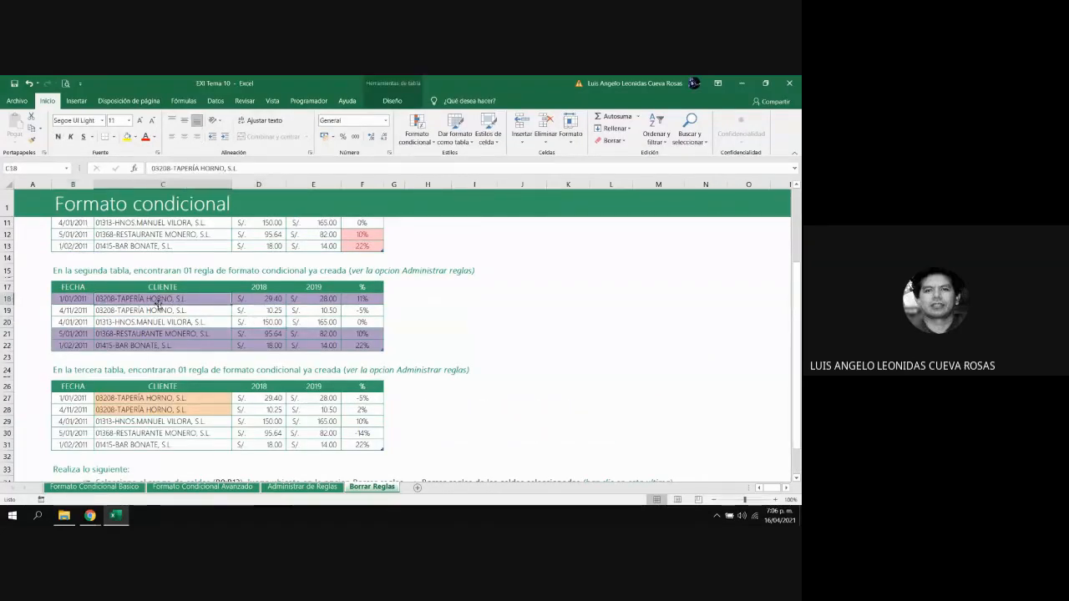
pyautogui.click(186, 320)
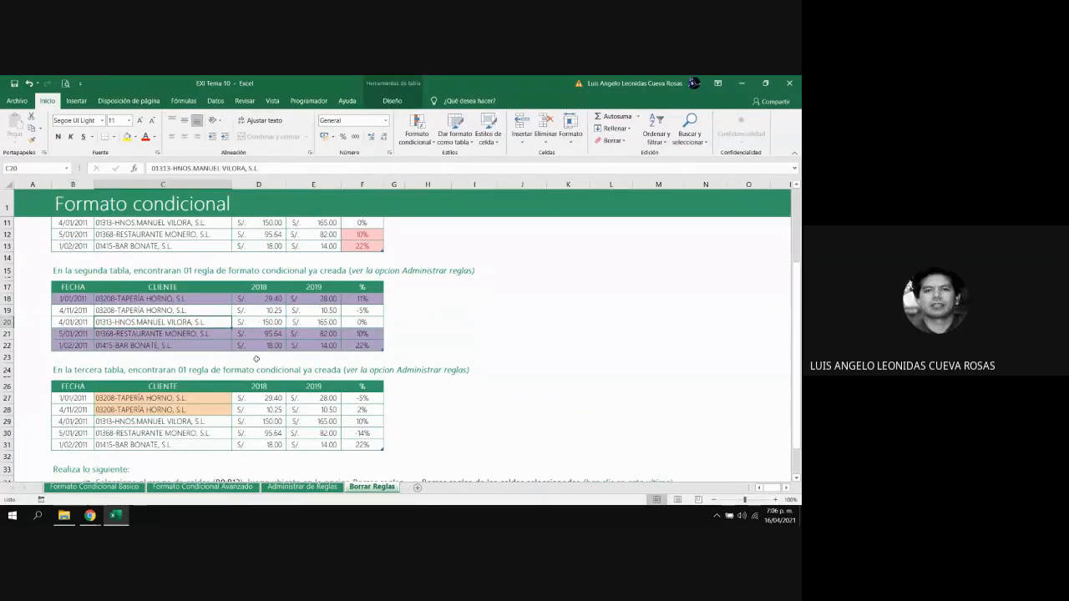
pyautogui.scroll(-2, 257, 358)
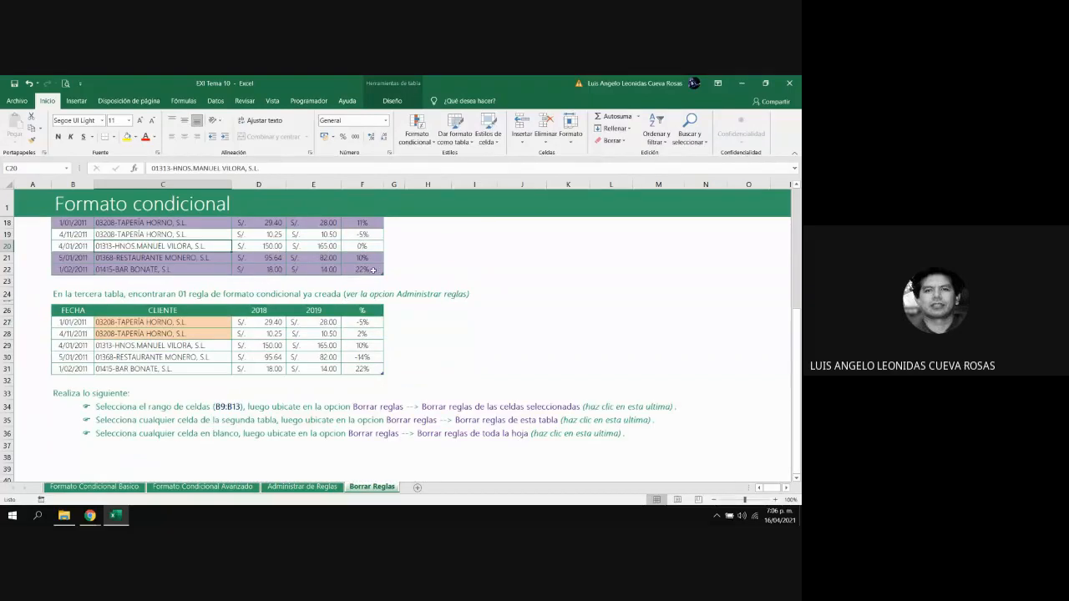
pyautogui.click(432, 144)
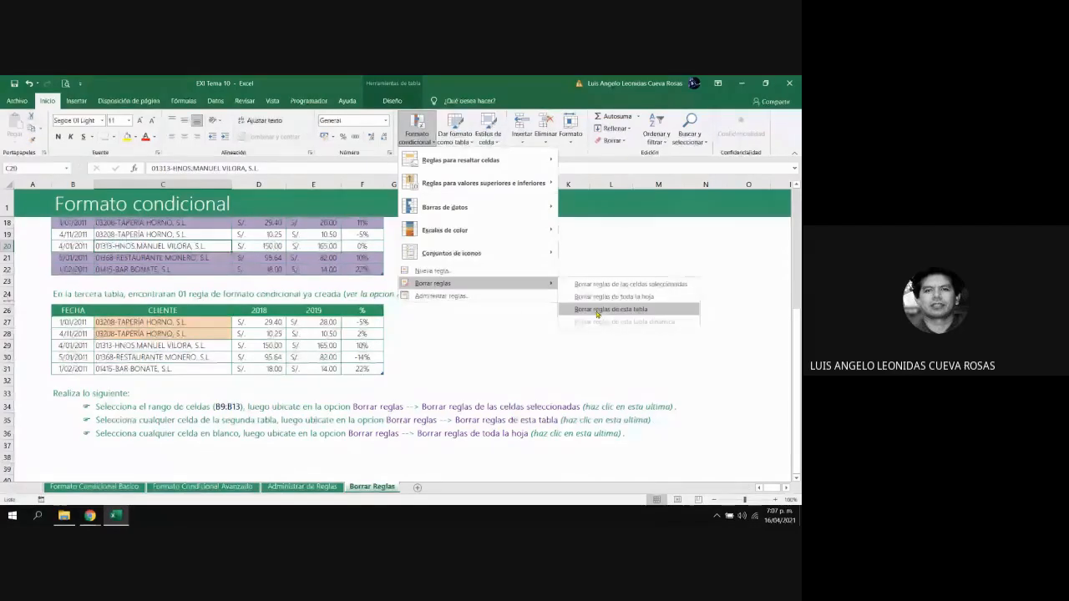
pyautogui.click(610, 310)
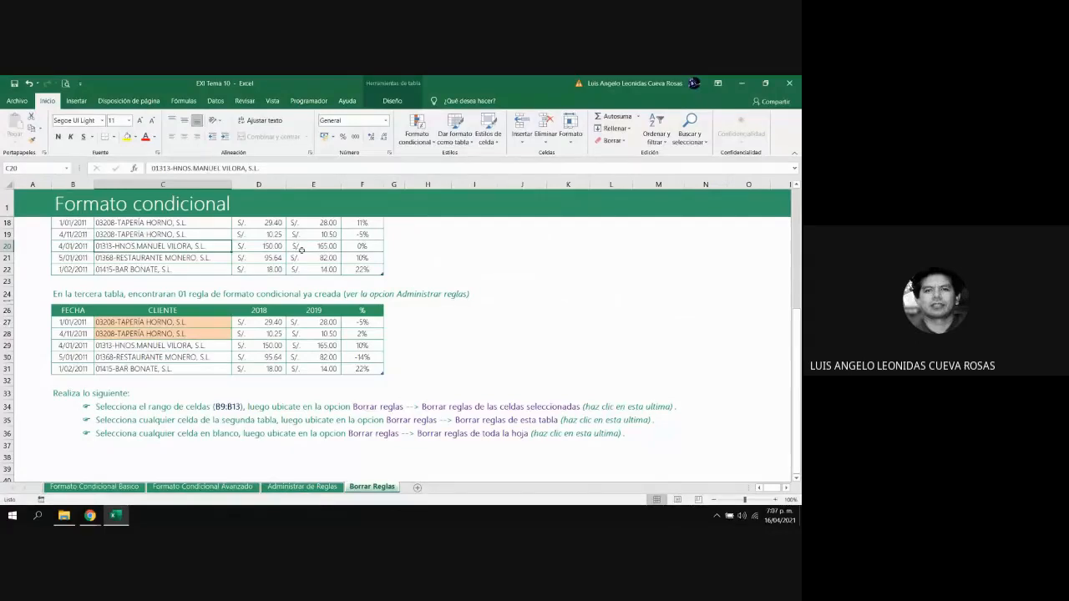
# Following the third instruction, select the blank cell L13 and clear the conditional formatting rules from the entire sheet
pyautogui.scroll(5, 326, 288)
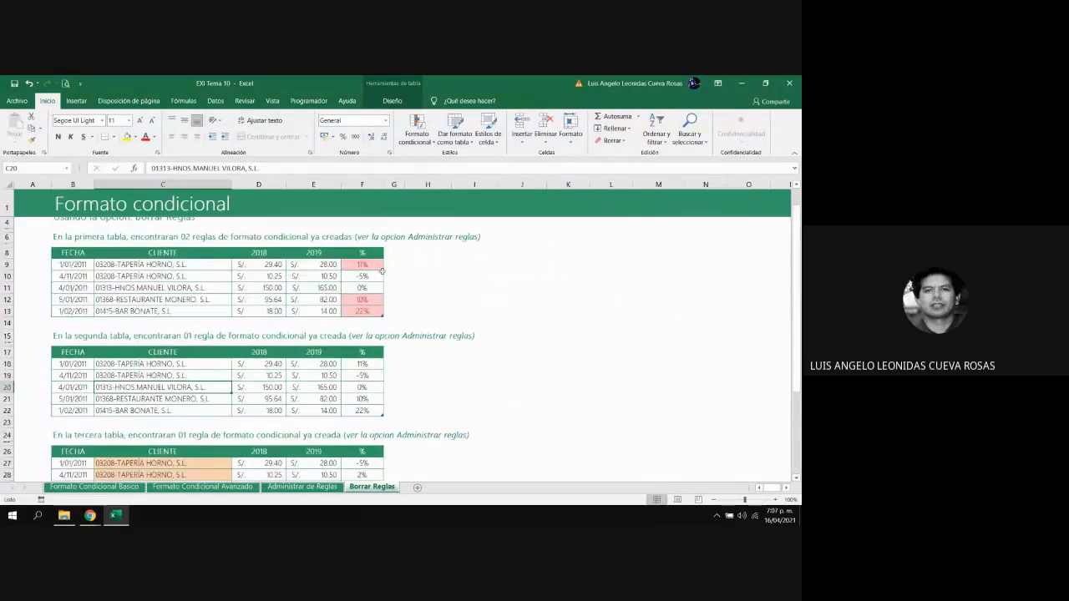
pyautogui.scroll(-7, 310, 312)
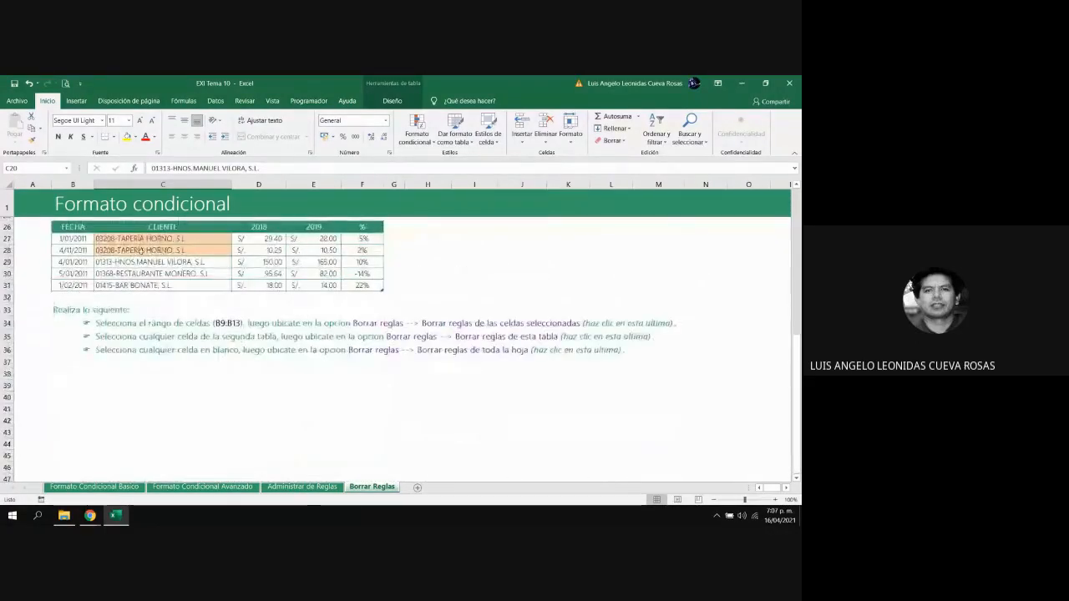
pyautogui.click(90, 351)
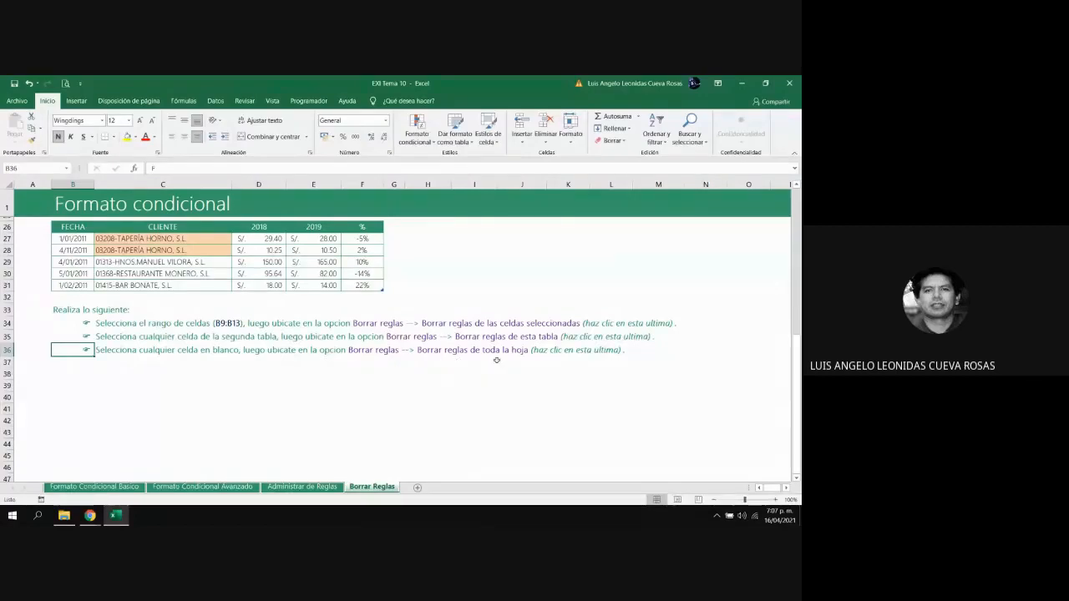
pyautogui.scroll(7, 514, 350)
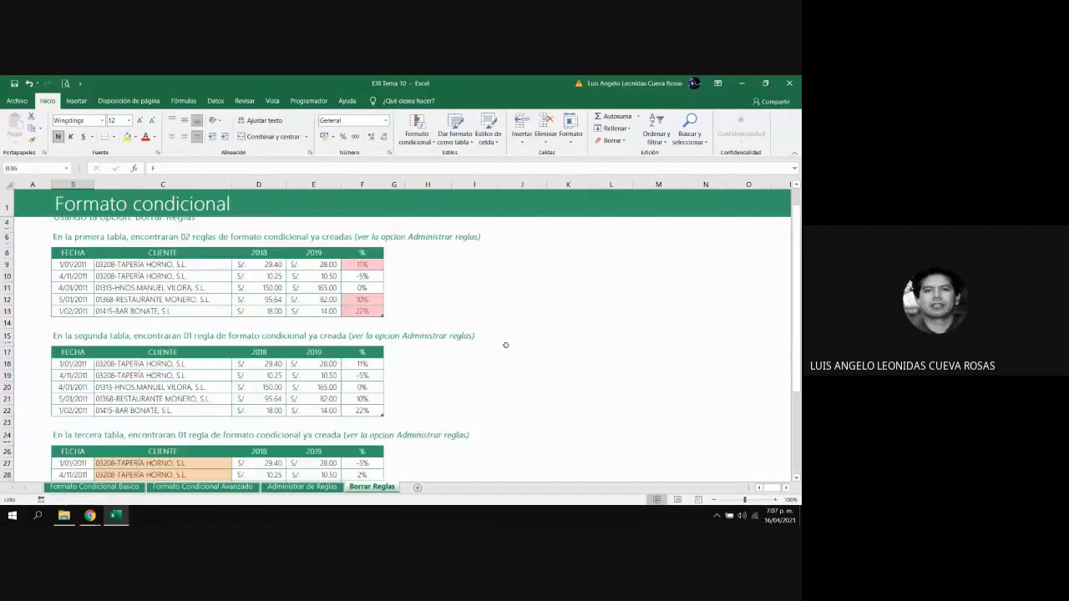
pyautogui.click(593, 321)
pyautogui.click(634, 301)
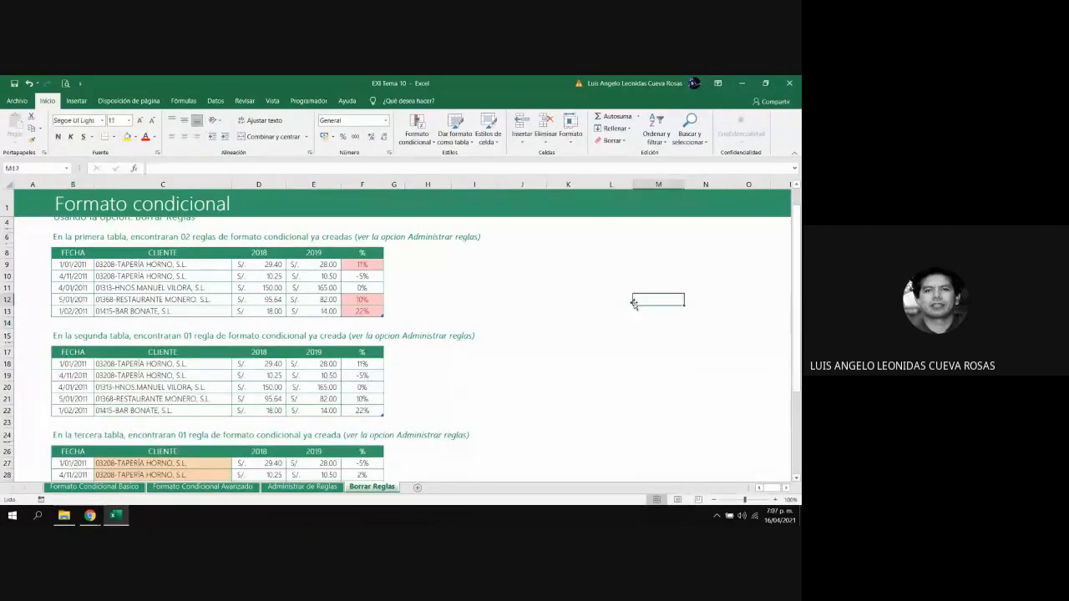
pyautogui.click(595, 349)
pyautogui.click(452, 386)
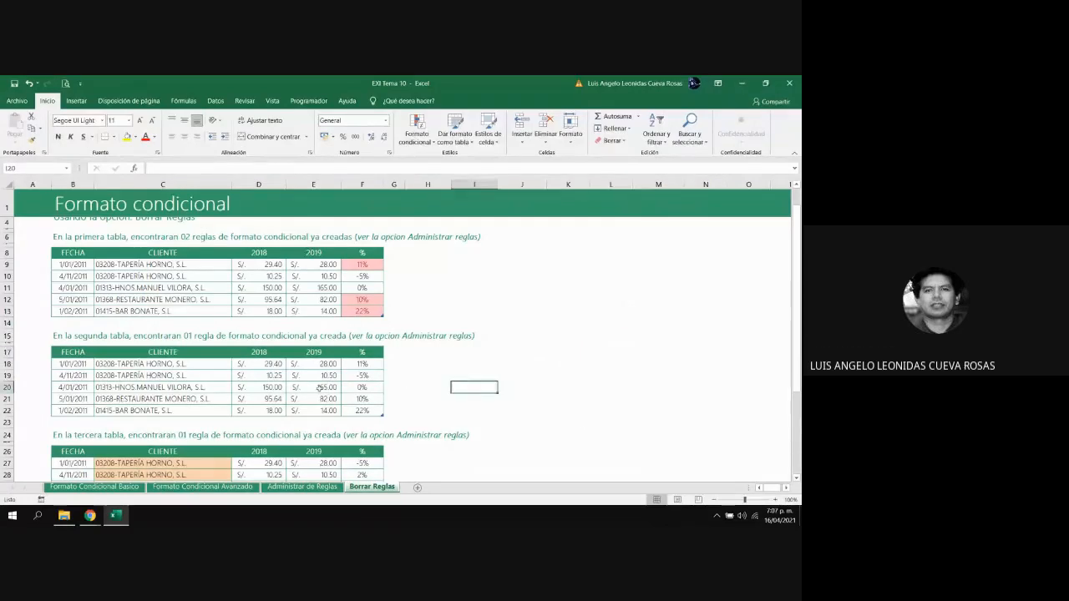
pyautogui.click(706, 299)
pyautogui.click(611, 311)
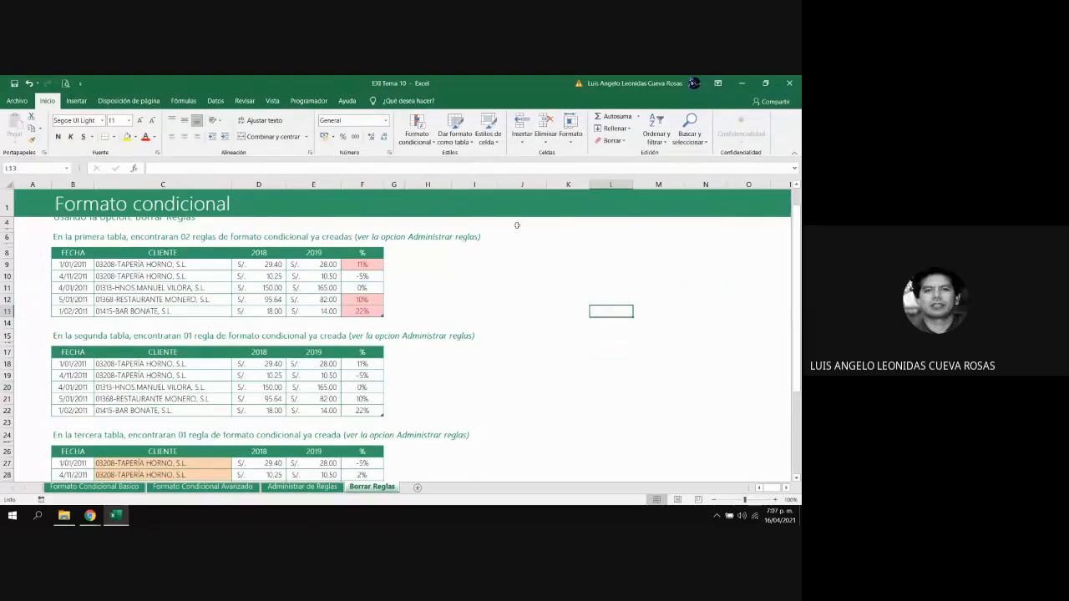
pyautogui.click(416, 130)
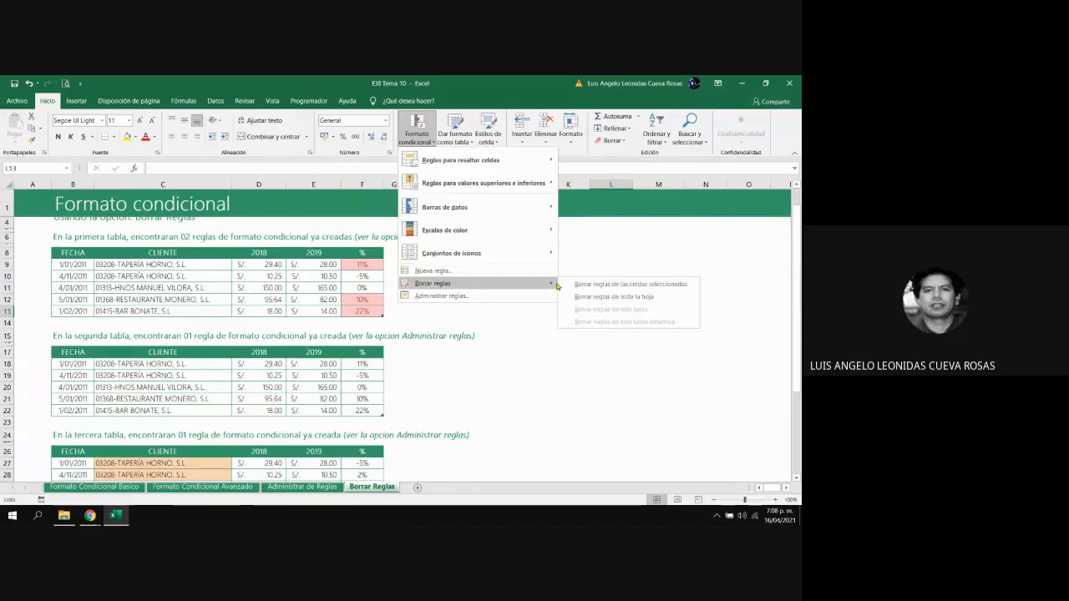
pyautogui.click(679, 298)
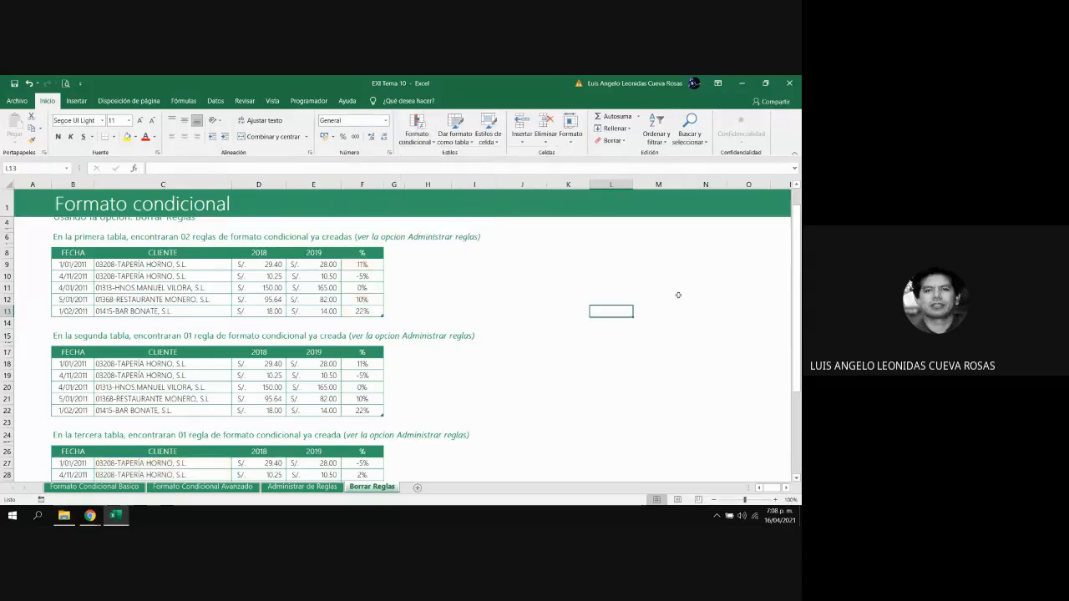
# Check all three tables for leftover highlighting and inspect the conditional formatting rules manager for the current selection
pyautogui.scroll(-2, 259, 248)
pyautogui.scroll(-5, 259, 248)
pyautogui.scroll(7, 261, 251)
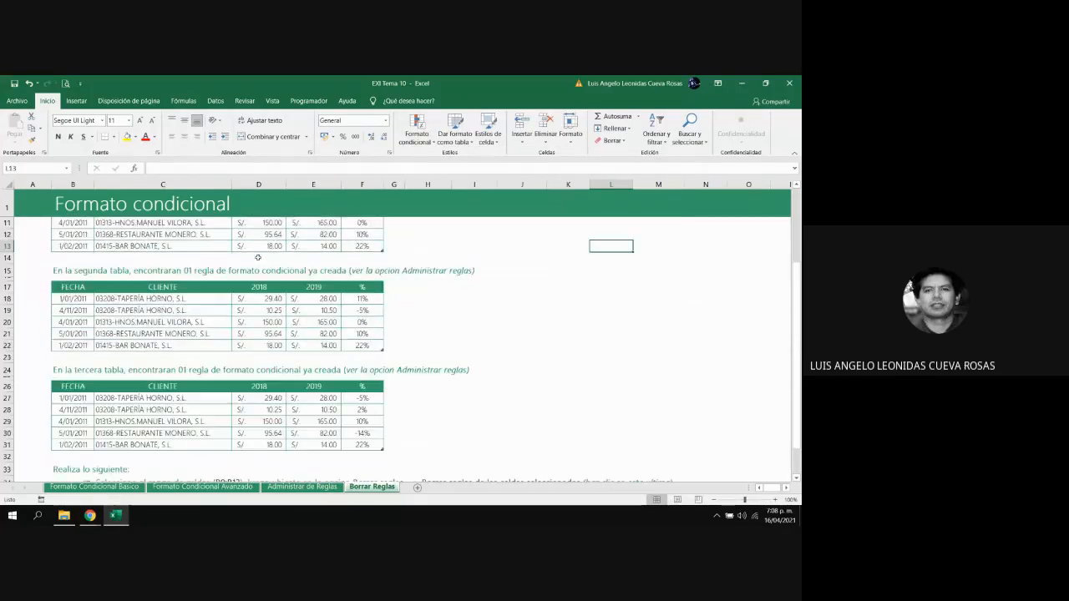
pyautogui.click(417, 132)
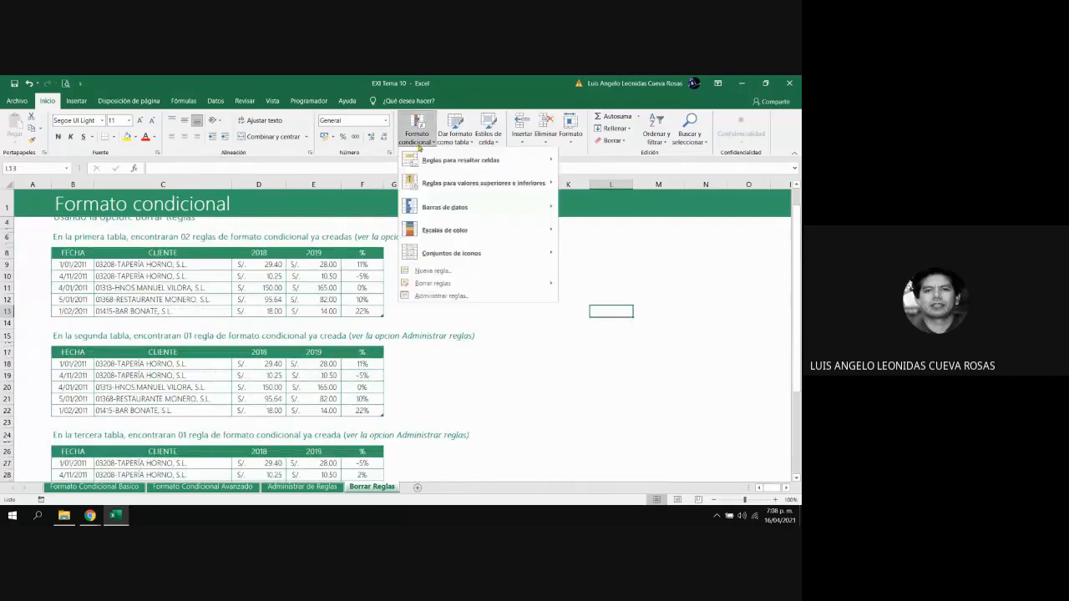
pyautogui.click(438, 296)
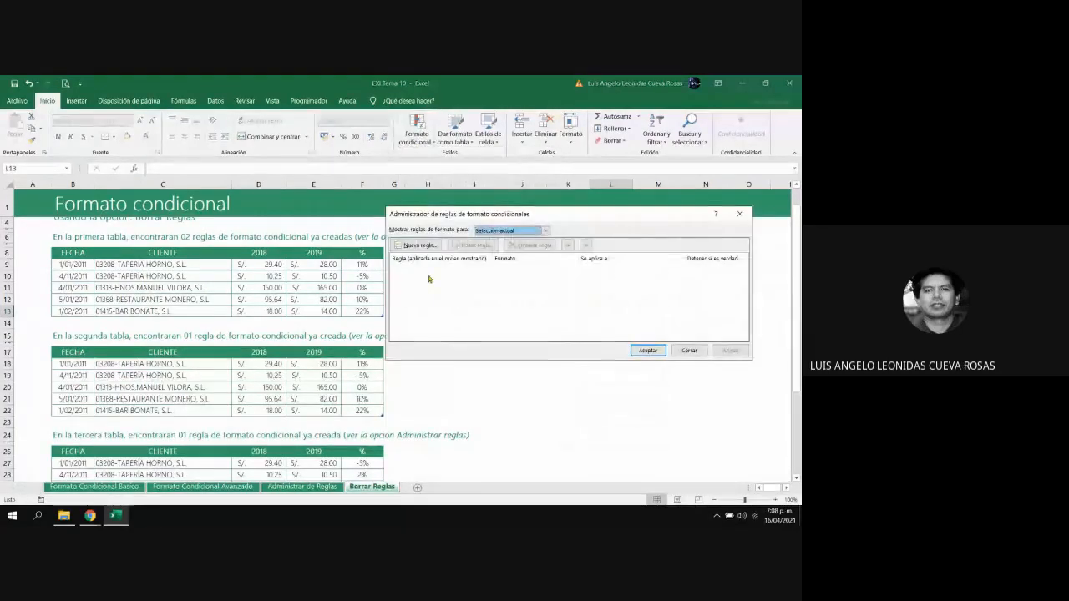
pyautogui.click(689, 350)
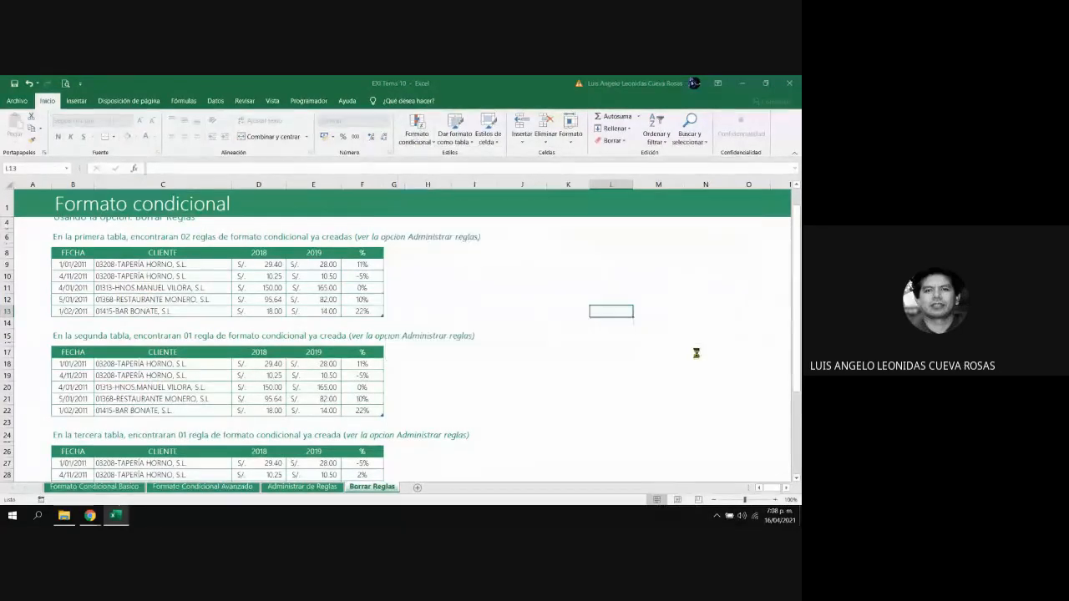
pyautogui.scroll(1, 500, 336)
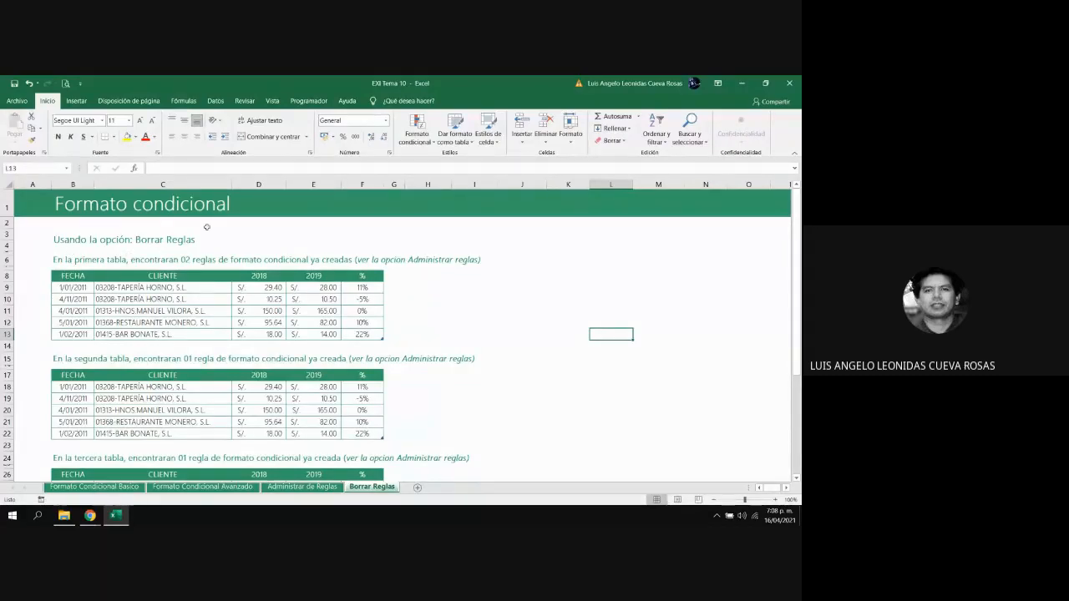
# Review the workbook's Formato Condicional Basico, Formato Condicional Avanzado, Administrar de Reglas and Borrar Reglas sheets
pyautogui.click(126, 491)
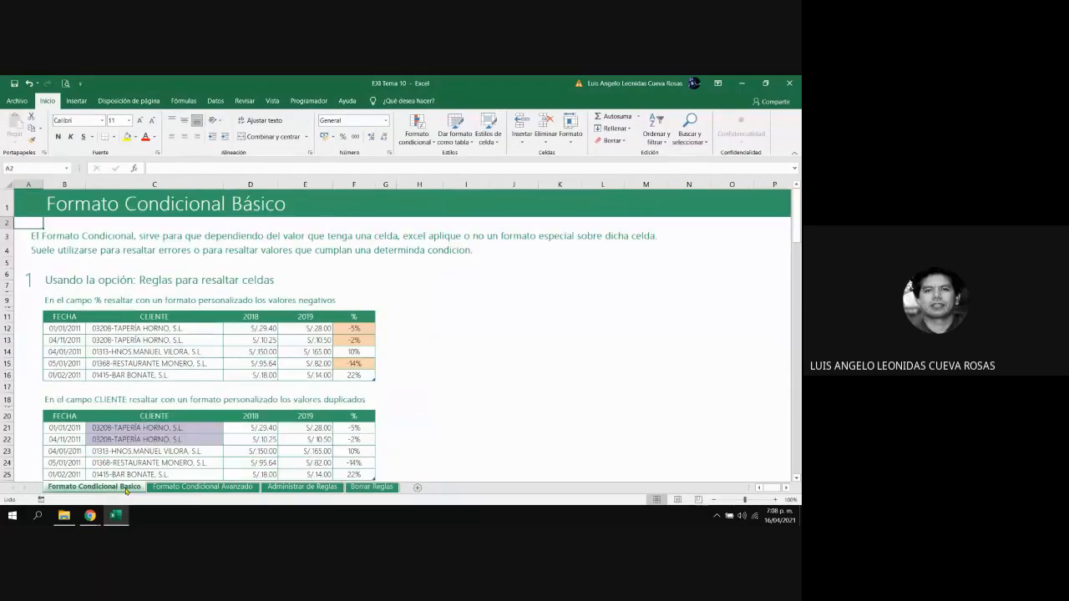
pyautogui.click(182, 487)
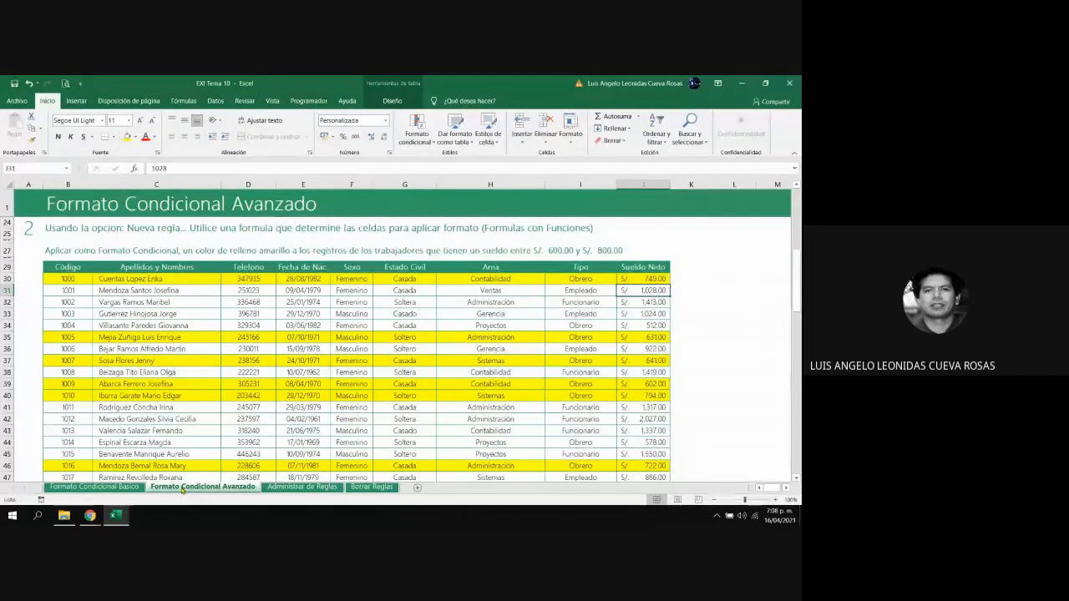
pyautogui.click(95, 486)
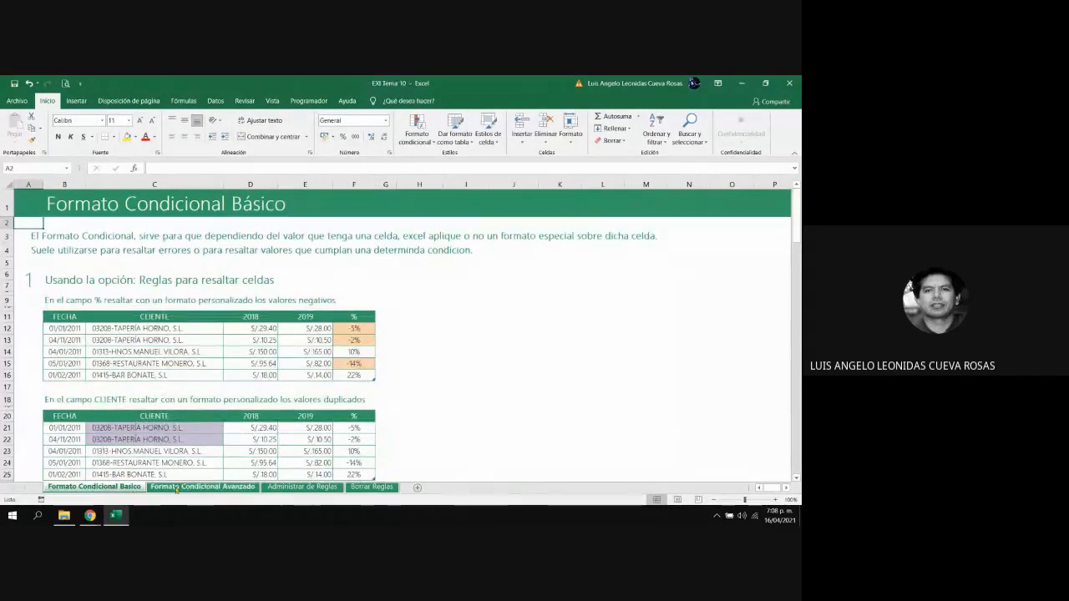
pyautogui.click(184, 488)
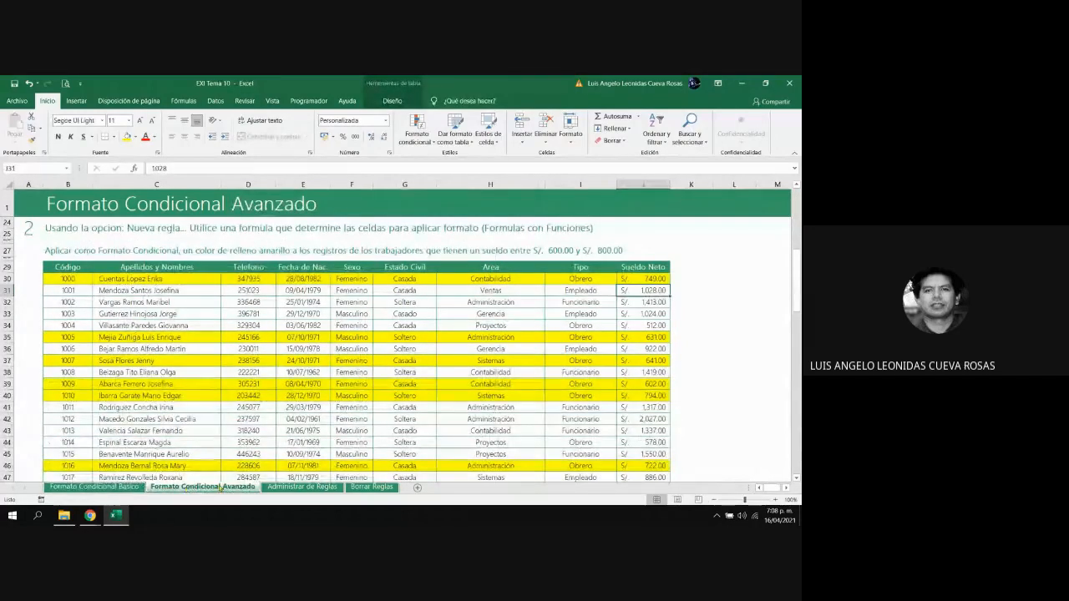
pyautogui.click(294, 488)
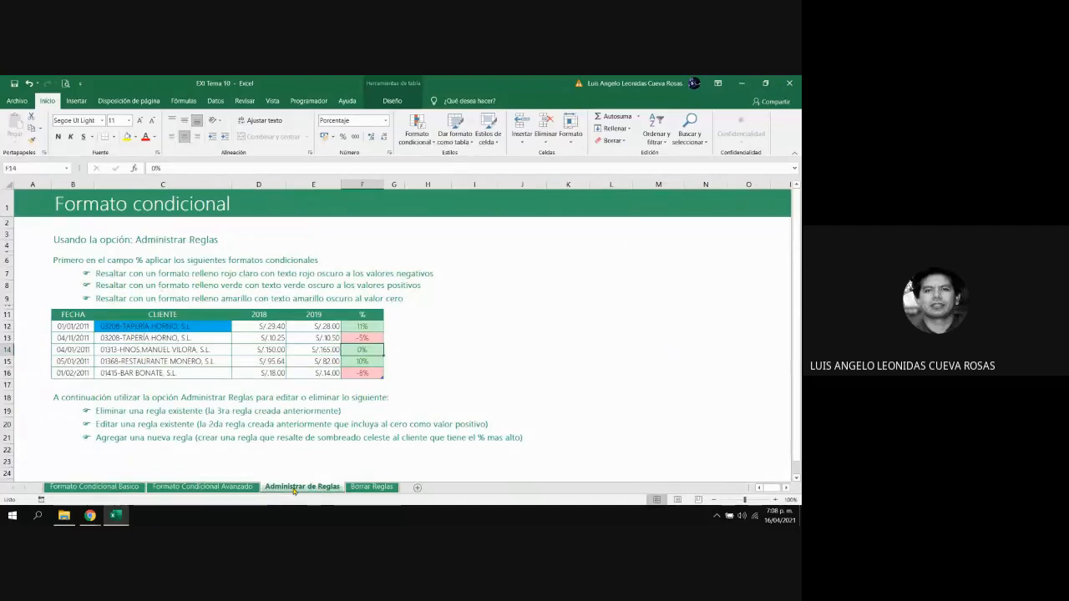
pyautogui.click(365, 490)
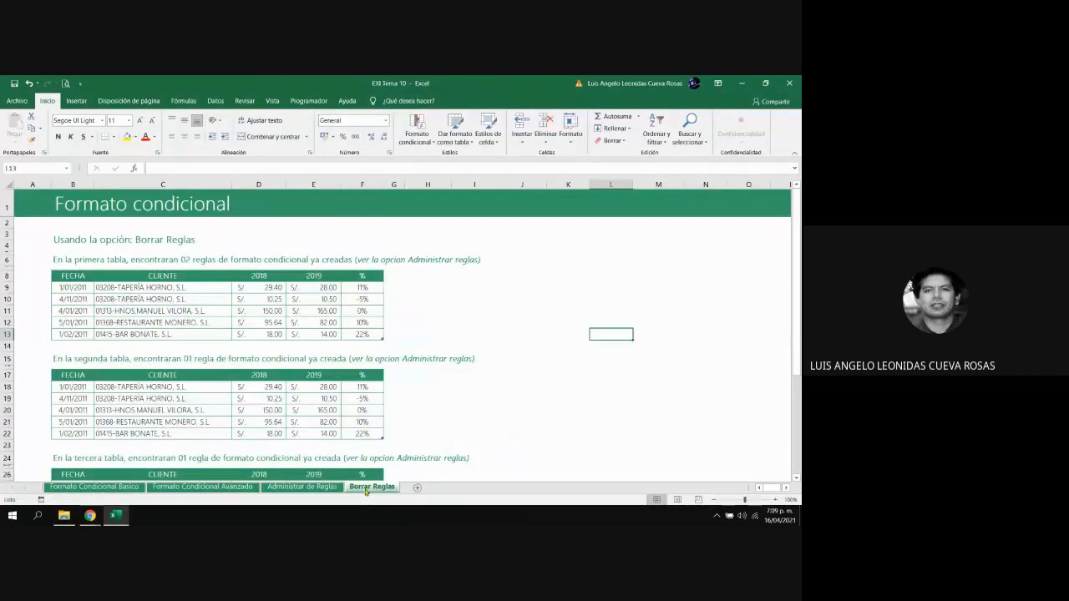
pyautogui.click(112, 491)
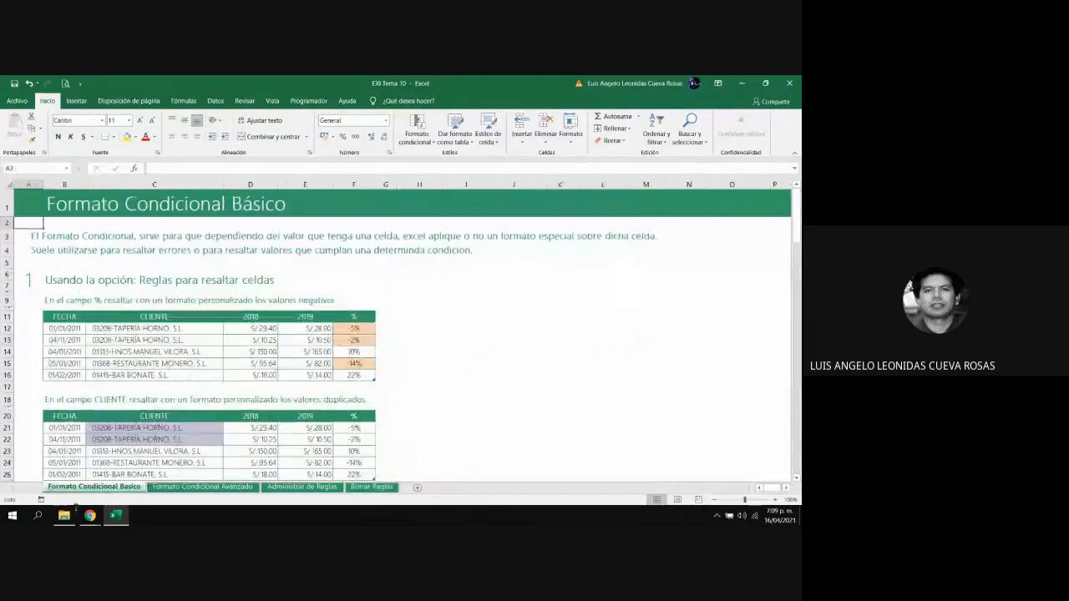
# Switch to File Explorer and open the EXI Practica 10 workbook from the Descargas folder
pyautogui.click(63, 516)
pyautogui.click(160, 191)
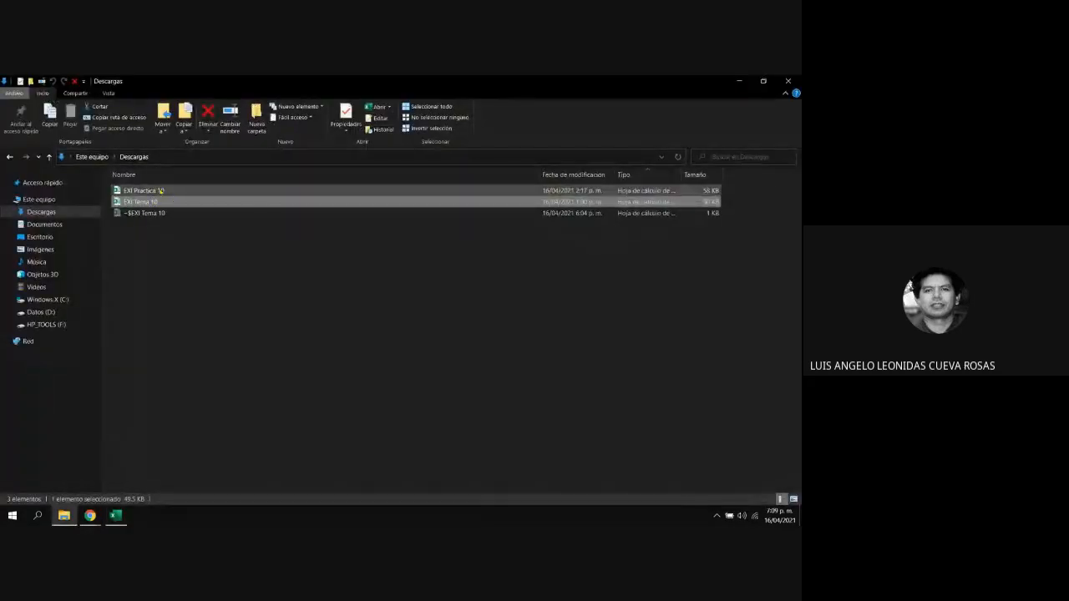
pyautogui.hotkey('alt', 'Tab')
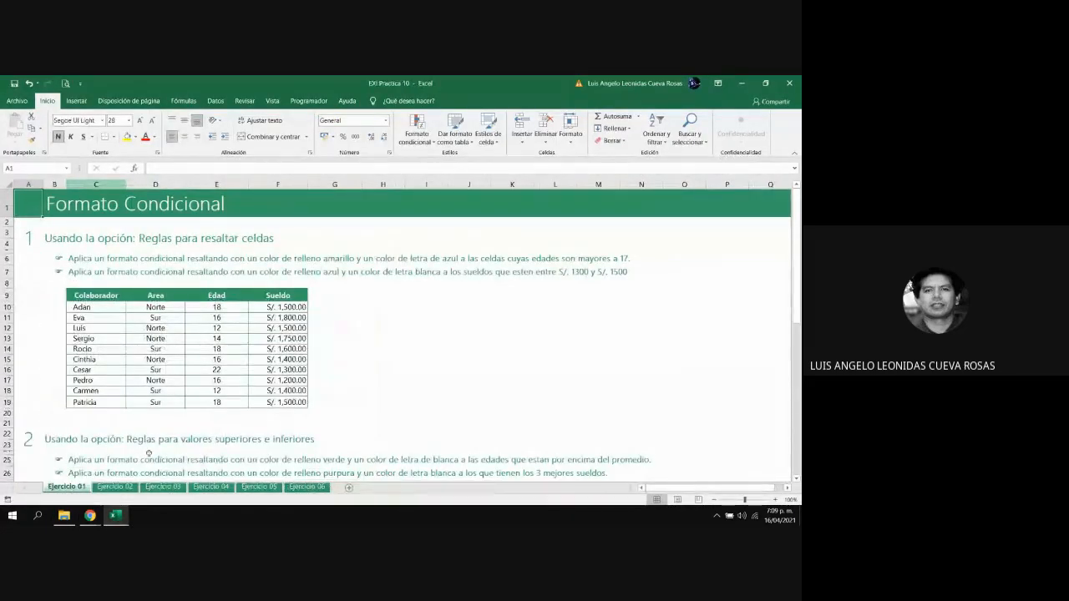
# Review the exercise instructions across the practice workbook's Ejercicio 01 to Ejercicio 06 sheets and return to Ejercicio 01
pyautogui.scroll(-14, 149, 454)
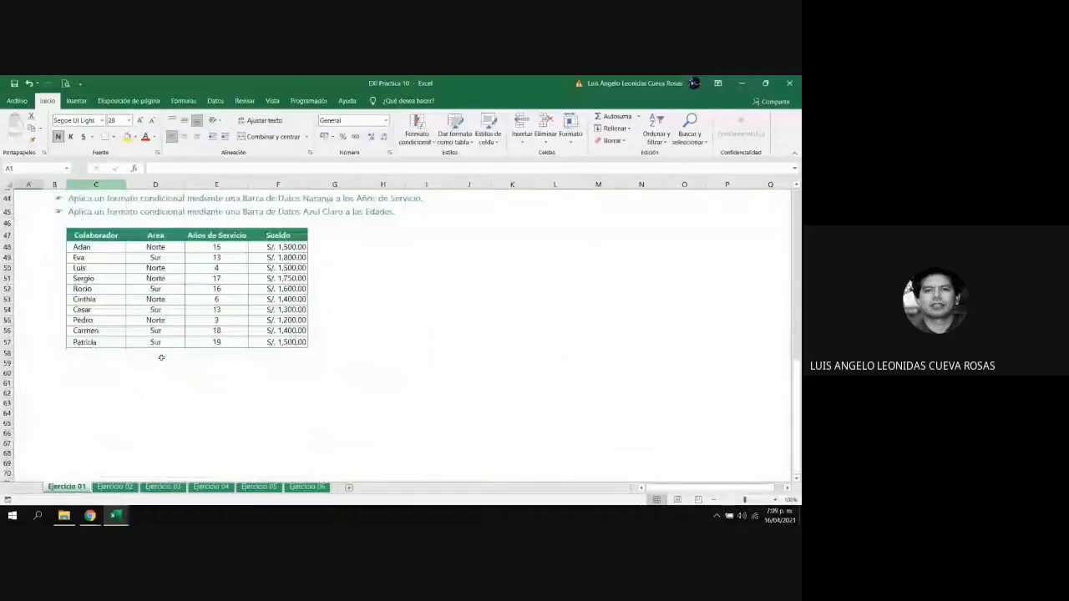
pyautogui.click(117, 487)
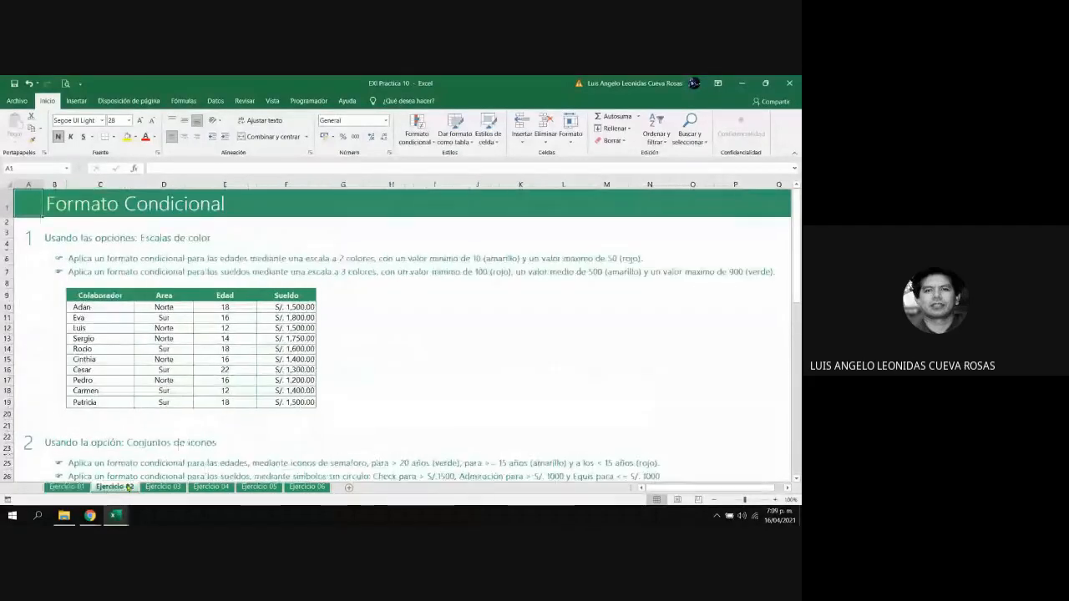
pyautogui.click(163, 487)
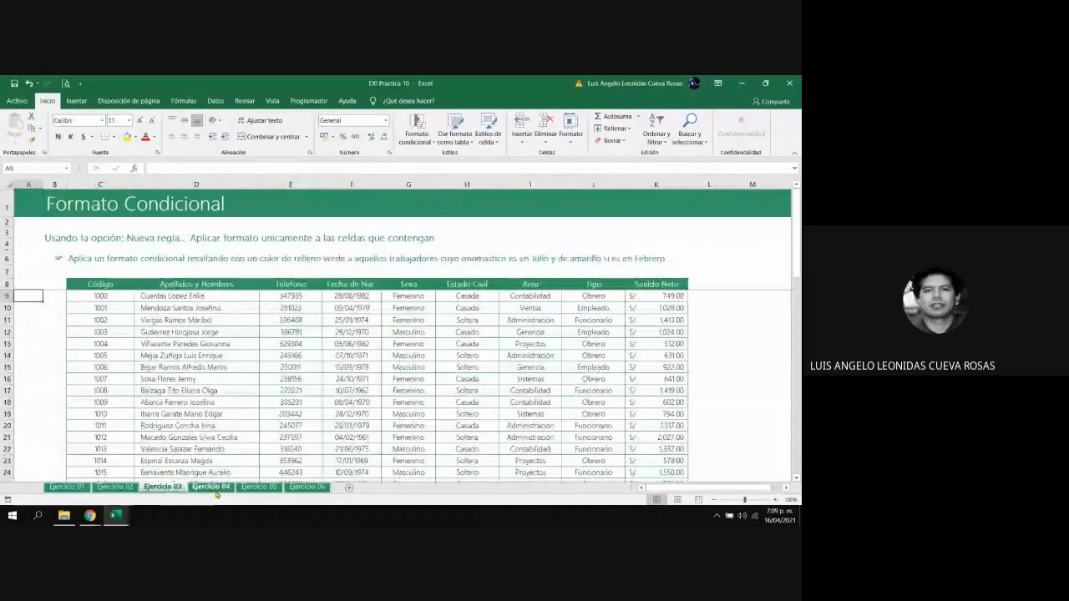
pyautogui.click(212, 487)
pyautogui.click(259, 487)
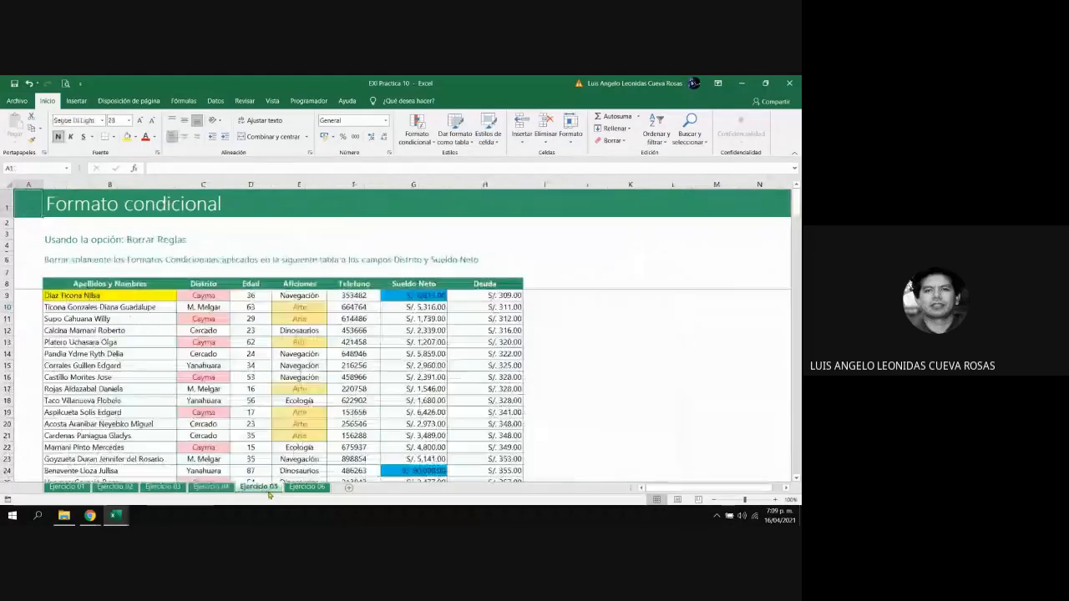
pyautogui.click(320, 489)
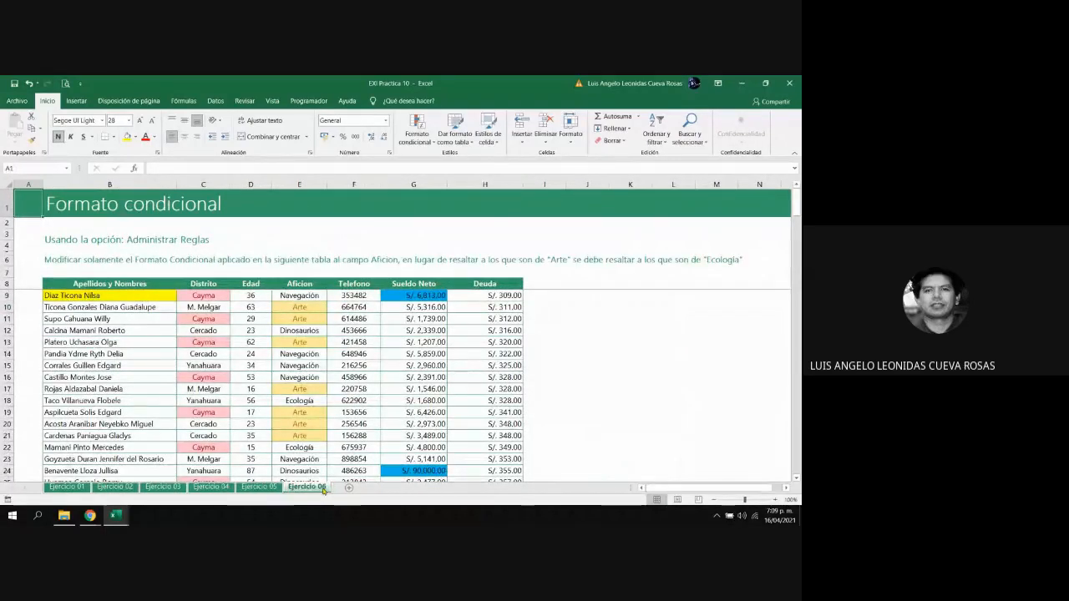
pyautogui.click(259, 487)
pyautogui.click(212, 487)
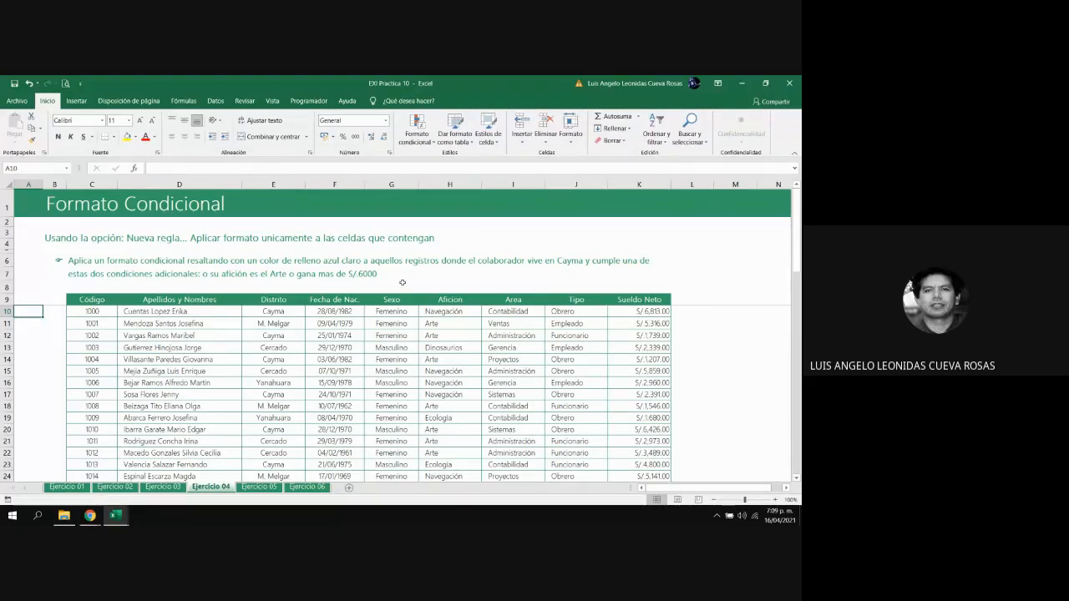
pyautogui.click(67, 487)
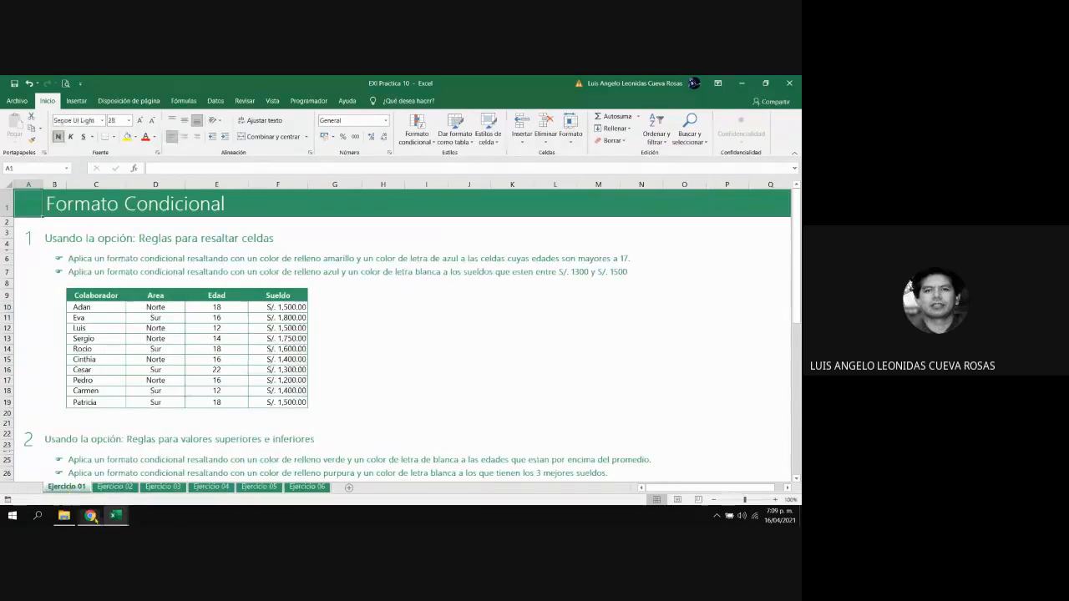
# Switch to Chrome and open the Sesión 10 attendance sheet dated 16.04.21 from the course's Registre aqui su asistencia activity
pyautogui.moveTo(90, 516)
pyautogui.click(82, 471)
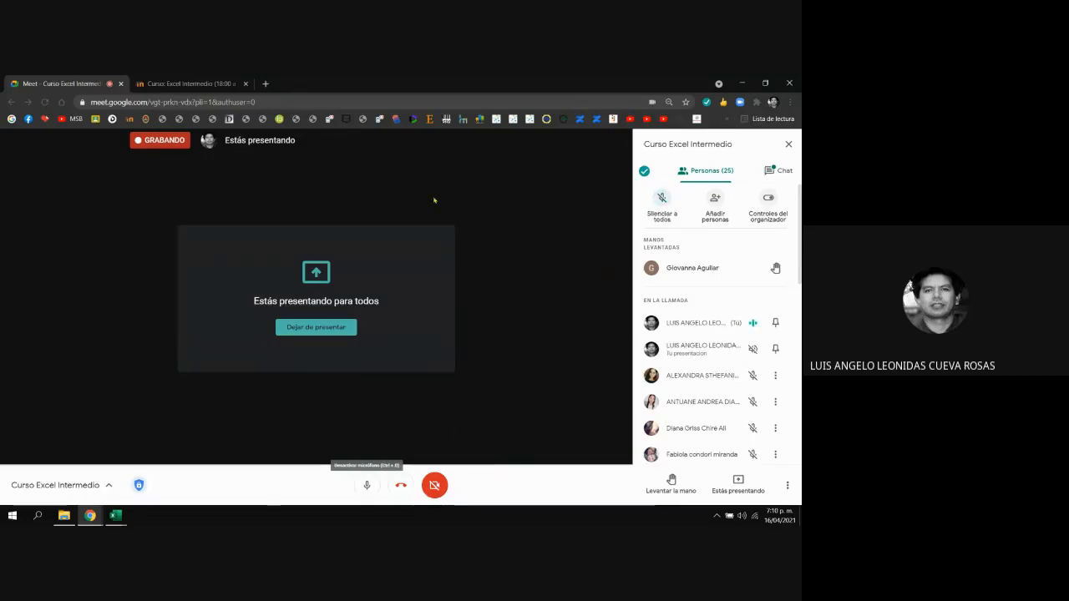
pyautogui.click(174, 84)
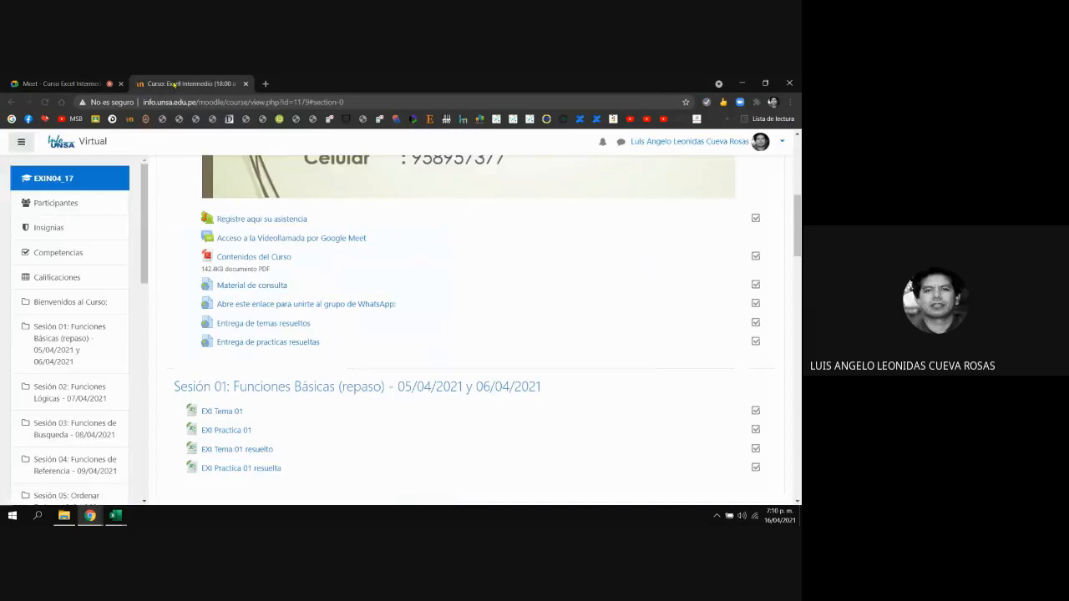
pyautogui.click(239, 220)
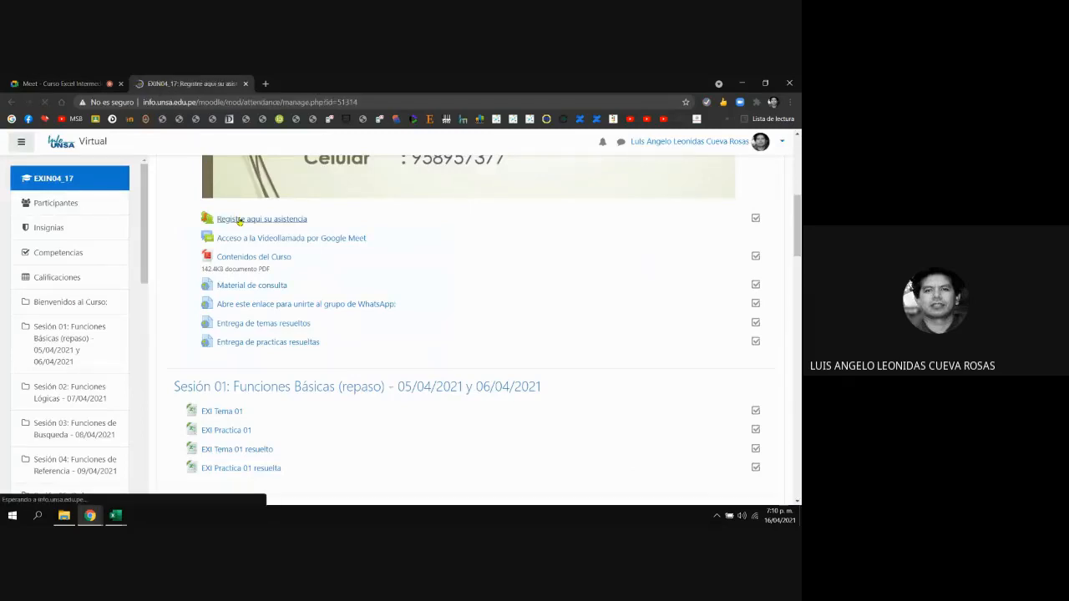
pyautogui.scroll(-3, 444, 350)
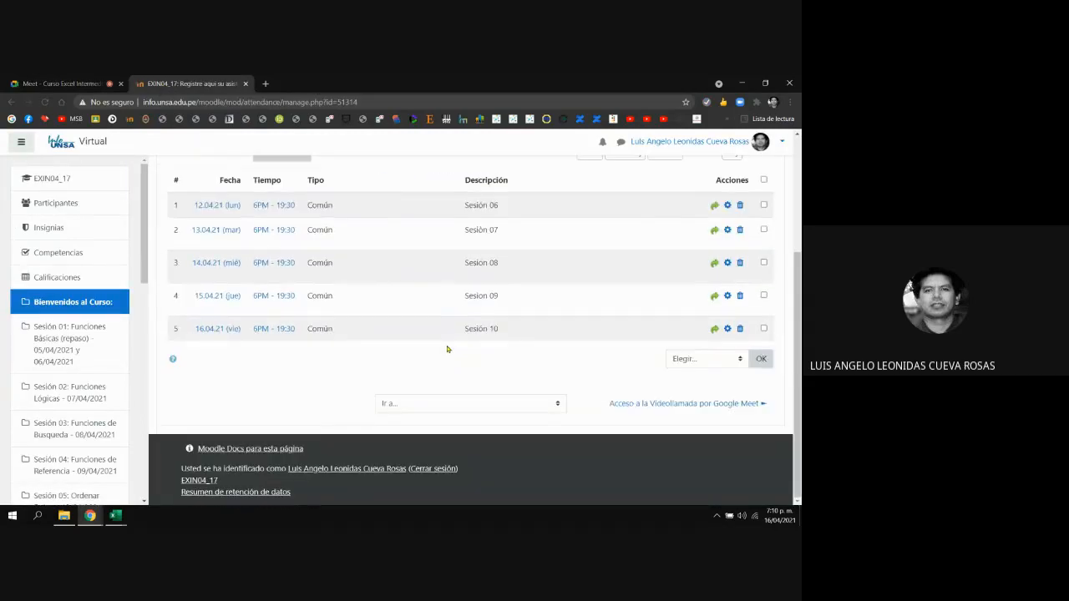
pyautogui.click(715, 330)
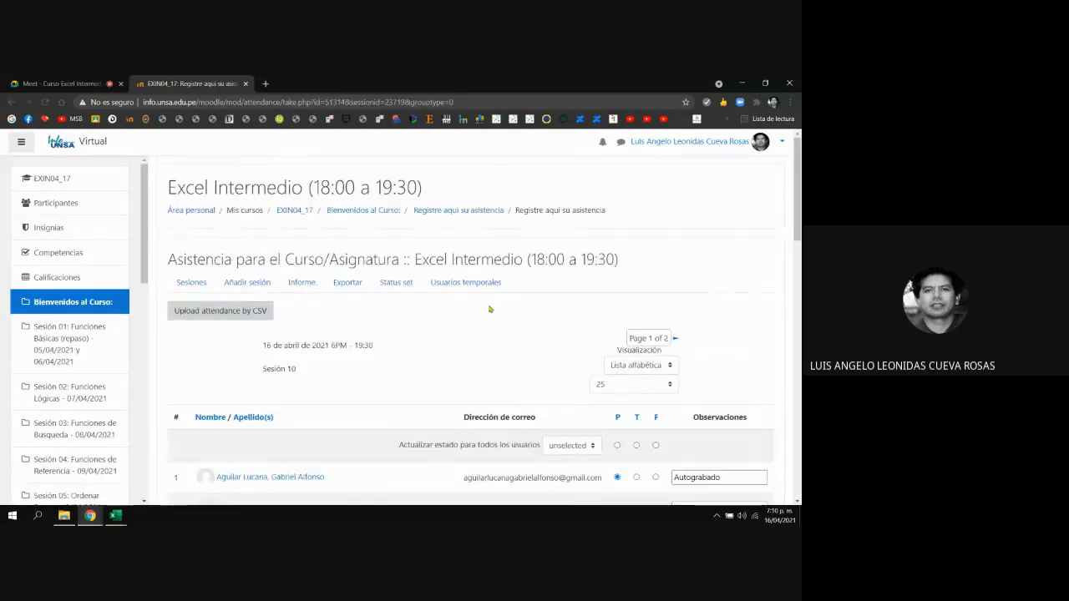
# Mark the students in rows 4, 7 and 8 of the attendance list as absent (F)
pyautogui.scroll(-3, 451, 305)
pyautogui.scroll(-3, 440, 303)
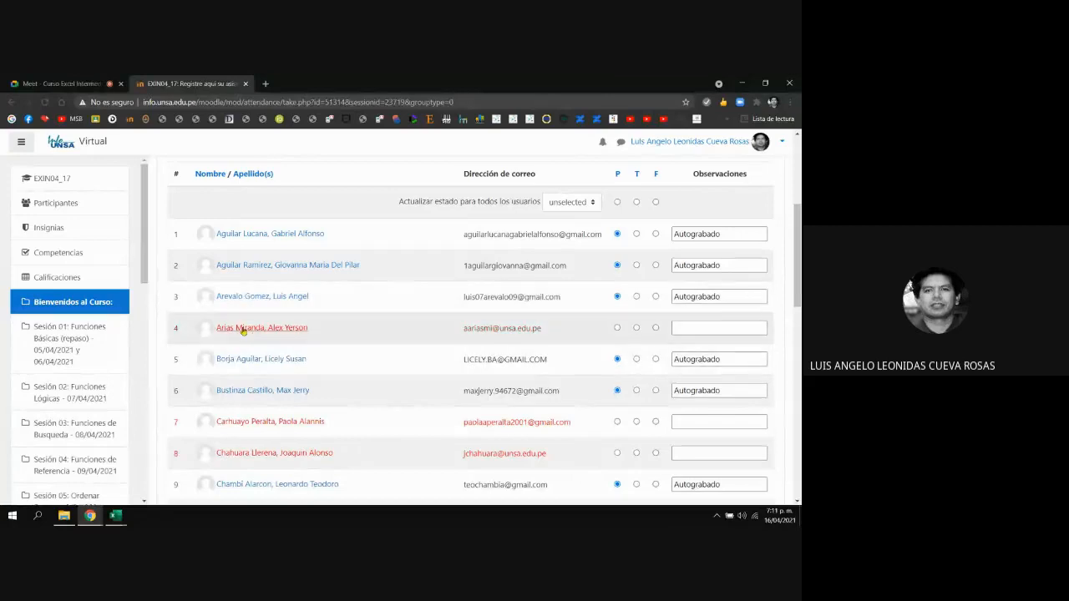
pyautogui.click(655, 328)
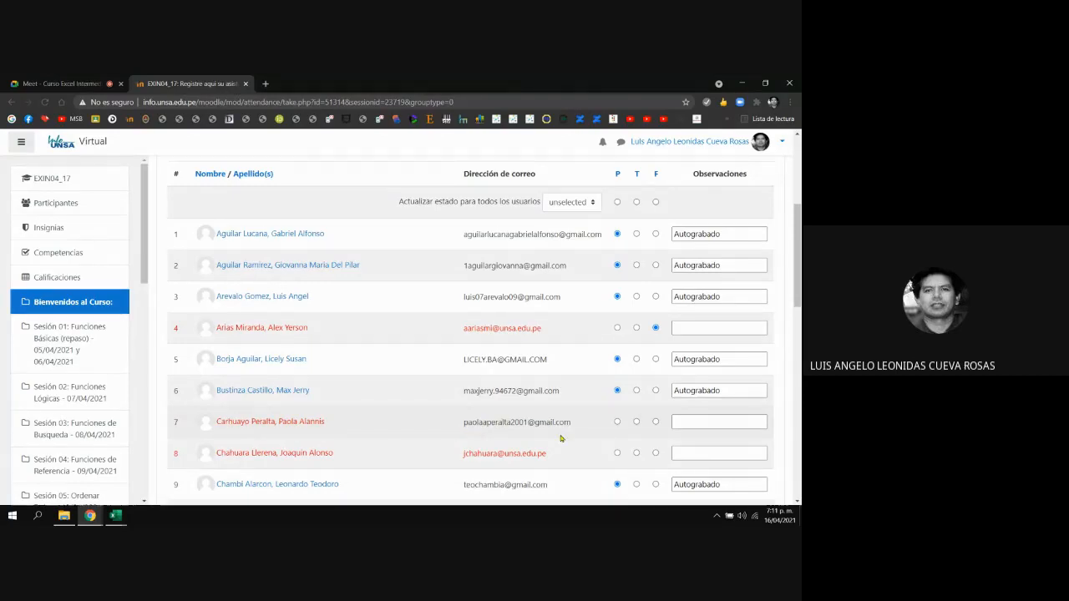
pyautogui.click(656, 422)
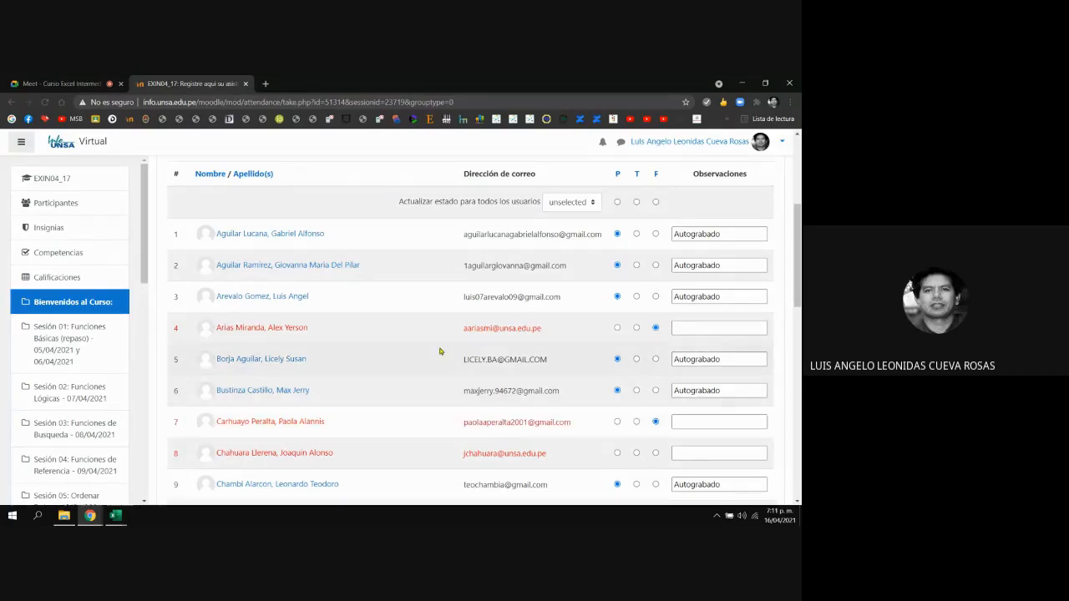
pyautogui.scroll(-2, 439, 351)
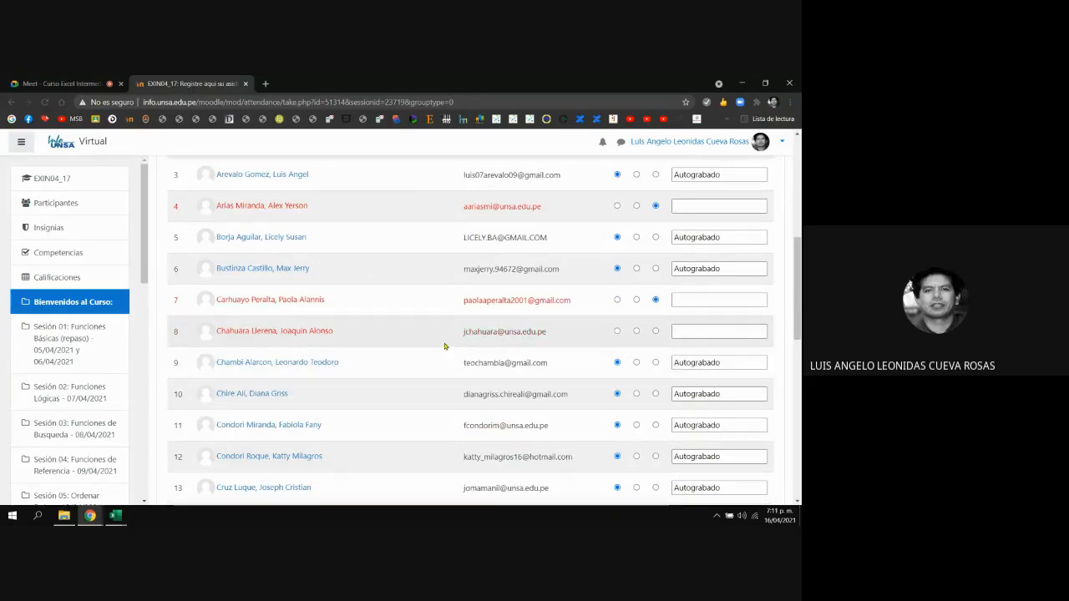
pyautogui.click(656, 332)
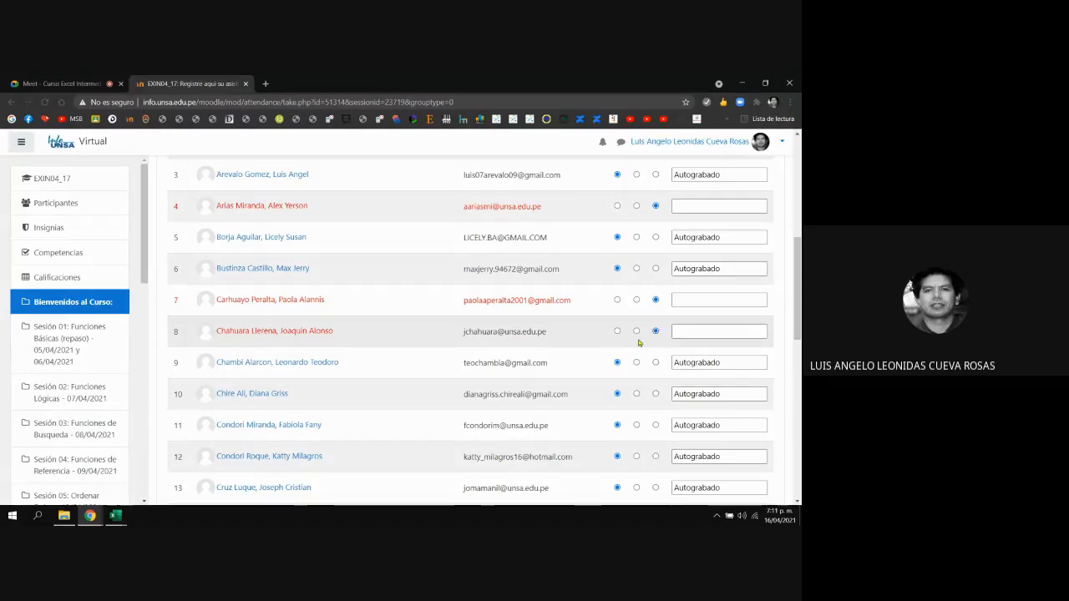
# Mark the student in row 17 as present (P) and the student in row 21 as absent (F)
pyautogui.scroll(-5, 562, 349)
pyautogui.scroll(2, 561, 349)
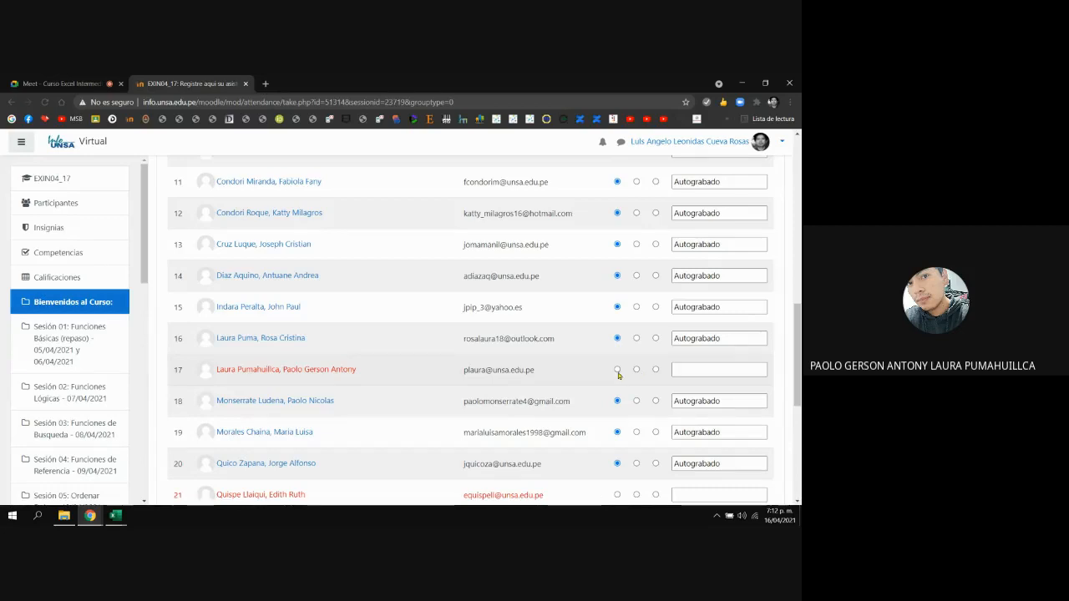
pyautogui.click(616, 370)
pyautogui.scroll(-2, 623, 365)
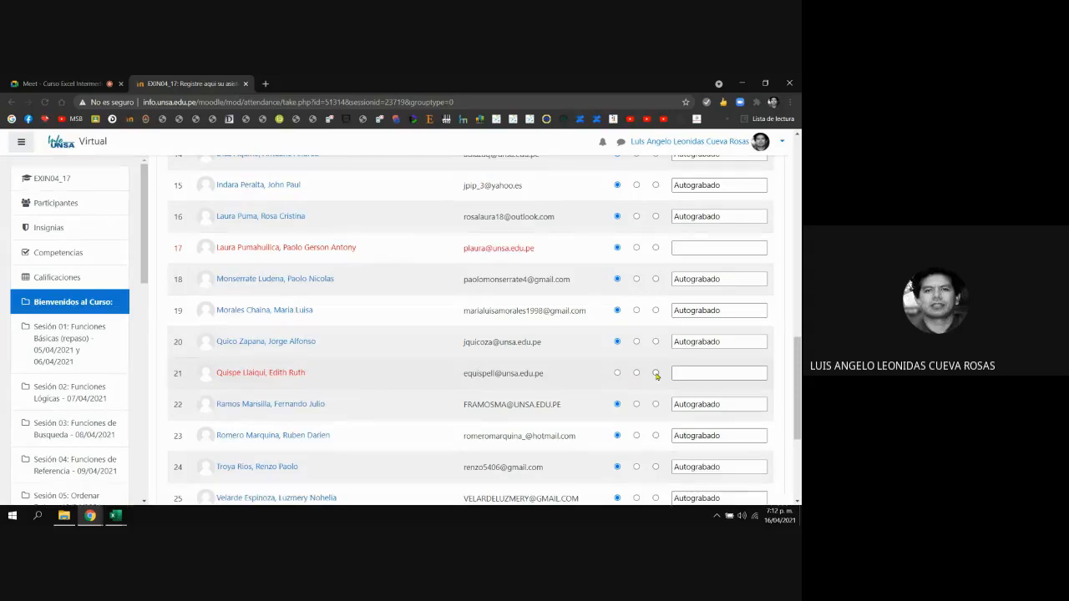
pyautogui.click(656, 374)
# Save the Sesión 10 attendance for both pages of the student list
pyautogui.scroll(-3, 578, 346)
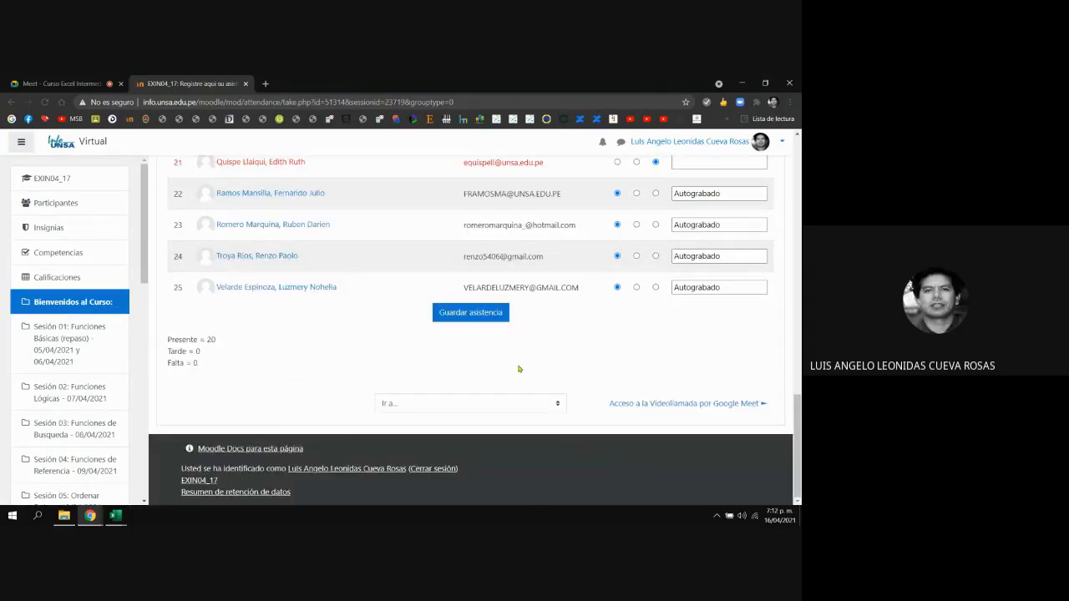
pyautogui.click(479, 316)
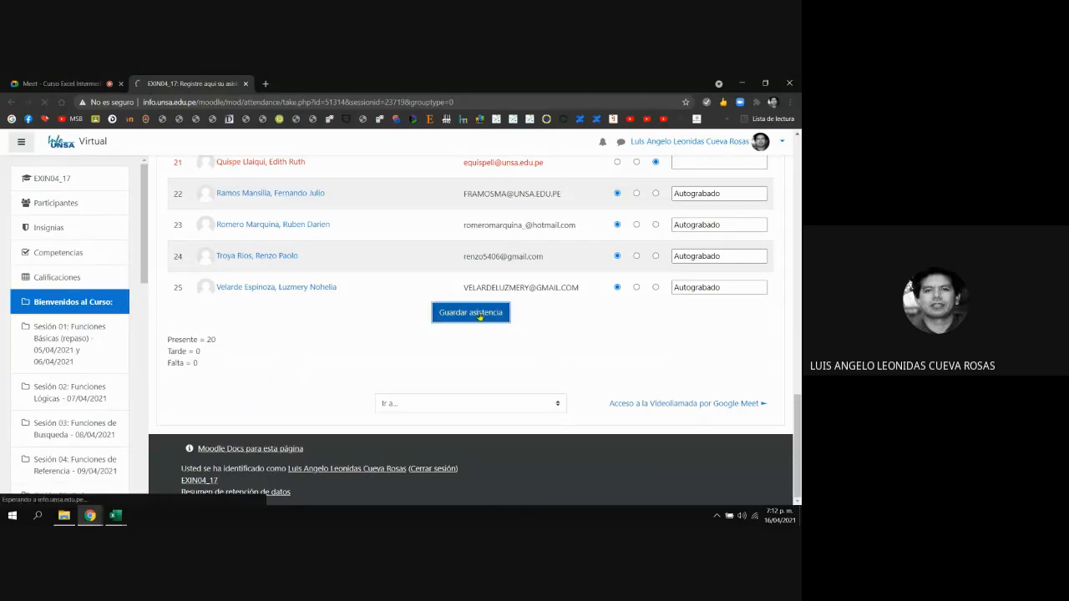
pyautogui.scroll(-2, 668, 390)
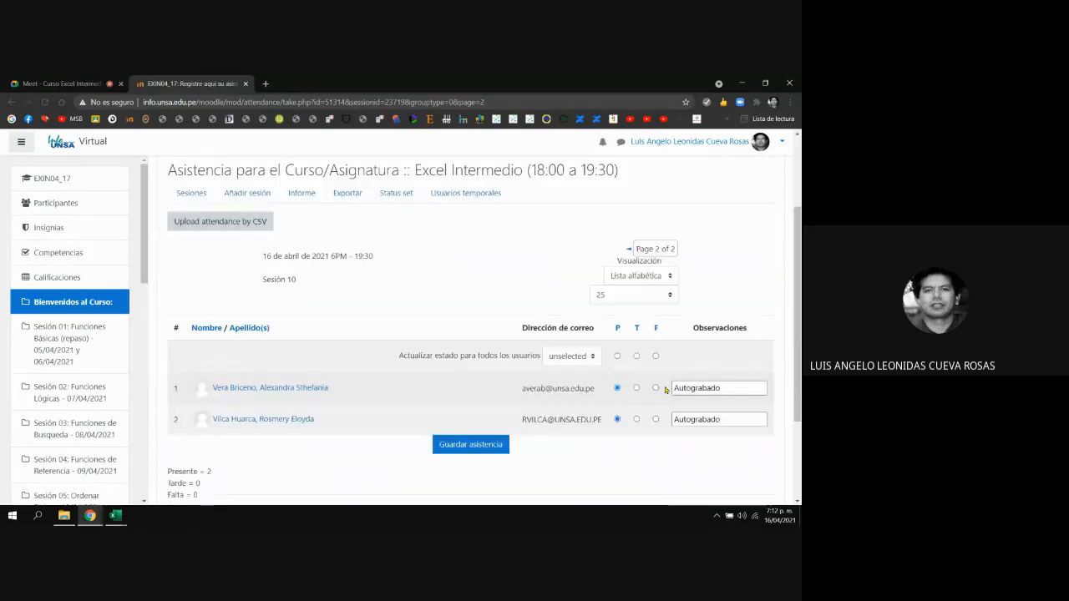
pyautogui.click(489, 443)
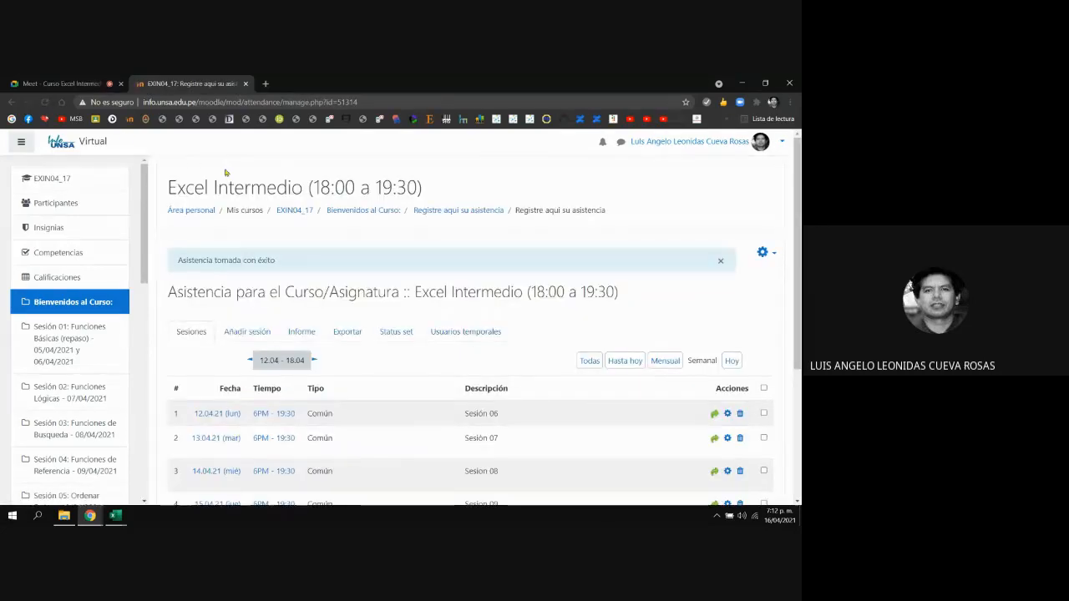
# Switch to the EXI Tema 10 workbook in Excel and go to the today's-birthday exercise on the Formato Condicional Avanzado sheet
pyautogui.click(51, 84)
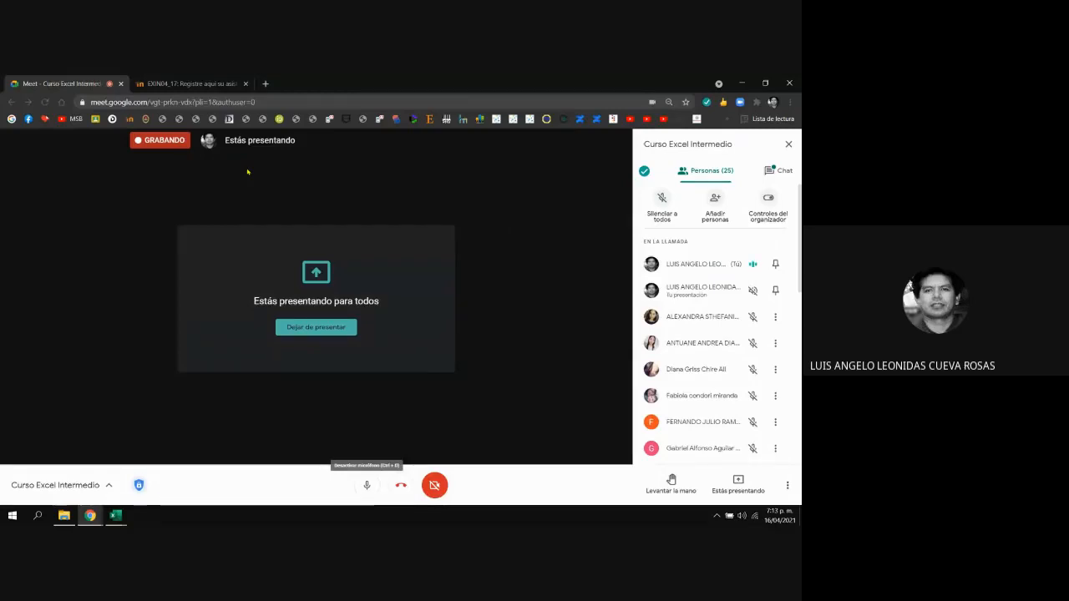
pyautogui.click(127, 519)
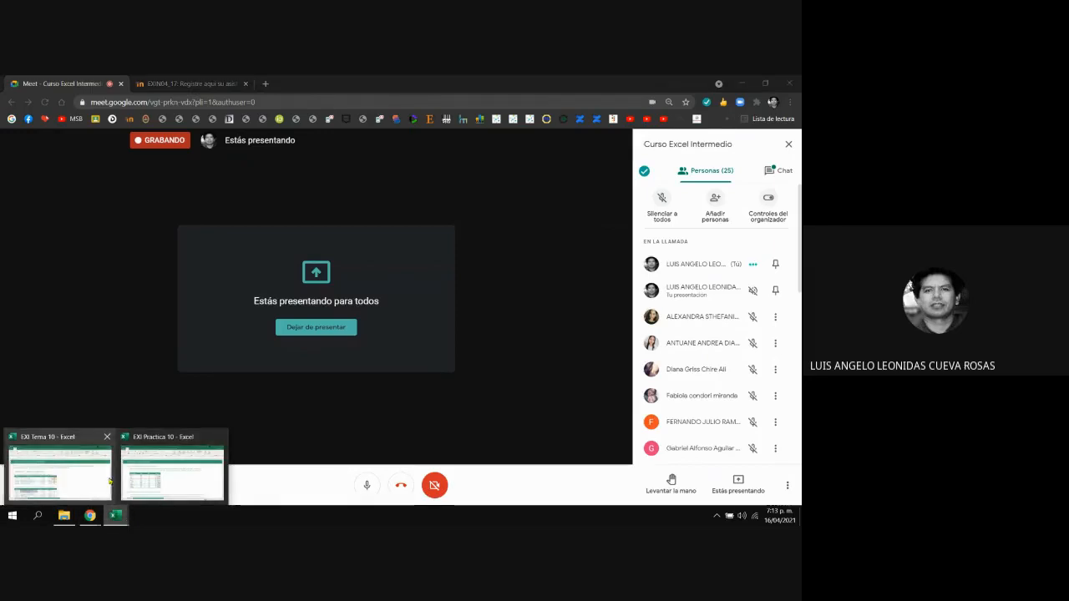
pyautogui.click(78, 477)
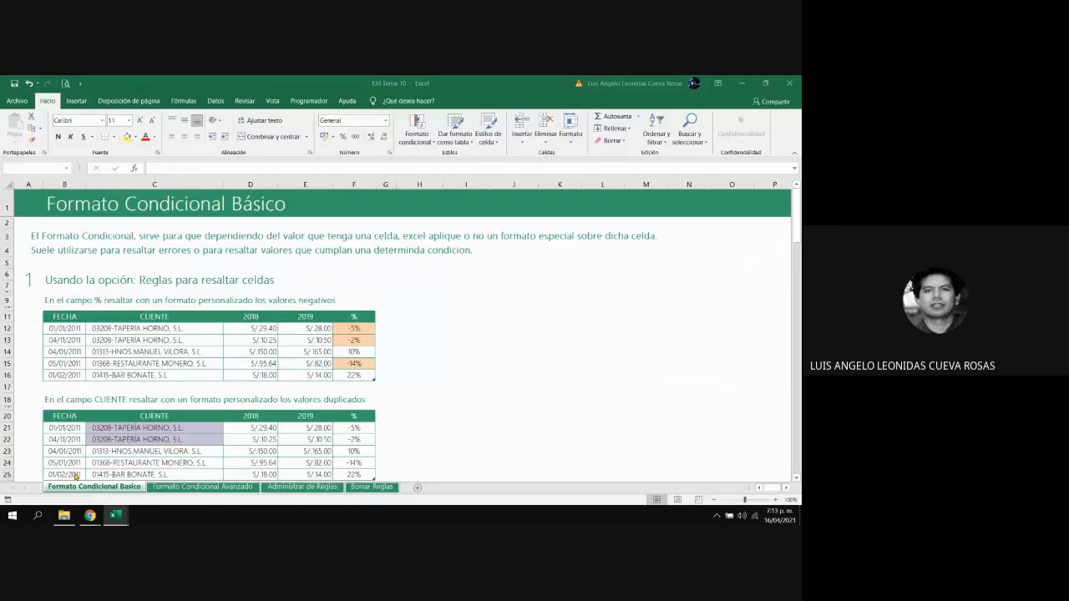
pyautogui.click(202, 486)
pyautogui.scroll(-20, 309, 311)
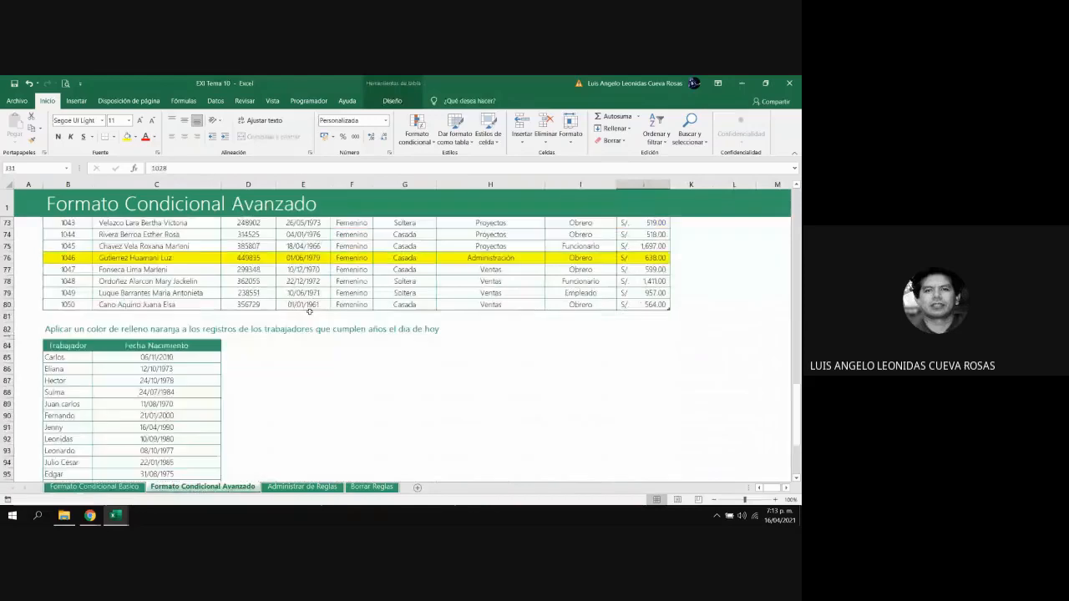
pyautogui.scroll(-3, 309, 311)
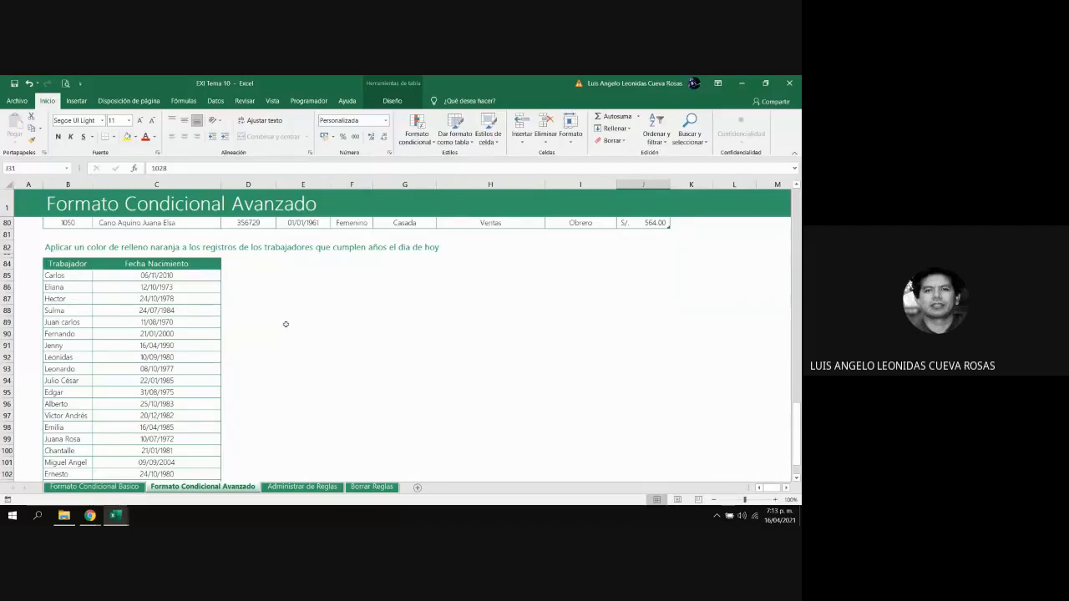
# Examine the birthday exercise's instruction in row 82 and the dates in the Fecha Nacimiento column
pyautogui.click(21, 248)
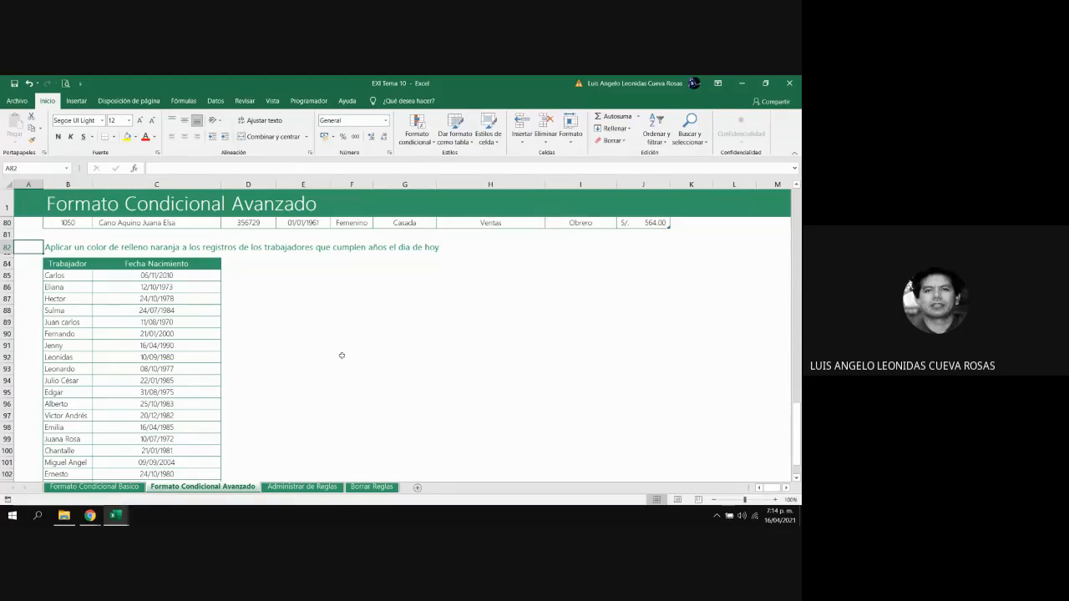
pyautogui.press('Down')
pyautogui.press('Down')
pyautogui.press('Down')
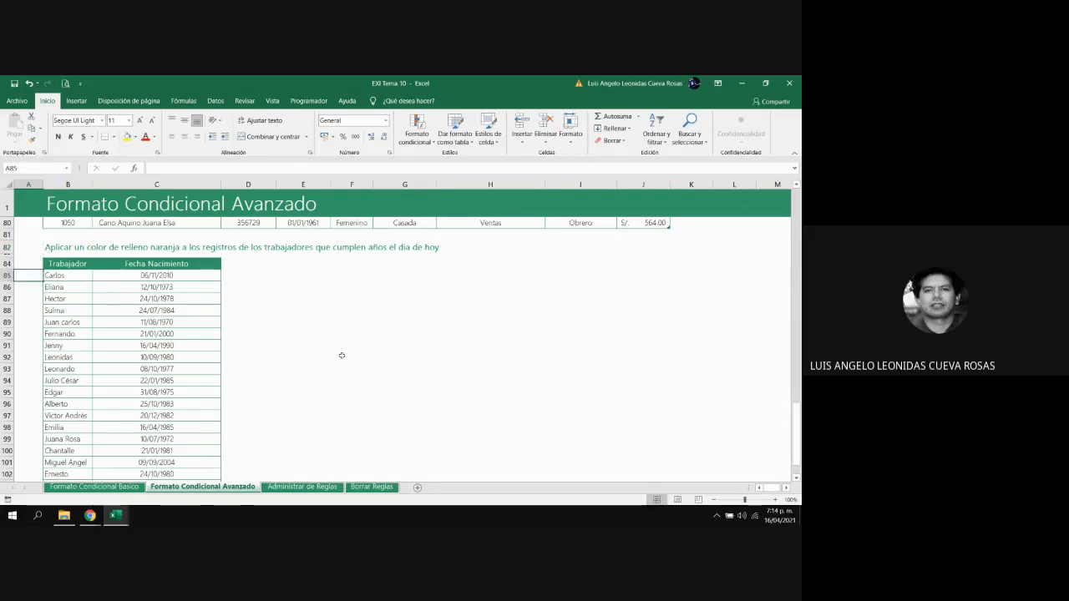
pyautogui.press('Right')
pyautogui.press('Right')
pyautogui.press('Down')
pyautogui.press('Down')
pyautogui.press('Down')
pyautogui.press('Down')
pyautogui.press('Up')
pyautogui.press('Up')
pyautogui.press('Up')
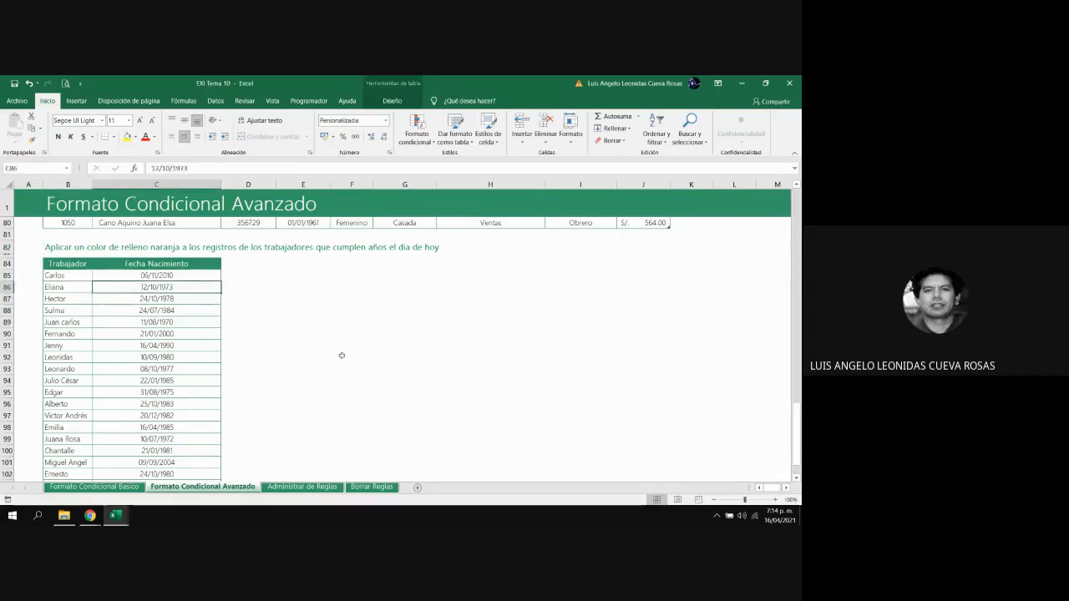
pyautogui.press('Up')
pyautogui.press('Up')
pyautogui.press('Down')
pyautogui.press('Down')
pyautogui.press('Down')
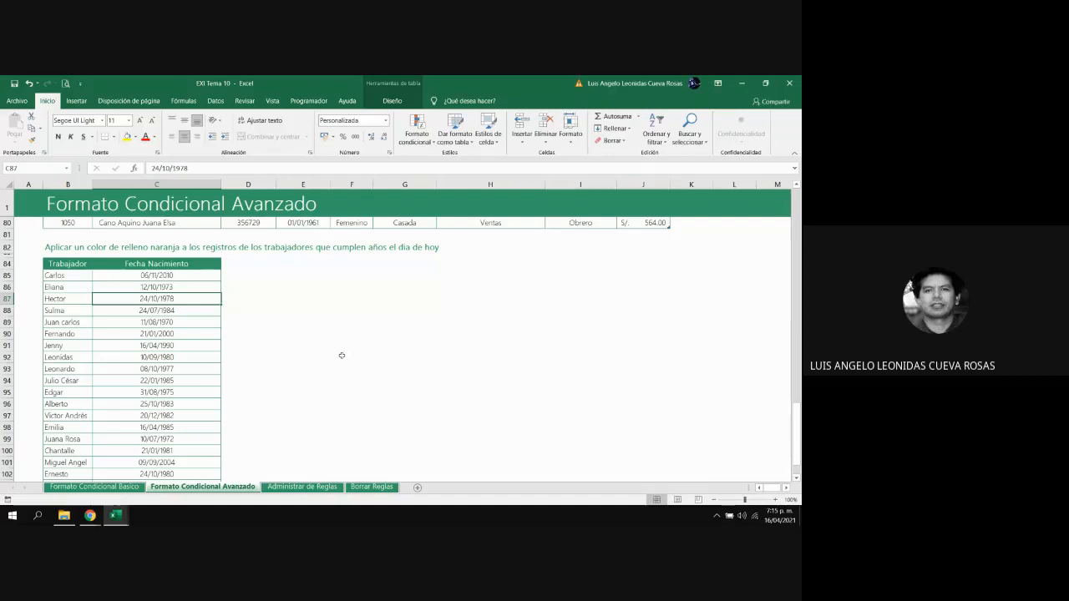
# Select all worker records under Trabajador and Fecha Nacimiento, from B85 to C105
pyautogui.press('Up')
pyautogui.press('Up')
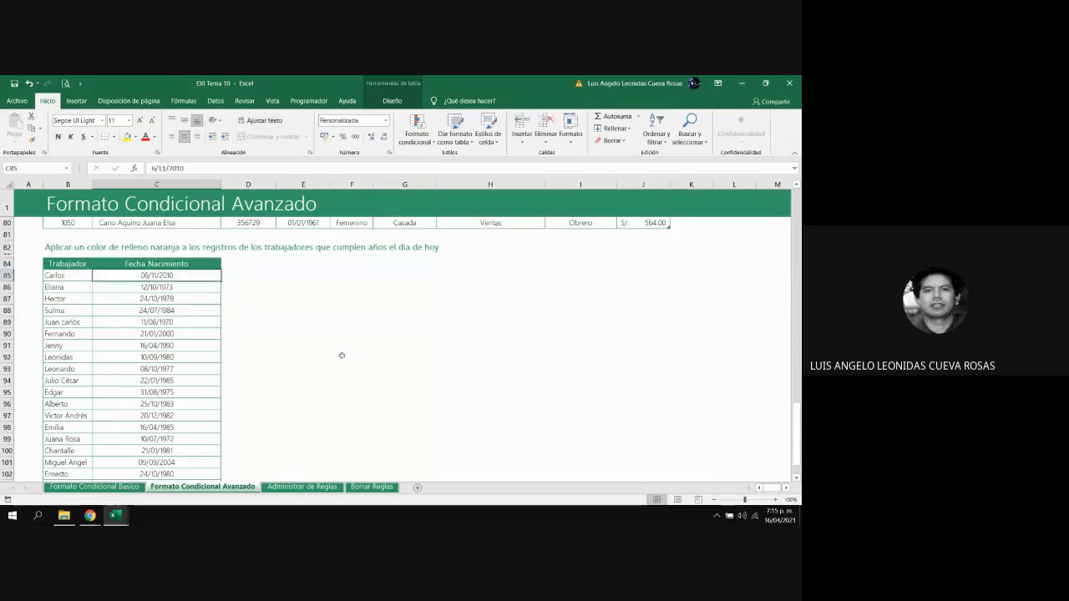
pyautogui.press('Left')
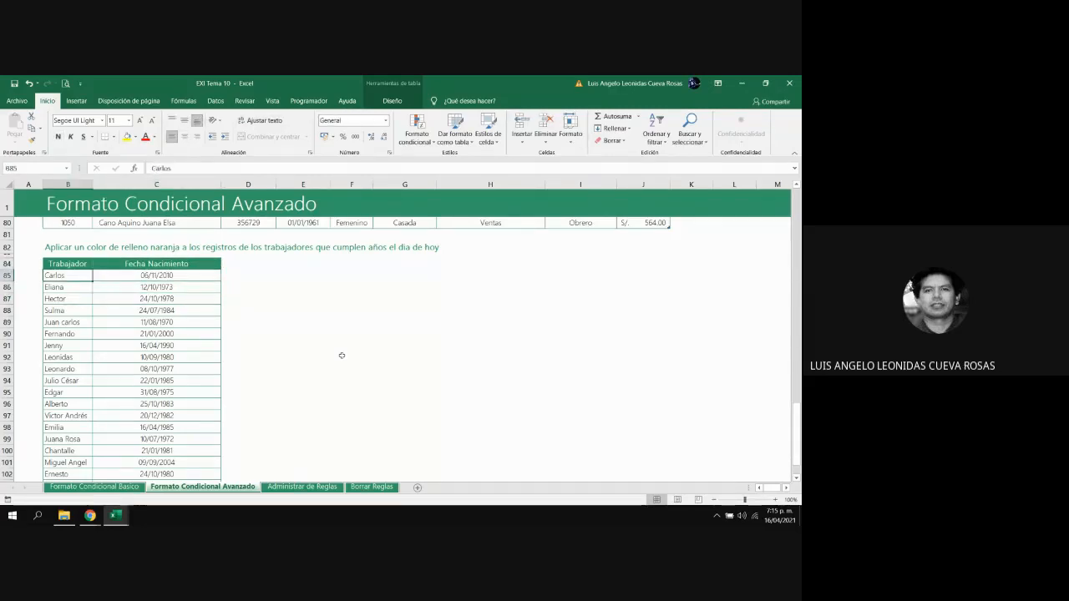
pyautogui.hotkey('shift', 'Right')
pyautogui.hotkey('ctrl', 'shift', 'Down')
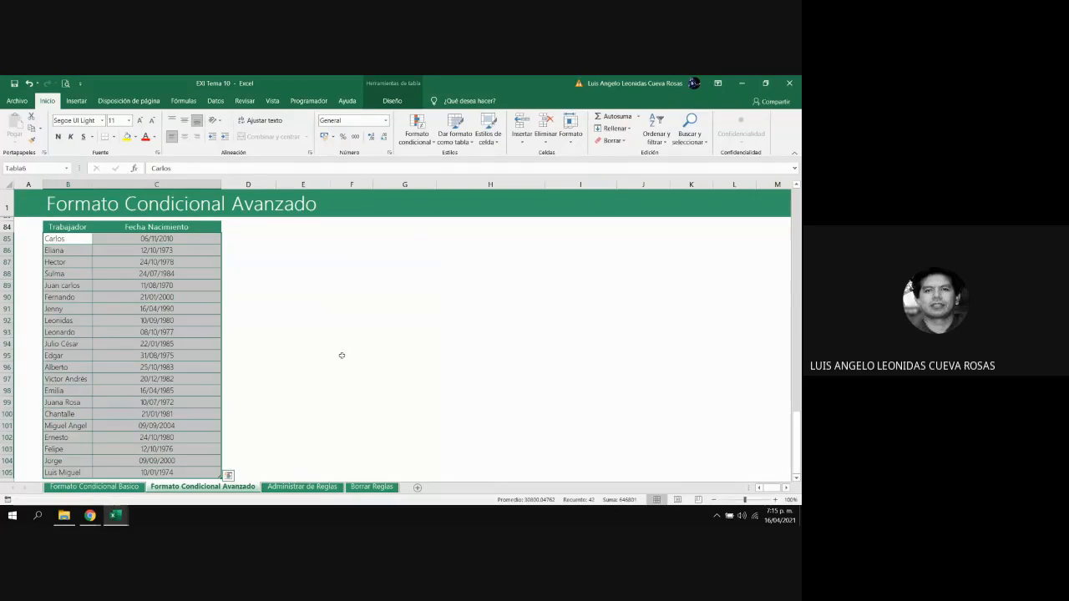
pyautogui.scroll(3, 321, 319)
pyautogui.scroll(-3, 301, 320)
pyautogui.scroll(3, 289, 299)
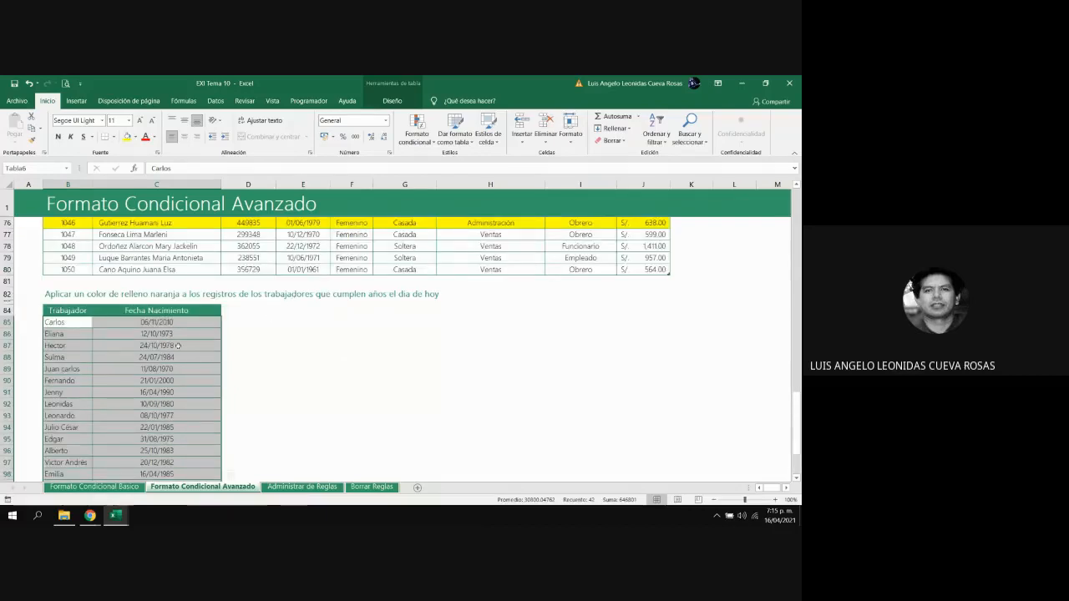
# Start a new conditional formatting rule of the formula type for the selected records, keeping the birth-date table uncovered
pyautogui.click(416, 134)
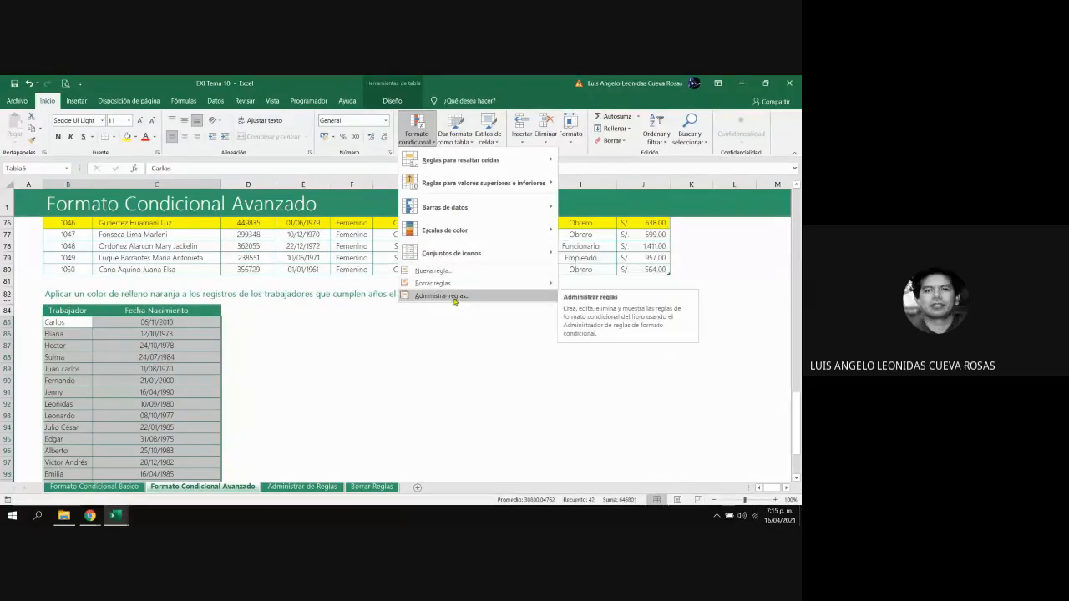
pyautogui.click(439, 270)
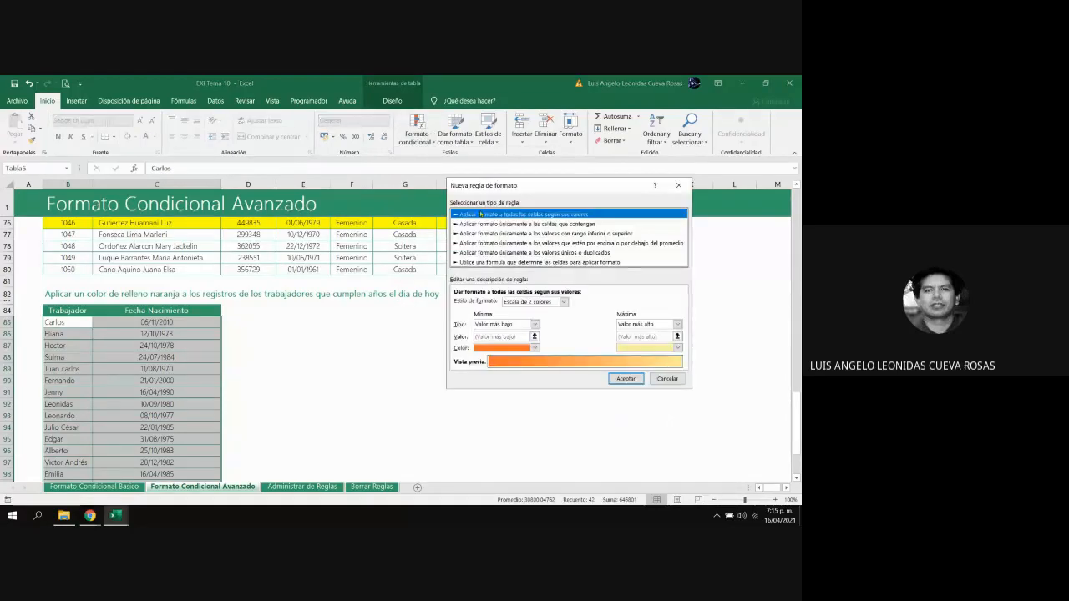
pyautogui.click(482, 262)
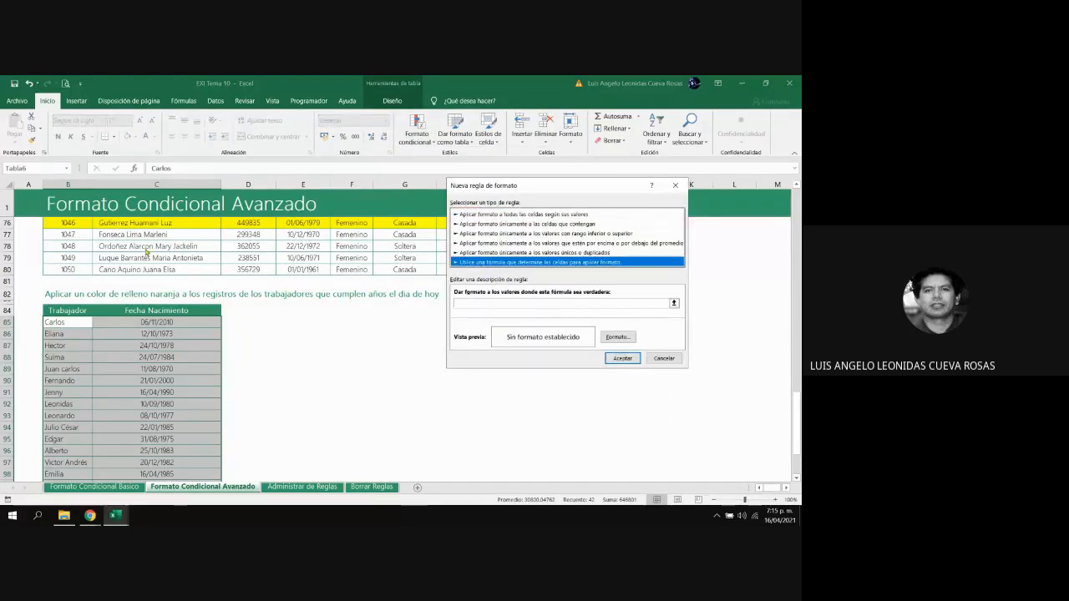
pyautogui.moveTo(472, 190); pyautogui.dragTo(380, 311)
pyautogui.click(381, 423)
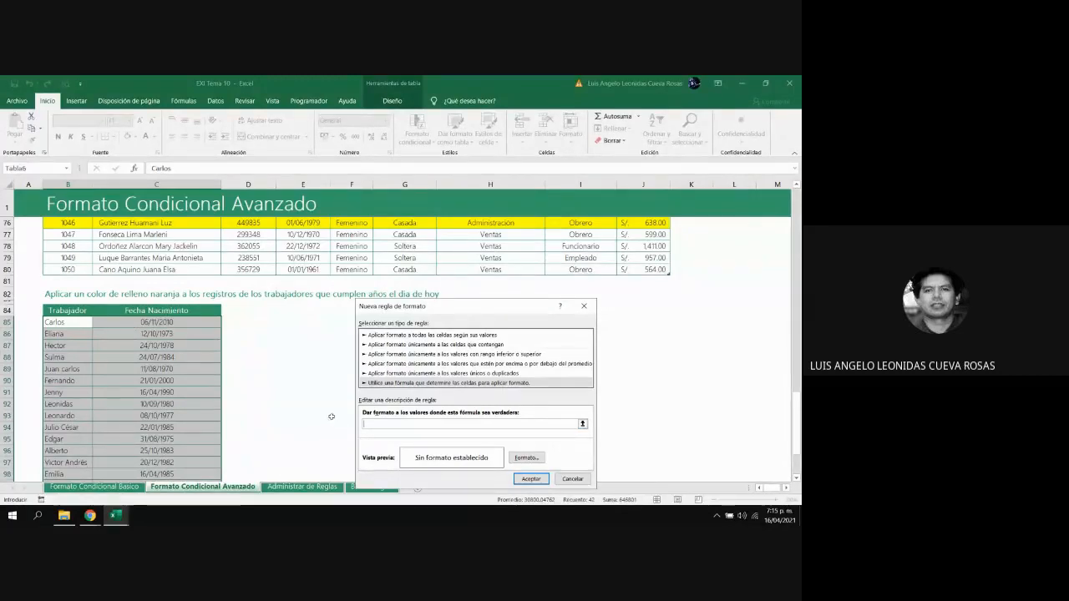
# Enter the rule formula =Dia($C85)=Dia(hoy()) to compare each birth day with today's day
pyautogui.write('=')
pyautogui.click(157, 323)
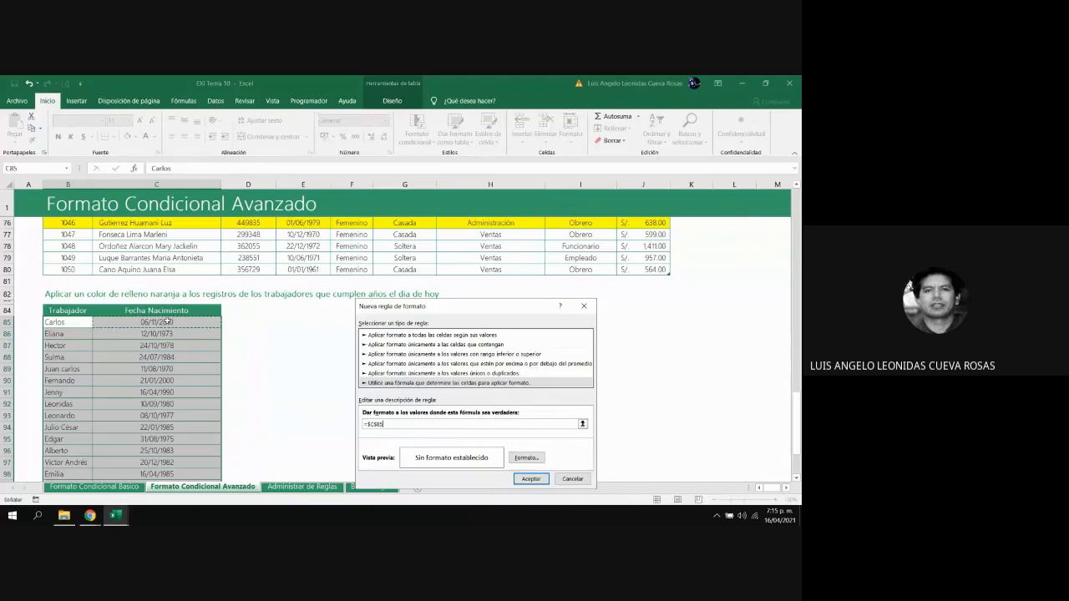
pyautogui.click(374, 424)
pyautogui.press('BackSpace')
pyautogui.write('Dia($C85)')
pyautogui.write('=')
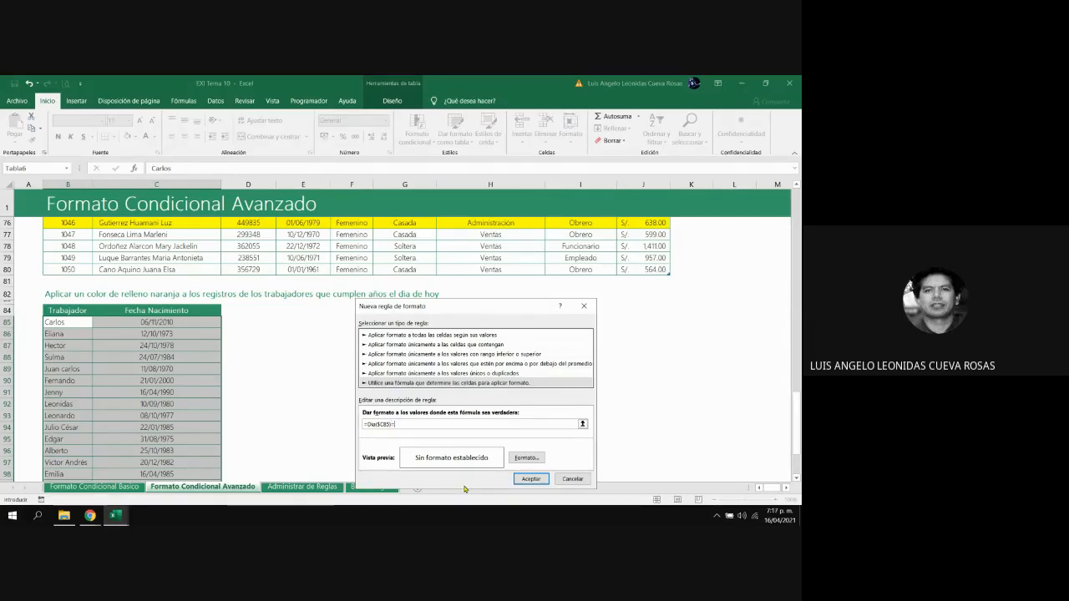
pyautogui.write('Dia')
pyautogui.write('hoy())')
# Enclose the day comparison in a Y function so the rule can hold more than one condition
pyautogui.moveTo(404, 424); pyautogui.dragTo(417, 424)
pyautogui.doubleClick(399, 424)
pyautogui.click(369, 423)
pyautogui.write('Y(')
pyautogui.press('End')
pyautogui.write(')')
pyautogui.moveTo(372, 425); pyautogui.dragTo(427, 425)
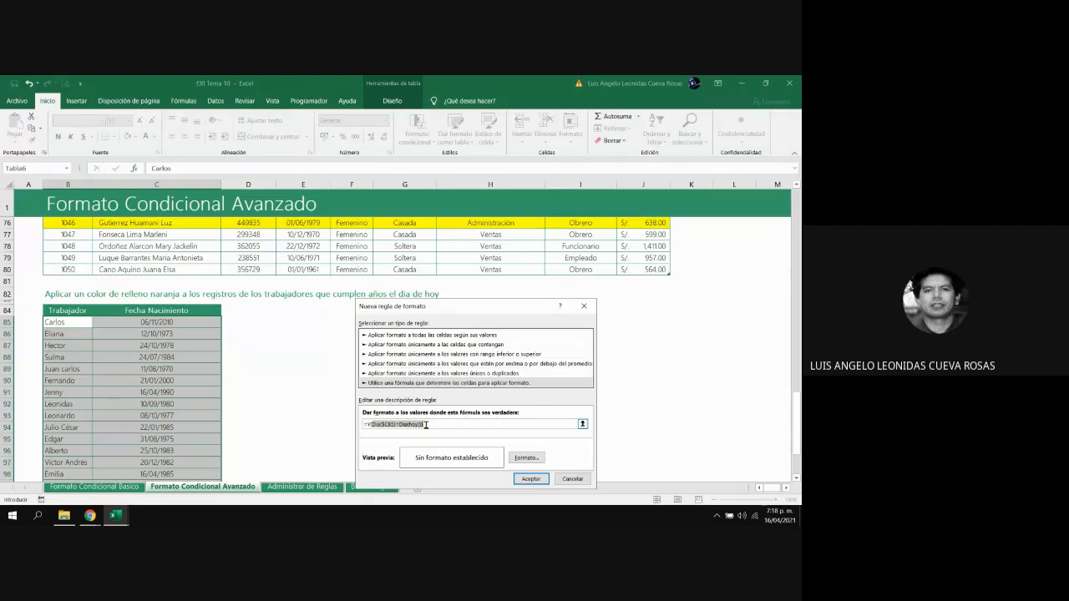
pyautogui.click(430, 424)
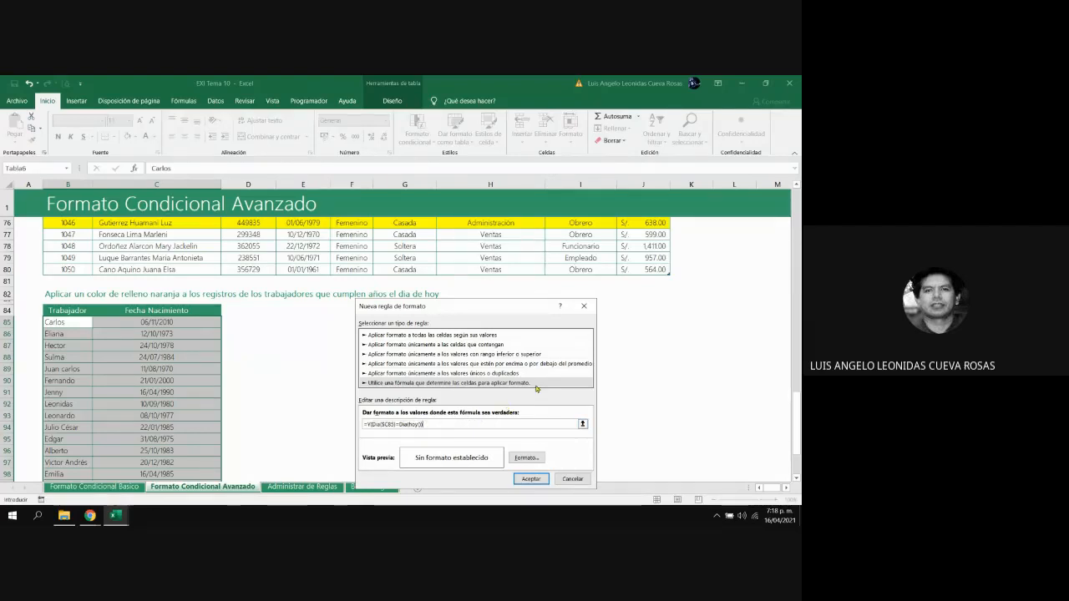
# Add Mes($C85)=Mes(hoy()) to the Y function as its second condition
pyautogui.write(',')
pyautogui.press('BackSpace')
pyautogui.write('Mes(')
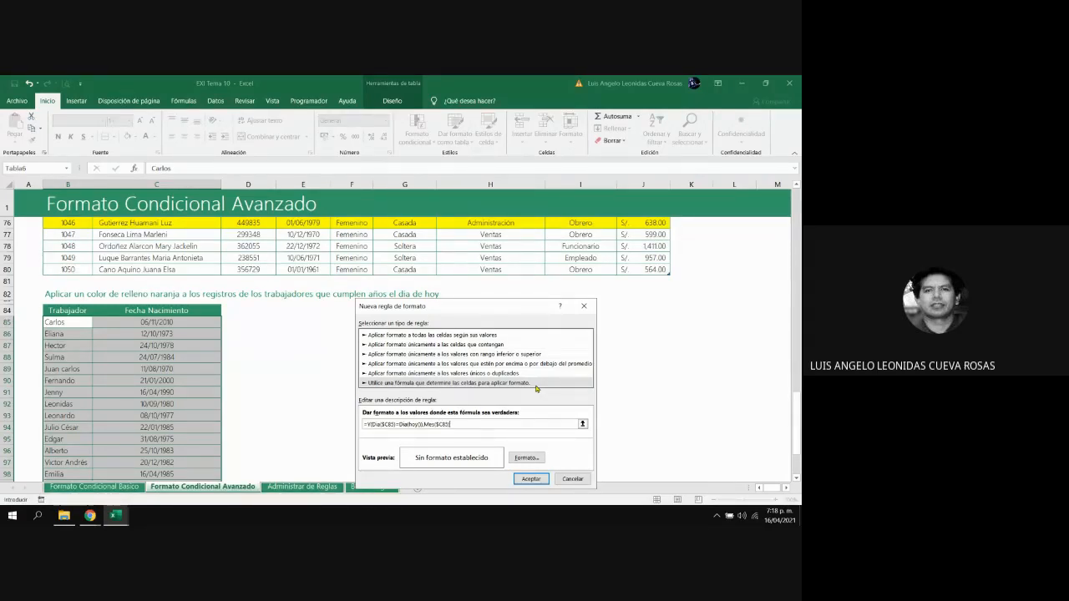
pyautogui.write('=Mes(hoy()')
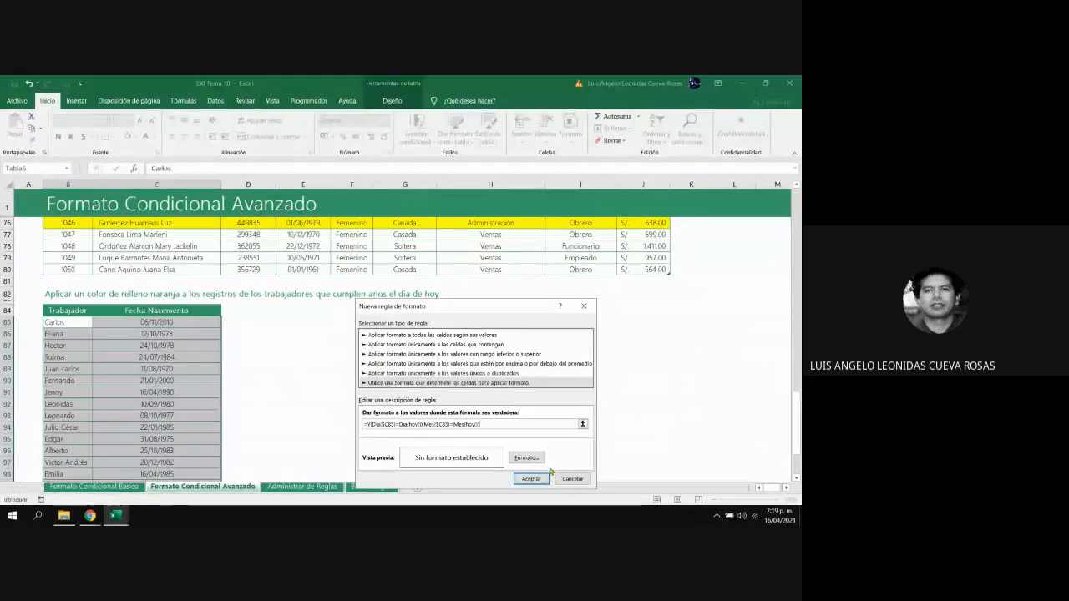
# Set the rule's format to a light orange fill
pyautogui.click(527, 459)
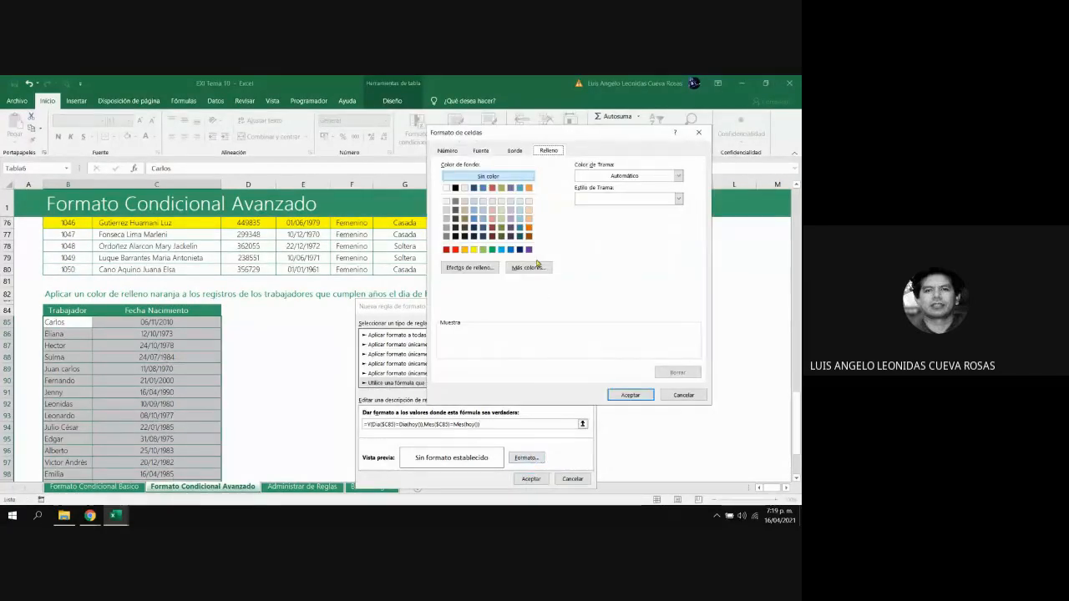
pyautogui.click(530, 221)
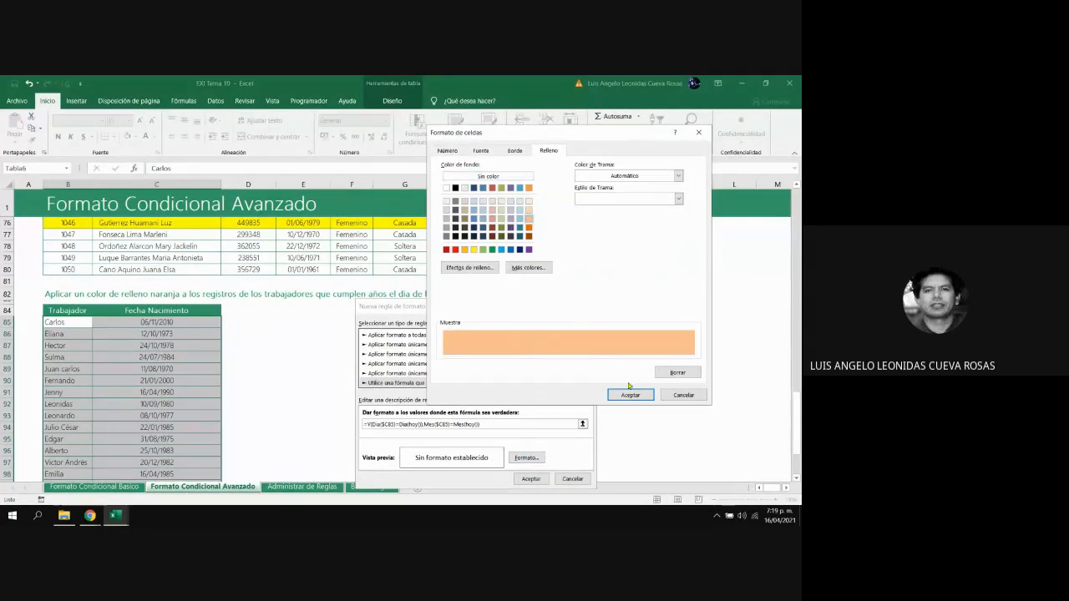
pyautogui.click(631, 395)
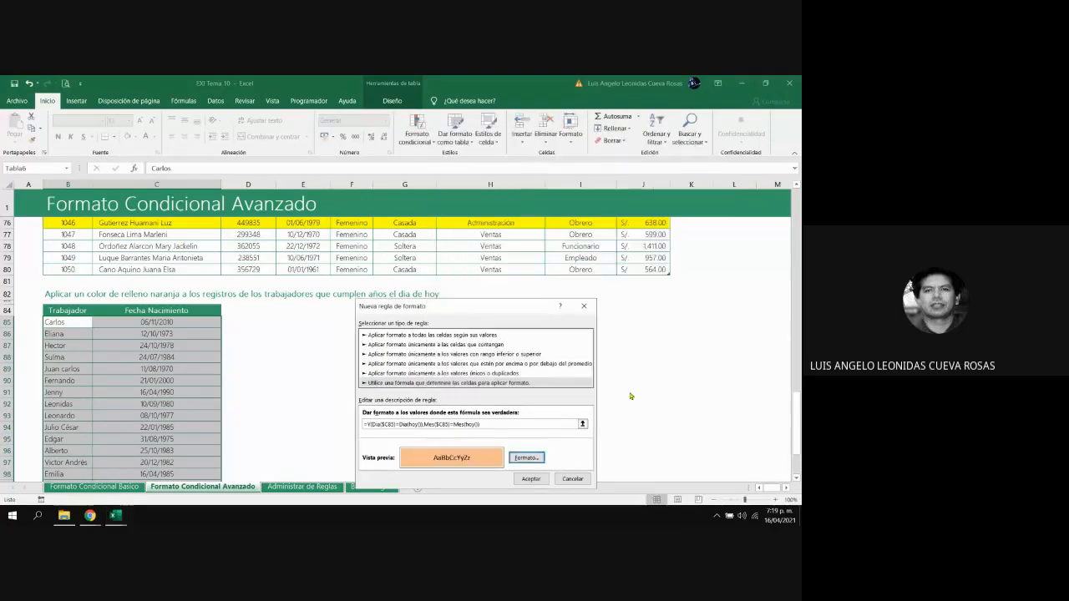
# Complete the formula's closing parenthesis and apply the birthday rule to the worker records
pyautogui.click(533, 478)
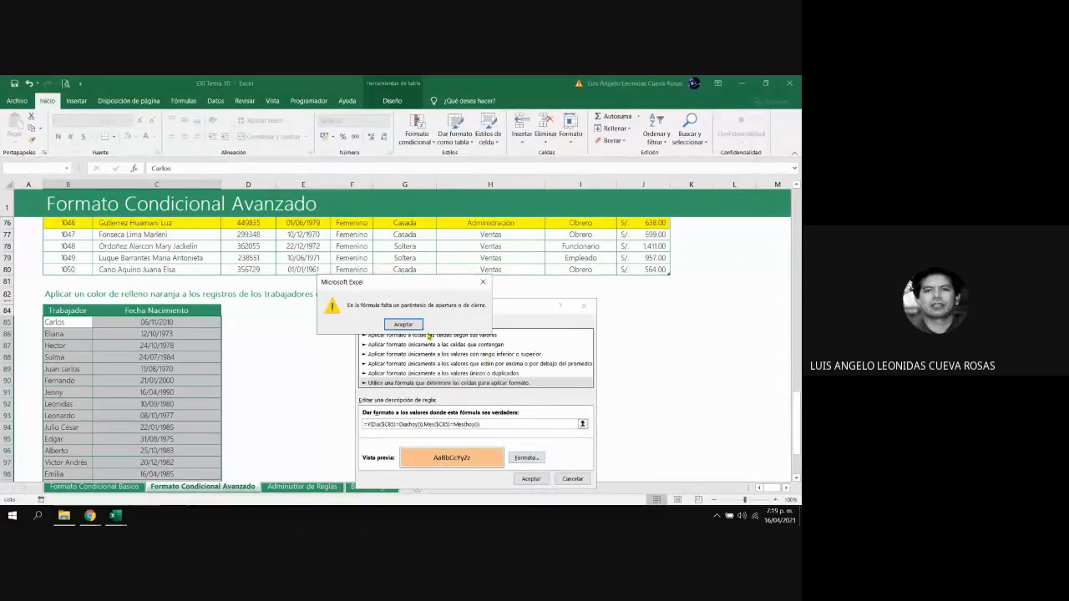
pyautogui.click(411, 325)
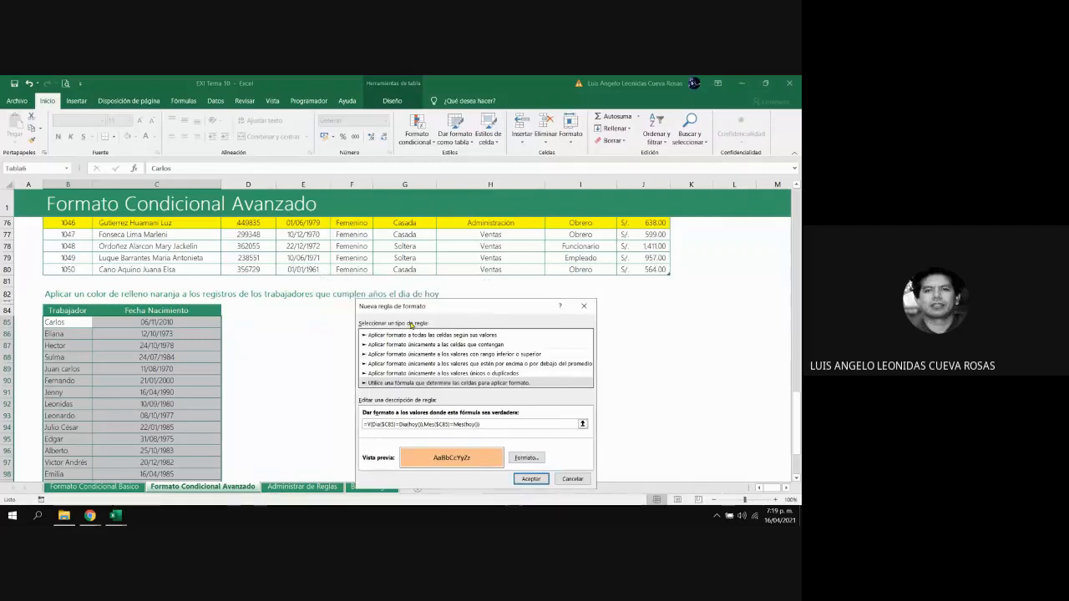
pyautogui.click(486, 425)
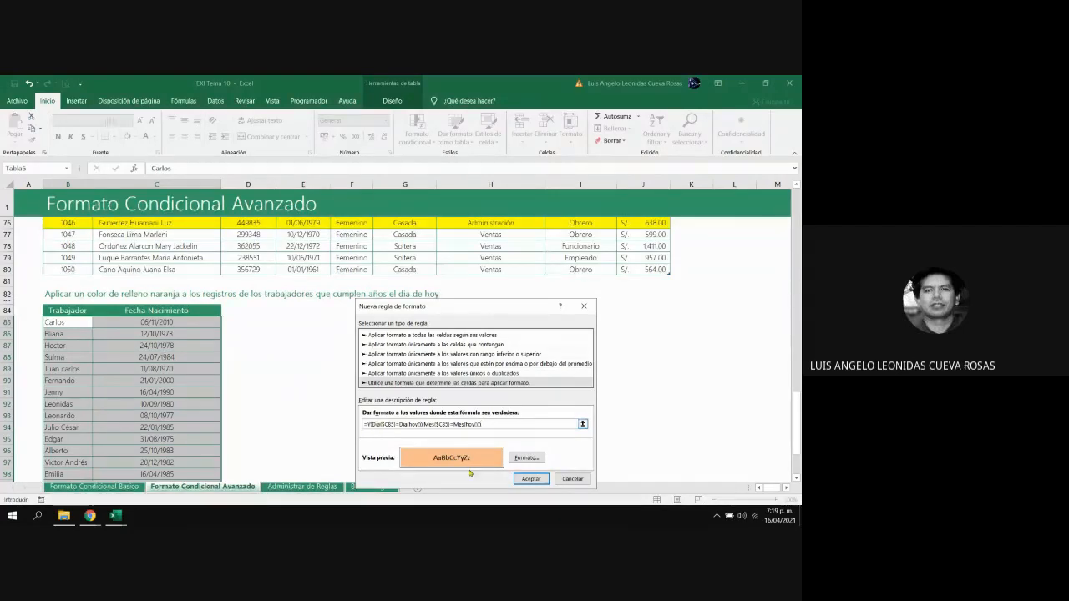
pyautogui.click(528, 479)
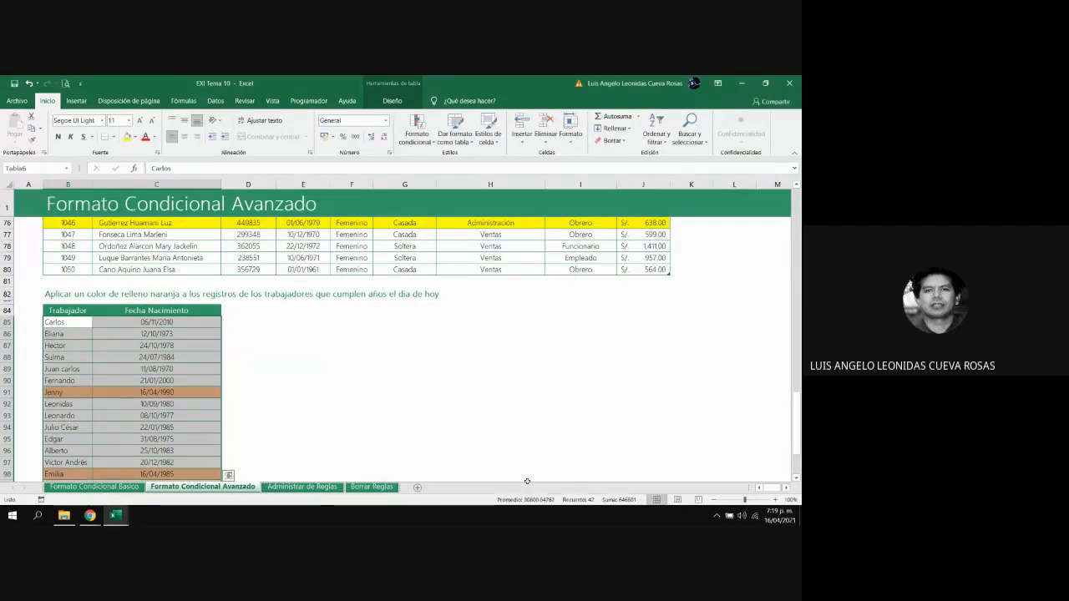
# Examine the worker table down to row 105 and back to its heading to check which records are highlighted
pyautogui.click(422, 402)
pyautogui.press('Down')
pyautogui.press('Down')
pyautogui.press('Down')
pyautogui.press('Down')
pyautogui.press('Down')
pyautogui.press('Down')
pyautogui.press('Down')
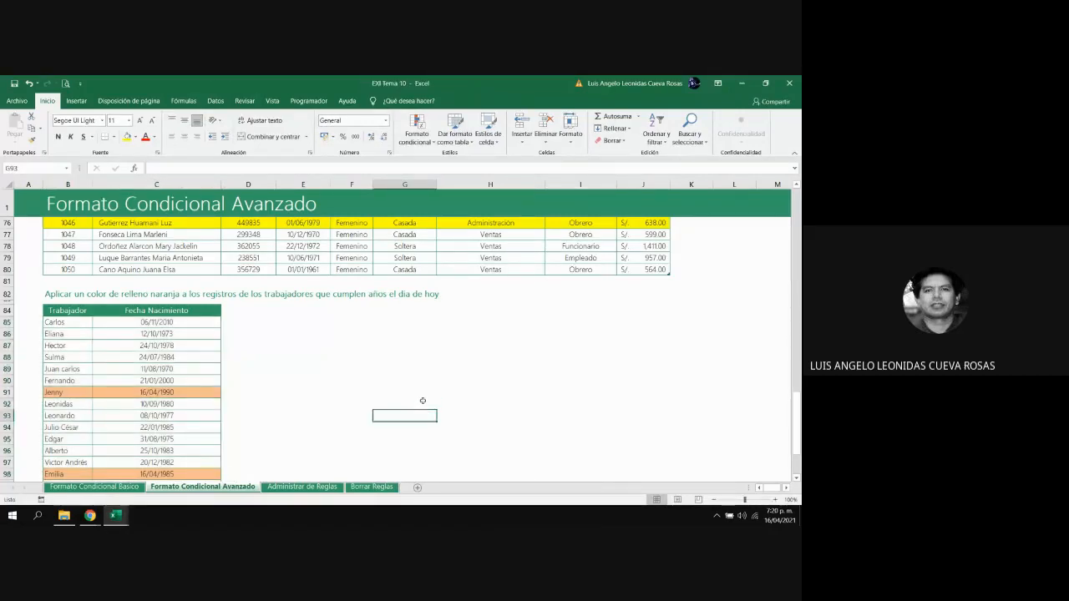
pyautogui.press('Down')
pyautogui.press('Down')
pyautogui.press('Down')
pyautogui.press('Down')
pyautogui.press('Down')
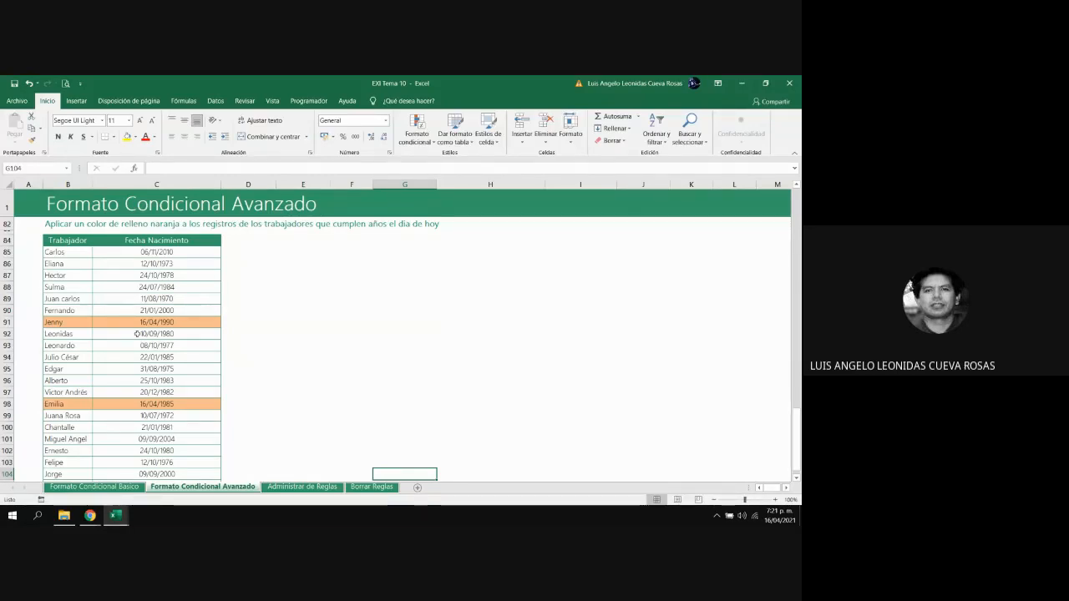
pyautogui.press('Down')
pyautogui.press('Down')
pyautogui.press('Down')
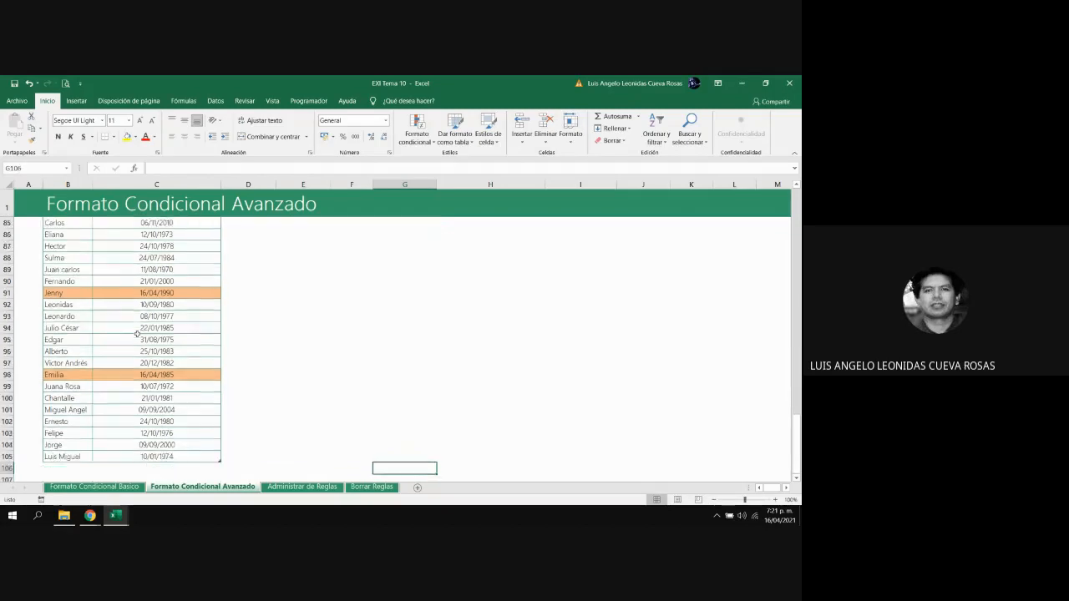
pyautogui.press('Up')
pyautogui.press('Up')
pyautogui.press('Up')
pyautogui.press('Up')
pyautogui.press('Up')
pyautogui.press('Up')
pyautogui.press('Up')
pyautogui.press('Up')
pyautogui.press('Up')
pyautogui.press('Up')
pyautogui.press('Up')
pyautogui.press('Up')
pyautogui.press('Up')
pyautogui.press('Up')
pyautogui.press('Up')
pyautogui.press('Up')
pyautogui.press('Up')
pyautogui.press('Up')
pyautogui.press('Up')
pyautogui.press('Up')
pyautogui.press('Up')
pyautogui.press('Up')
pyautogui.press('Up')
pyautogui.press('Up')
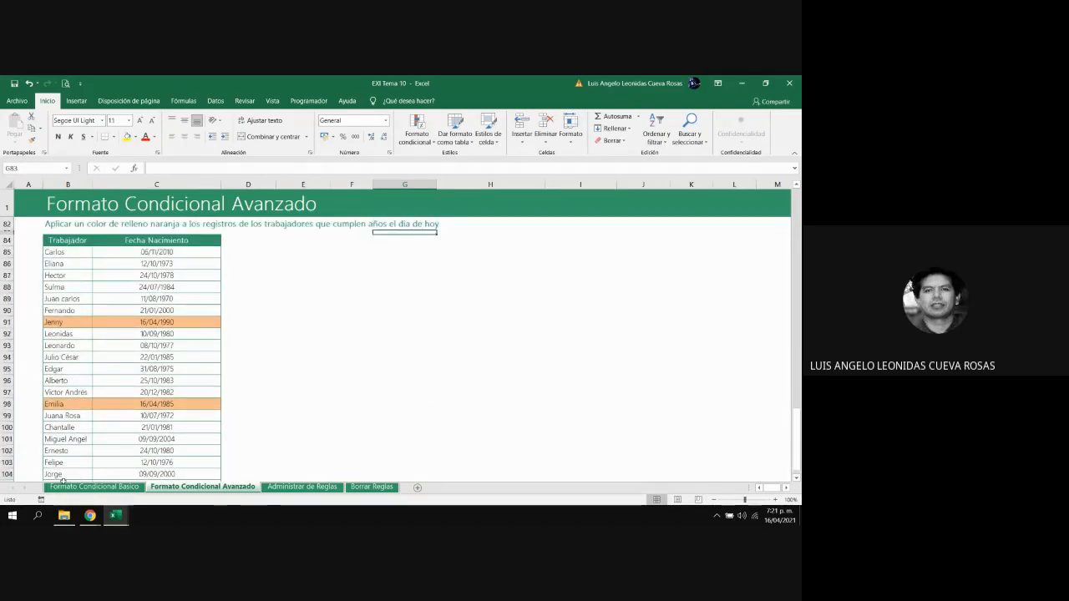
# Look over the Administrar de Reglas and Borrar Reglas sheets, then save the workbook on the Formato Condicional Basico sheet
pyautogui.click(288, 488)
pyautogui.click(373, 489)
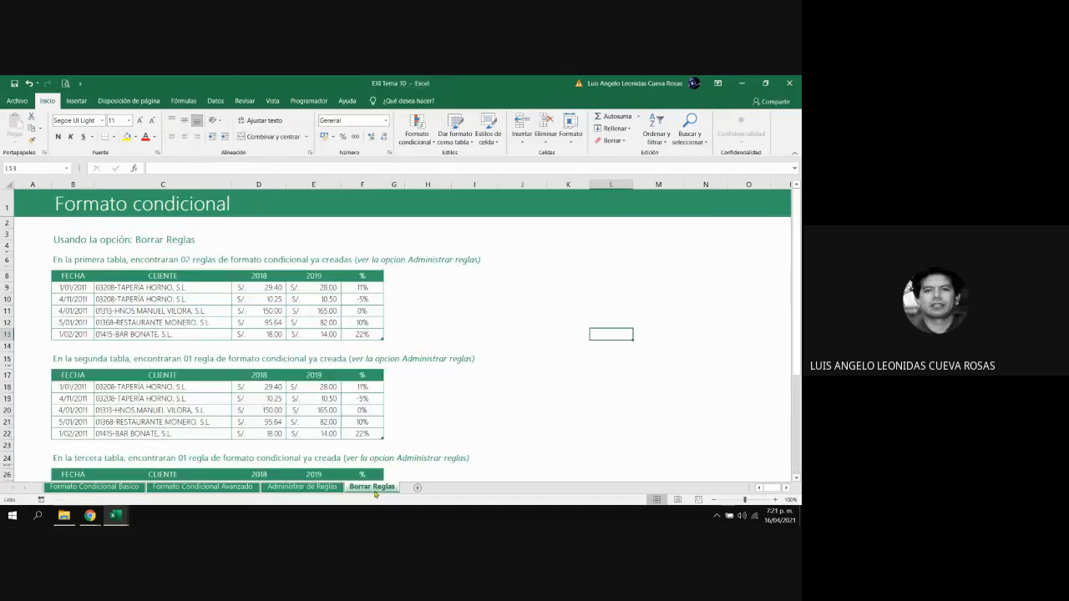
pyautogui.click(122, 488)
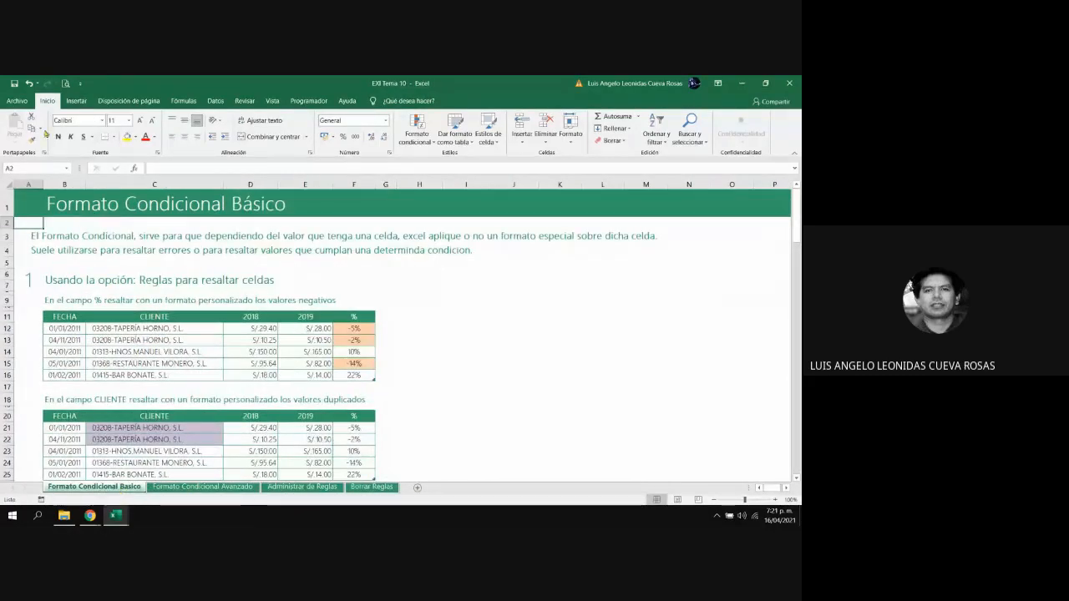
pyautogui.click(15, 83)
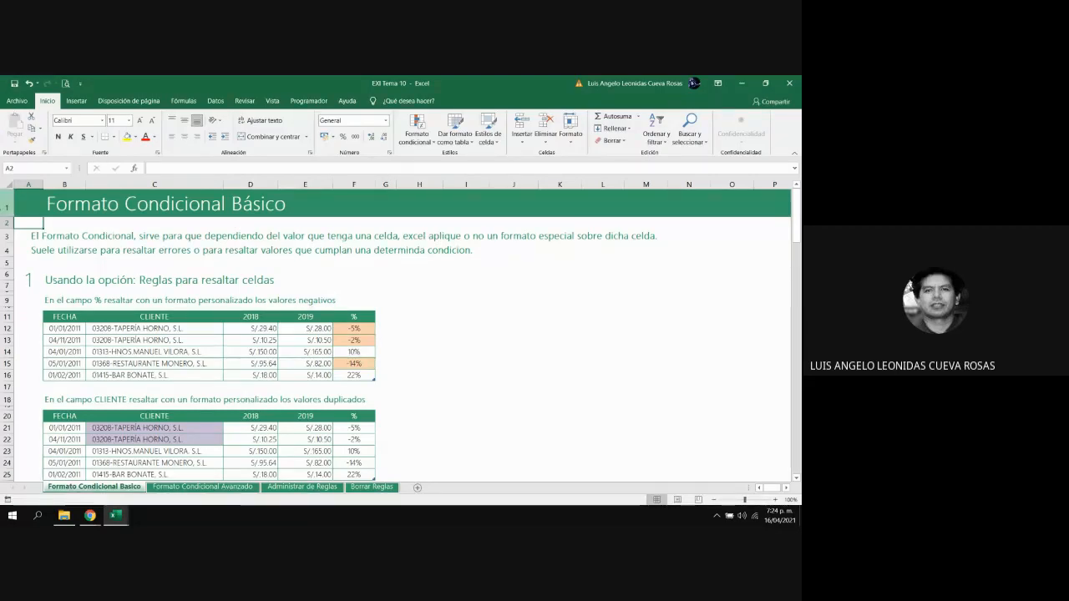
# Switch to the Google Meet call in Chrome and mute the microphone
pyautogui.moveTo(89, 515)
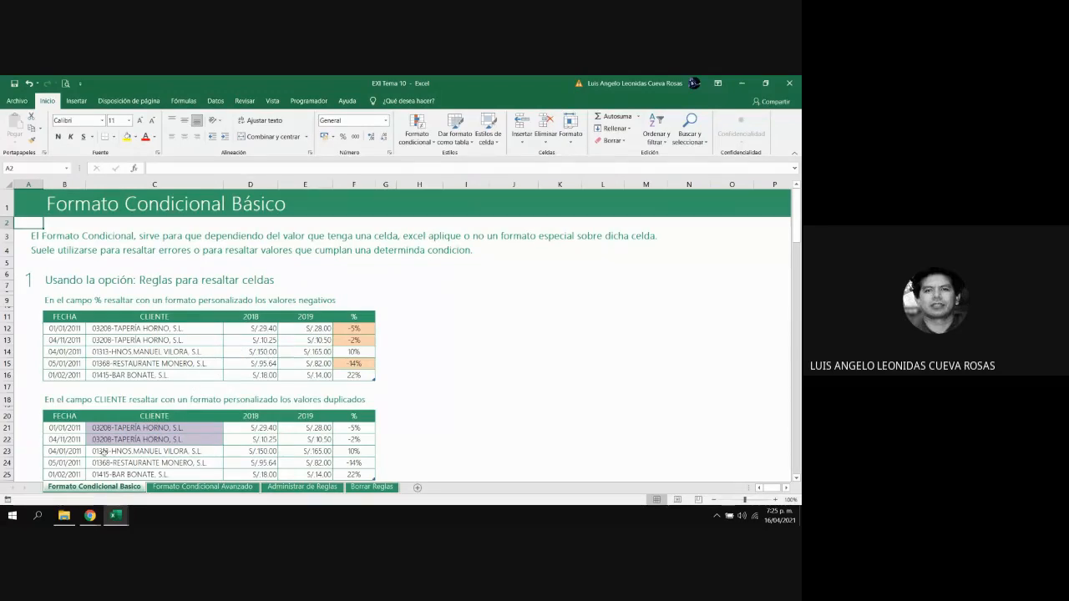
pyautogui.click(90, 515)
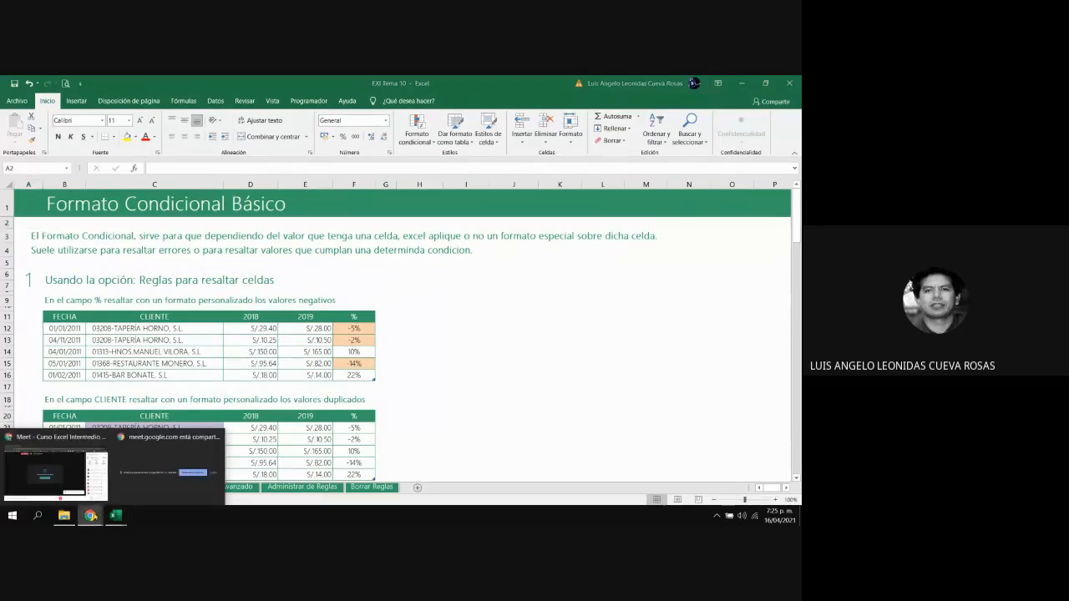
pyautogui.click(80, 470)
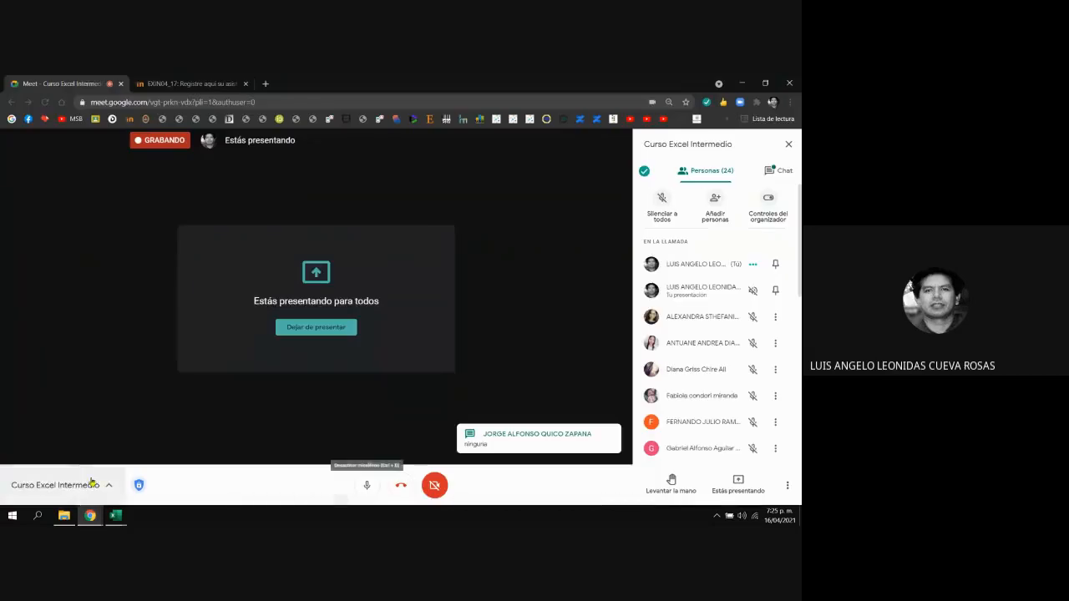
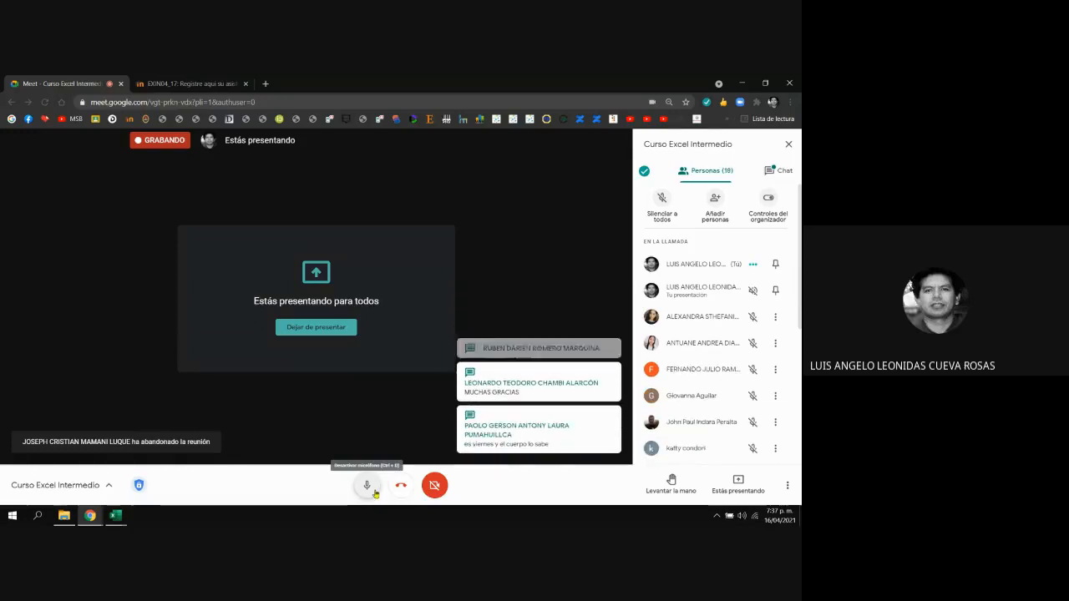
pyautogui.click(375, 494)
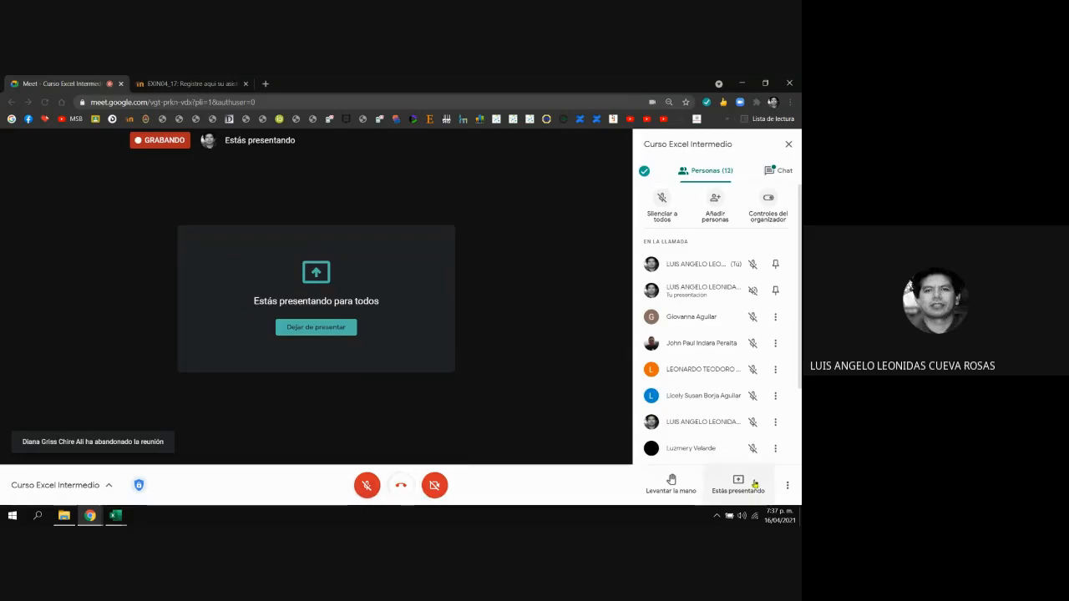
# Stop the recording of the Curso Excel Intermedio meeting
pyautogui.click(787, 485)
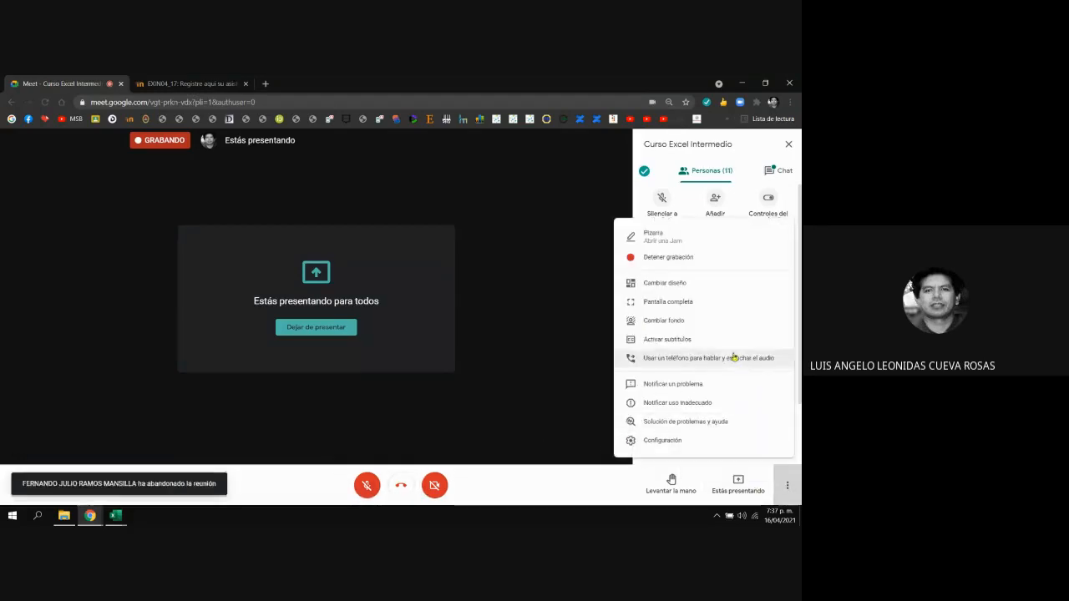
pyautogui.click(676, 259)
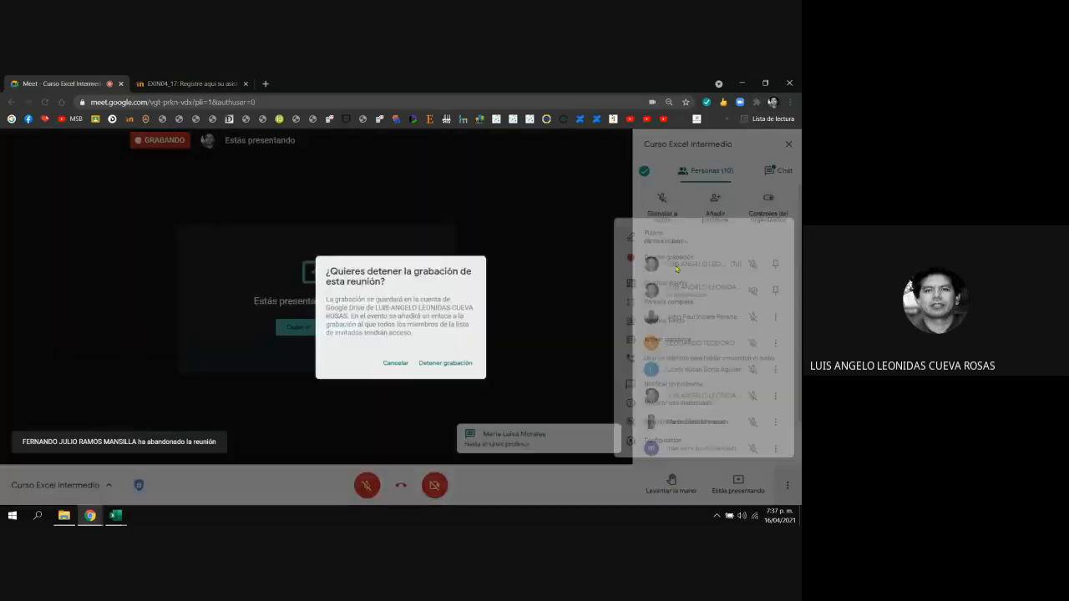